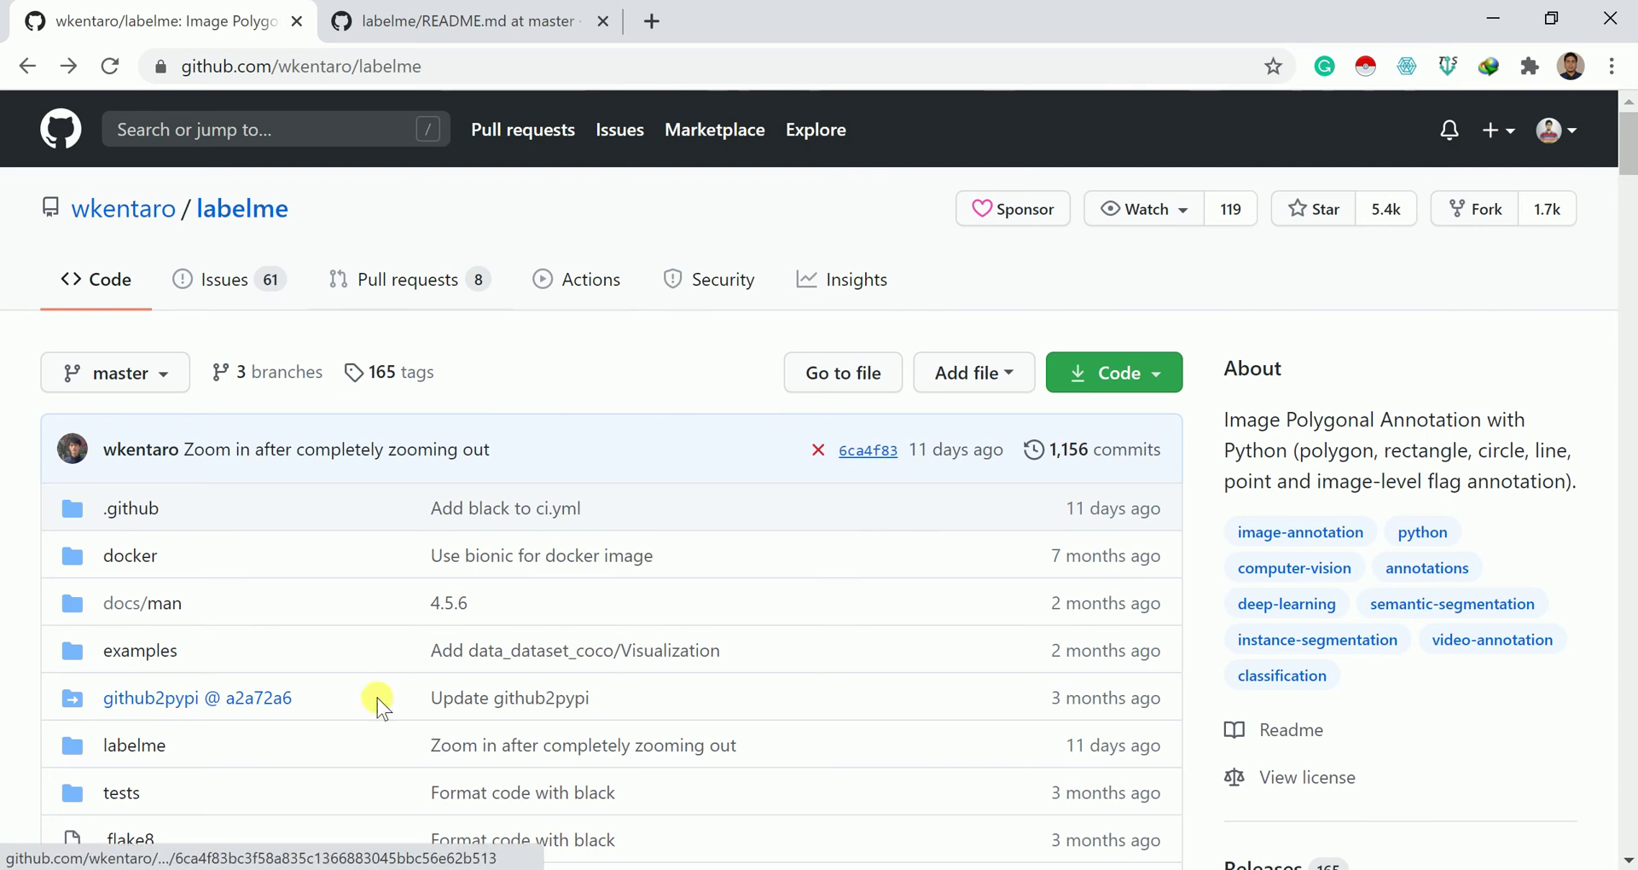
Step: Download the labelme GitHub repository as labelme-master.zip, then minimize Chrome to the desktop
scroll(384, 705, "down", 4)
scroll(501, 621, "up", 5)
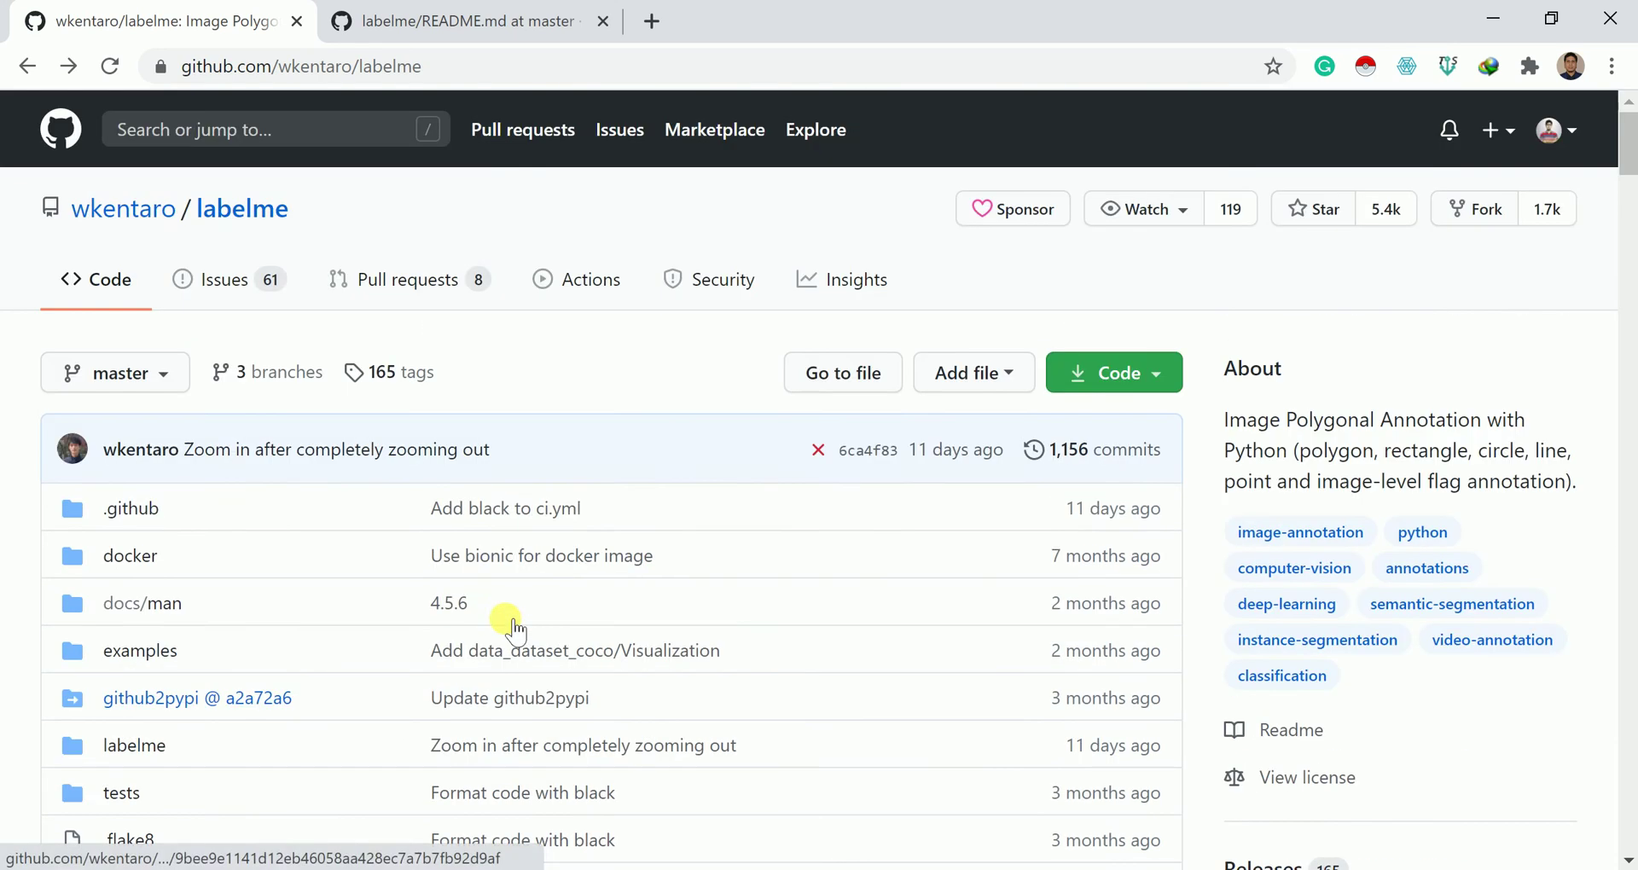
left_click(507, 83)
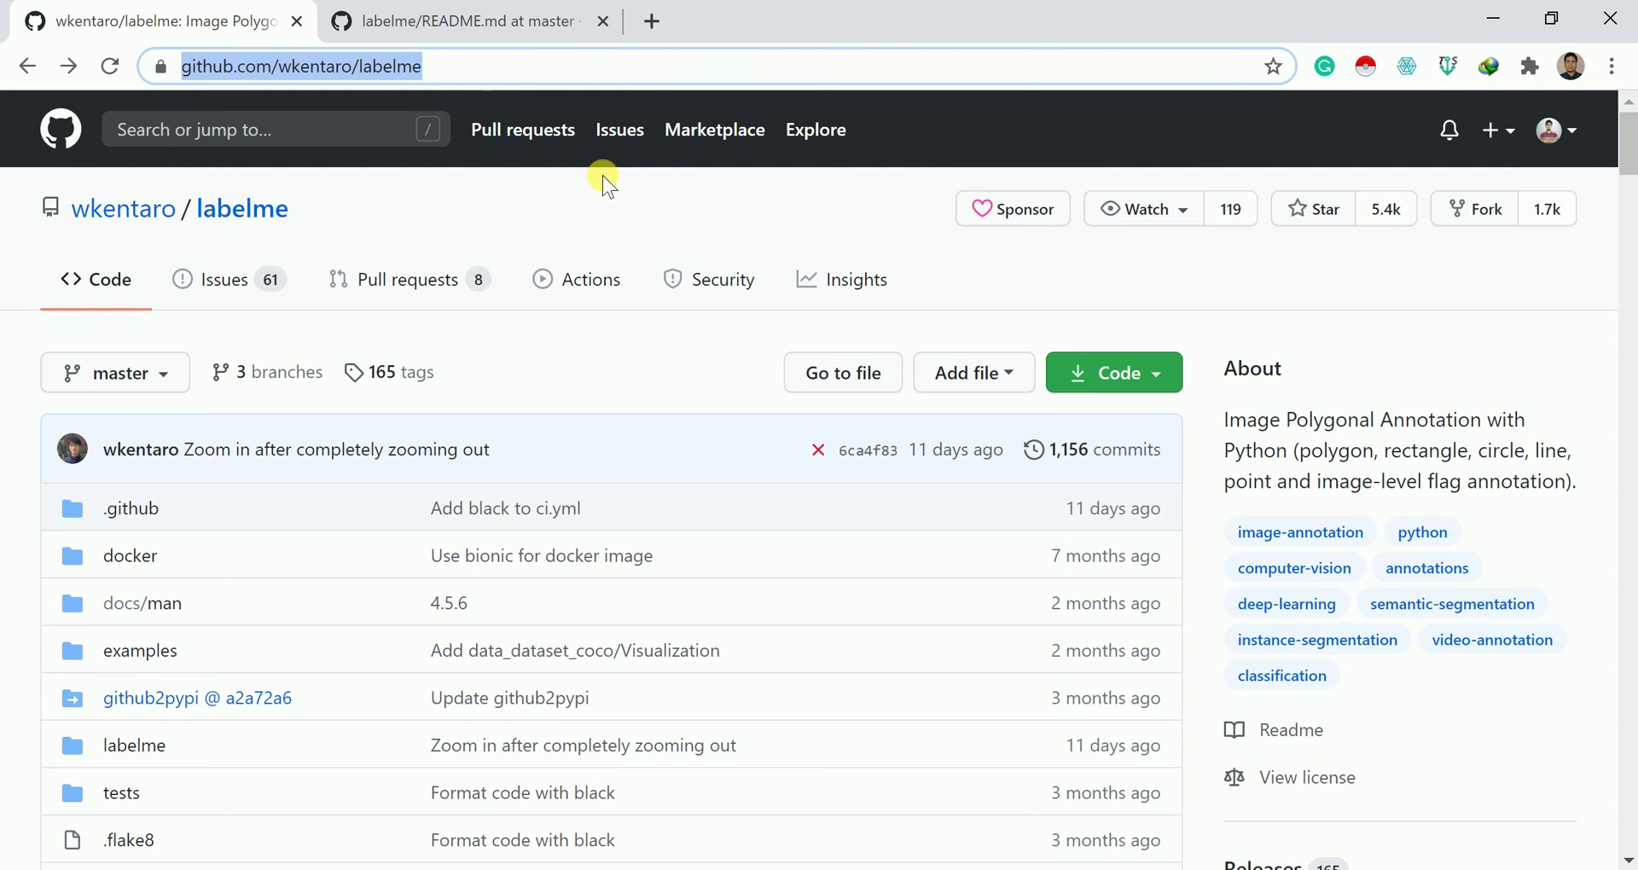
left_click(616, 218)
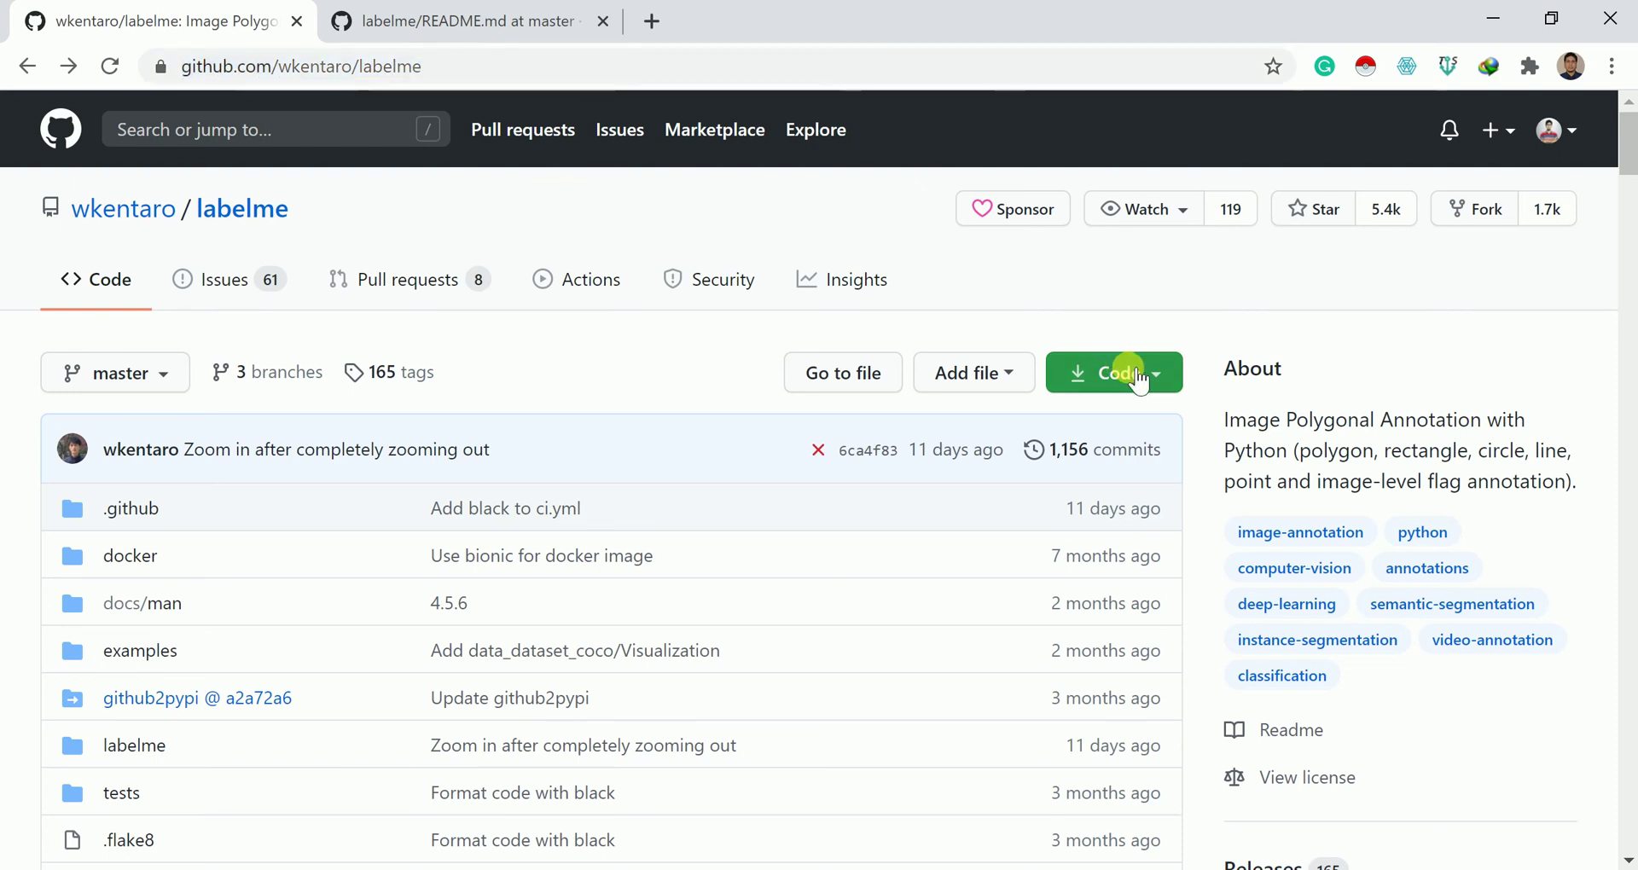
left_click(1137, 381)
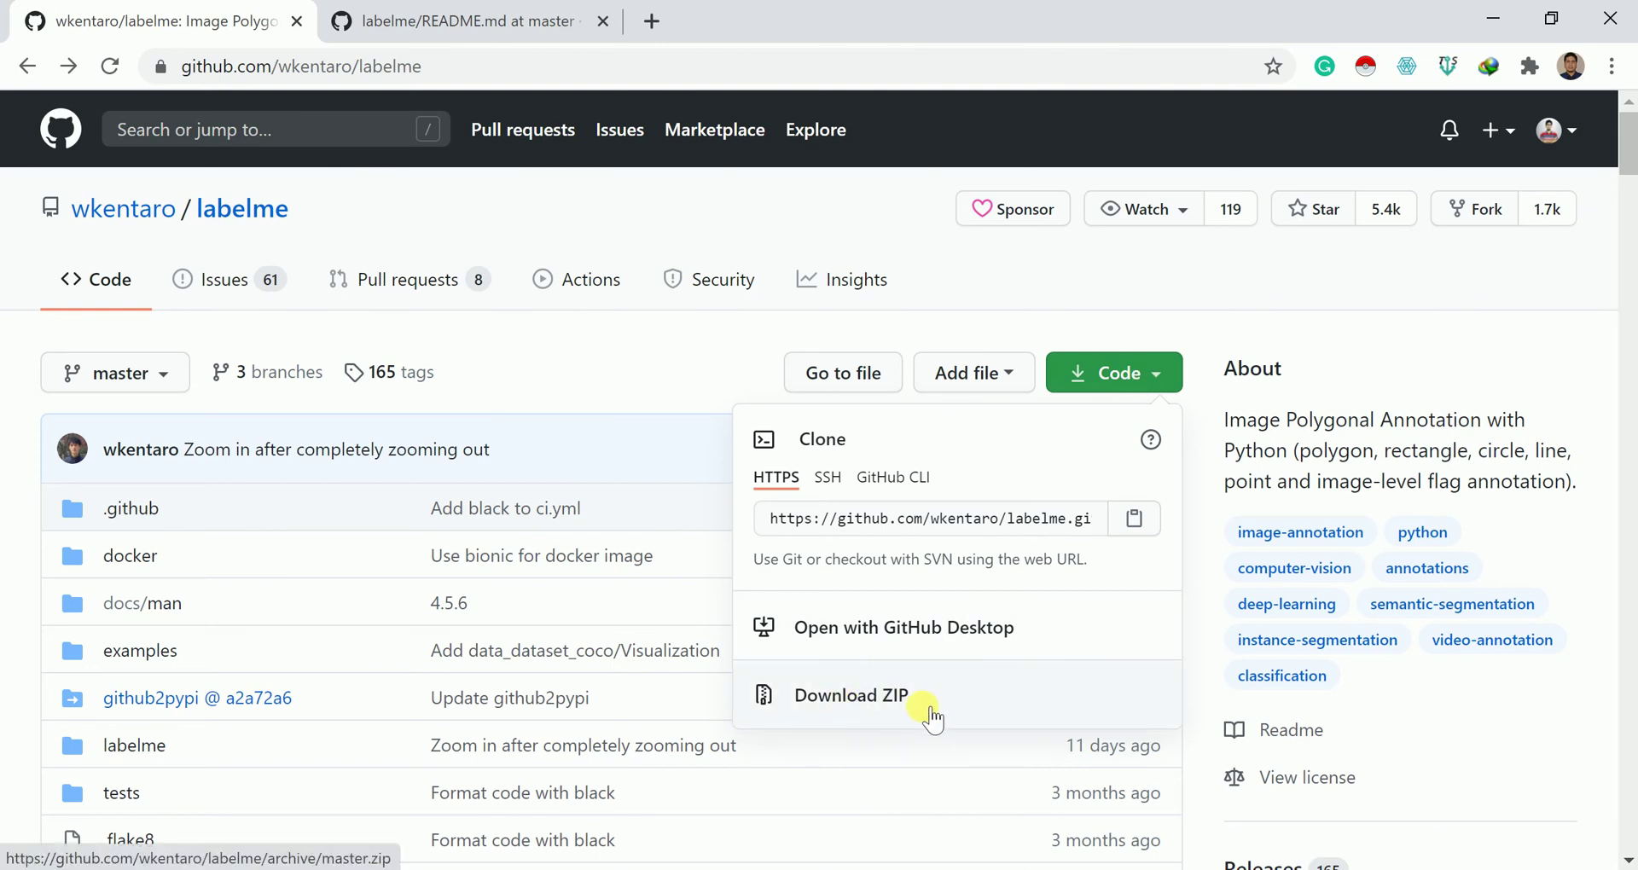
left_click(763, 355)
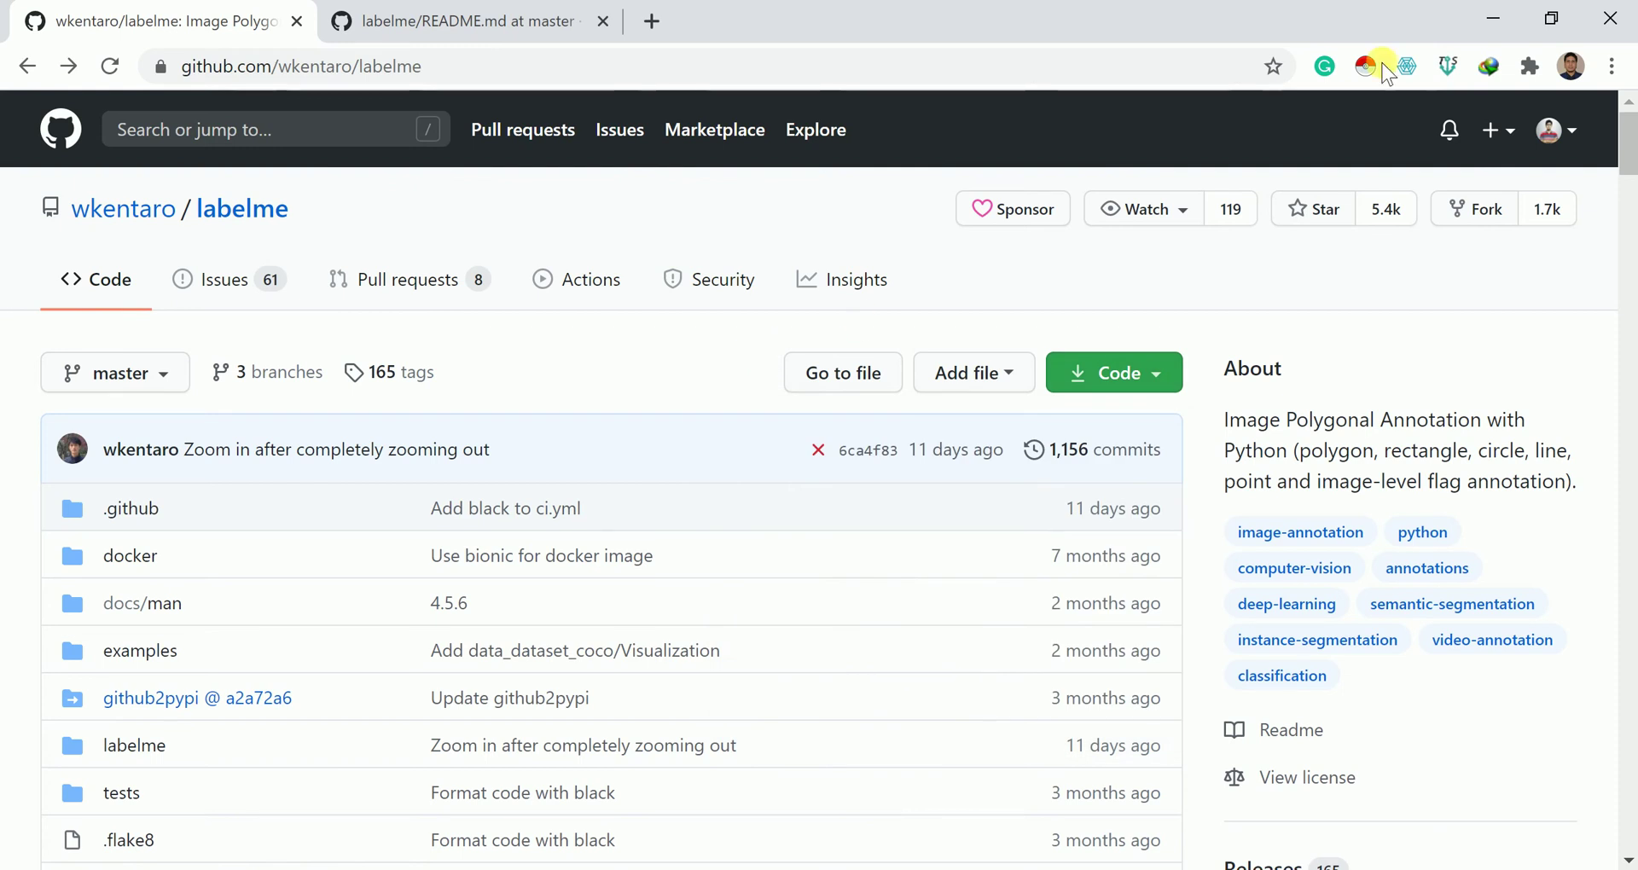
left_click(1492, 18)
Step: Extract the labelme-master archive on the desktop into a labelme-master folder
left_click(48, 679)
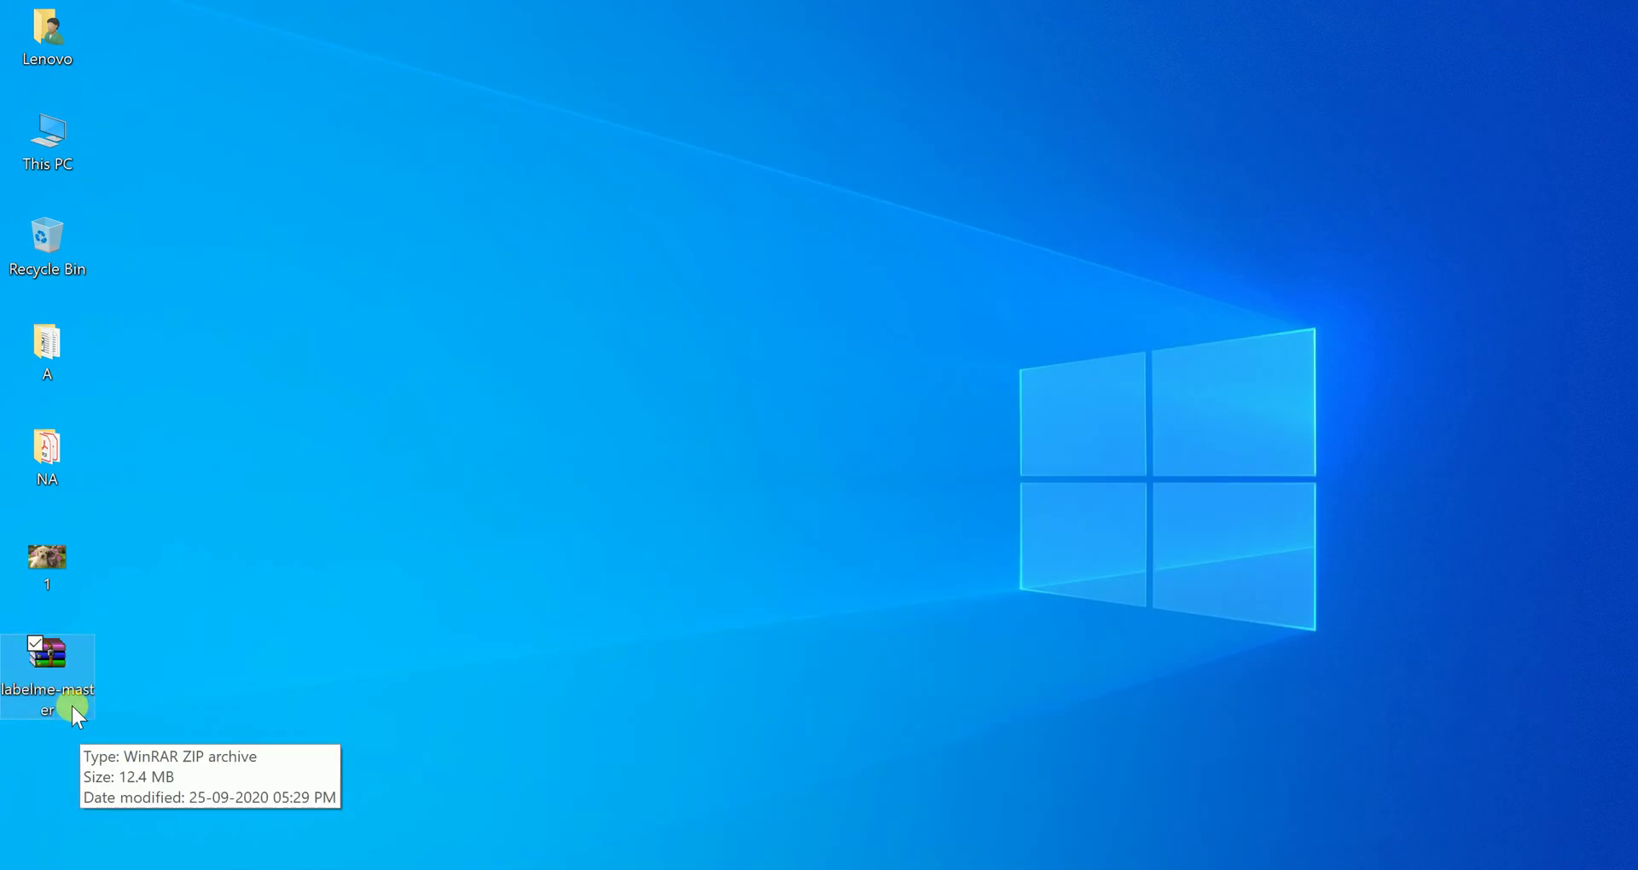
right_click(70, 685)
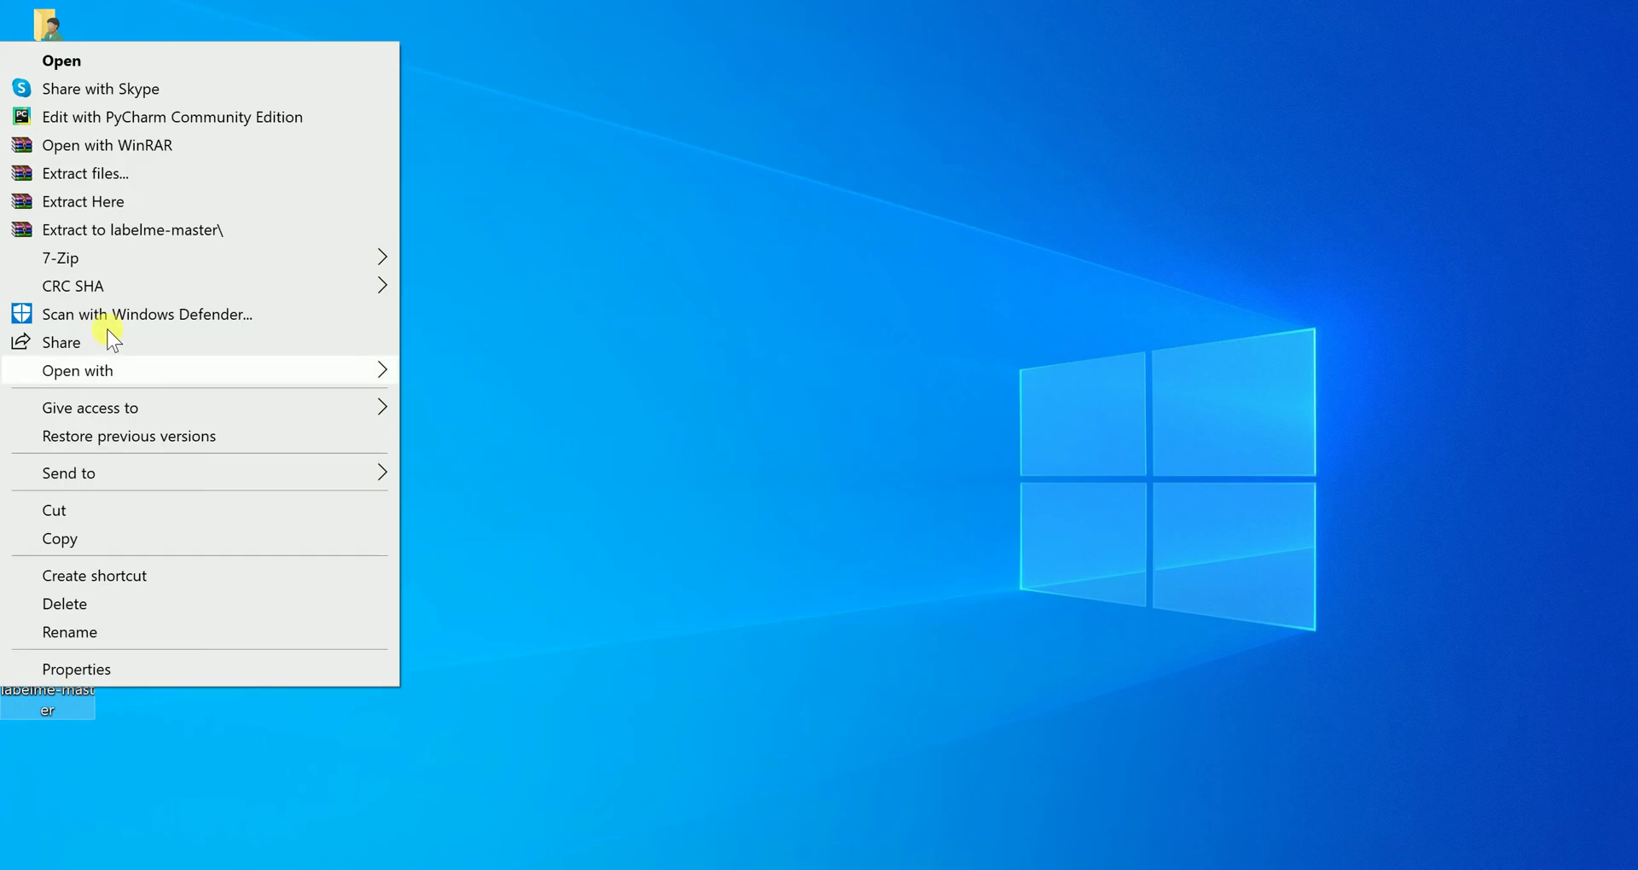
left_click(131, 228)
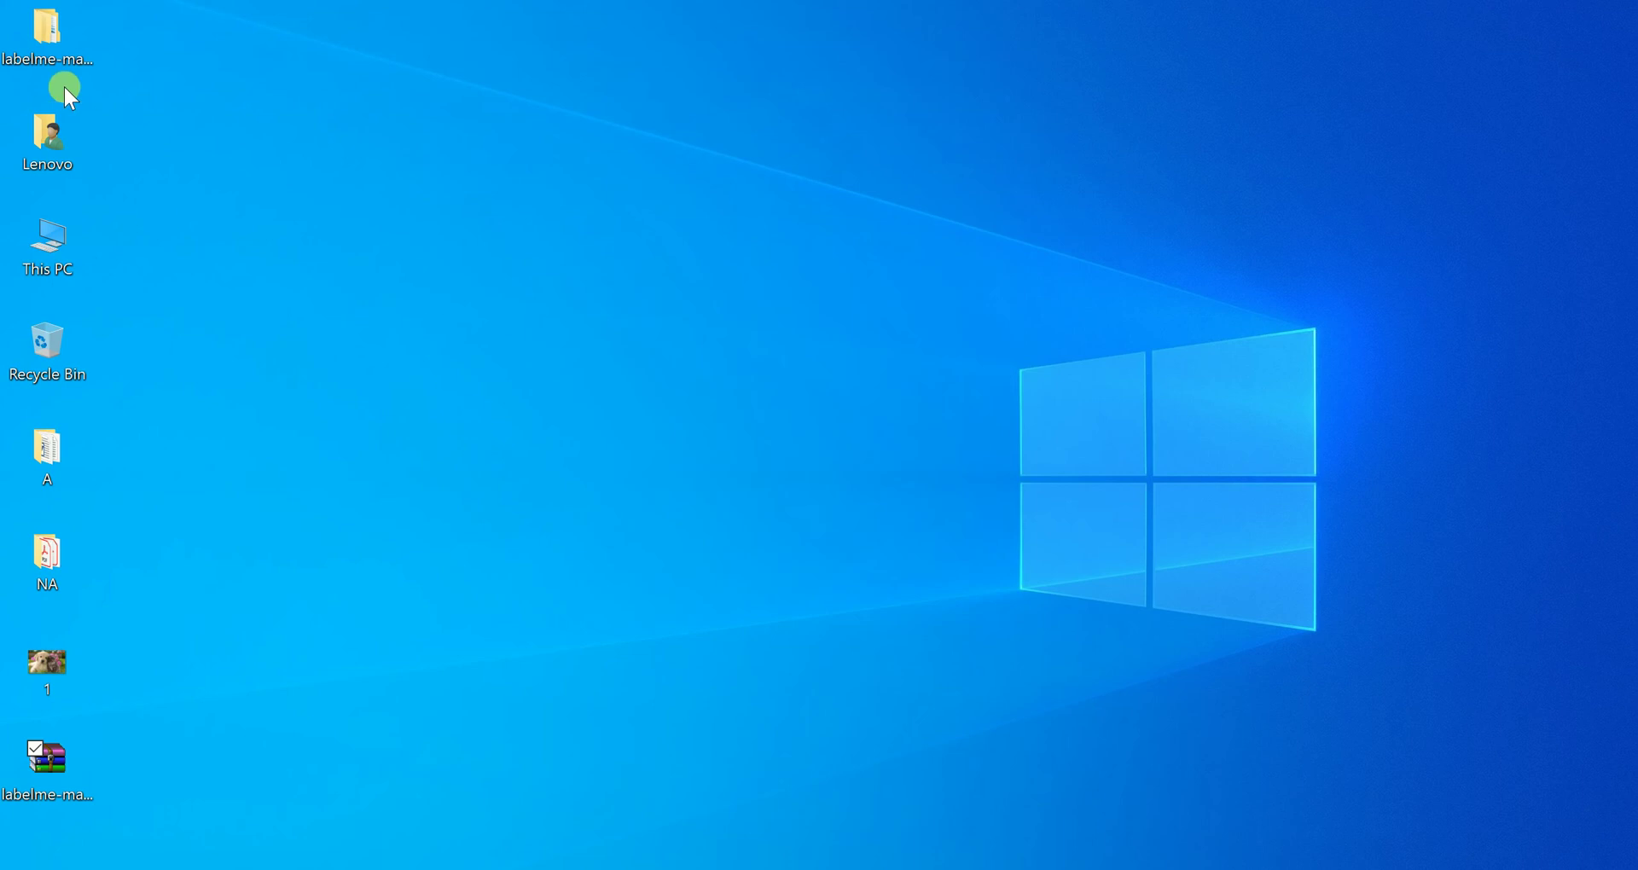
Step: Move the nested labelme-master folder's files up into the top-level folder and refresh the desktop
left_click(68, 47)
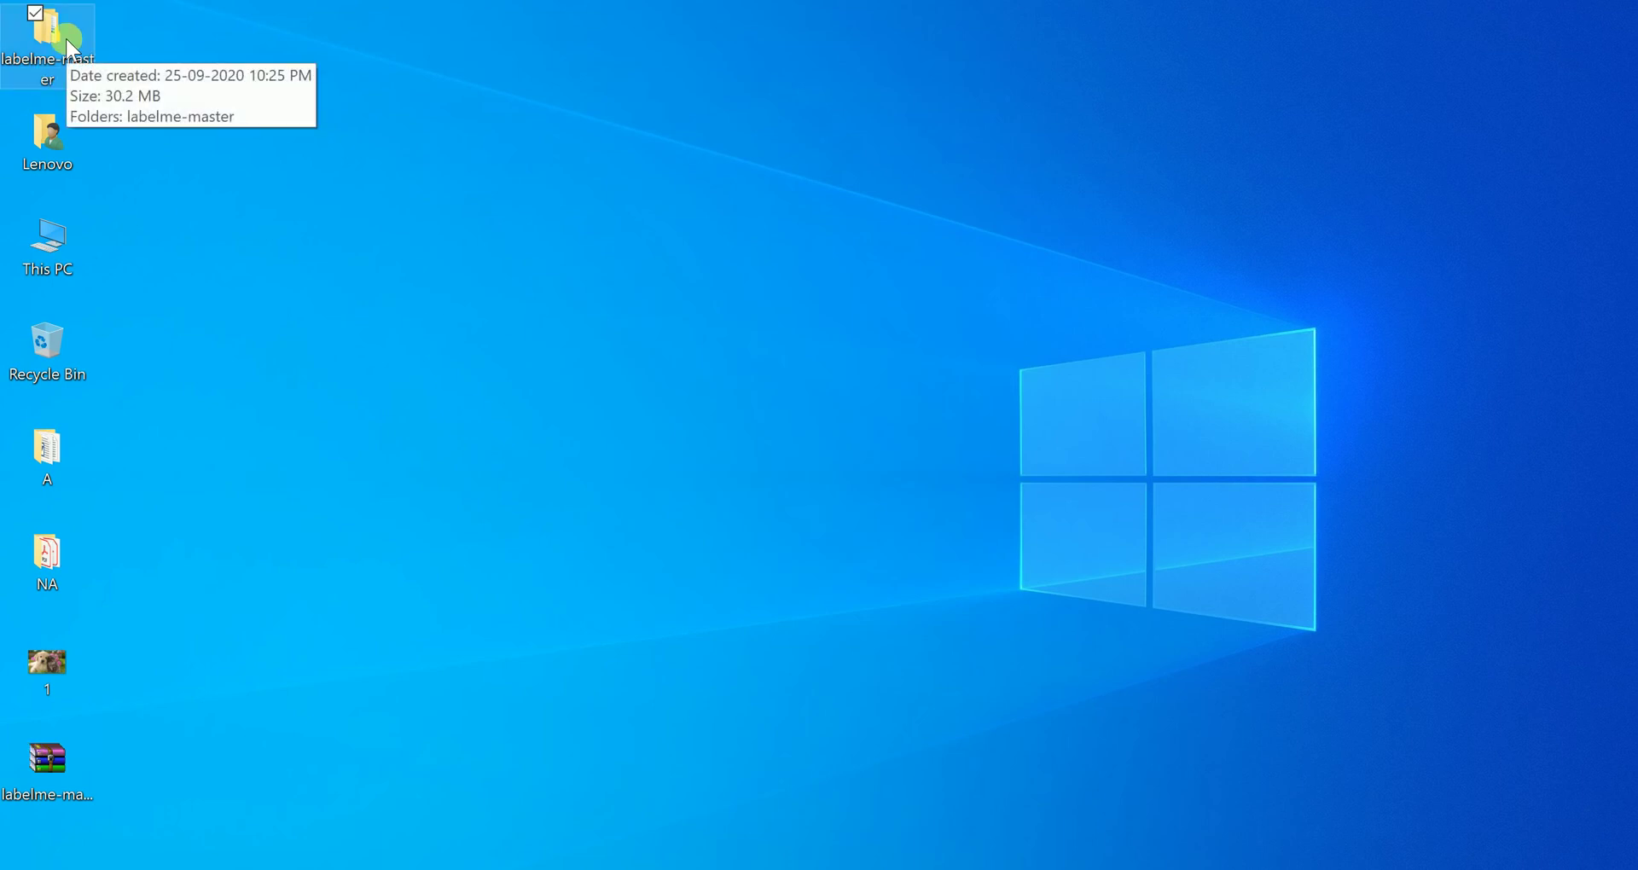
left_click(332, 114)
left_click(375, 174)
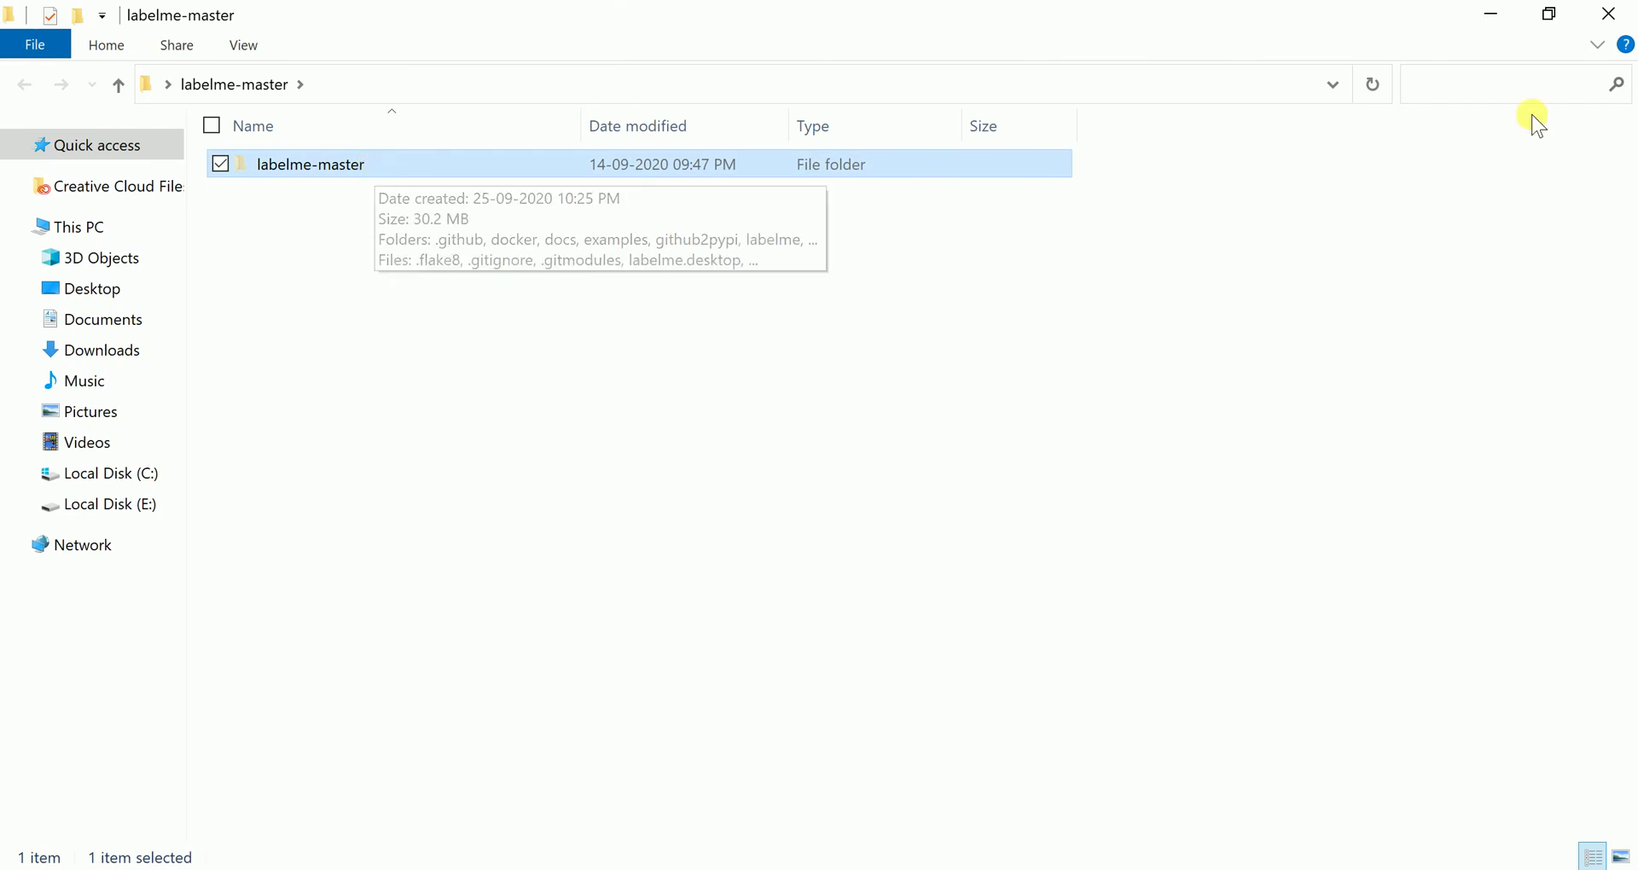
left_click(1549, 15)
left_click(386, 333)
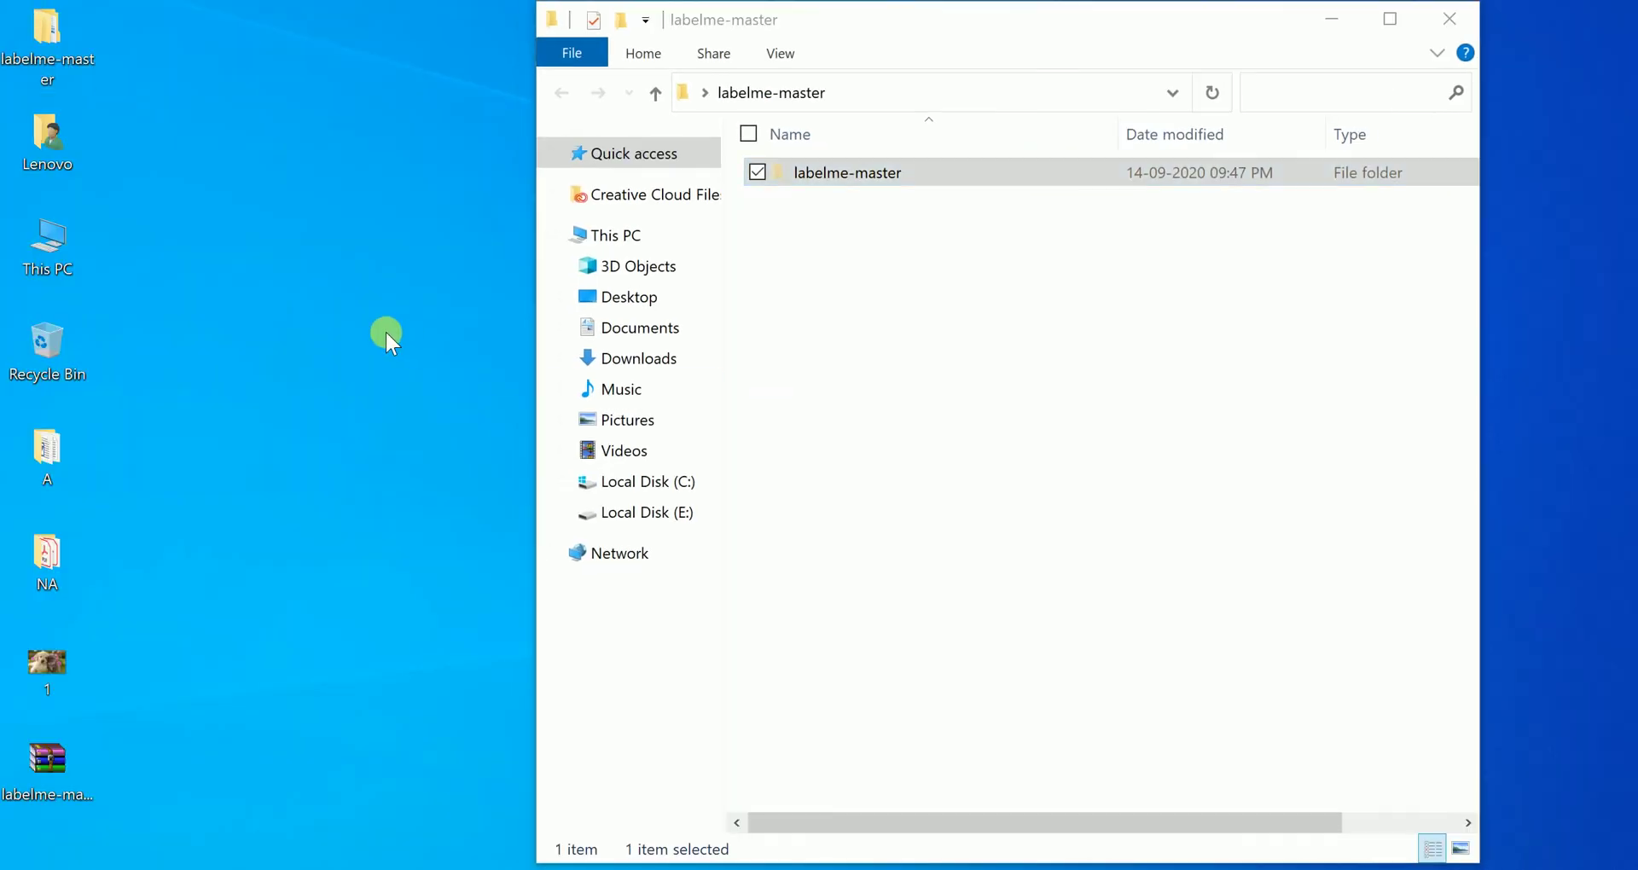
key("ctrl+v")
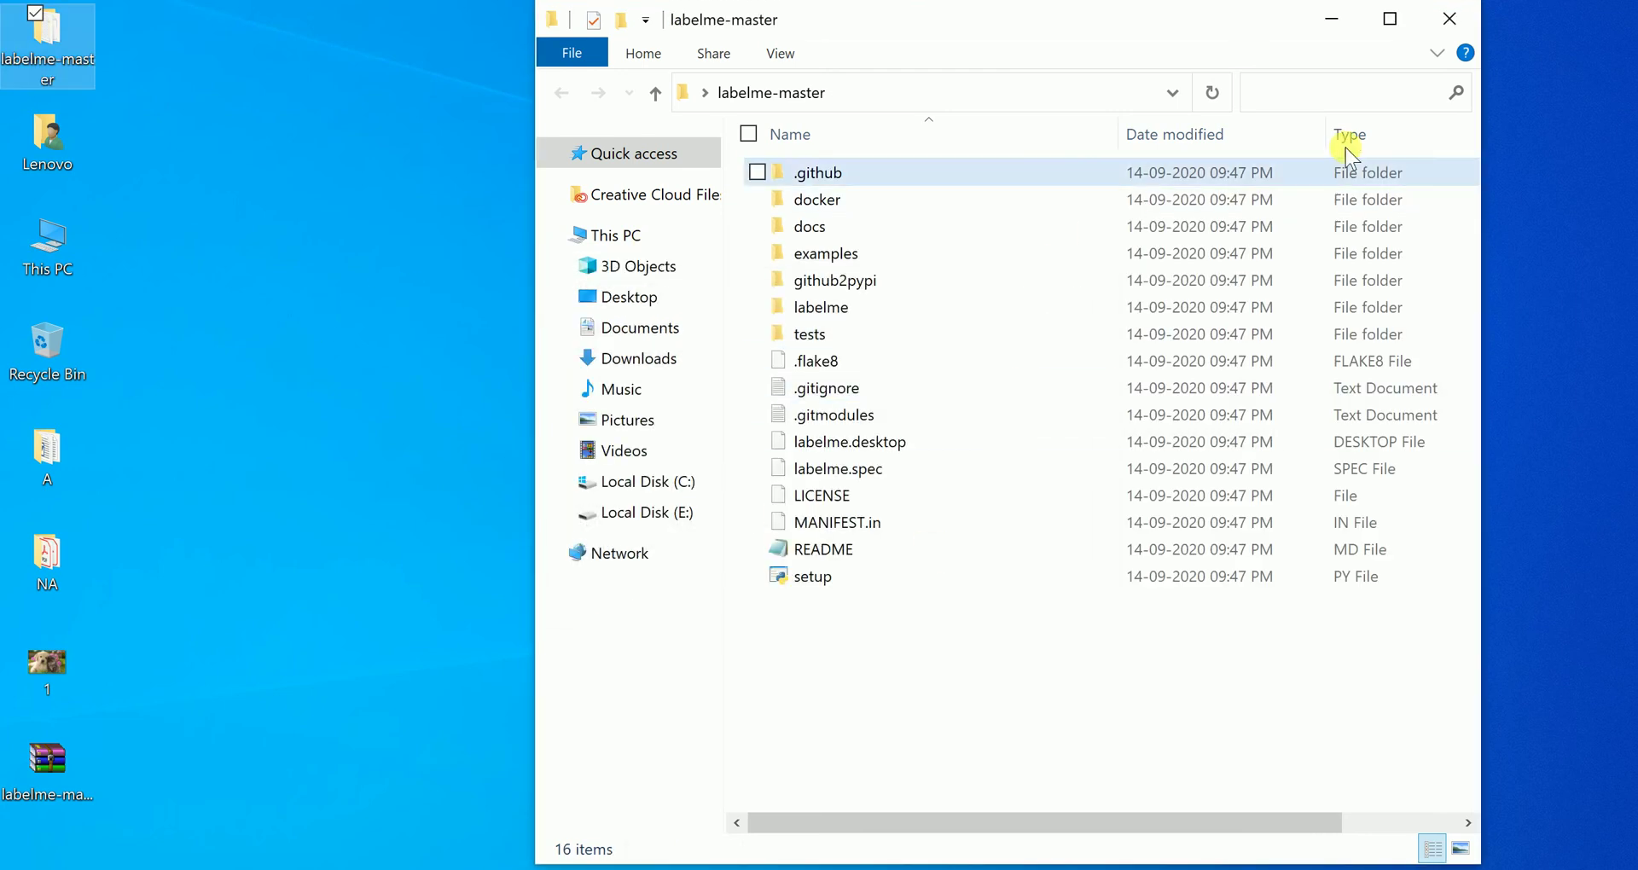
left_click(1443, 30)
right_click(509, 140)
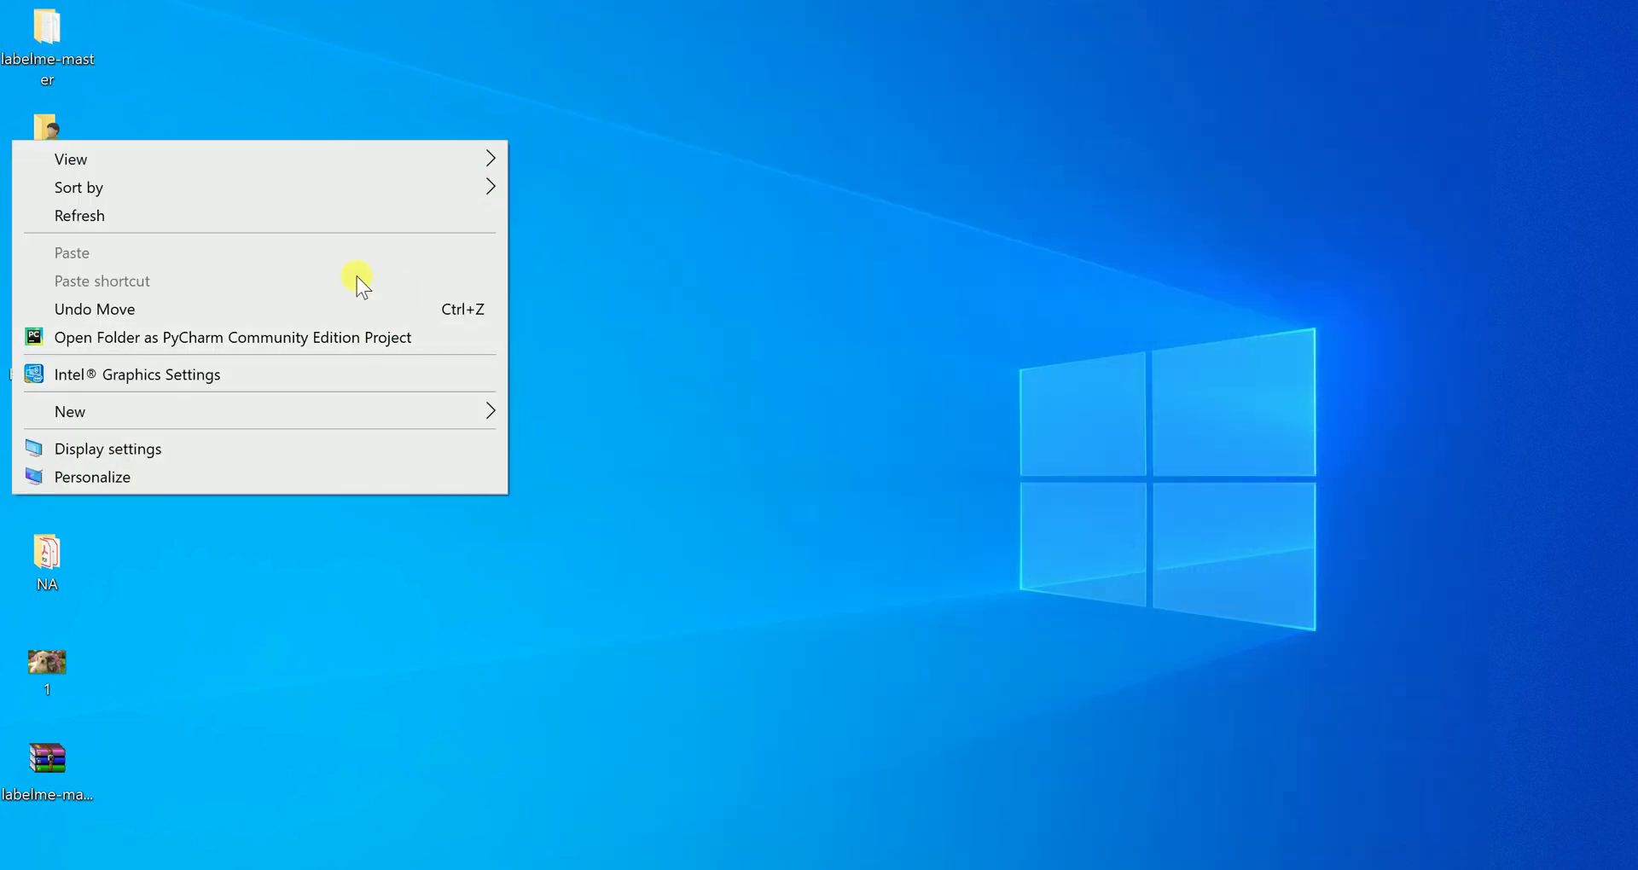
left_click(355, 223)
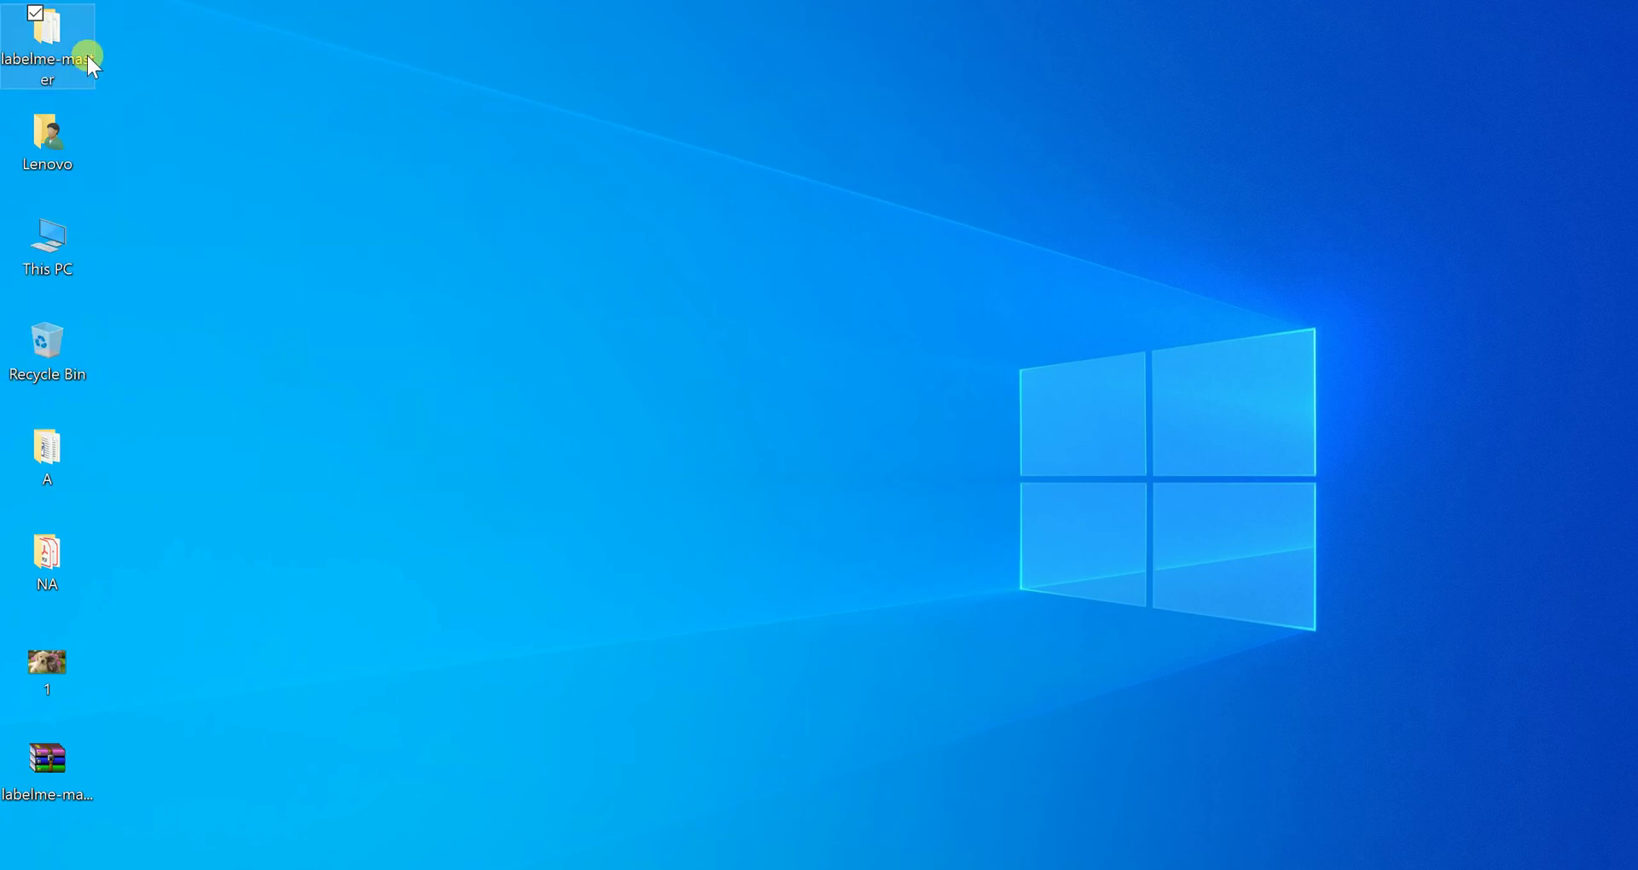
Step: Rename the labelme-master folder to LabelMe
right_click(88, 55)
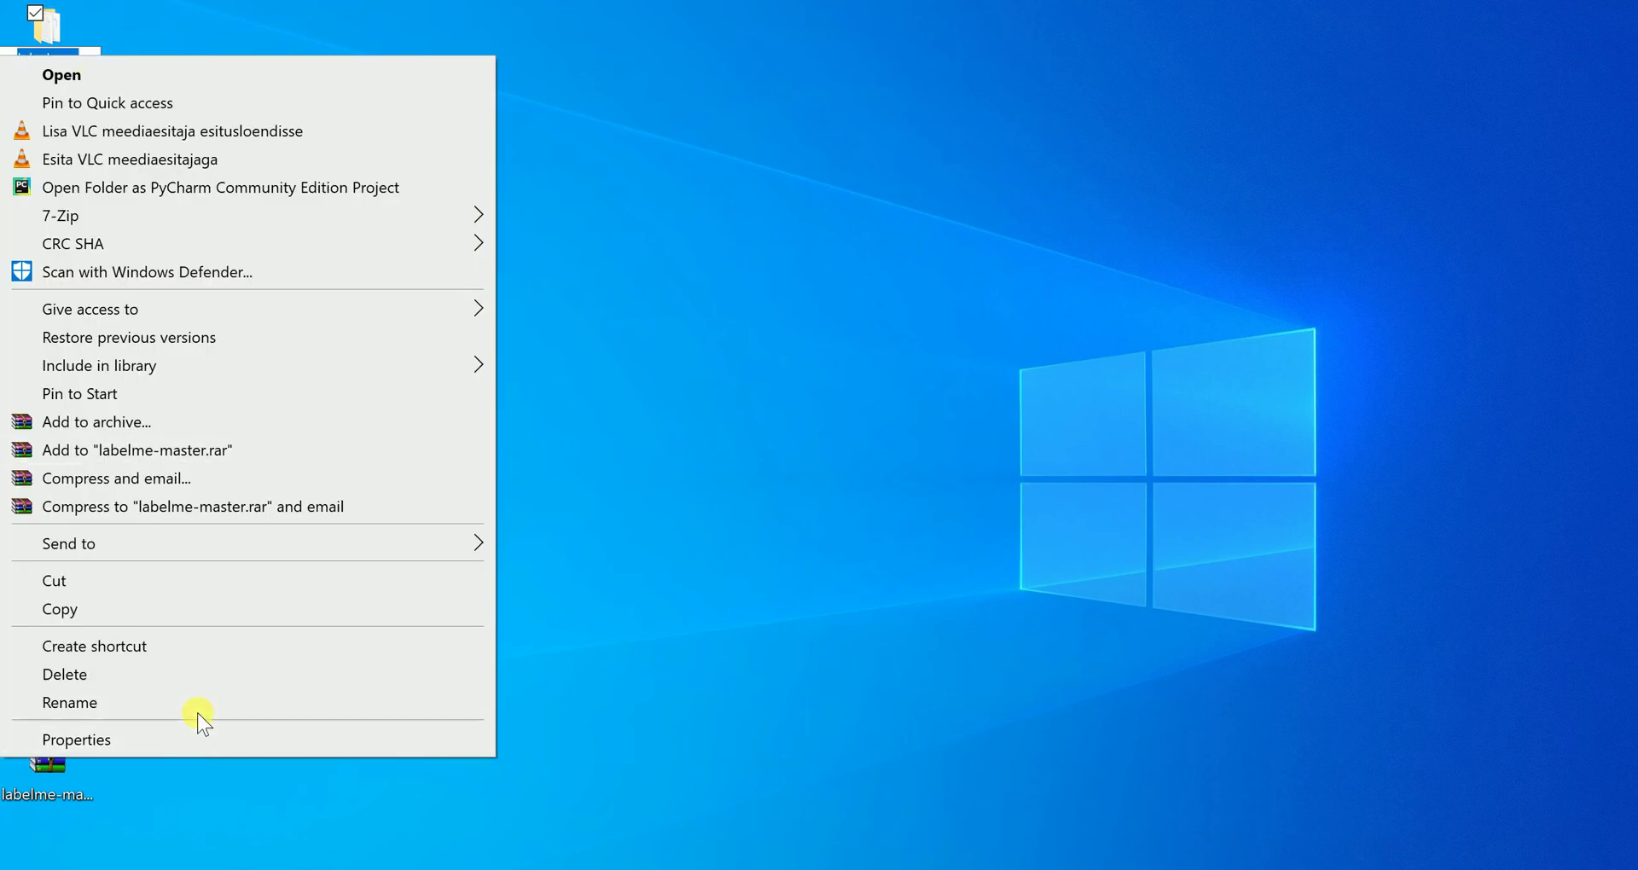
left_click(197, 713)
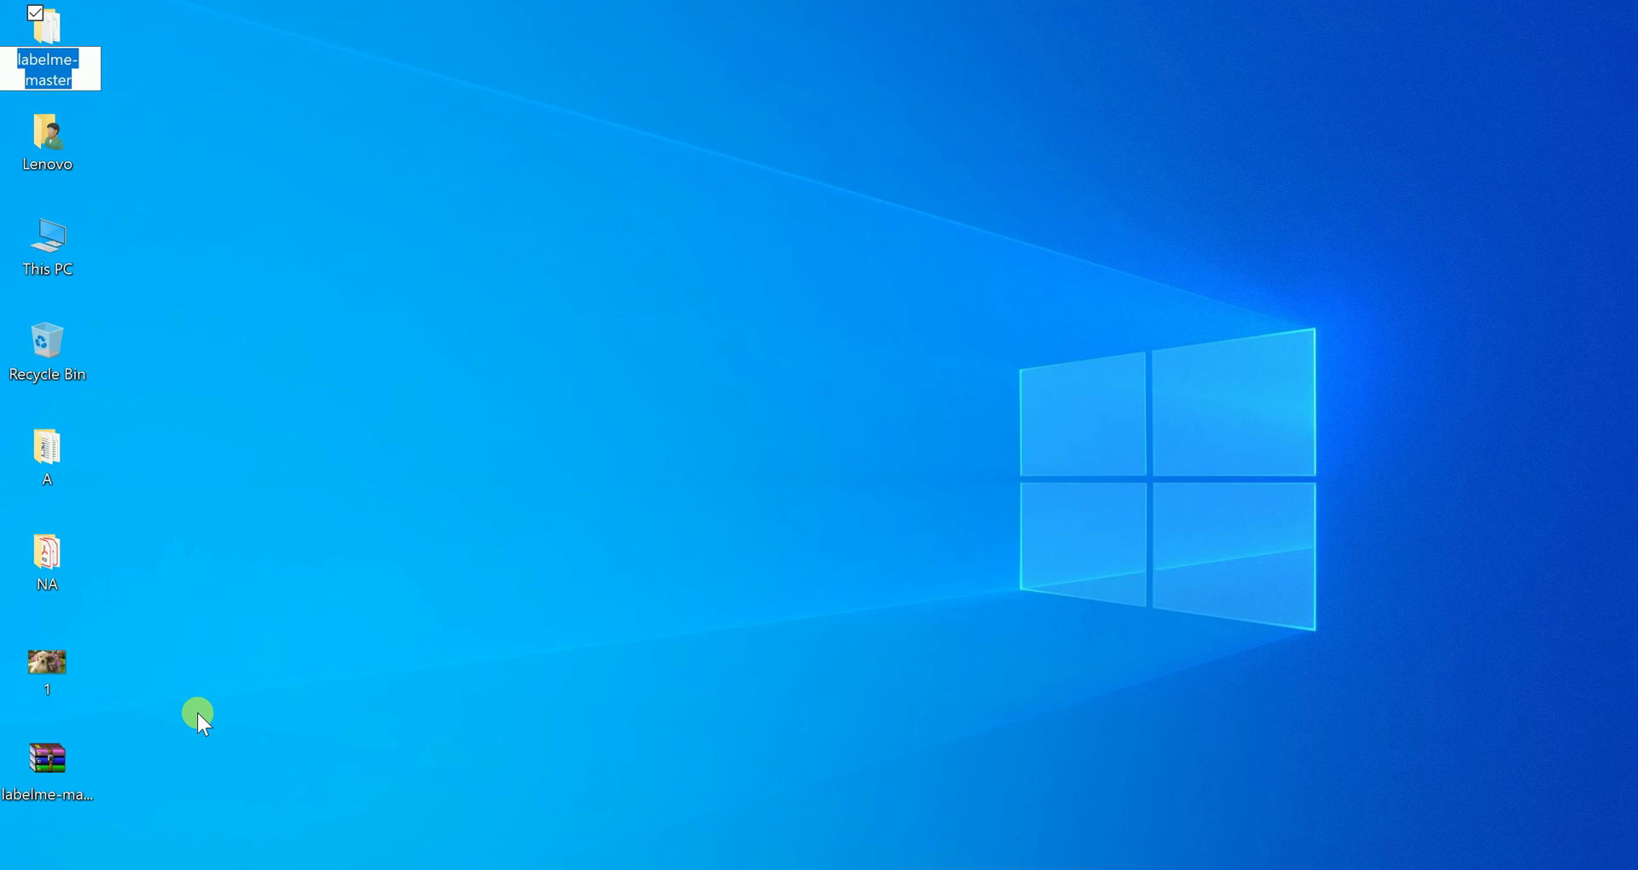
type("La")
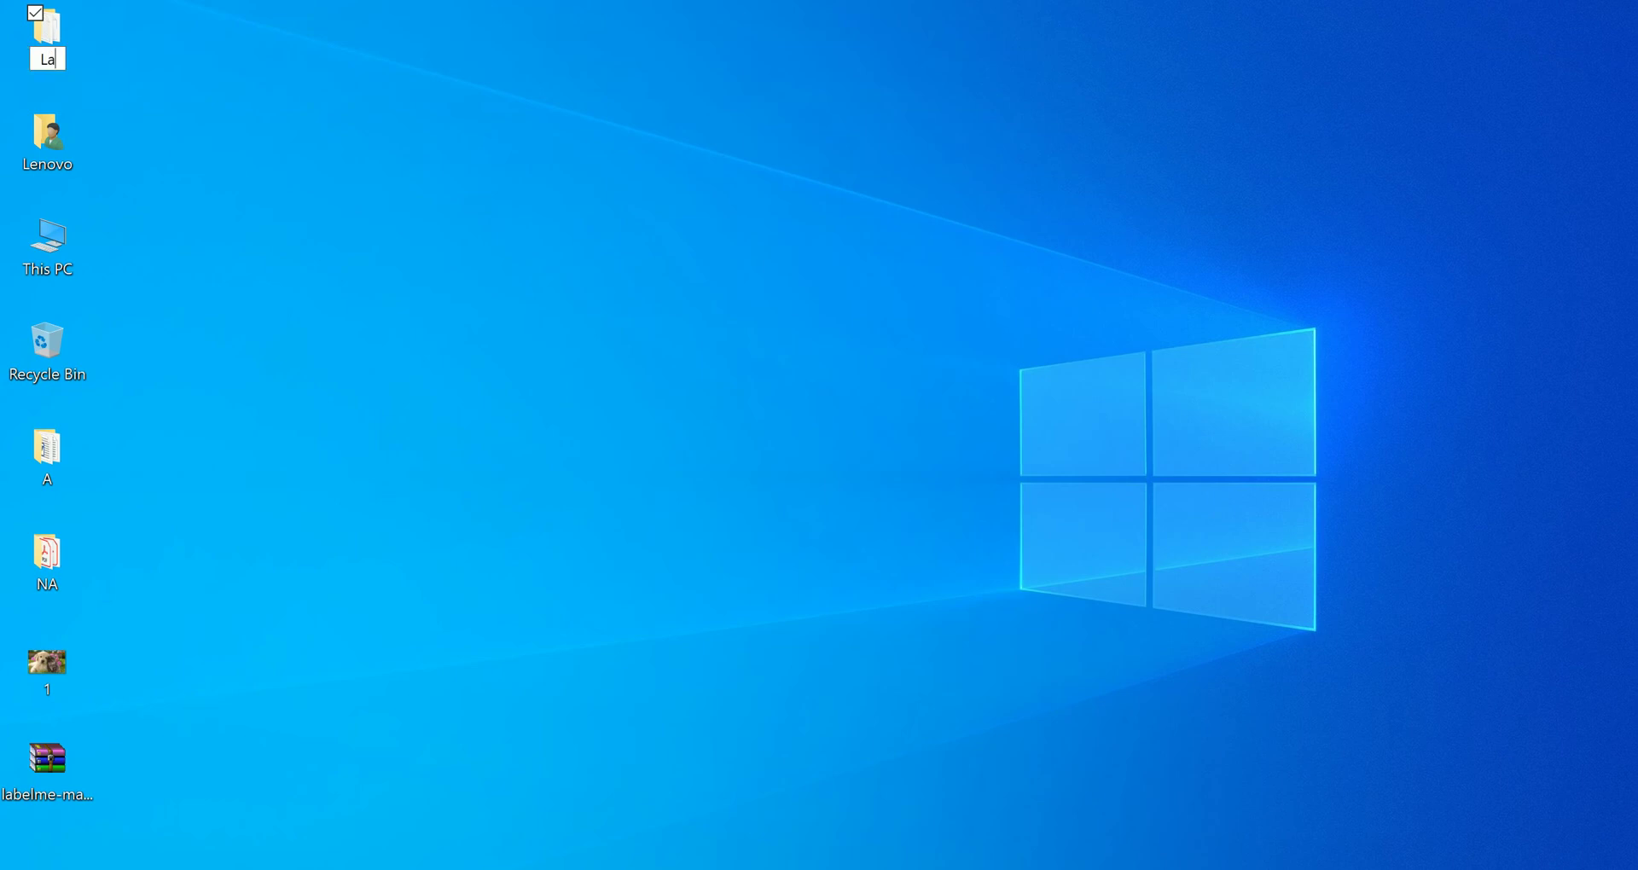
type("belMe")
key("Return")
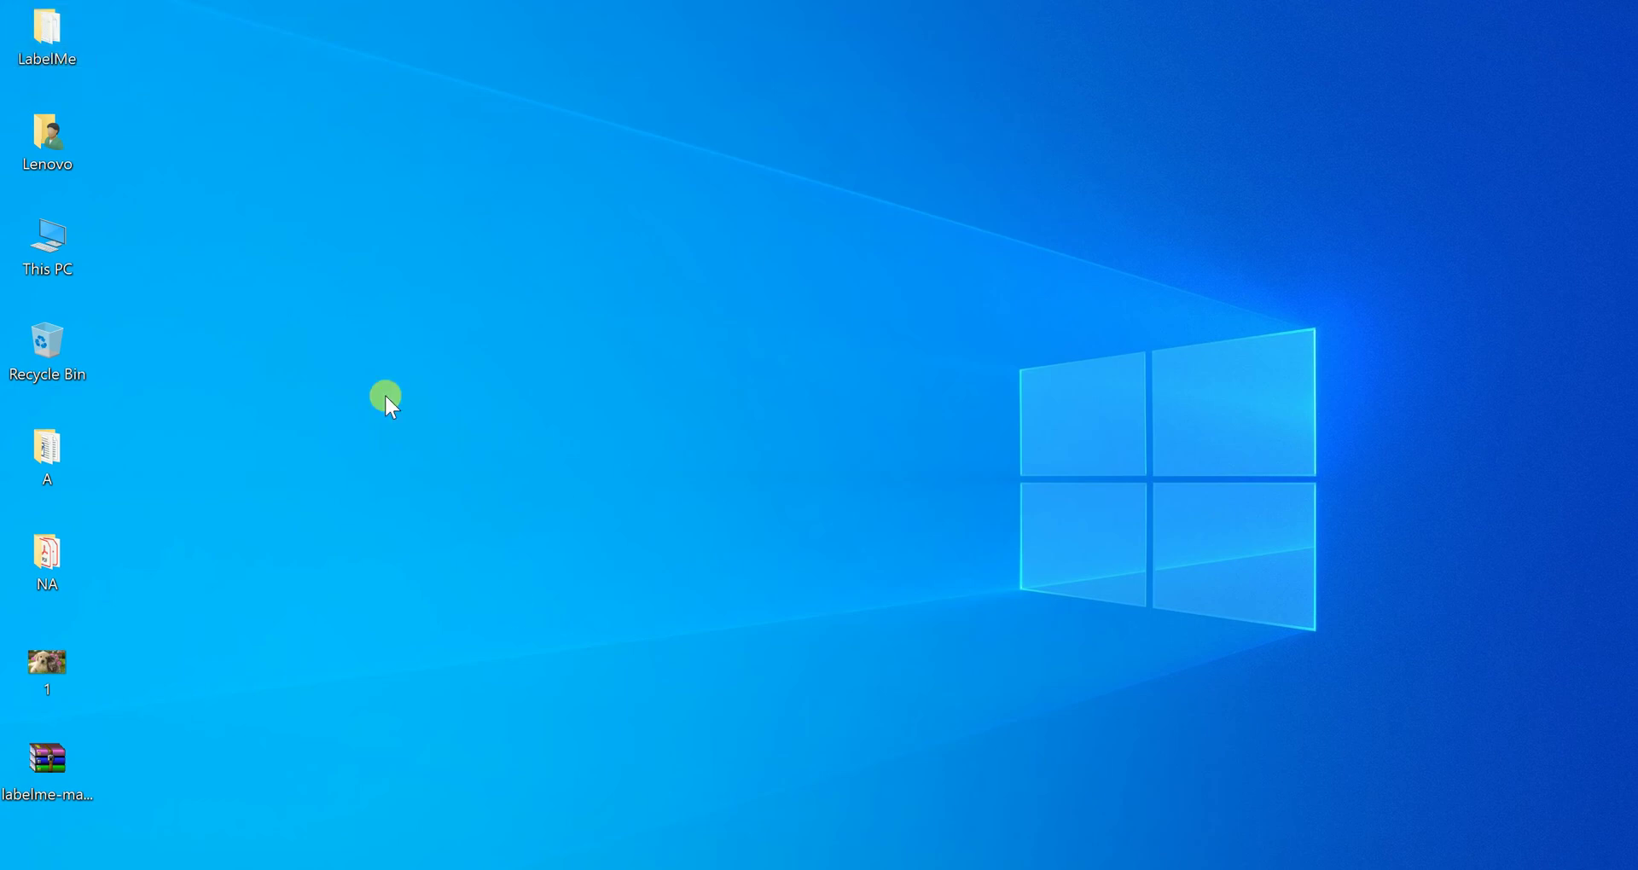
Step: Check the LabelMe folder contents and view the README file in a text editor
double_click(37, 39)
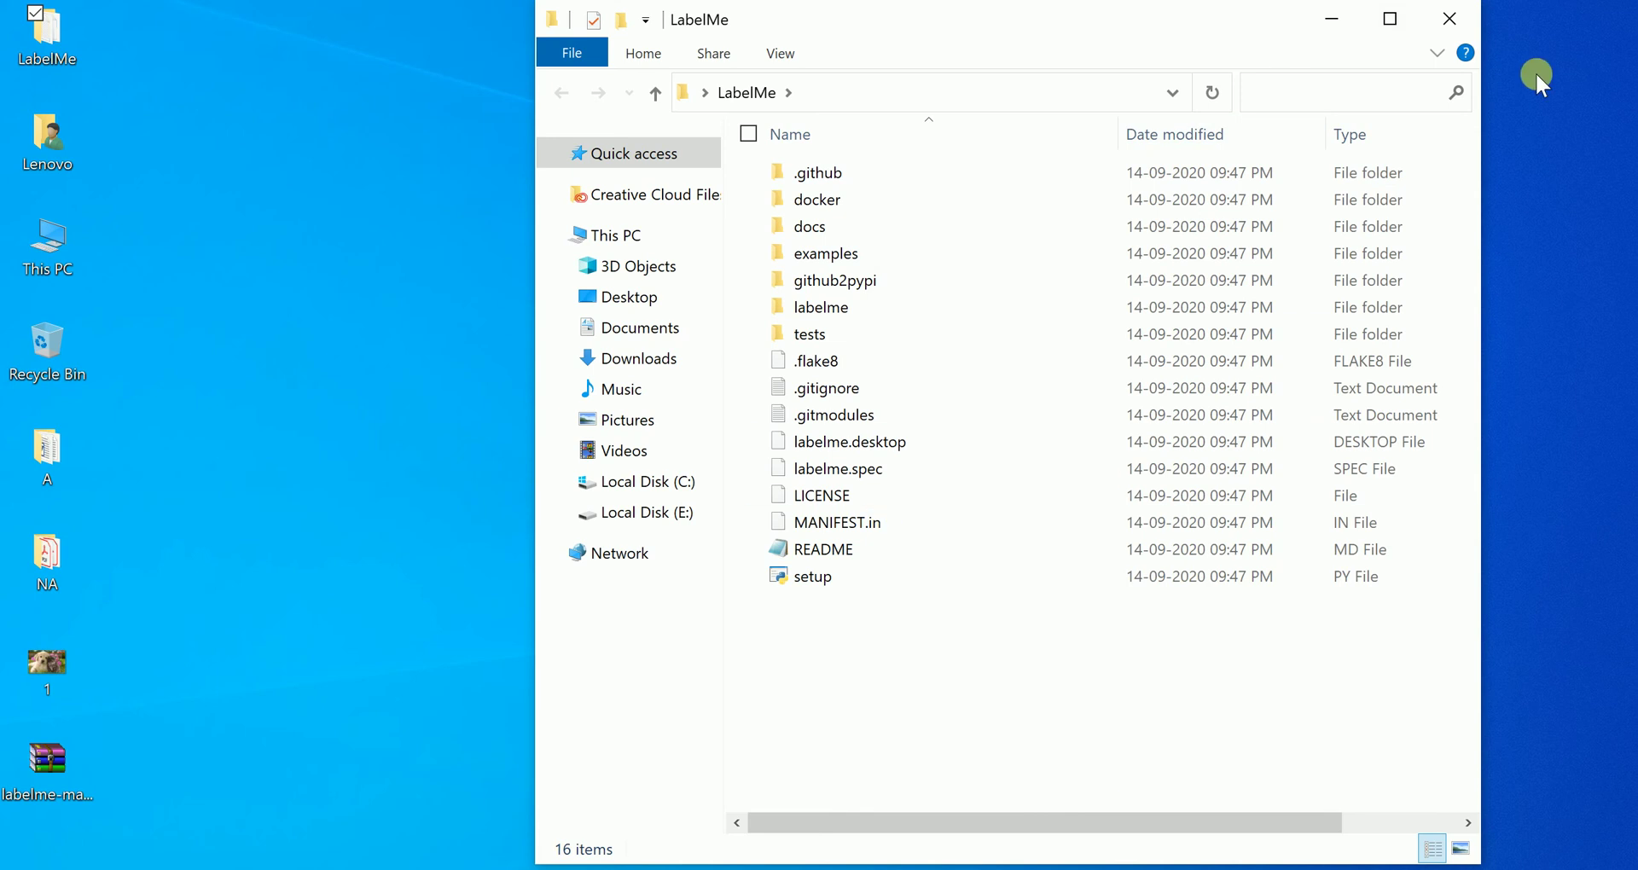
left_click(1451, 26)
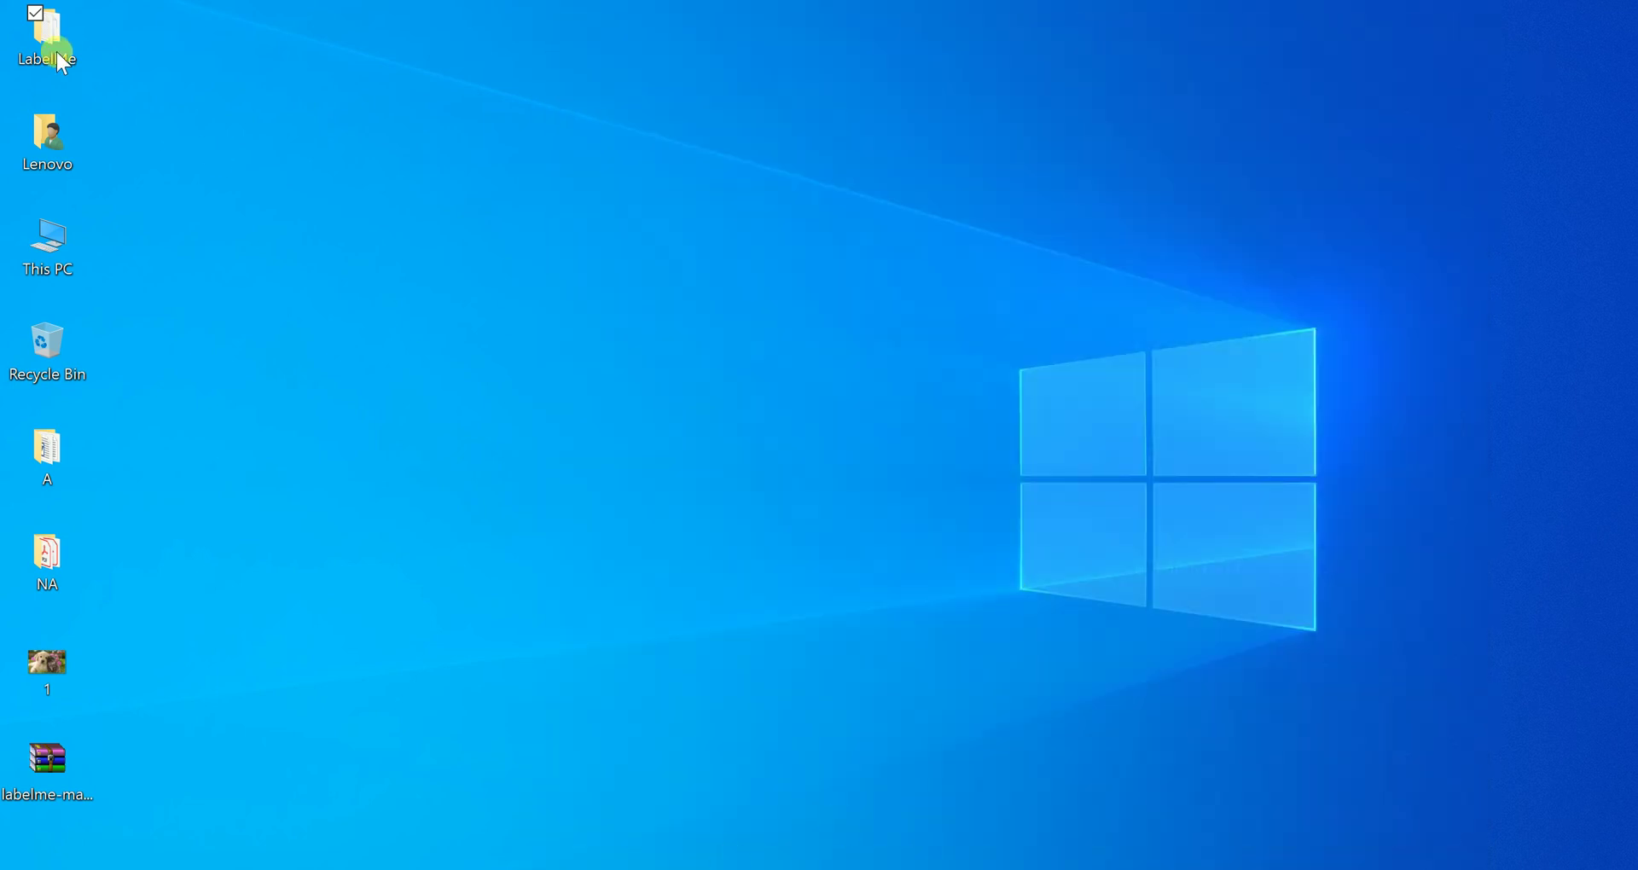
double_click(56, 53)
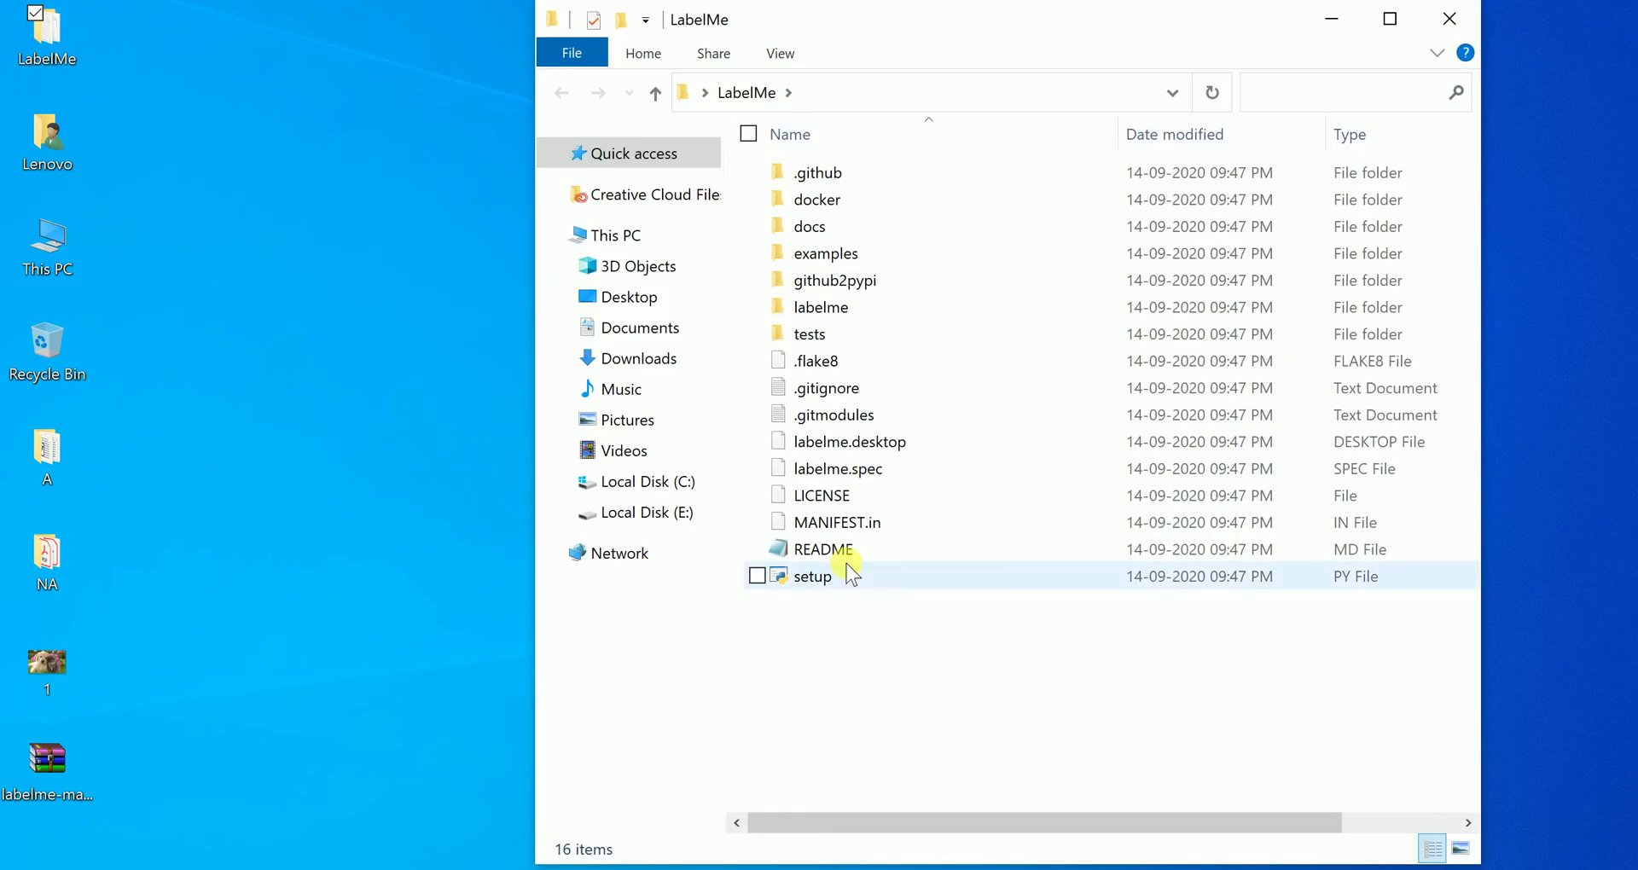
left_click(856, 550)
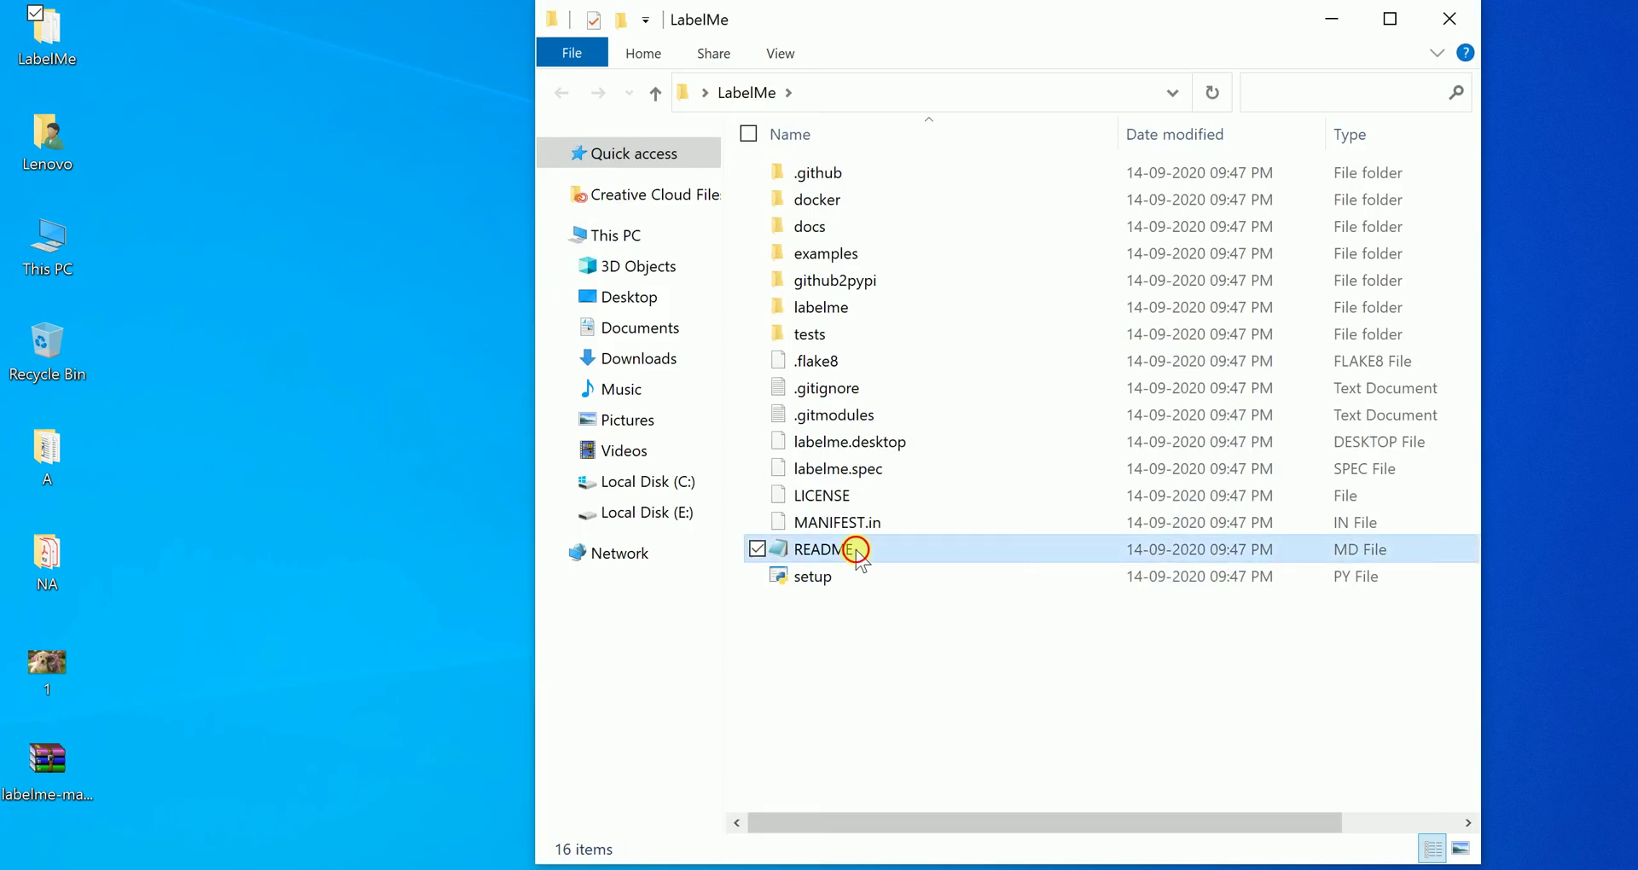
double_click(856, 550)
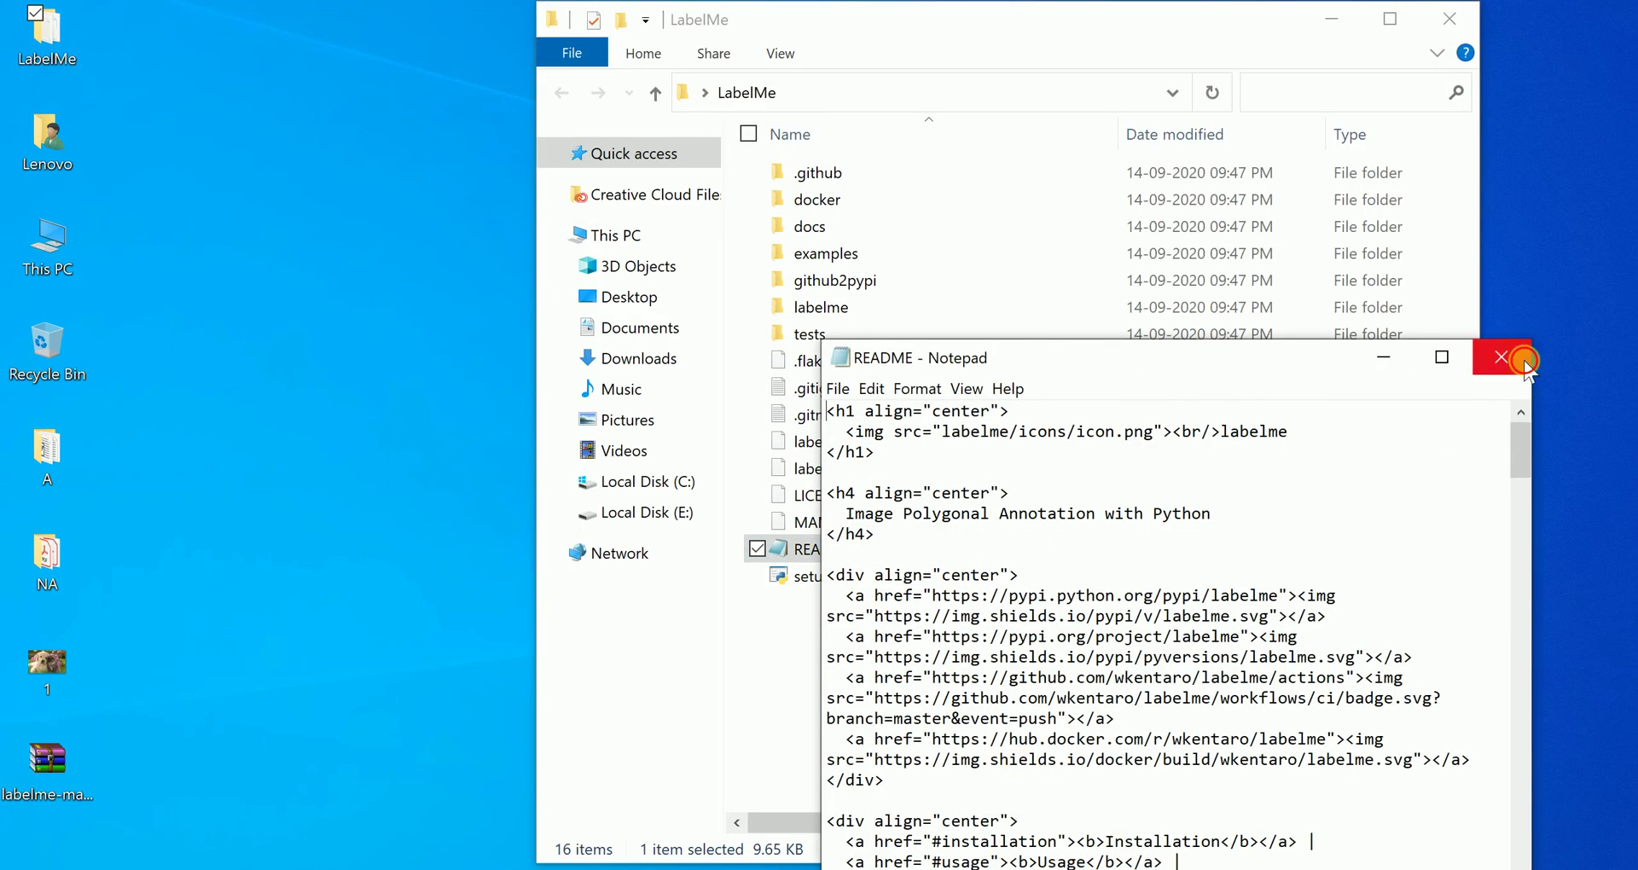
left_click(1523, 360)
left_click(1338, 17)
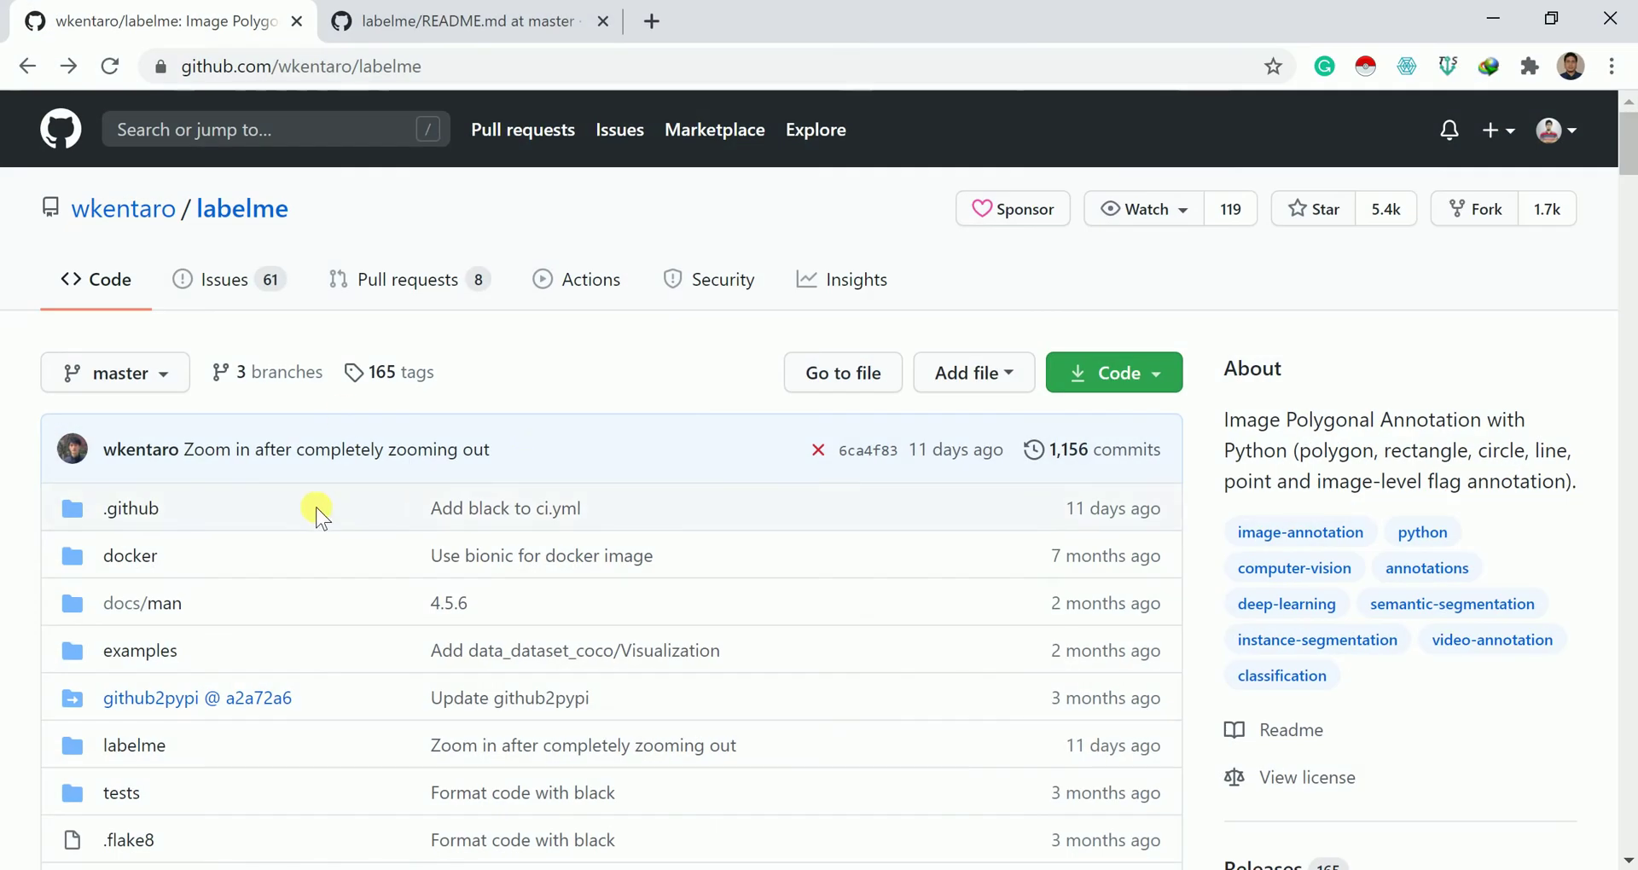
Step: Open labelme's README.md and scroll to the Windows conda create, activate and pip install commands
scroll(324, 529, "down", 4)
scroll(335, 596, "down", 2)
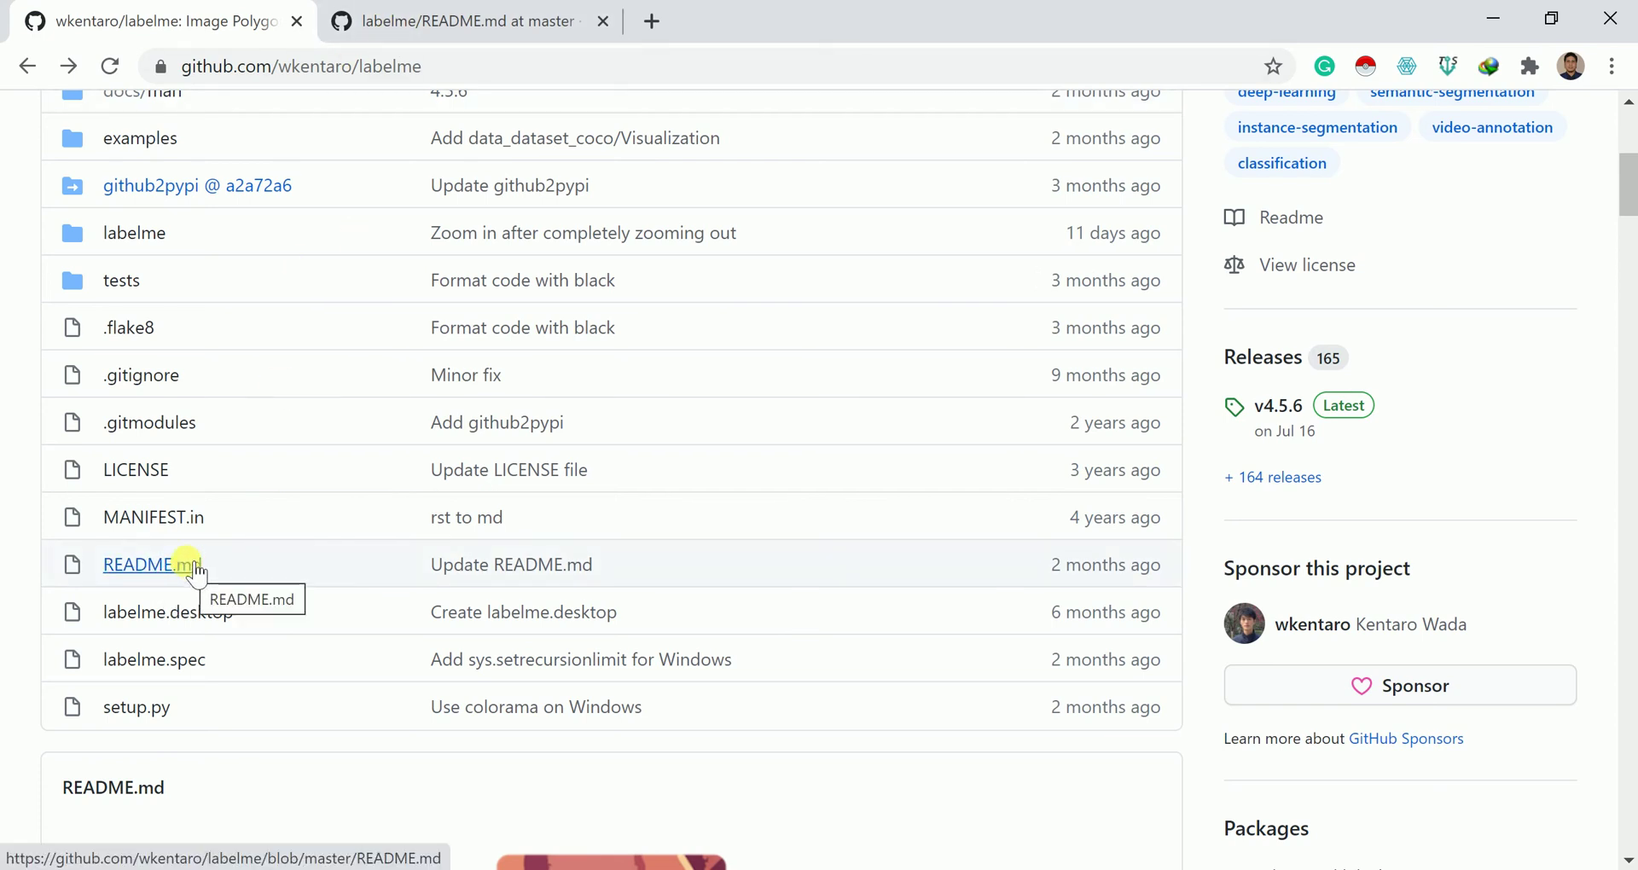
left_click(357, 24)
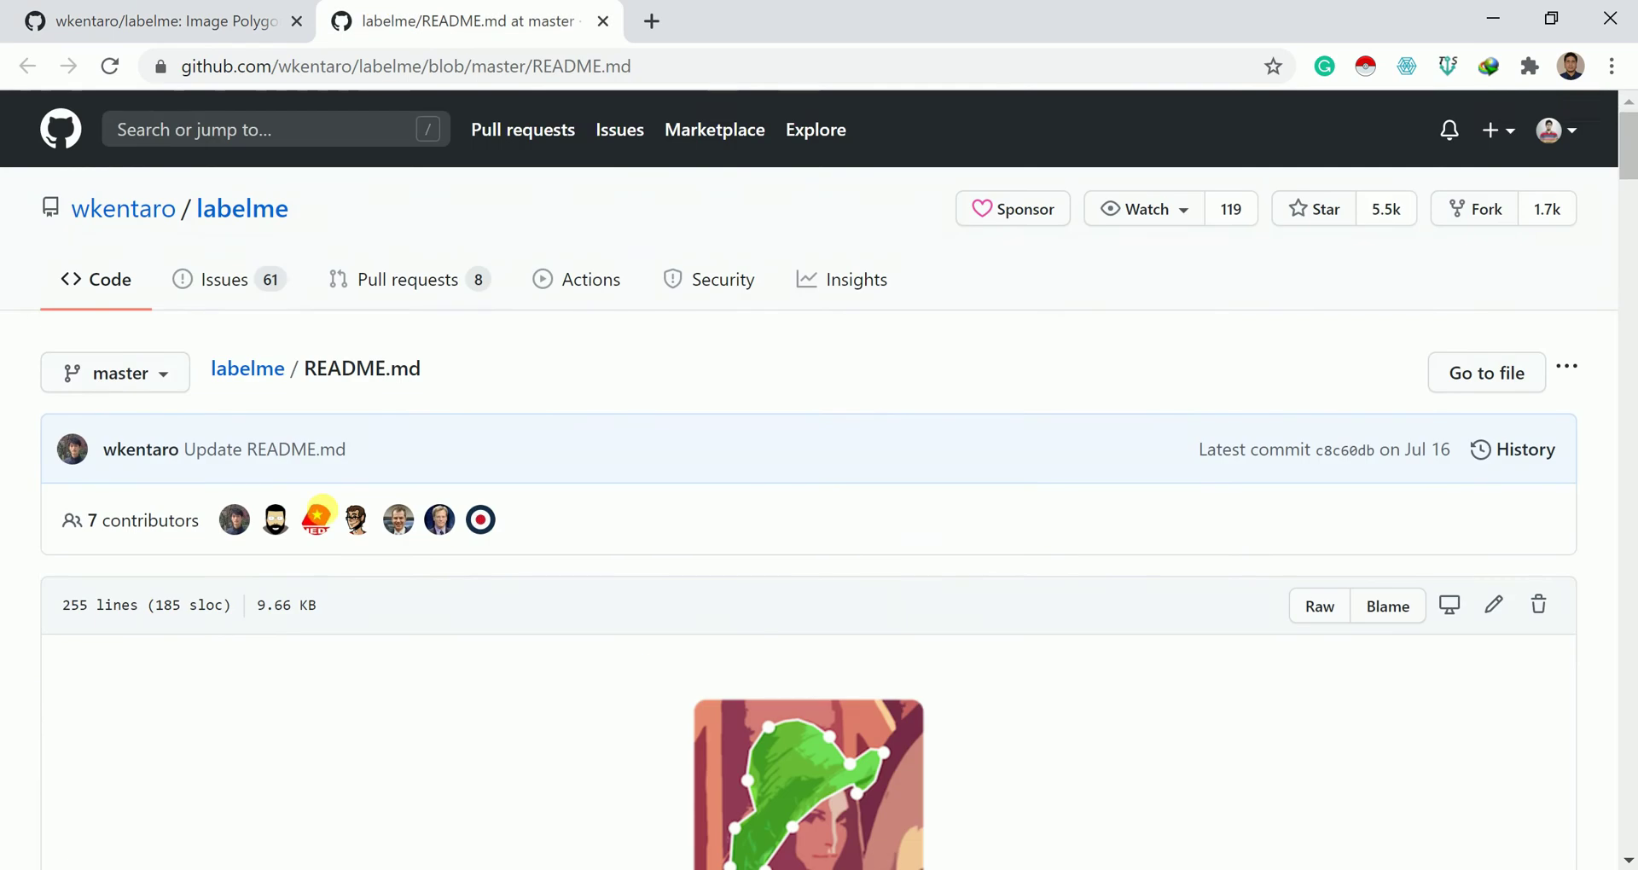
scroll(324, 538, "down", 3)
scroll(323, 538, "down", 20)
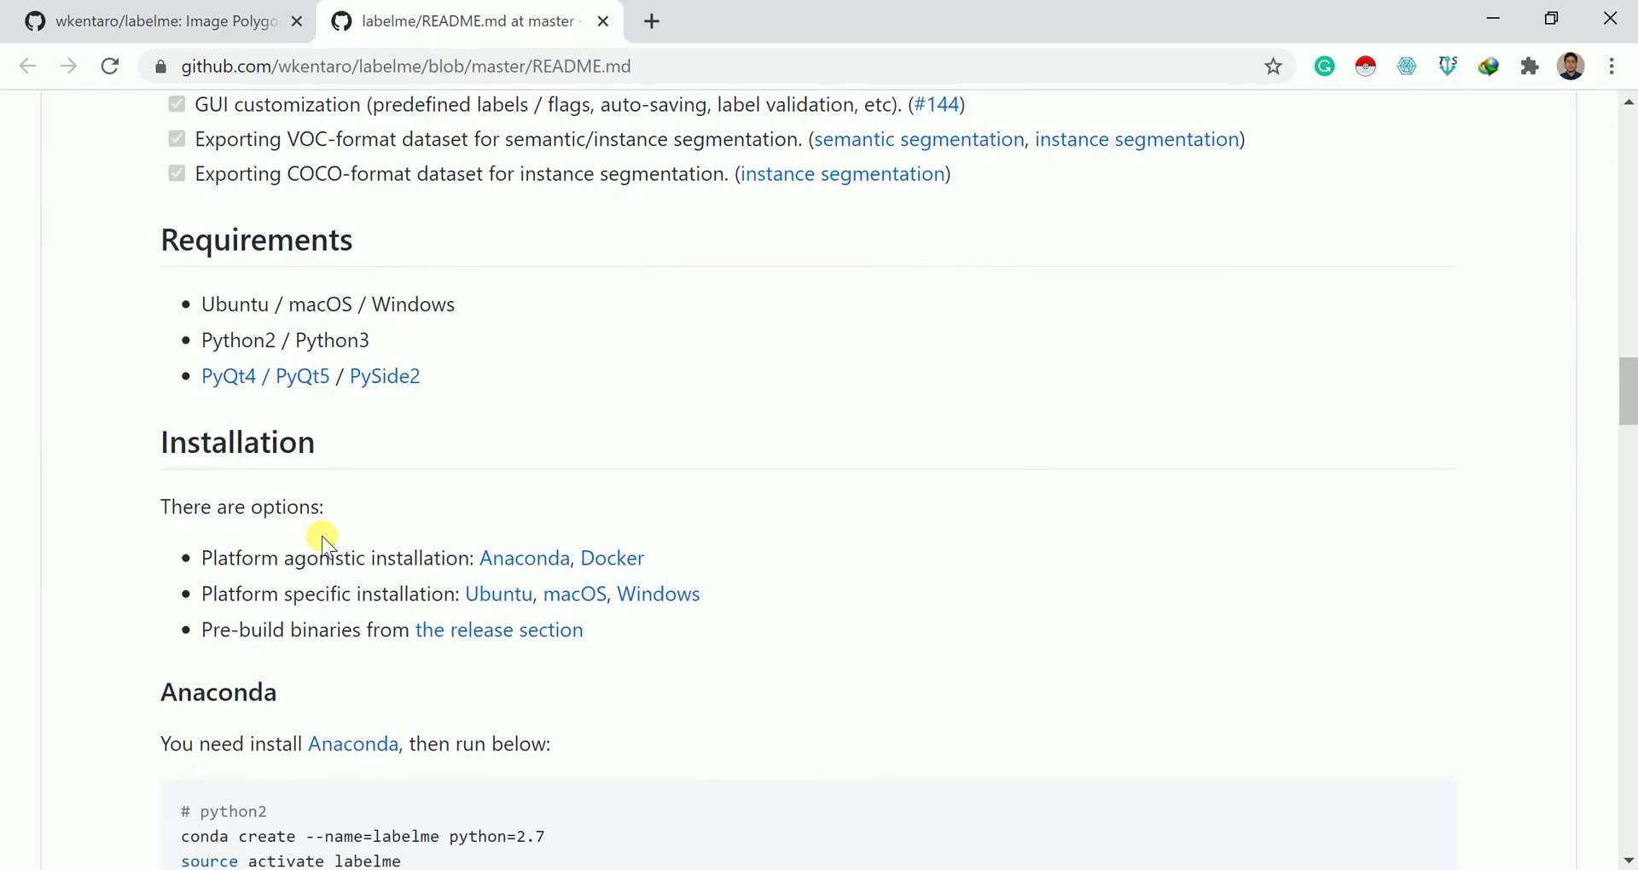
scroll(323, 540, "down", 10)
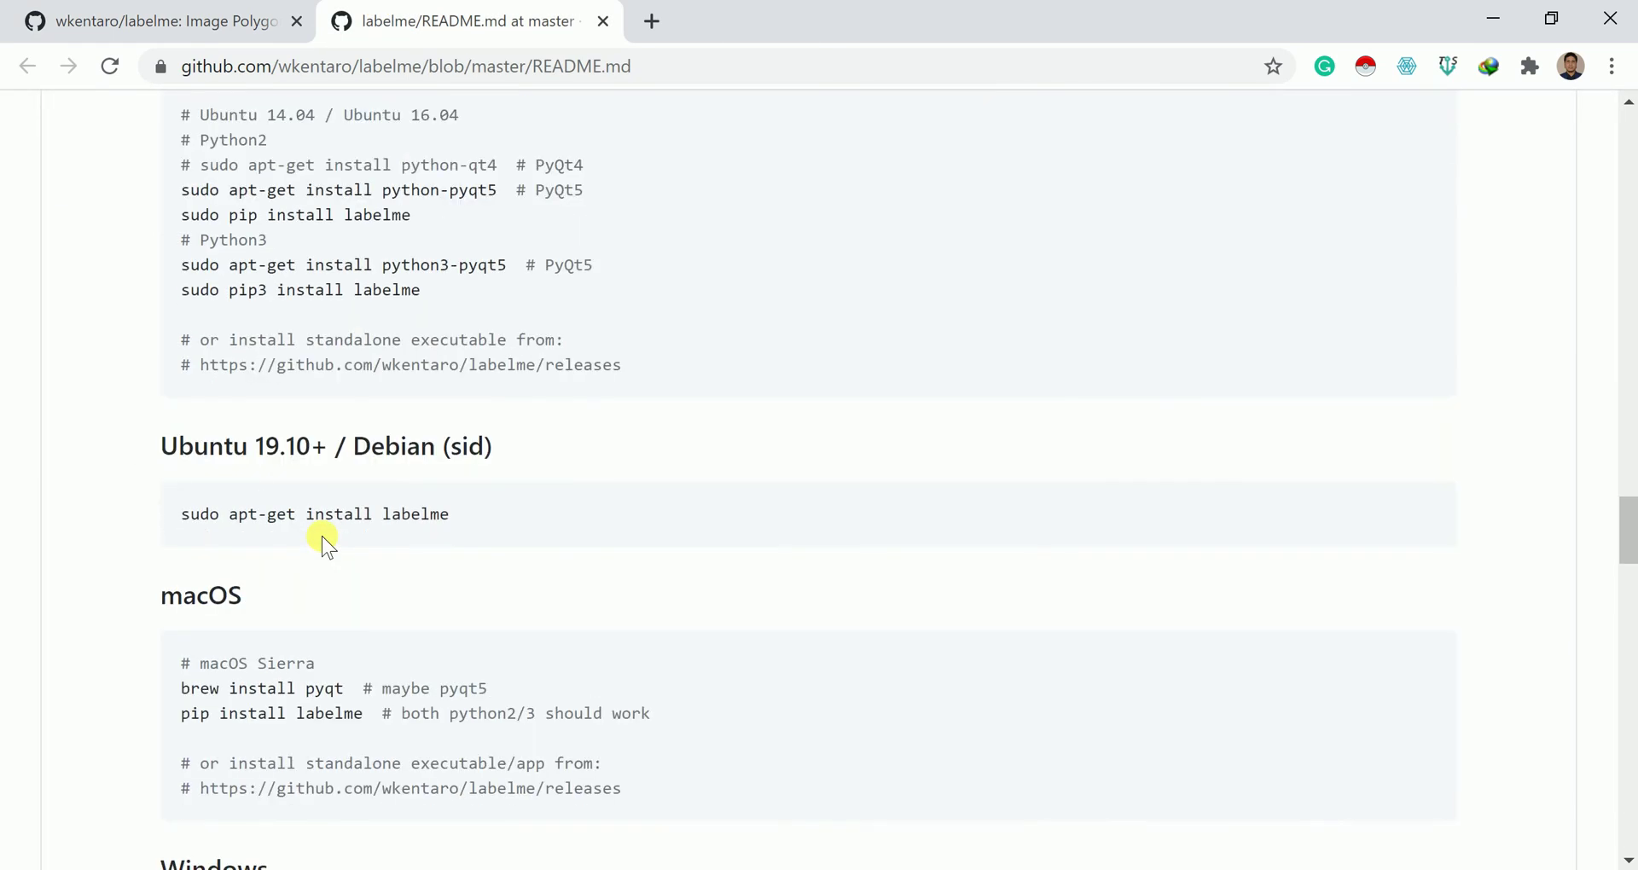
scroll(323, 540, "down", 5)
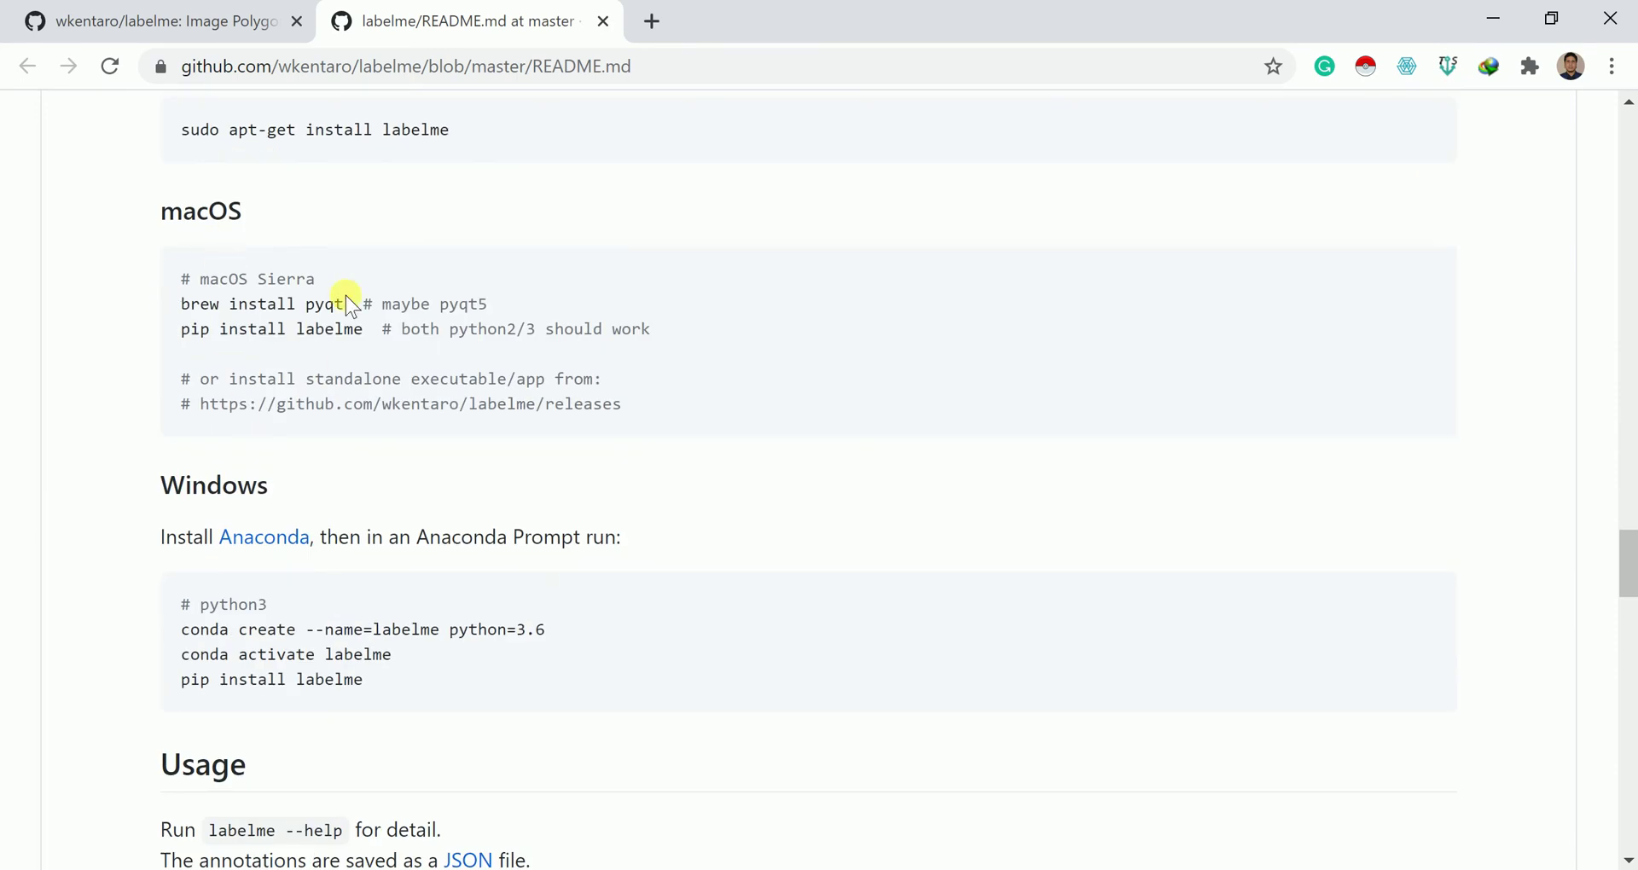
scroll(231, 529, "down", 2)
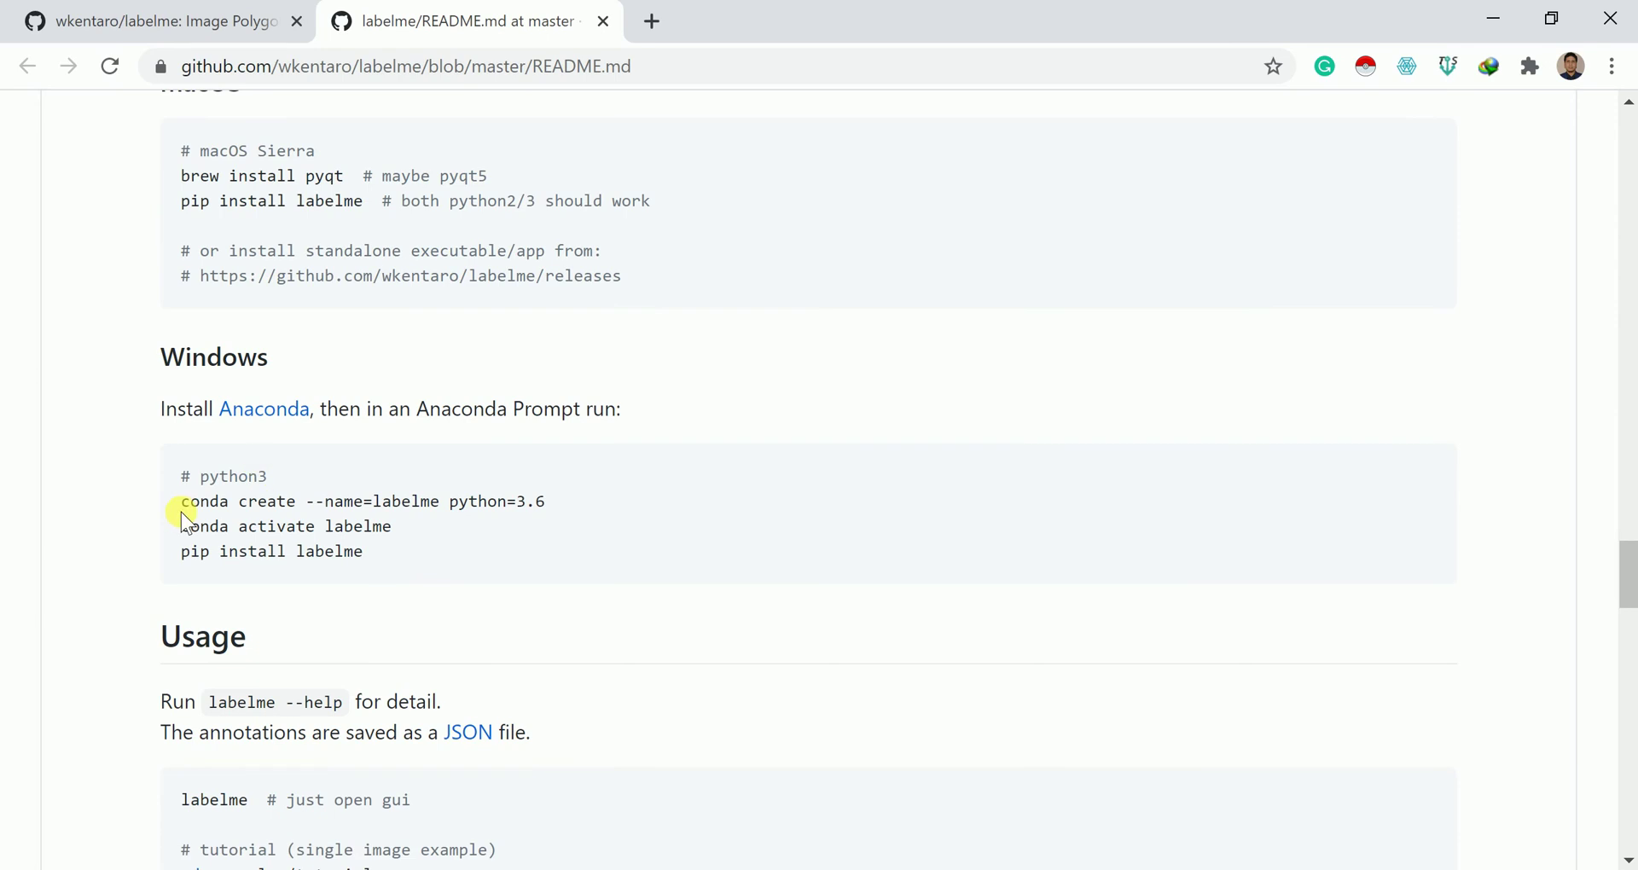
left_click_drag(205, 509, 387, 563)
left_click(397, 570)
Step: Launch Anaconda Prompt (Anaconda3) from a Start search for 'an' and position it beside the README
left_click(1497, 65)
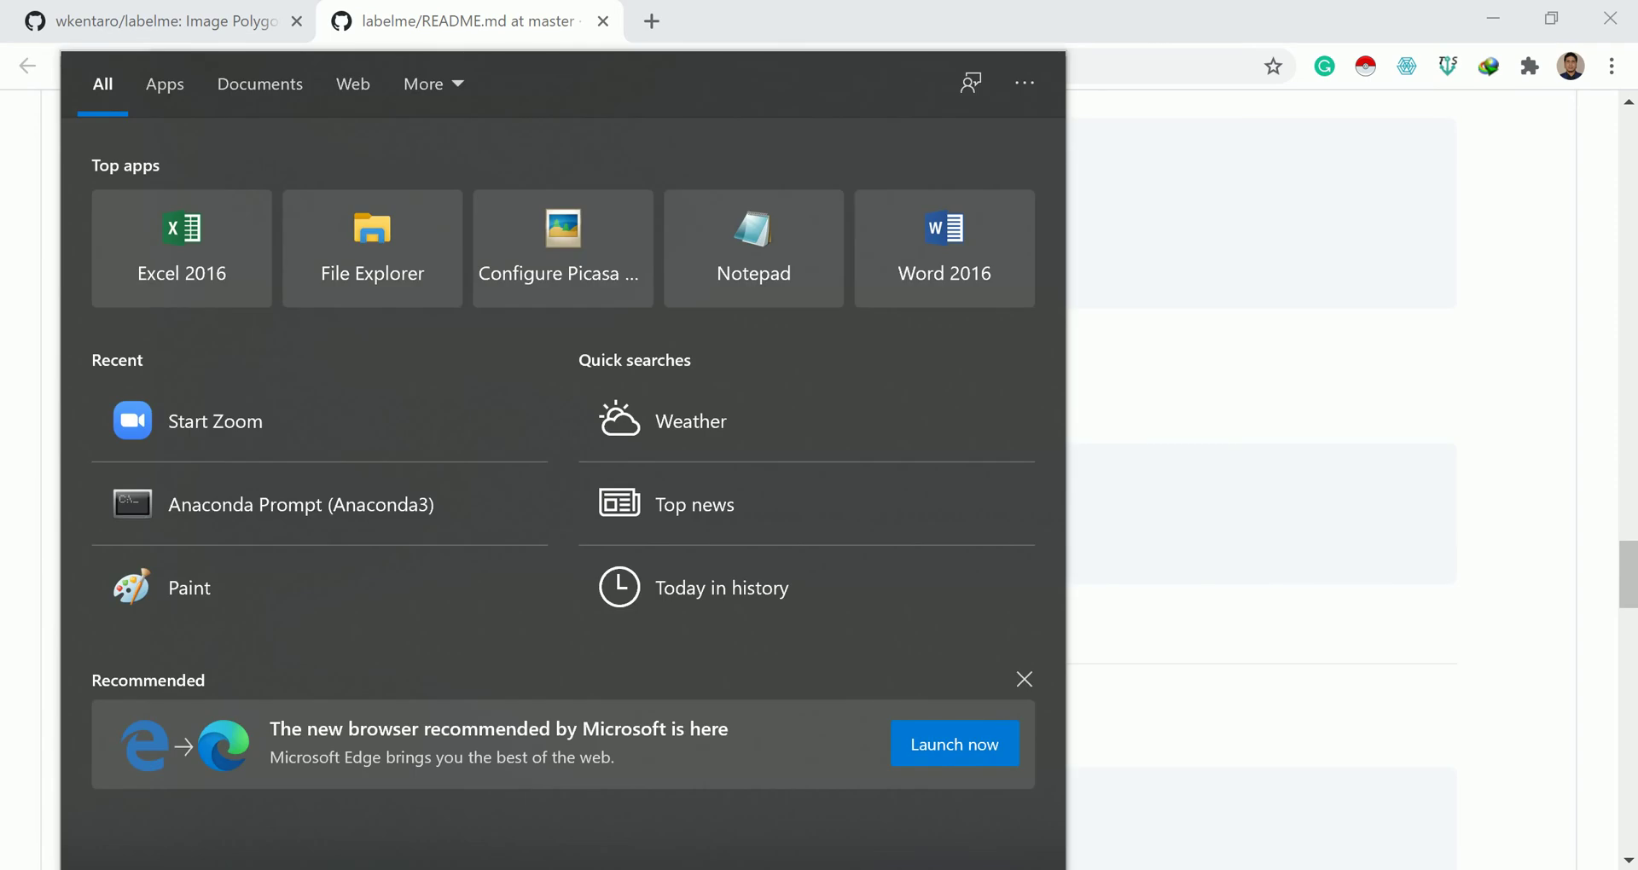
type("an")
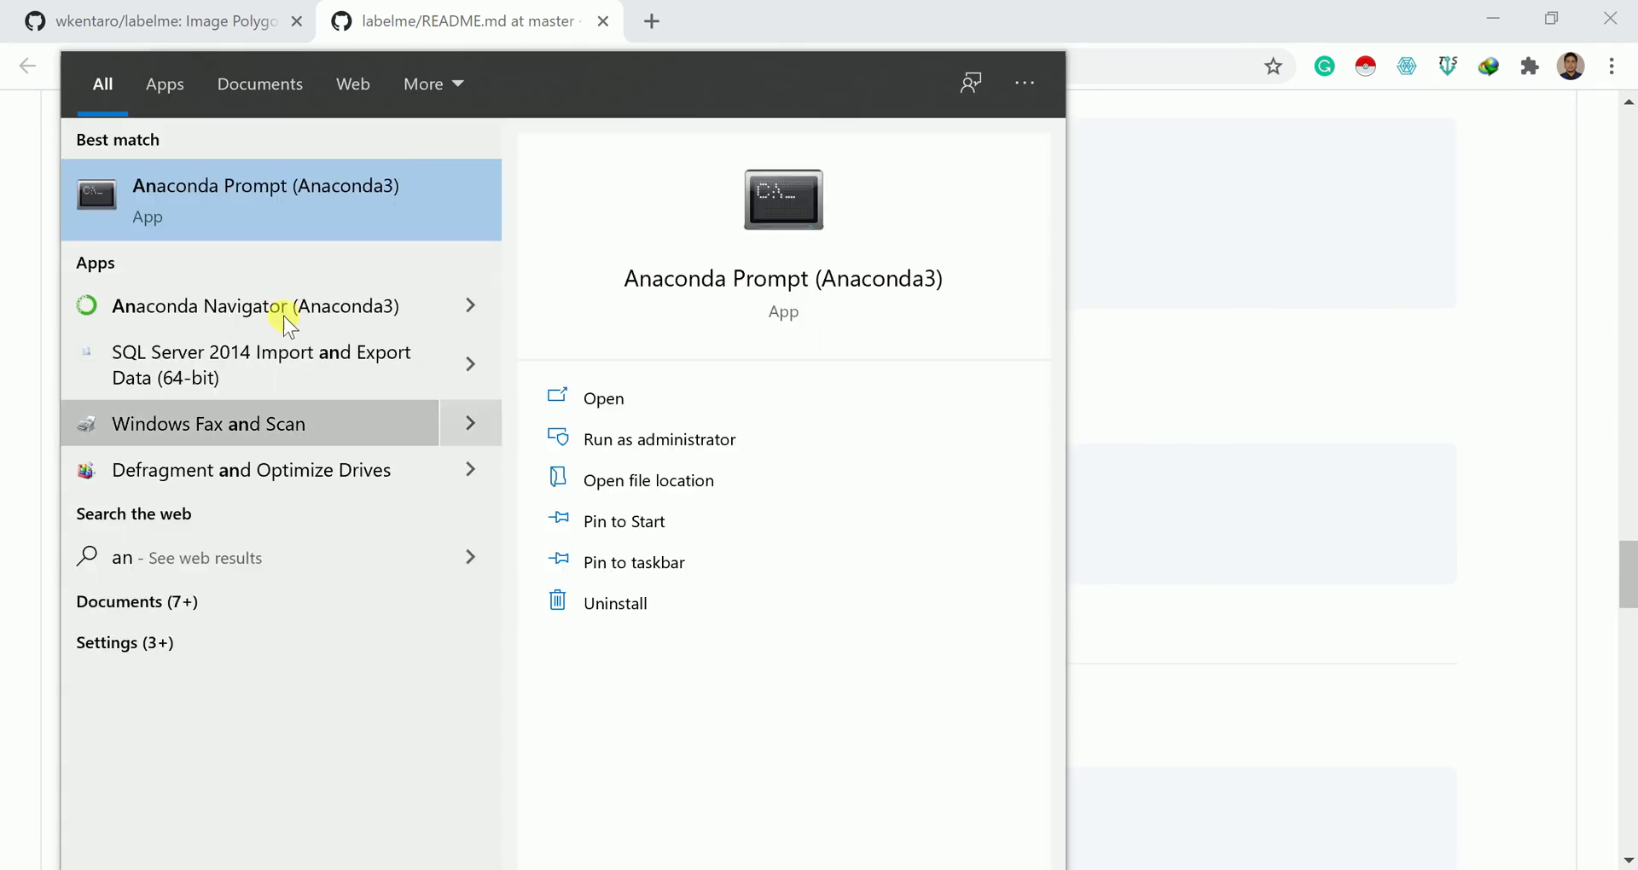
left_click(306, 203)
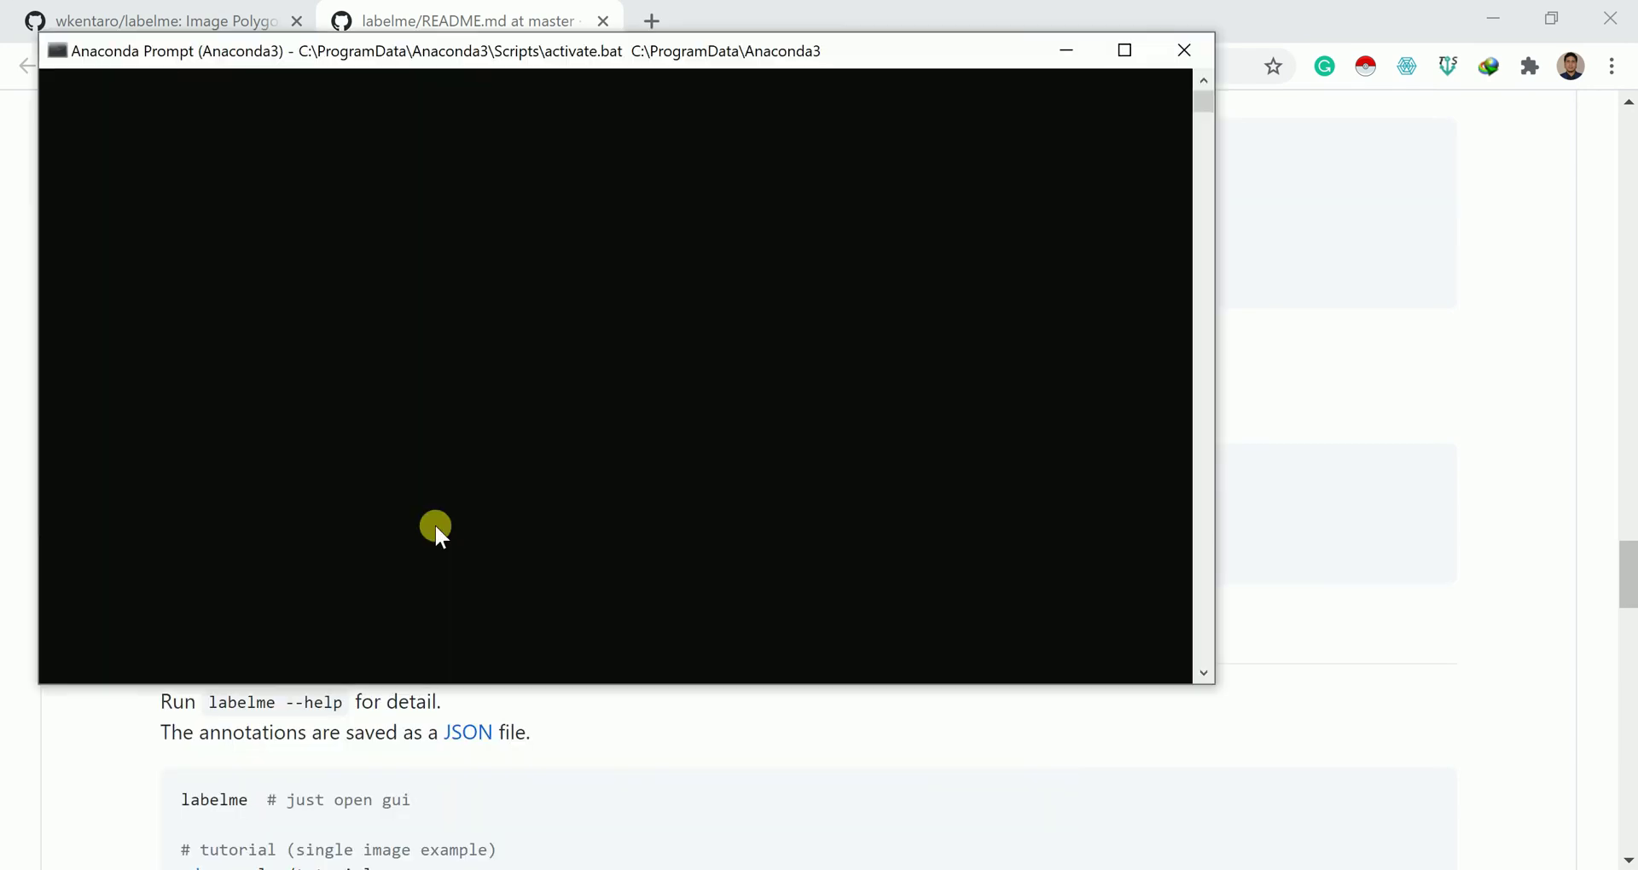
left_click_drag(668, 51, 1087, 166)
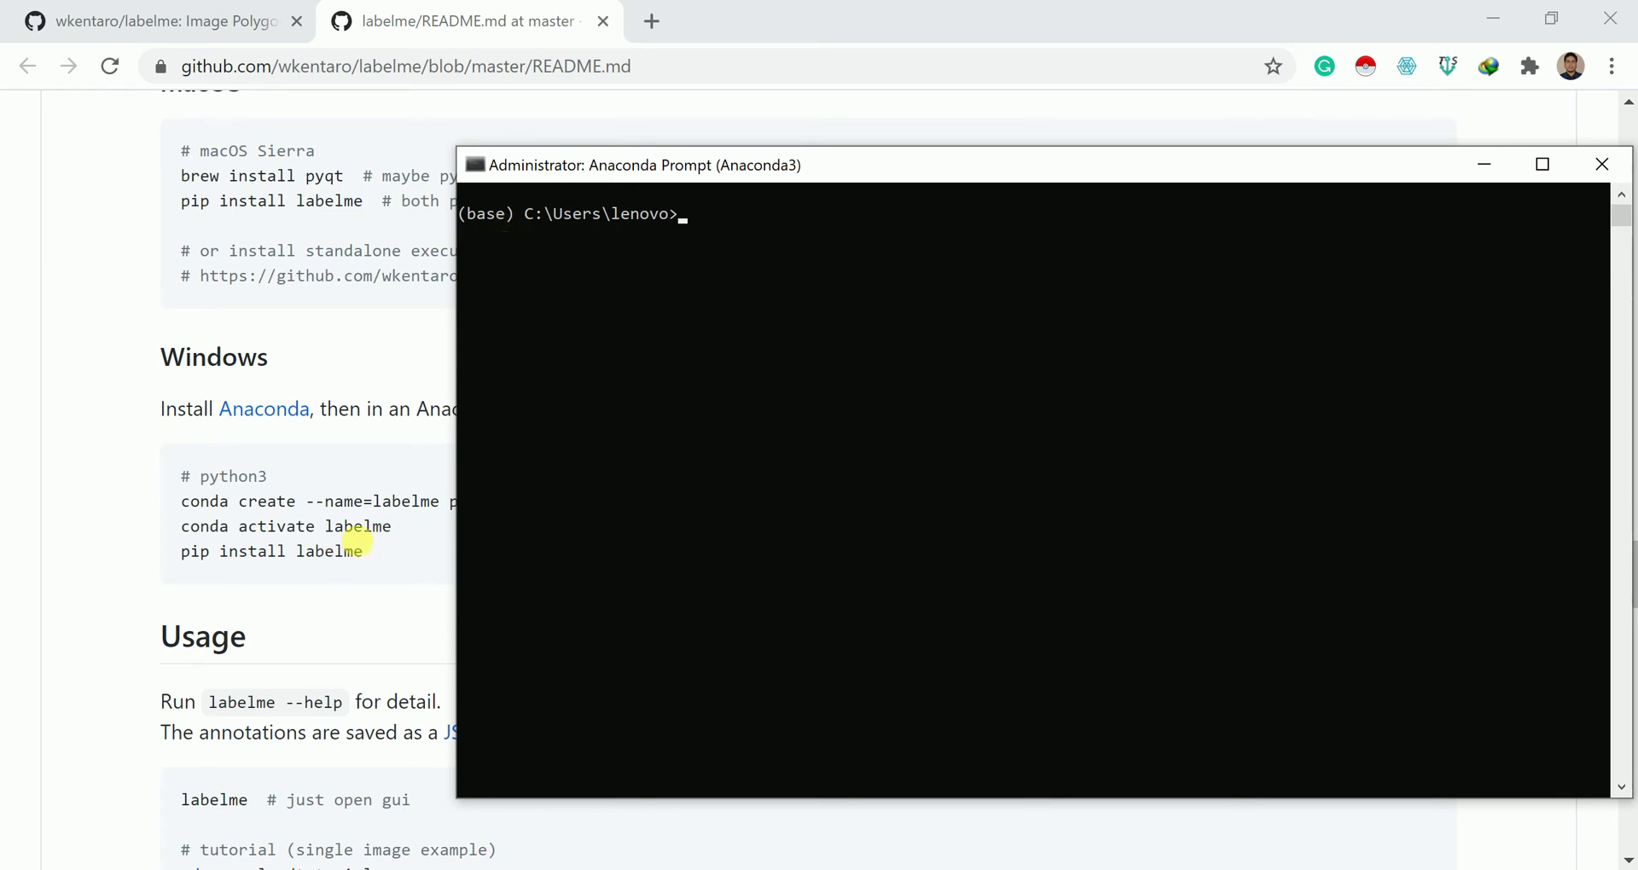
left_click_drag(717, 171, 867, 172)
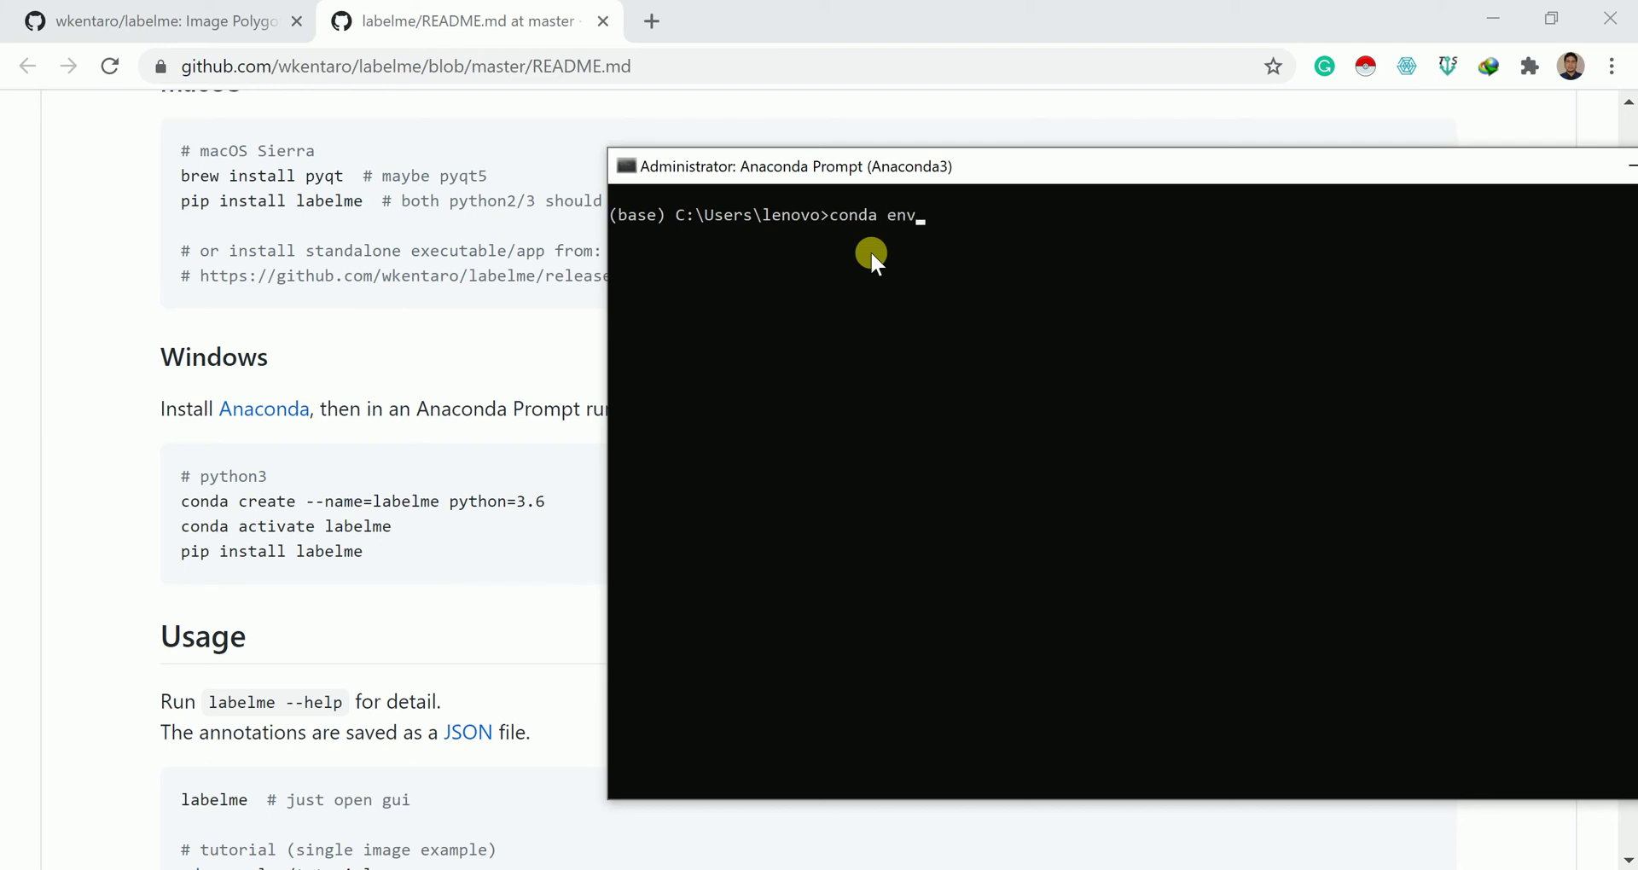
Step: Run 'conda env list' to show the base, audiotf1 and yltf2 environments
type("list")
key("Return")
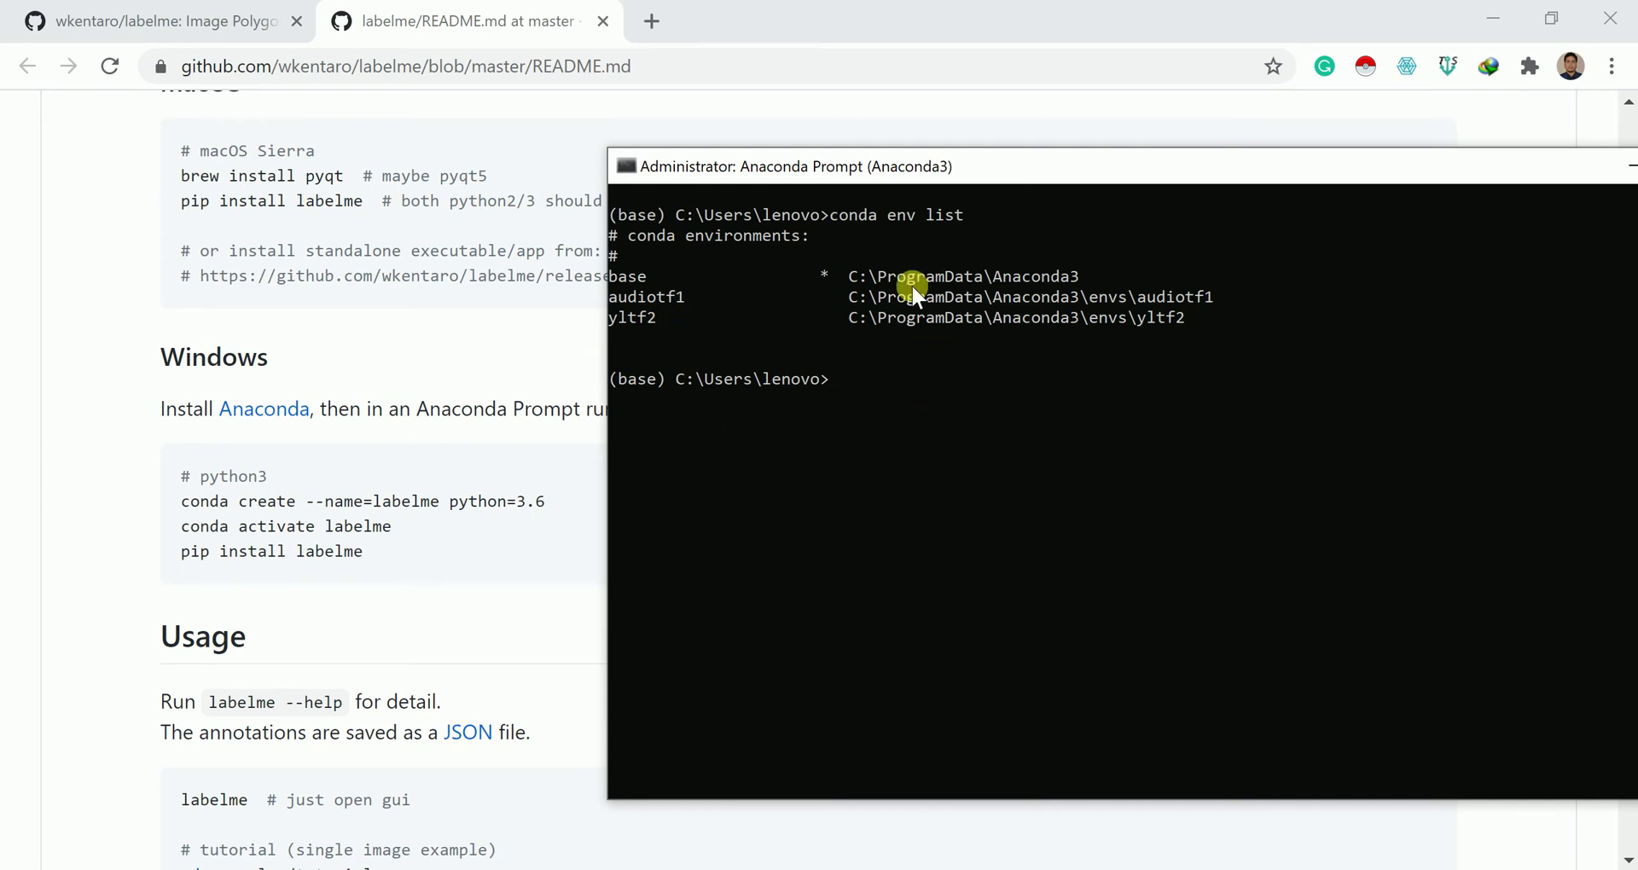
left_click_drag(914, 168, 939, 169)
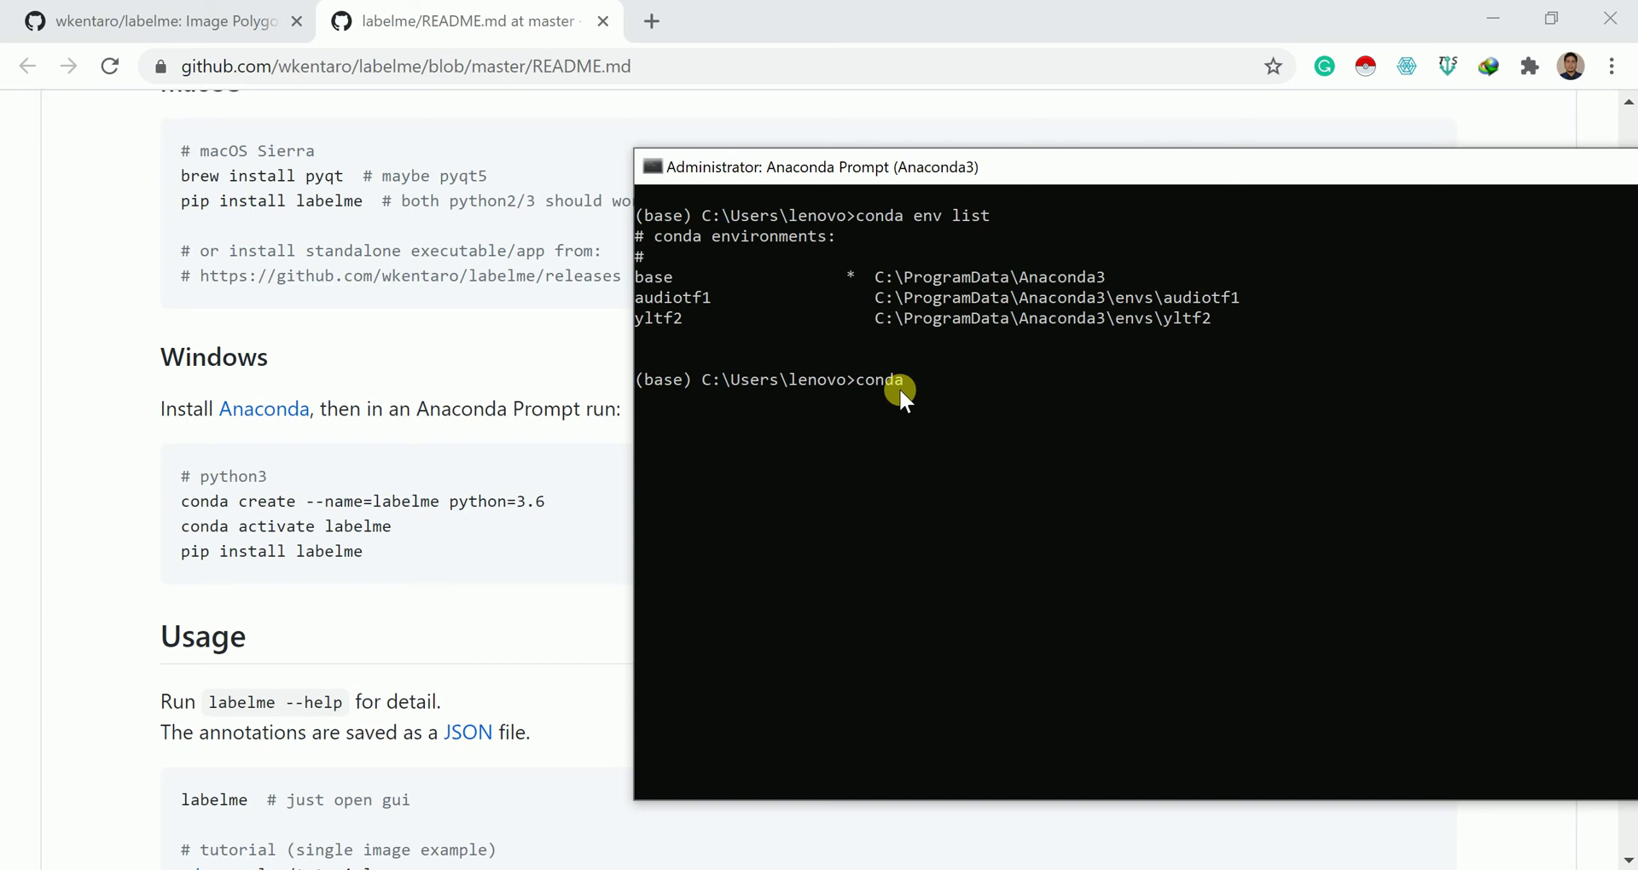
Step: Activate the yltf2 conda environment
type("activate")
type(" audio")
type("tf")
key("BackSpace")
key("BackSpace")
key("BackSpace")
key("BackSpace")
key("BackSpace")
key("BackSpace")
key("BackSpace")
type("yl;tf2")
key("Return")
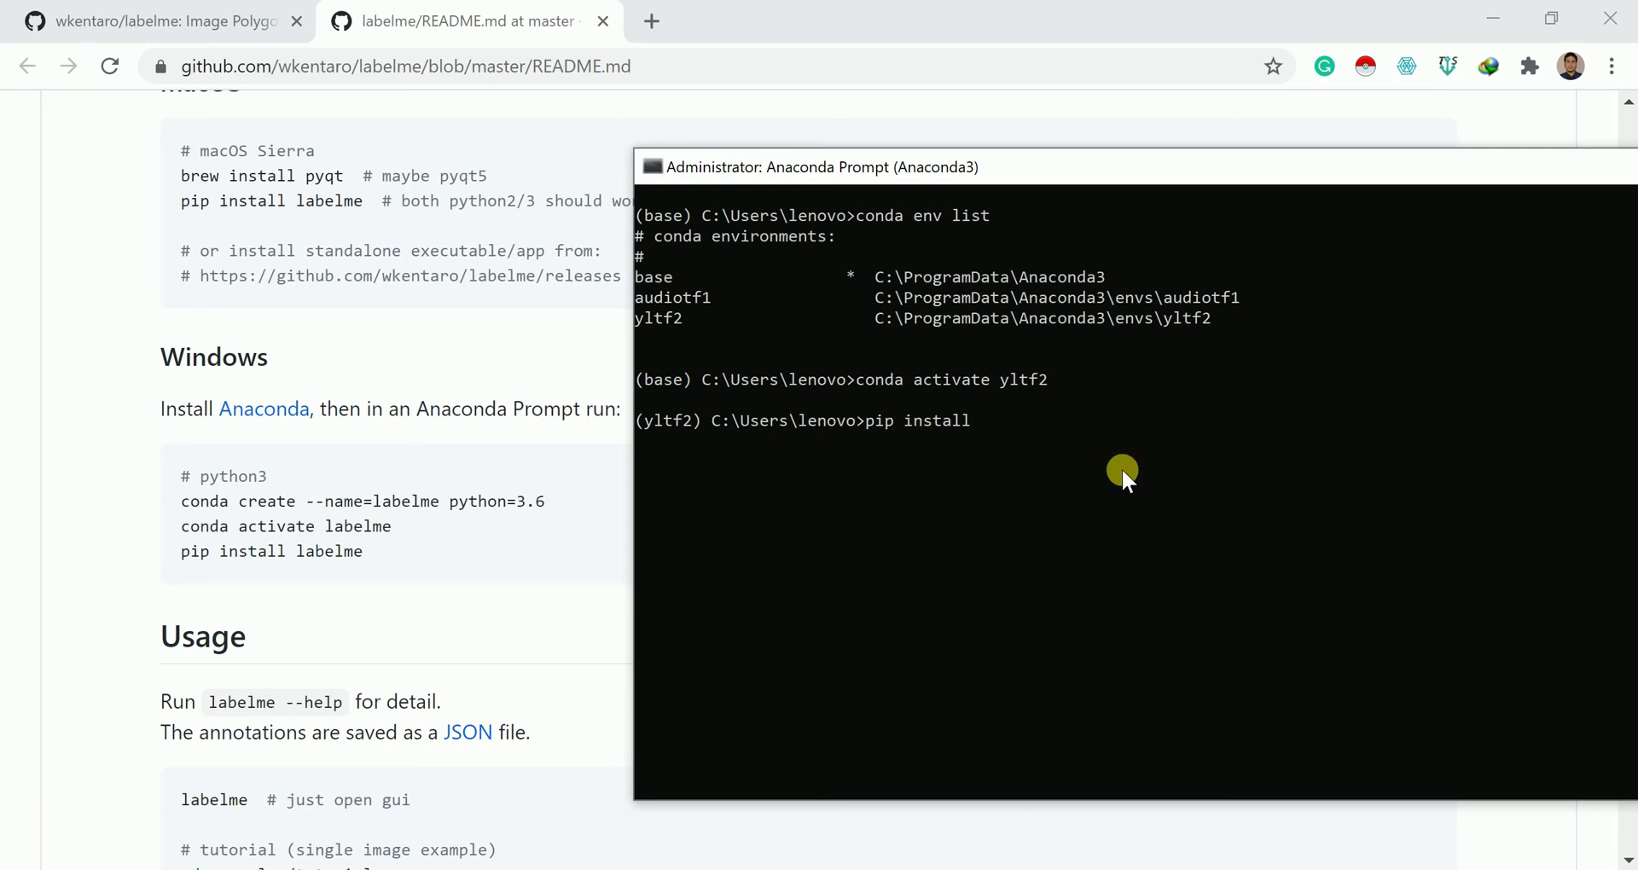
Step: Install labelme 4.5.6 and its dependencies into yltf2 with 'pip install labelme'
type("labelme")
key("Return")
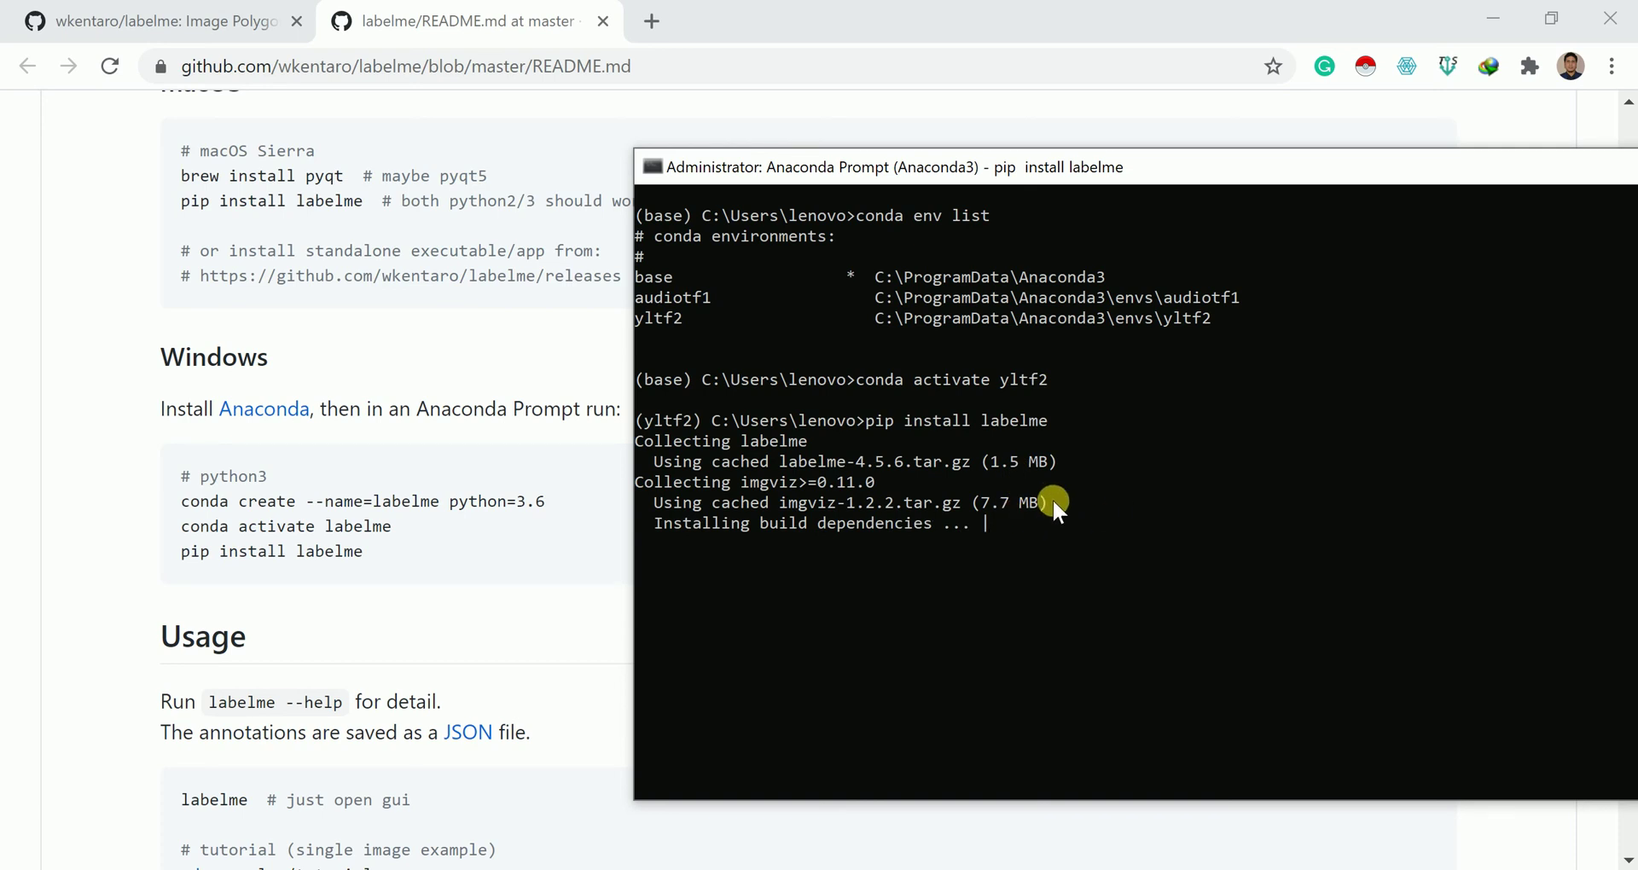
left_click_drag(1106, 185, 1053, 155)
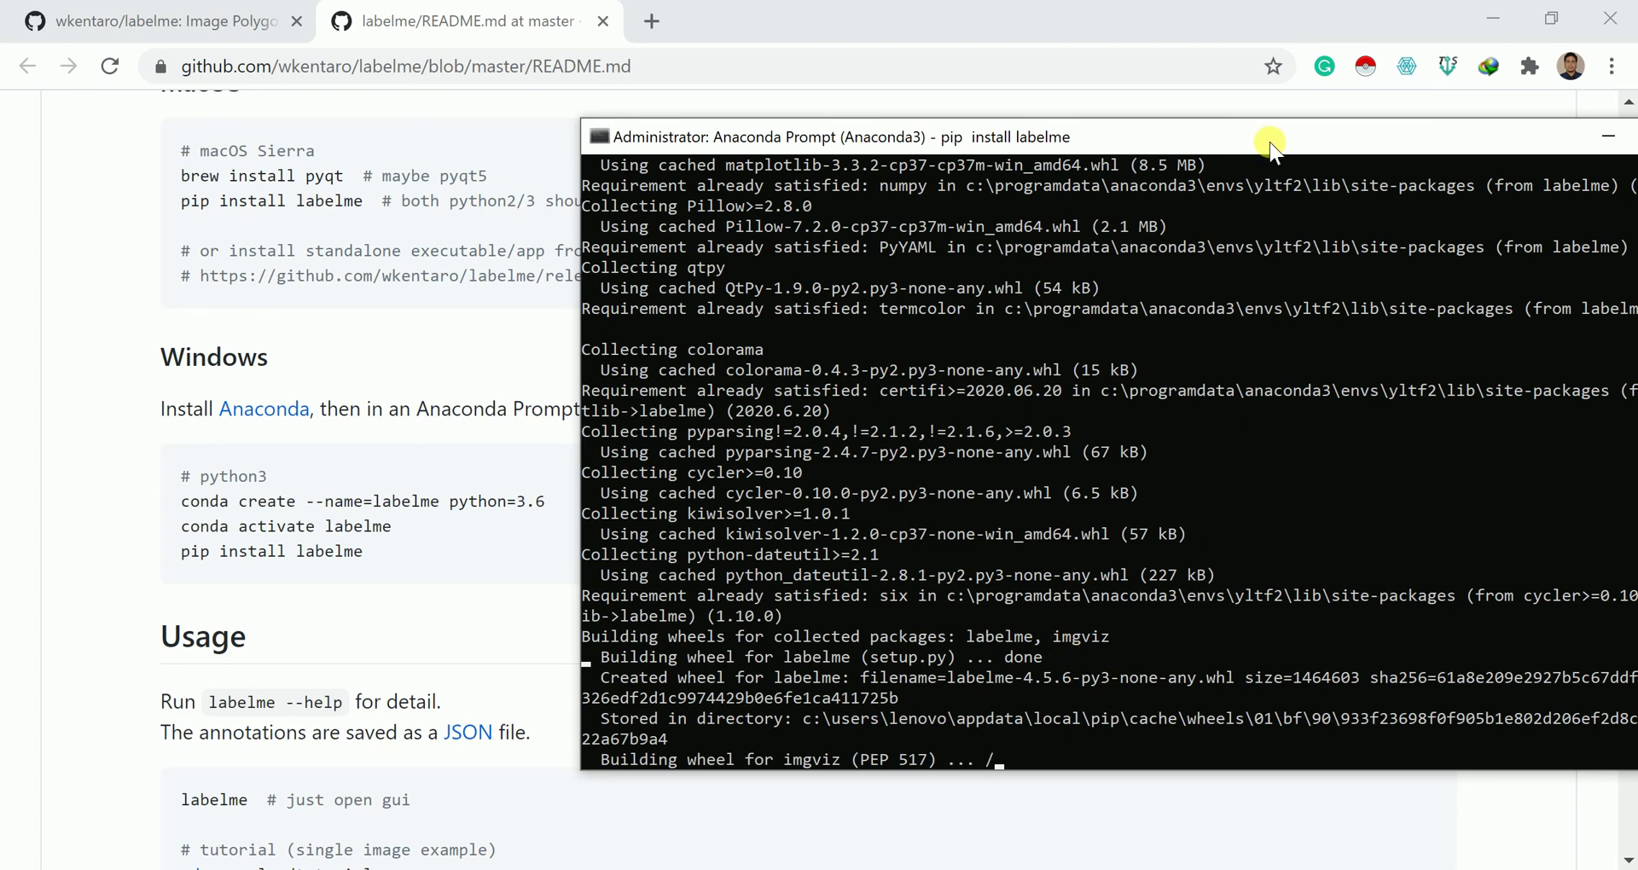
left_click_drag(1269, 145, 1201, 141)
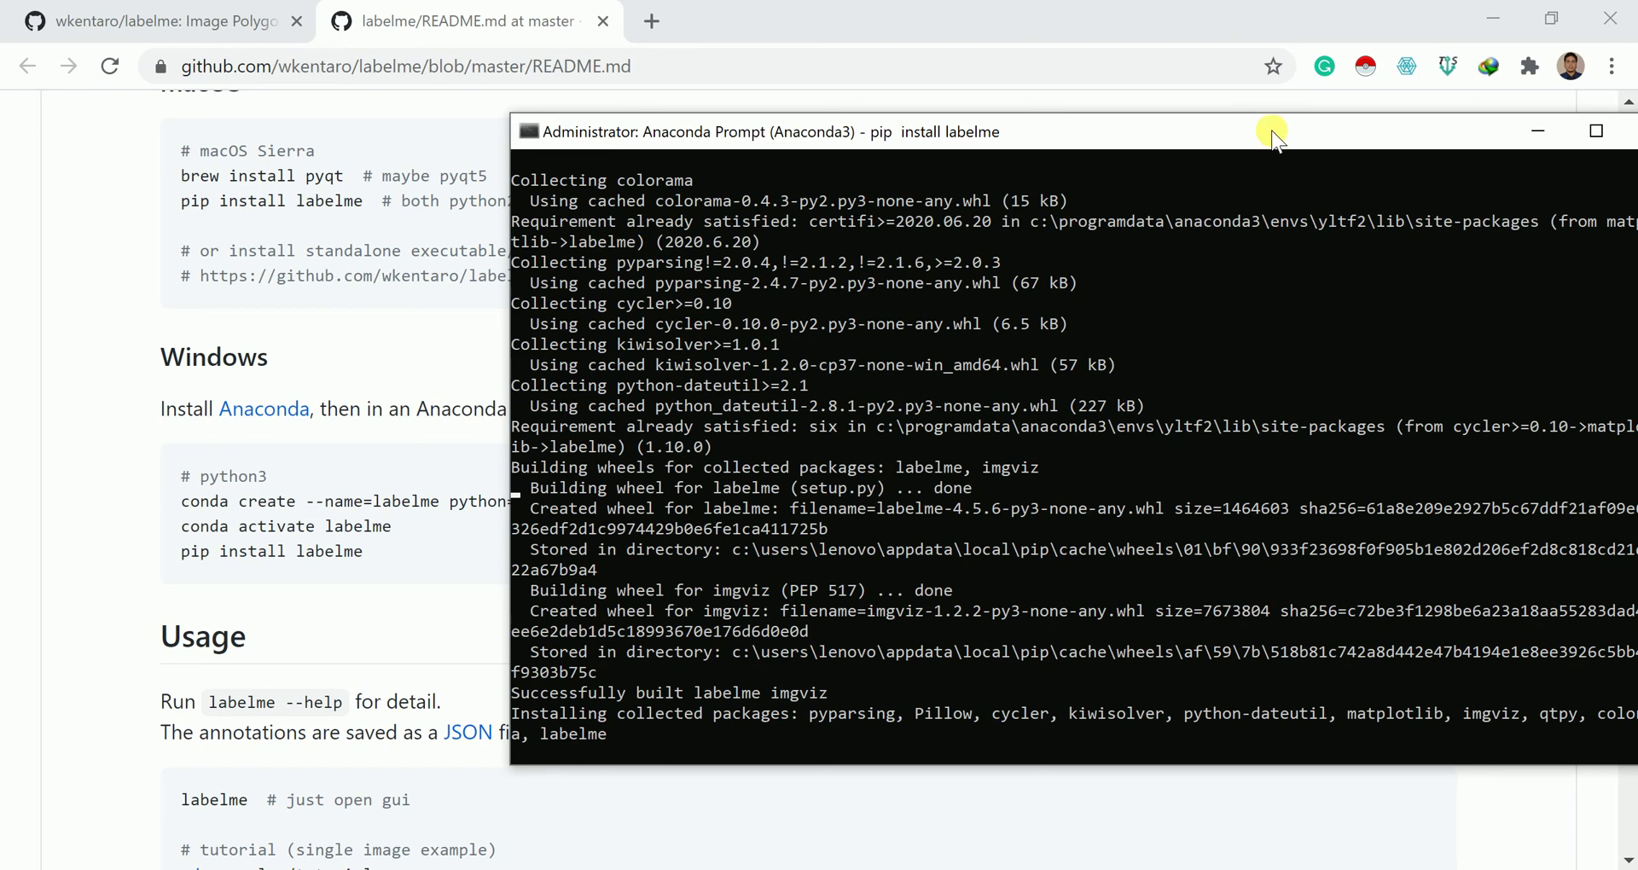
left_click_drag(1270, 134, 1227, 77)
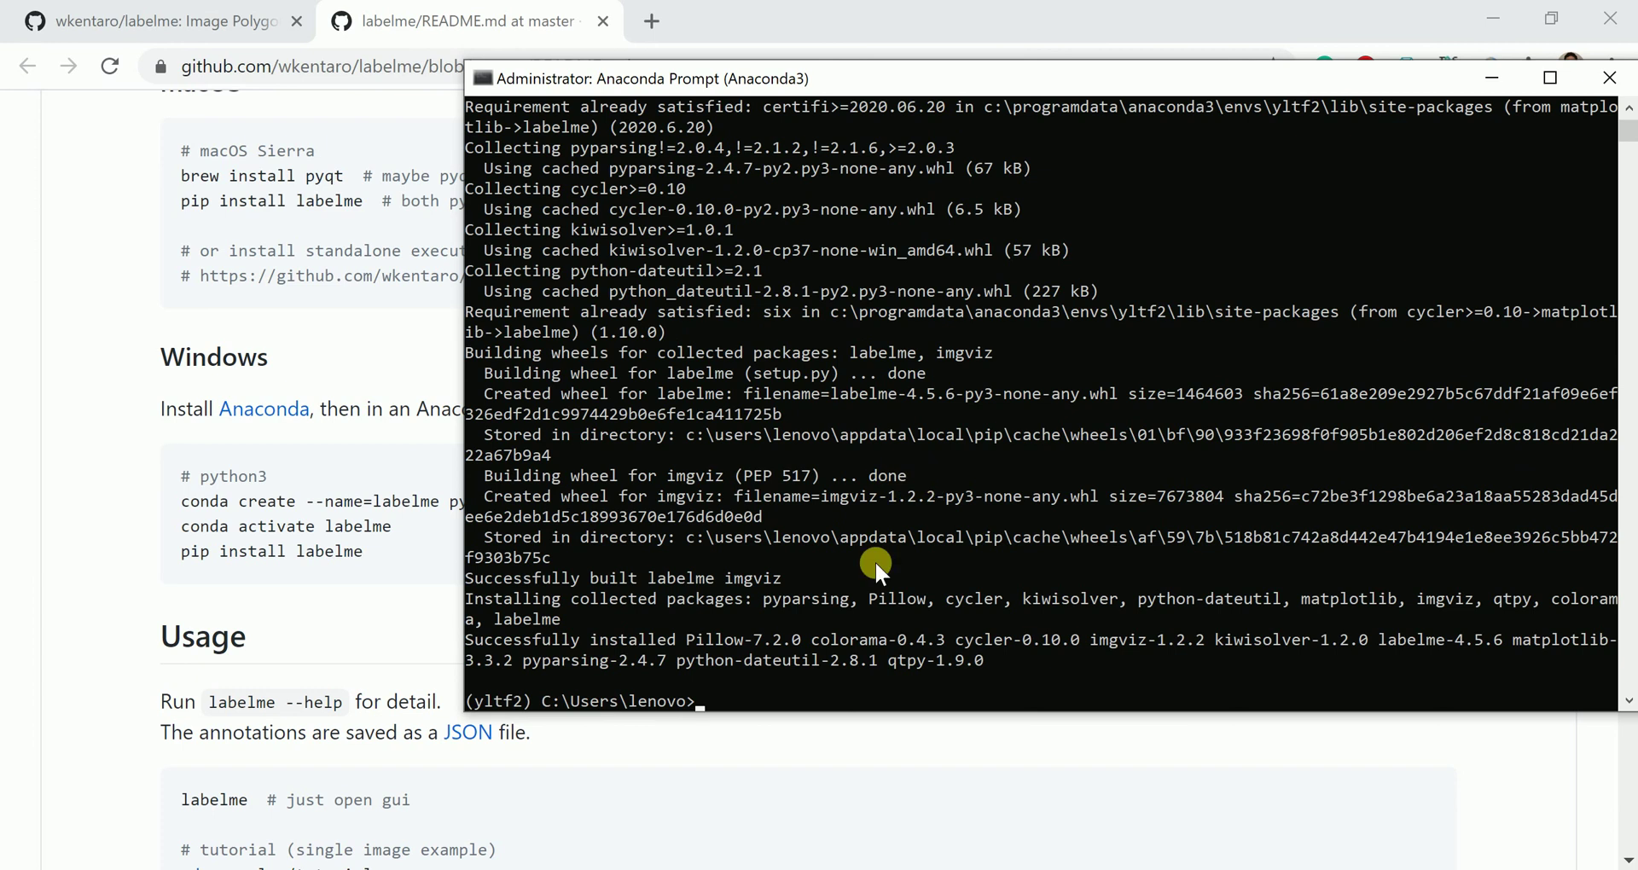
scroll(798, 610, "down", 2)
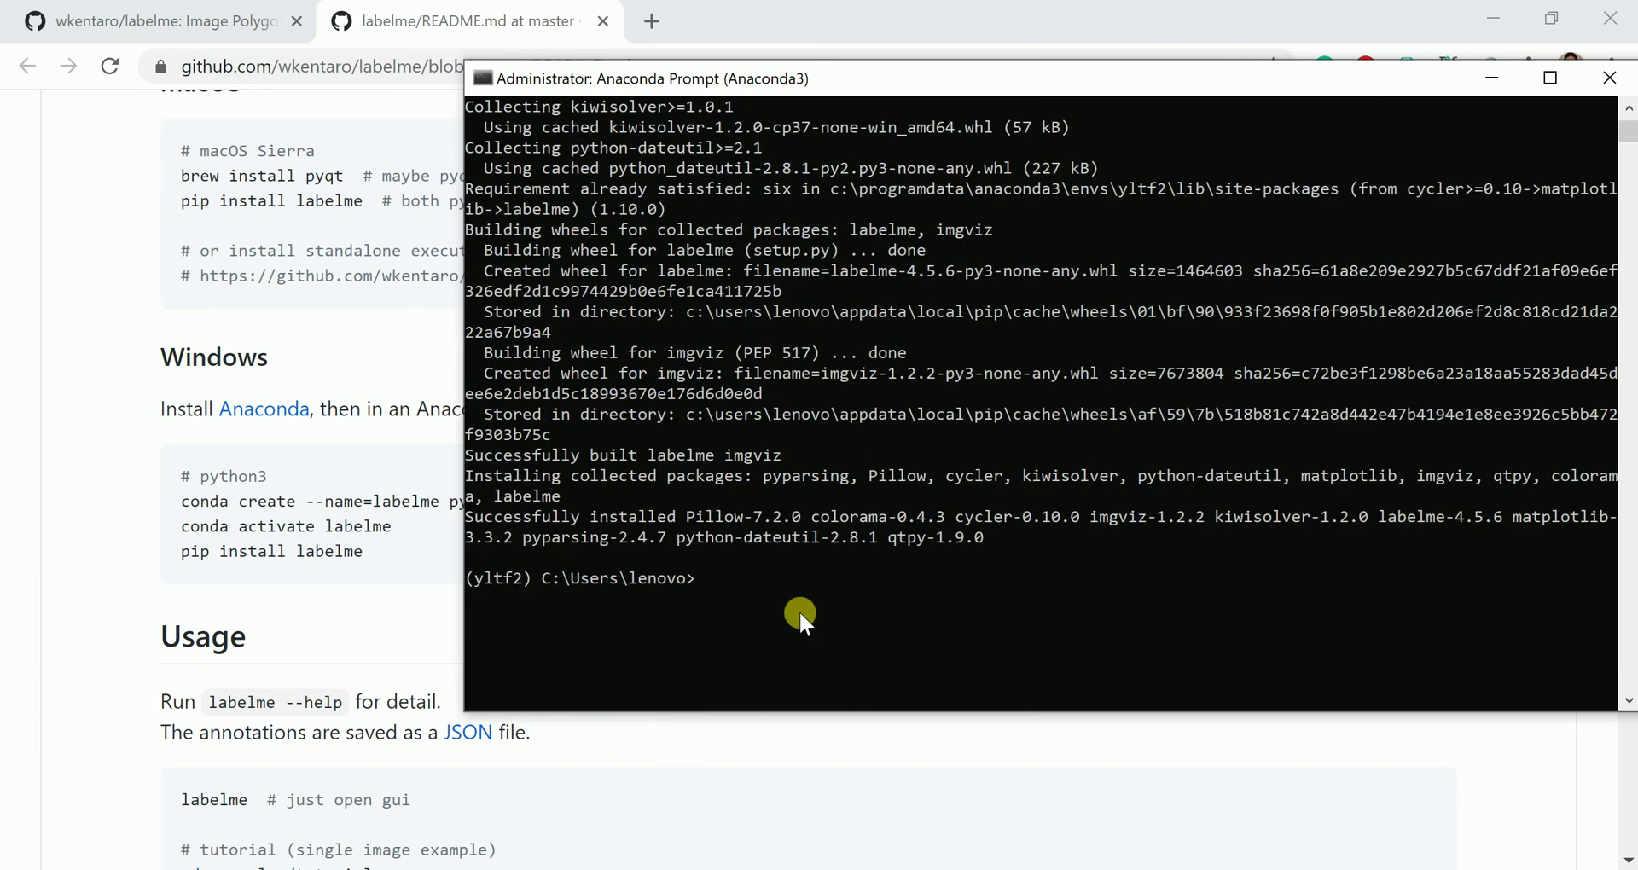
type("labelme")
Step: Launch labelme from the prompt, maximize its window, and bring up the Choose Image dialog
key("Return")
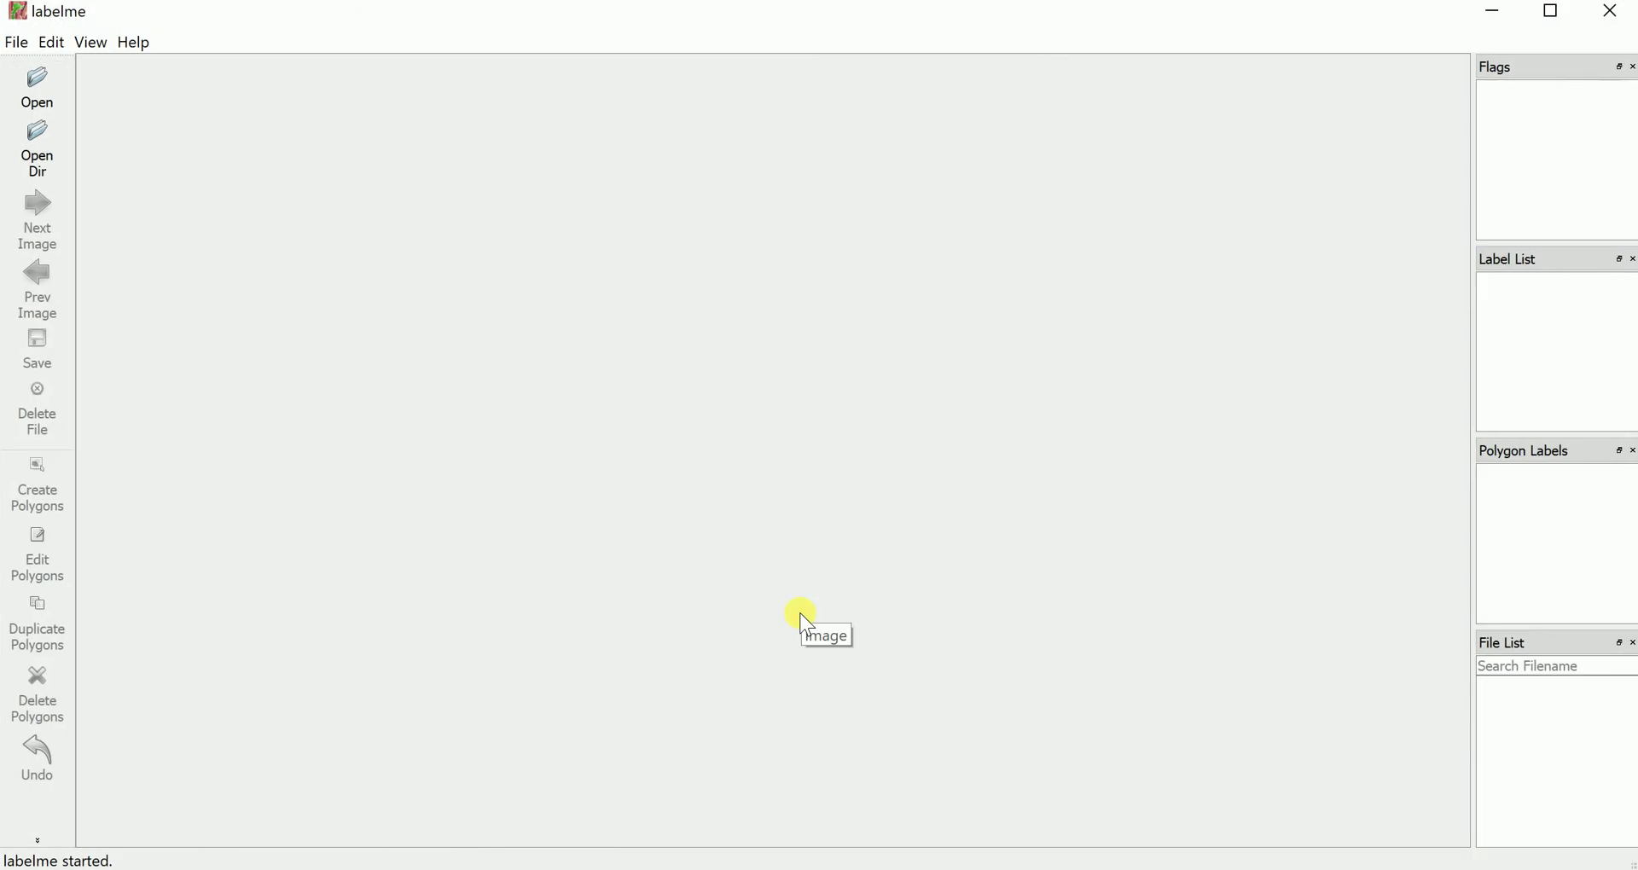
left_click(1561, 17)
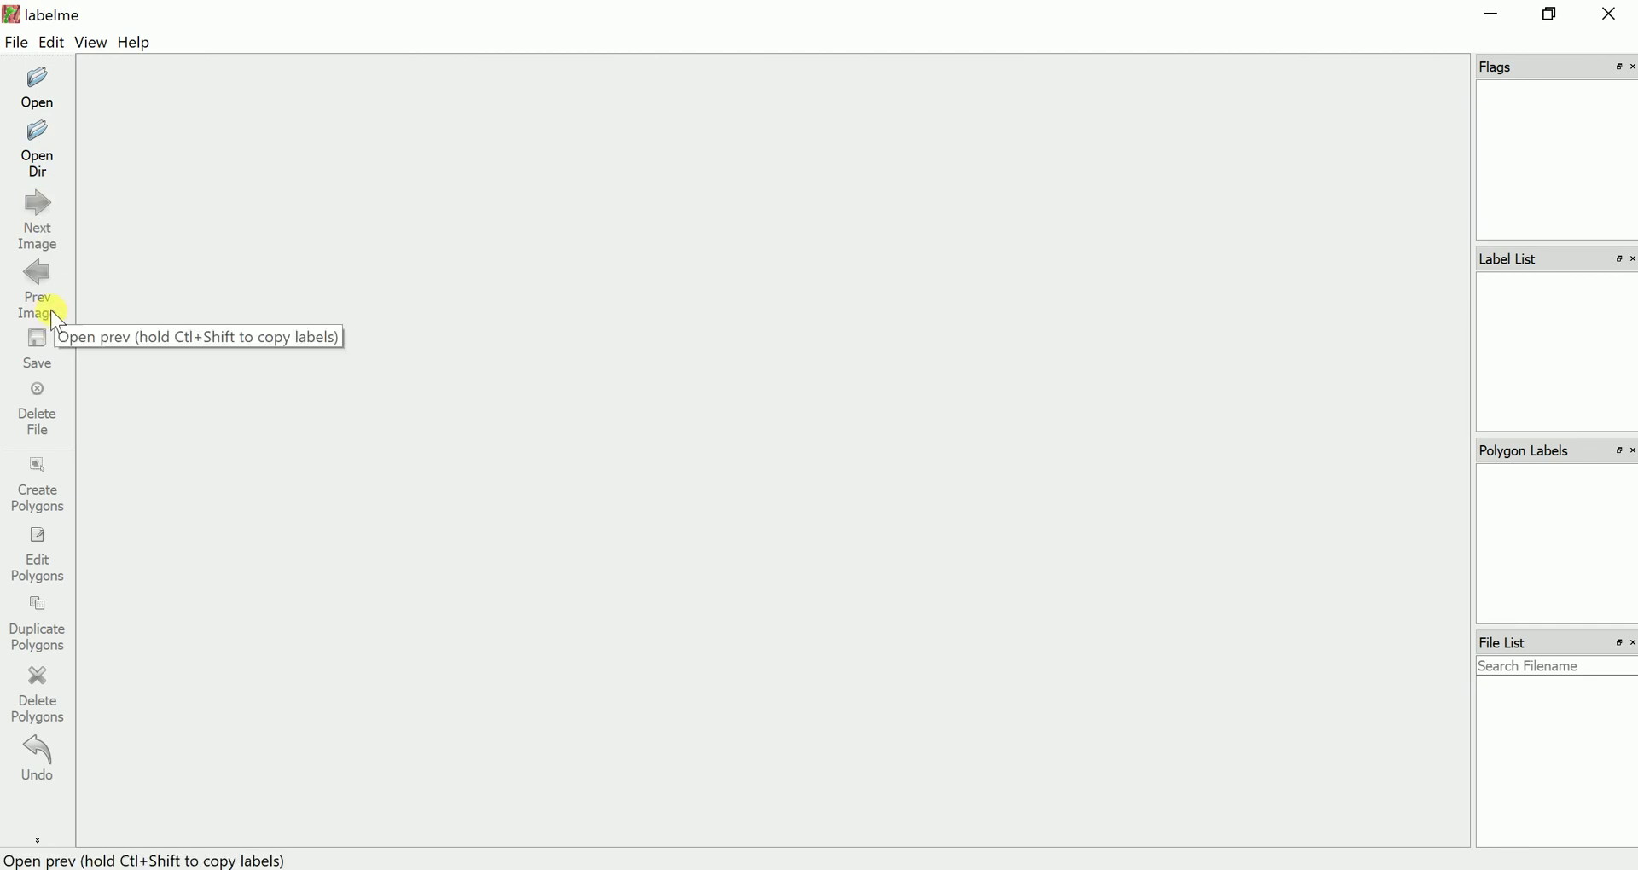
left_click(58, 102)
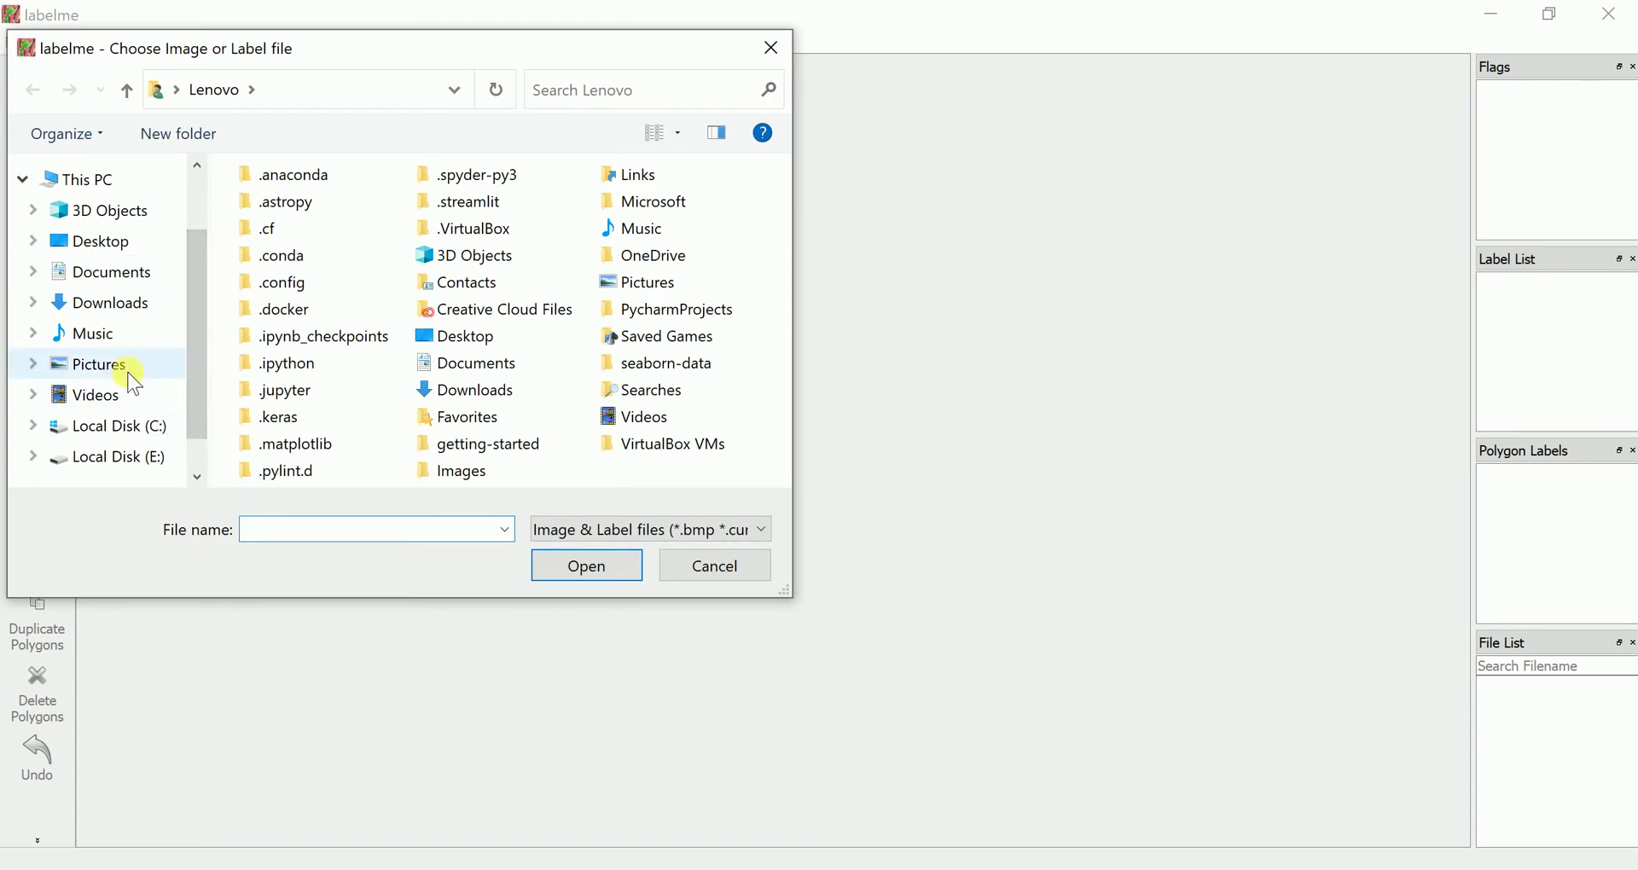
Step: Open the image 1.jpg from the Desktop folder
left_click(128, 243)
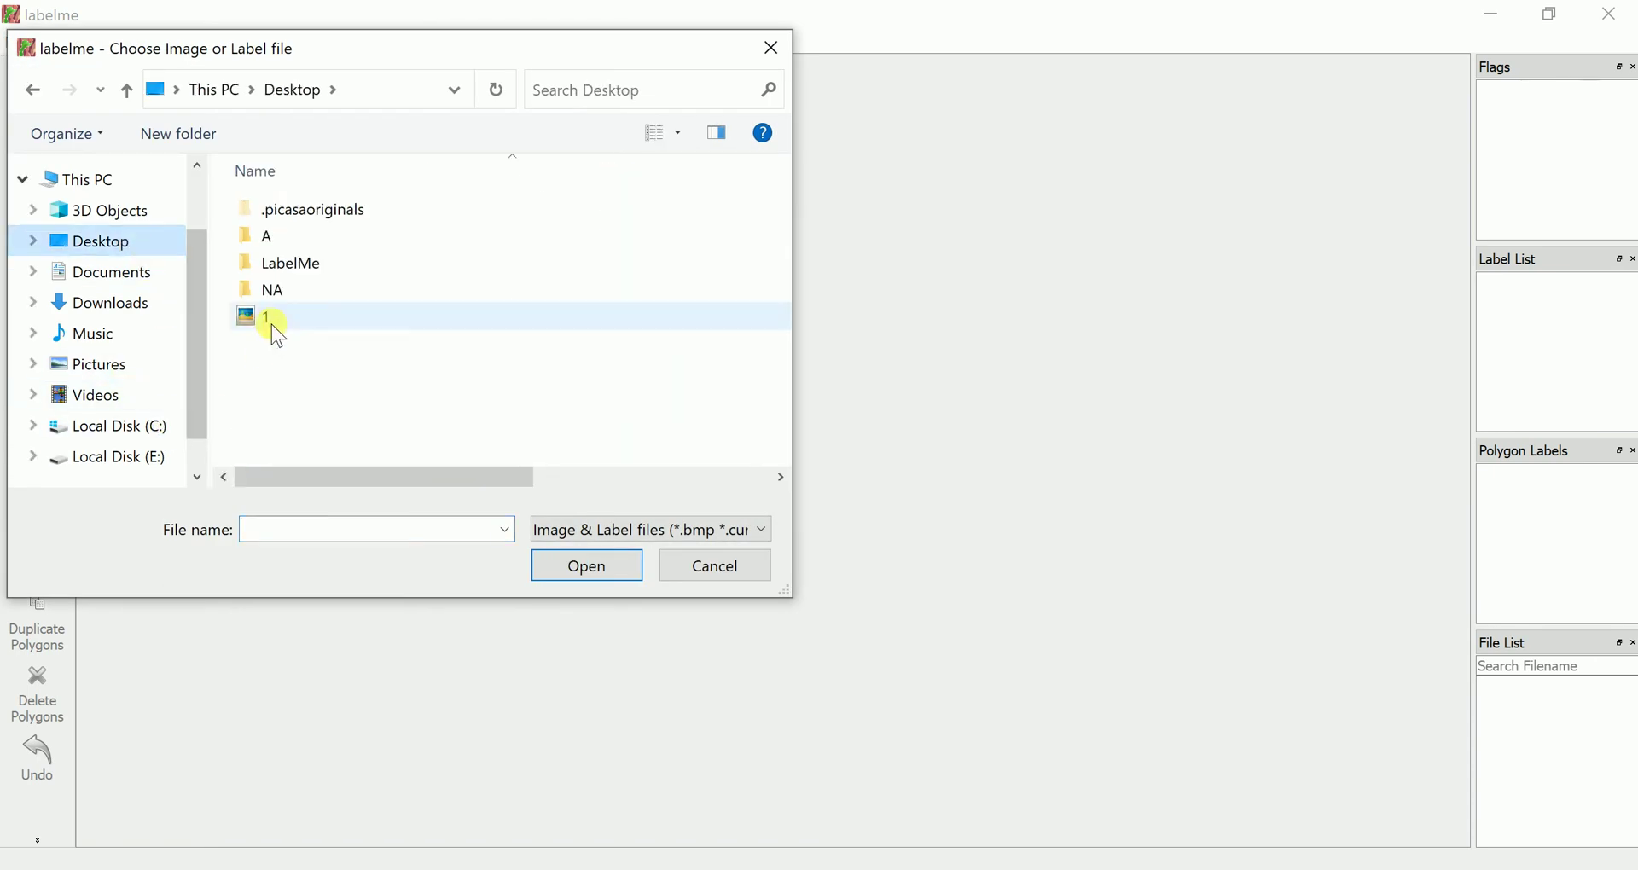
left_click(273, 327)
double_click(273, 327)
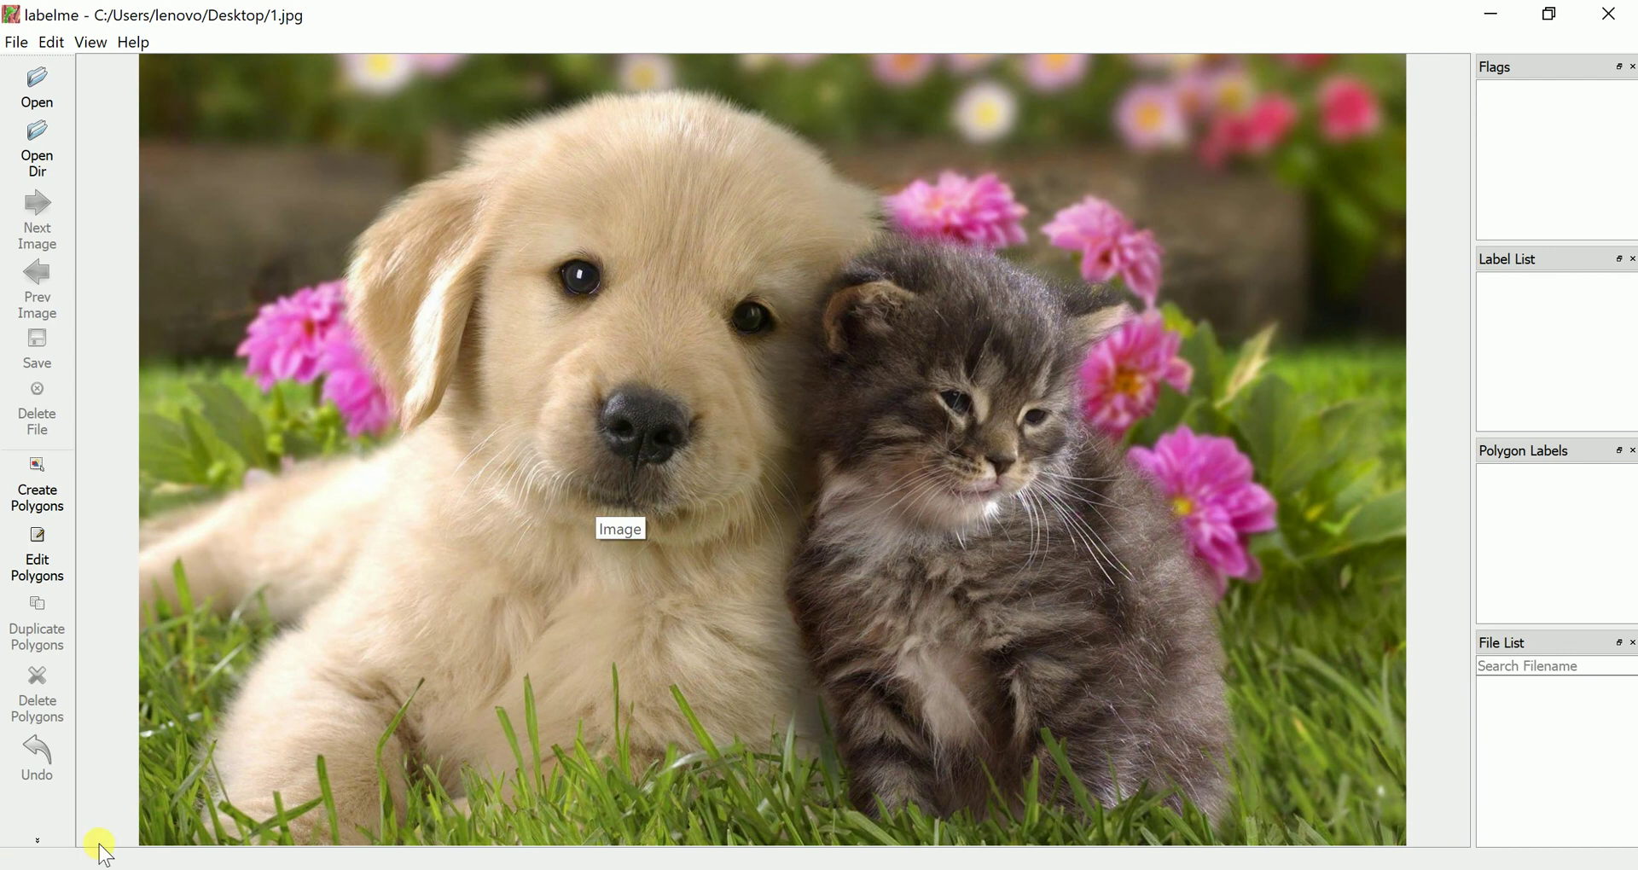
left_click(38, 841)
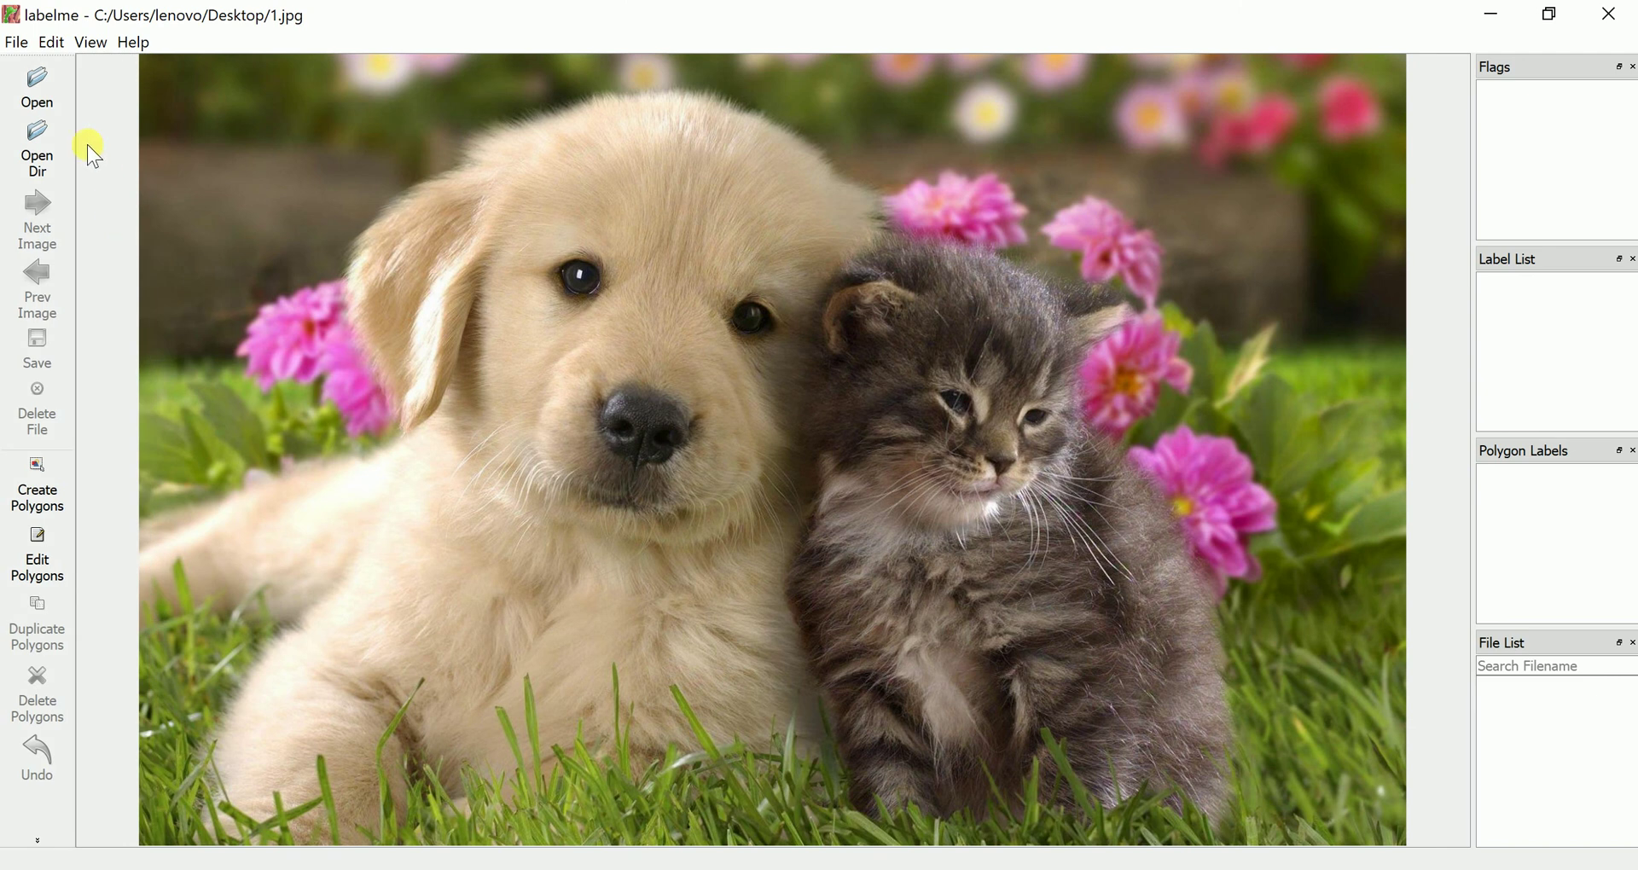
left_click(37, 841)
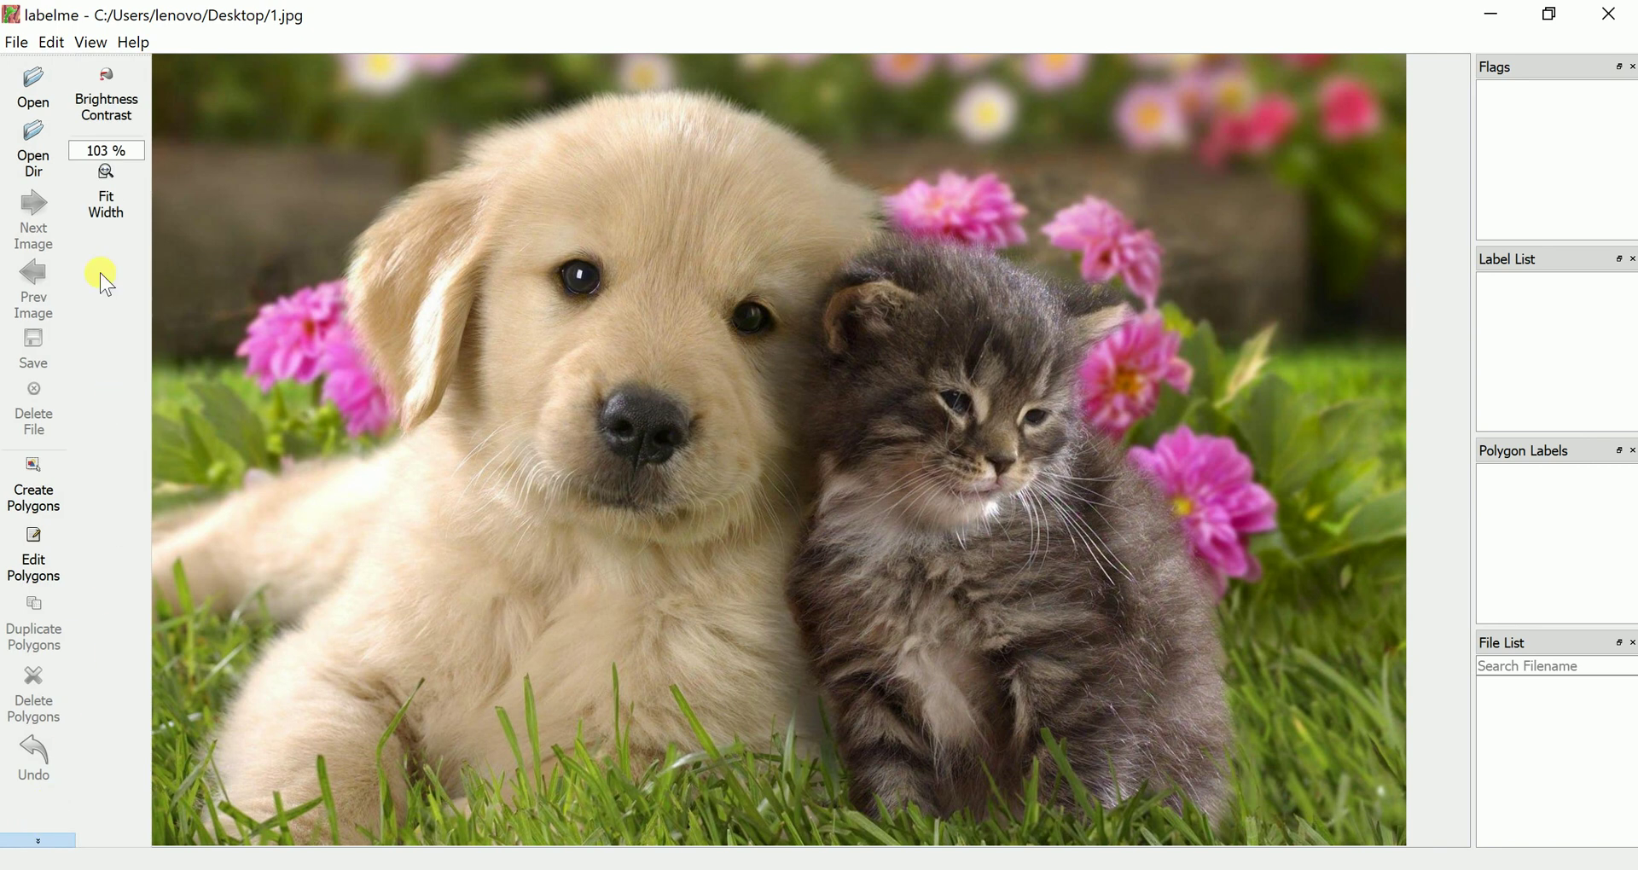
left_click(104, 218)
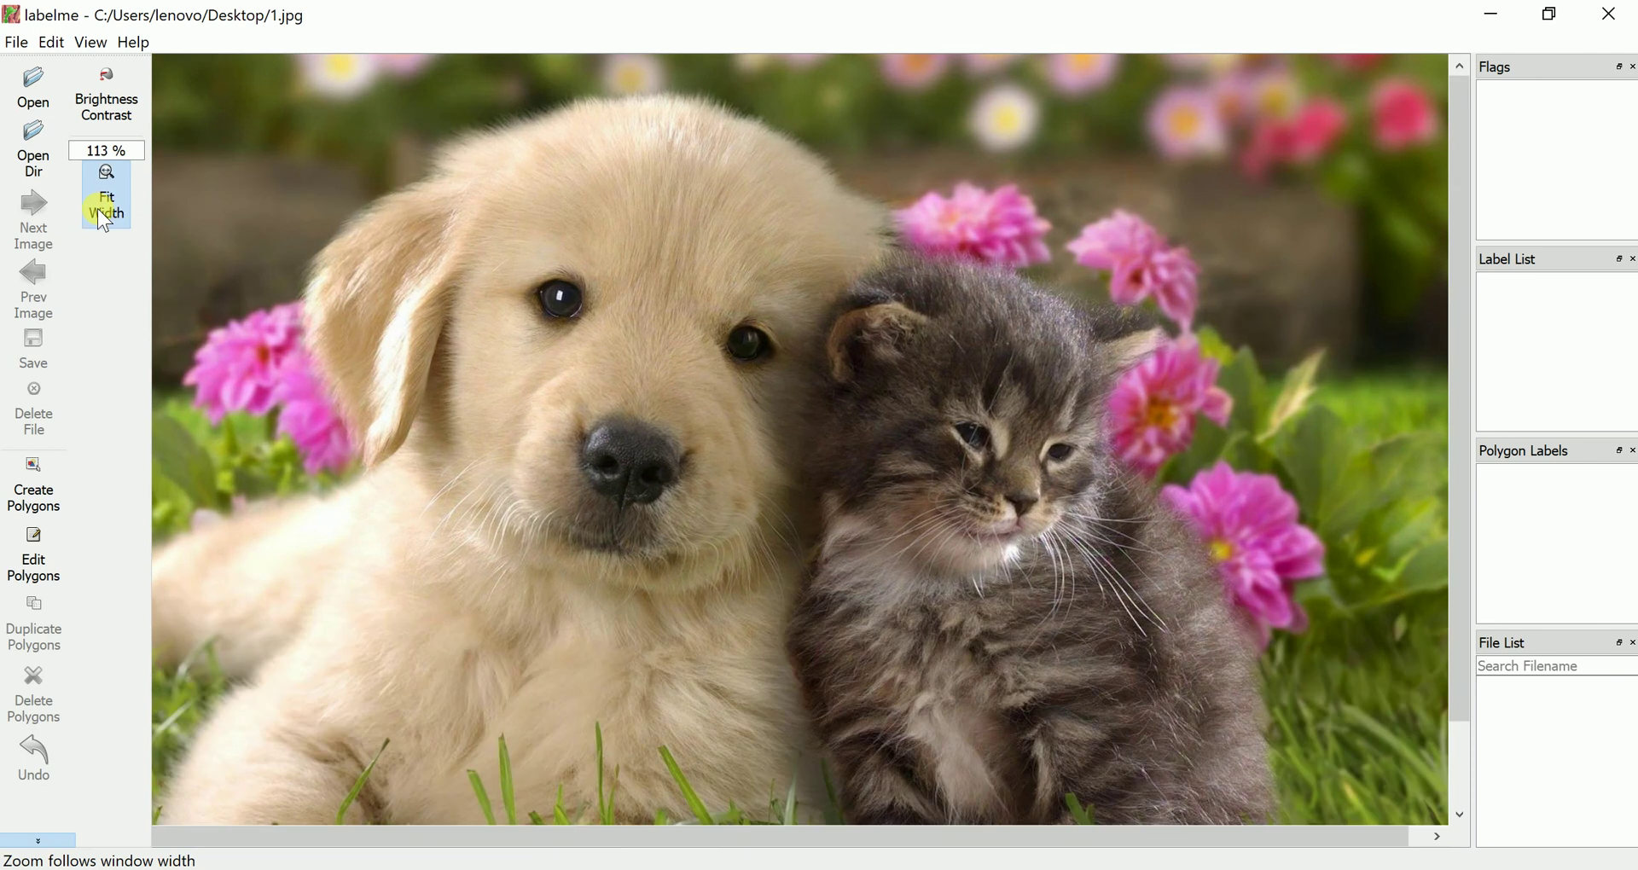
left_click(42, 842)
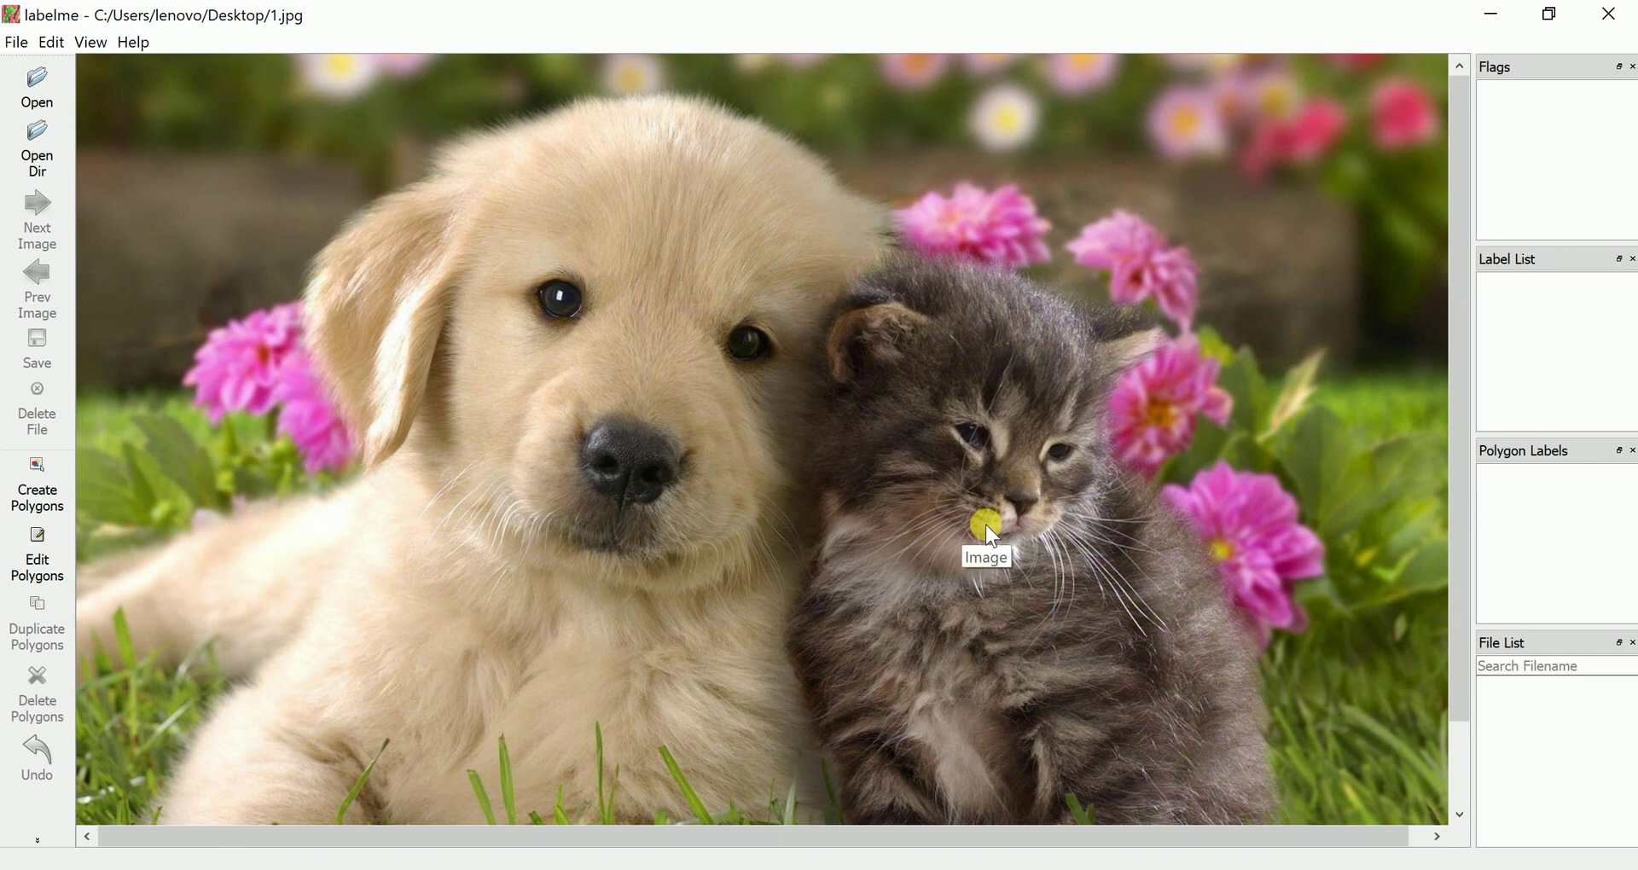
scroll(985, 524, "up", 2)
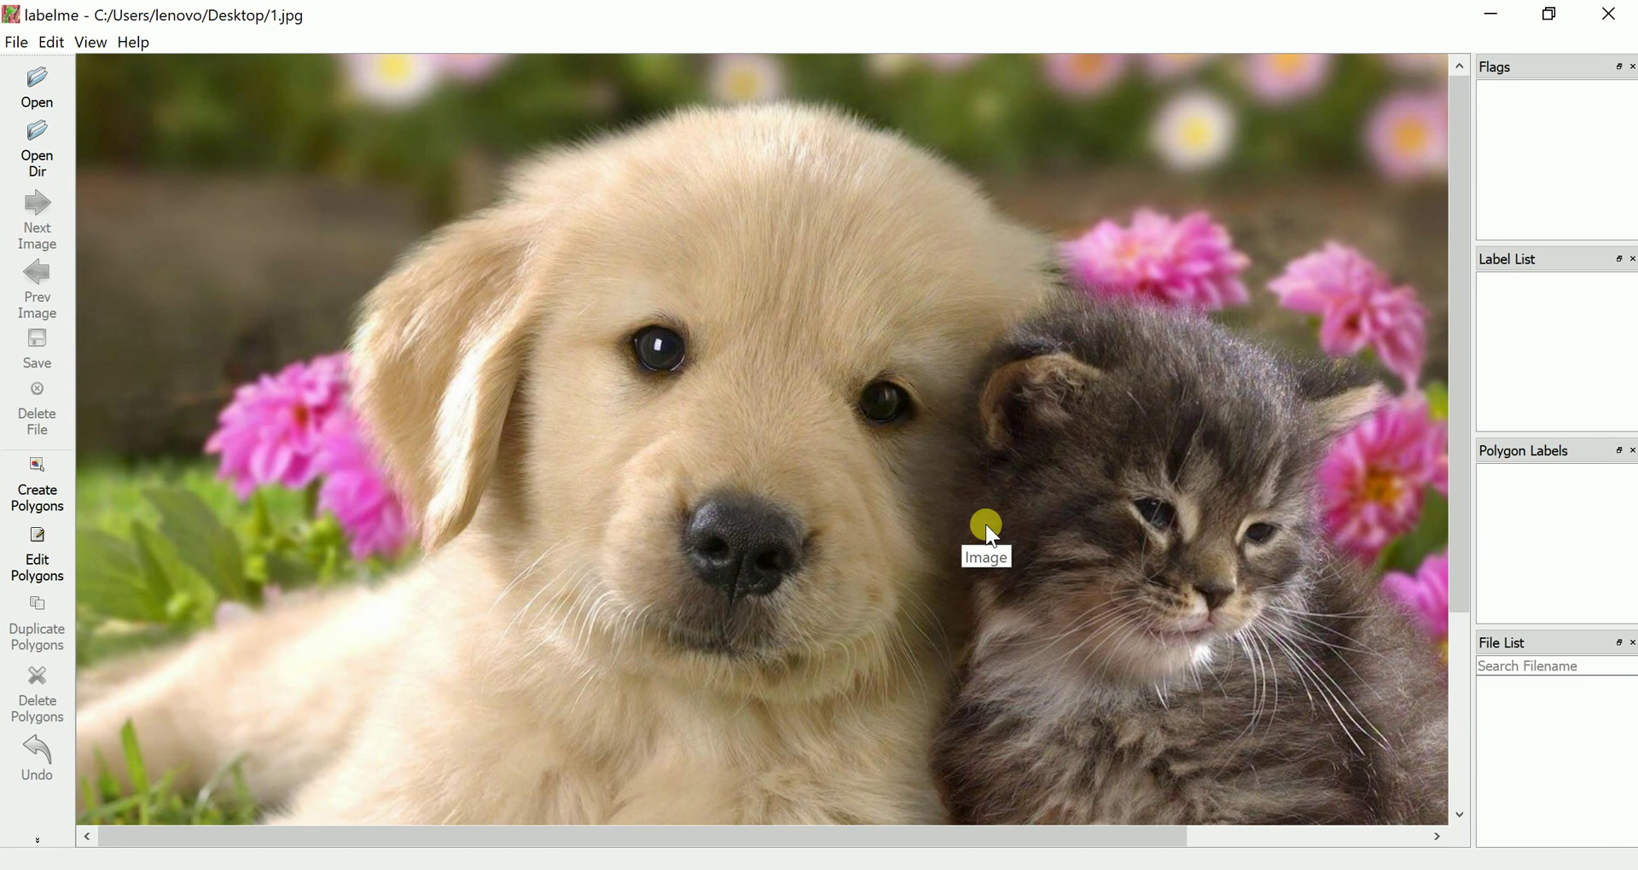
scroll(985, 524, "up", 1)
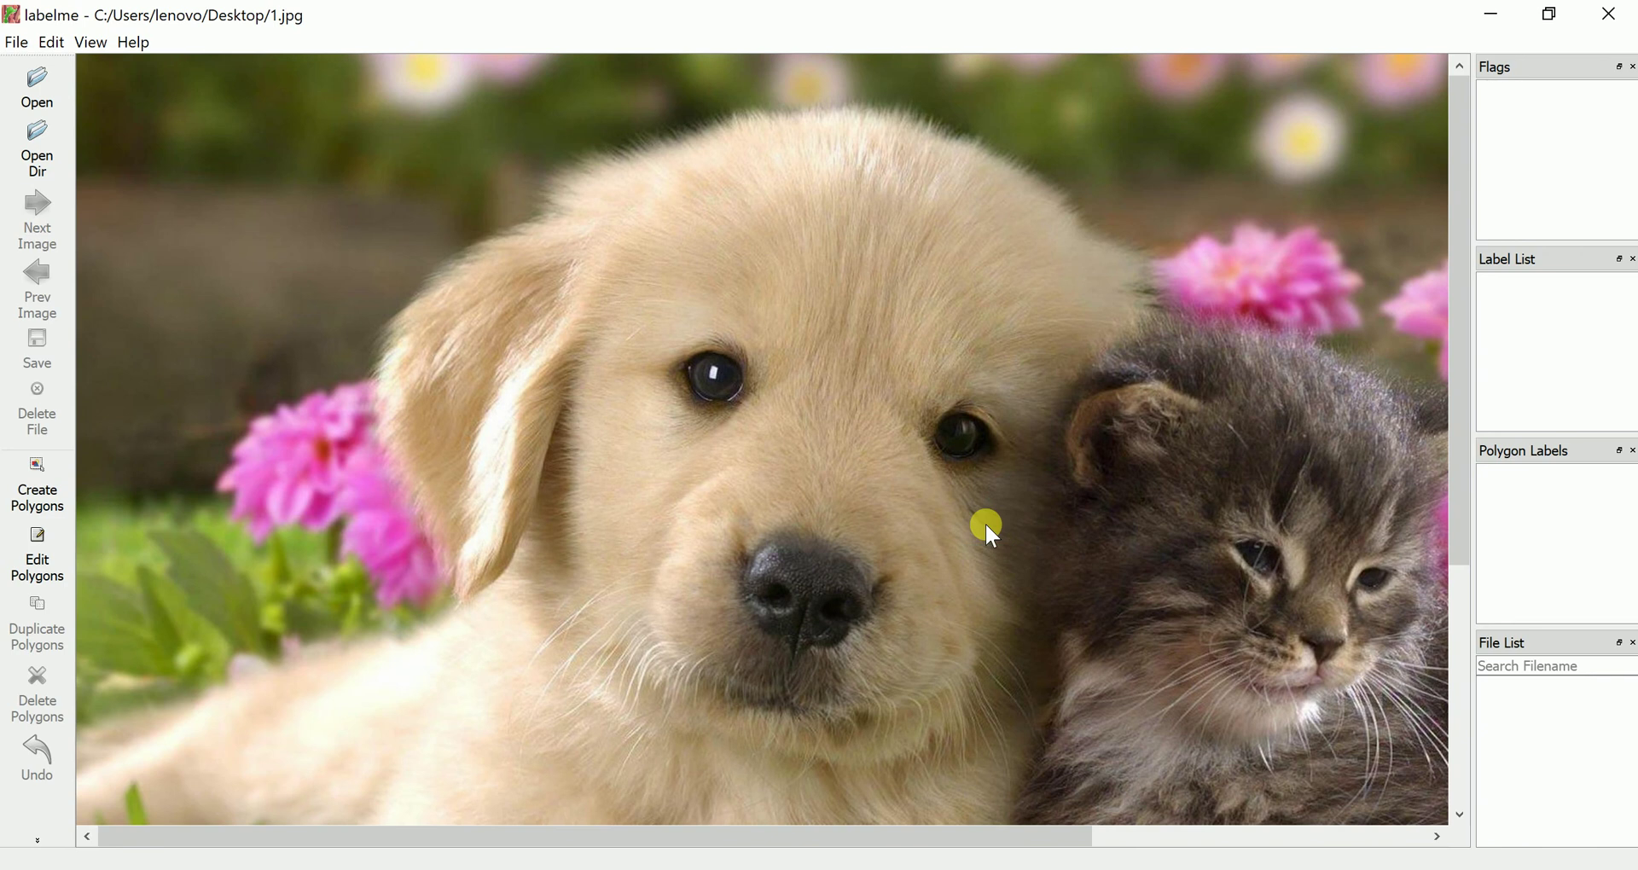
scroll(985, 522, "down", 2)
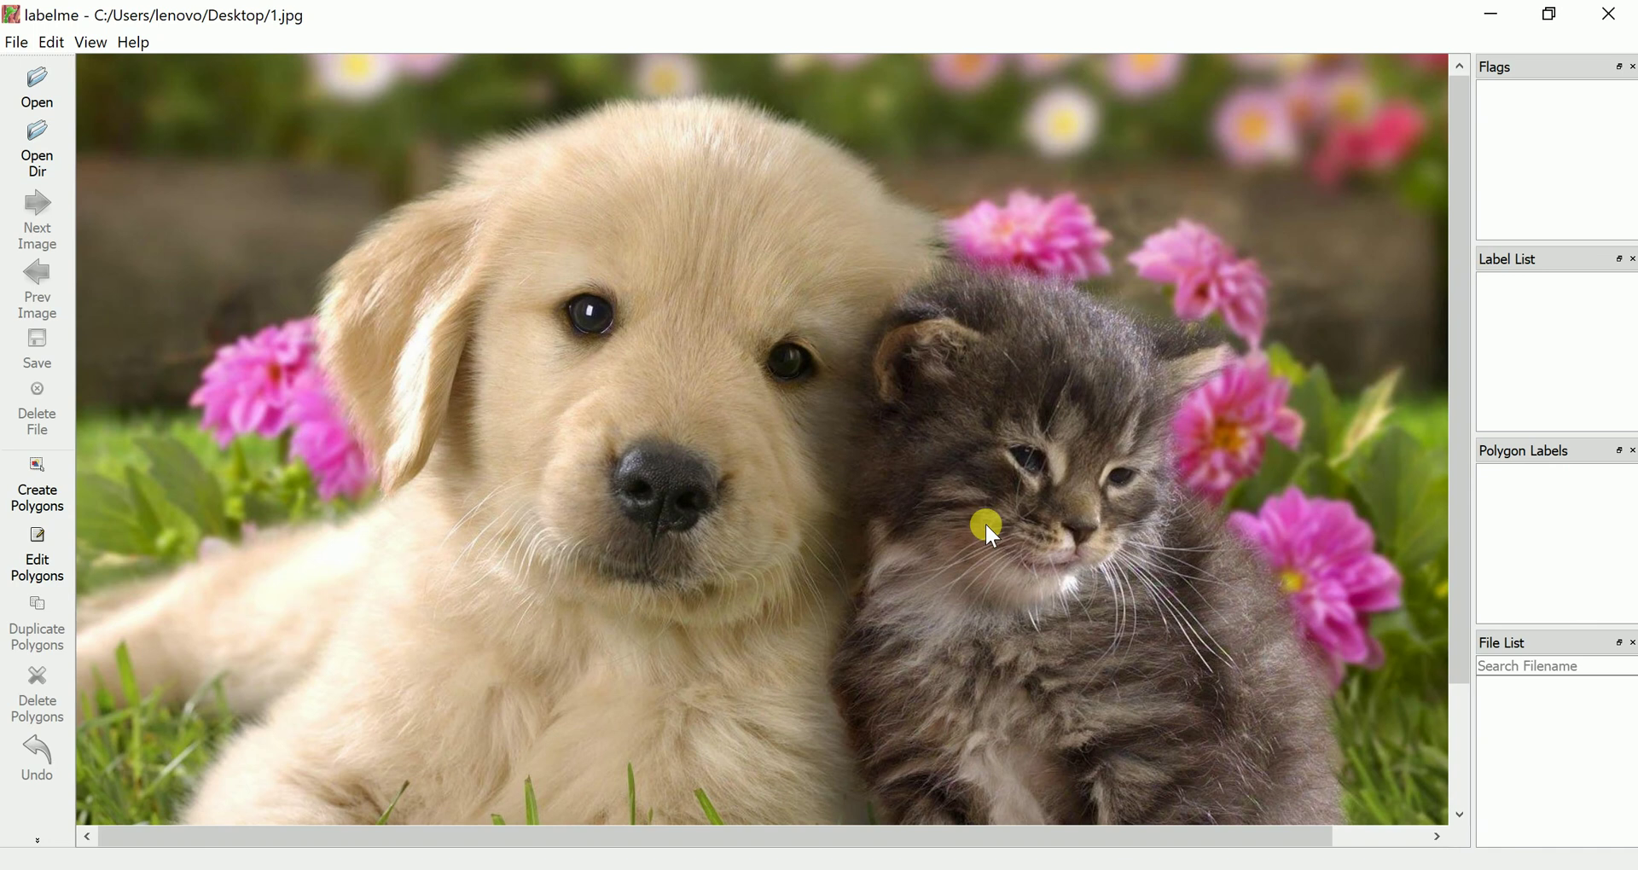
scroll(984, 522, "down", 1)
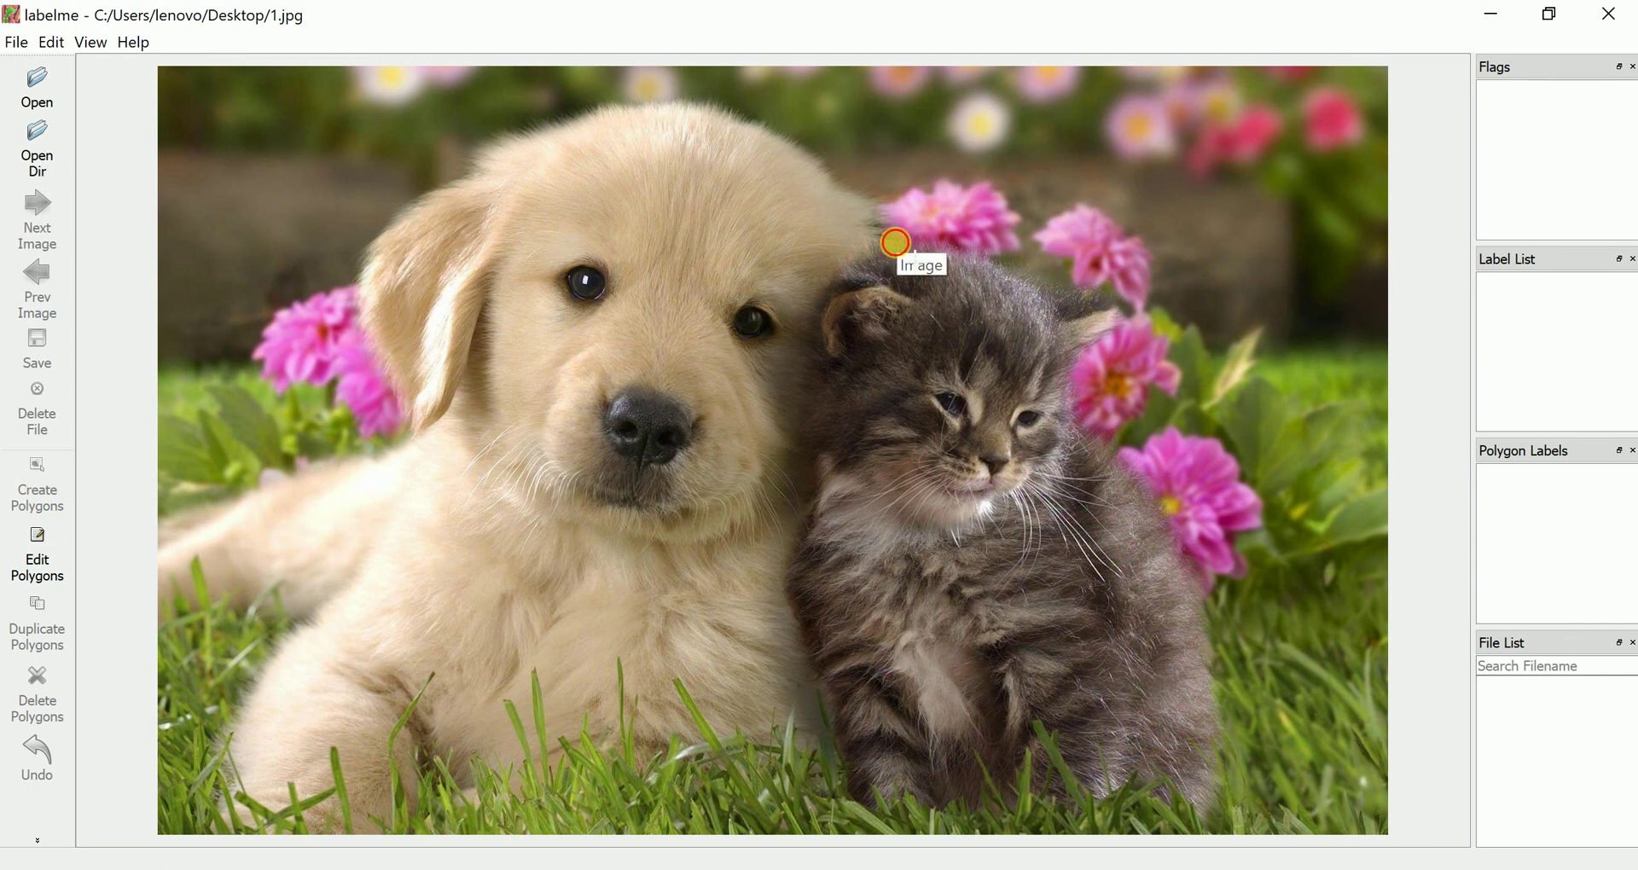
Step: Start the kitten polygon at its head and trace down the left side to the lower left corner
left_click(896, 243)
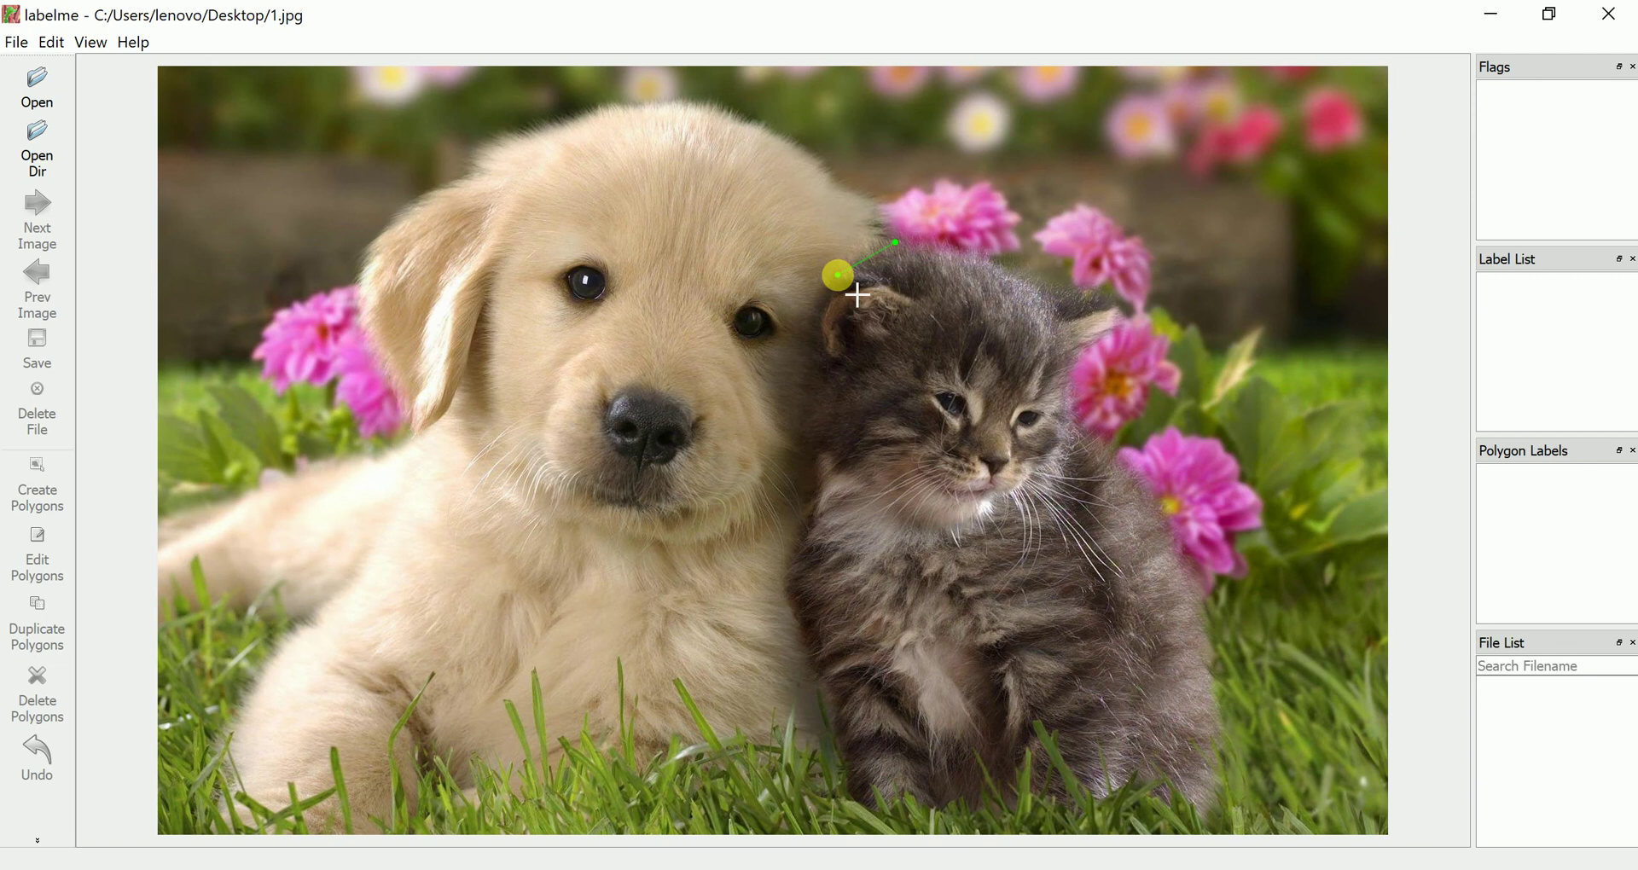
left_click(839, 274)
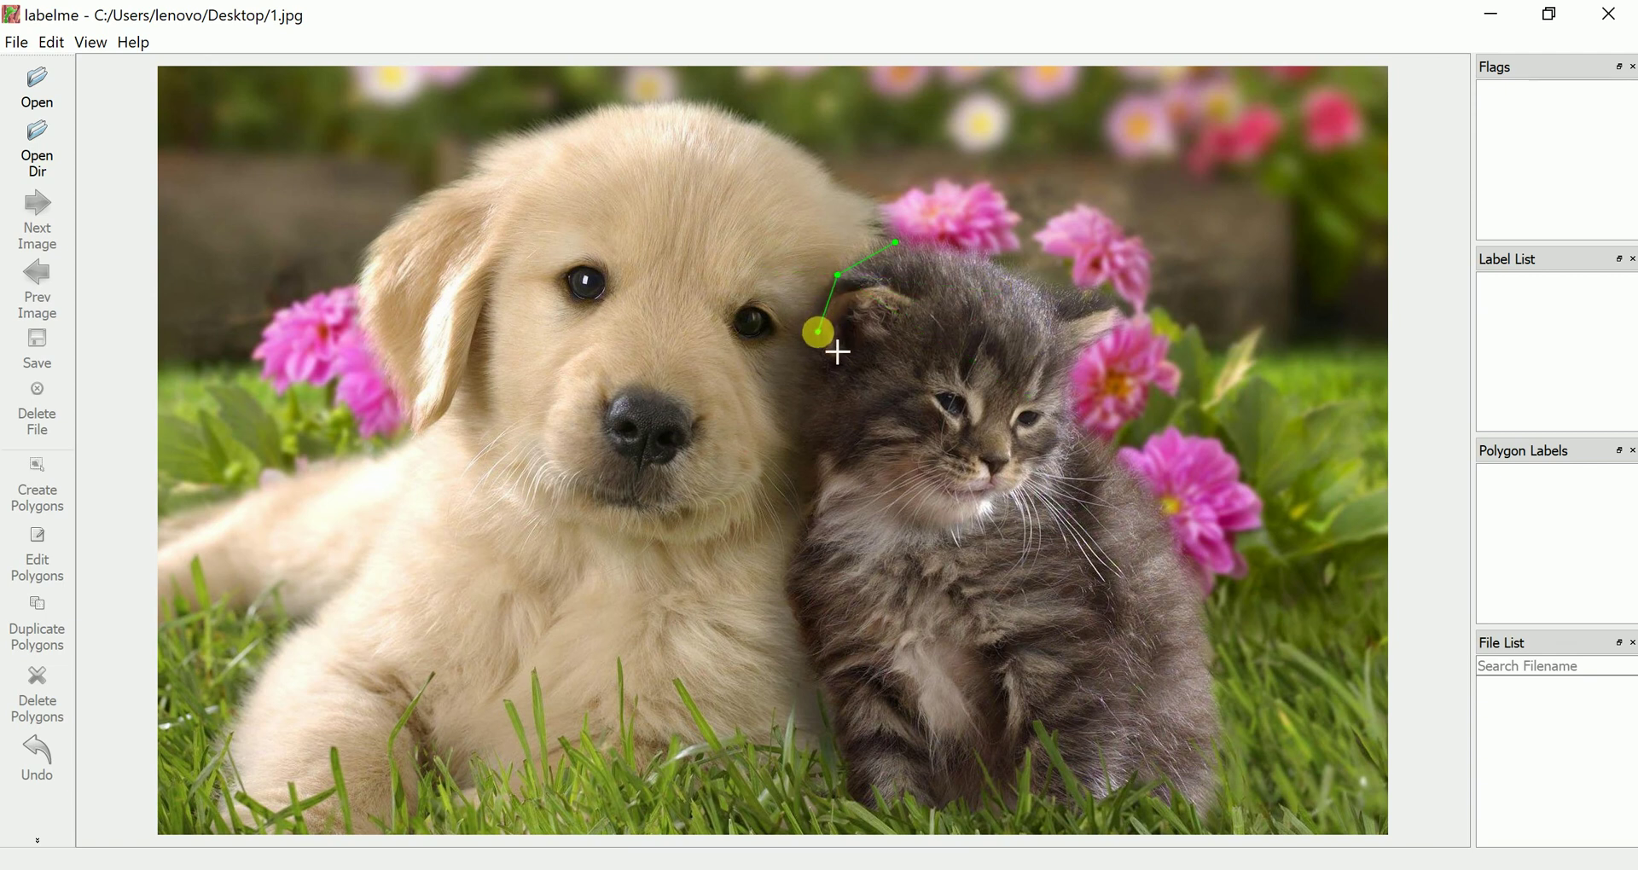
left_click(818, 332)
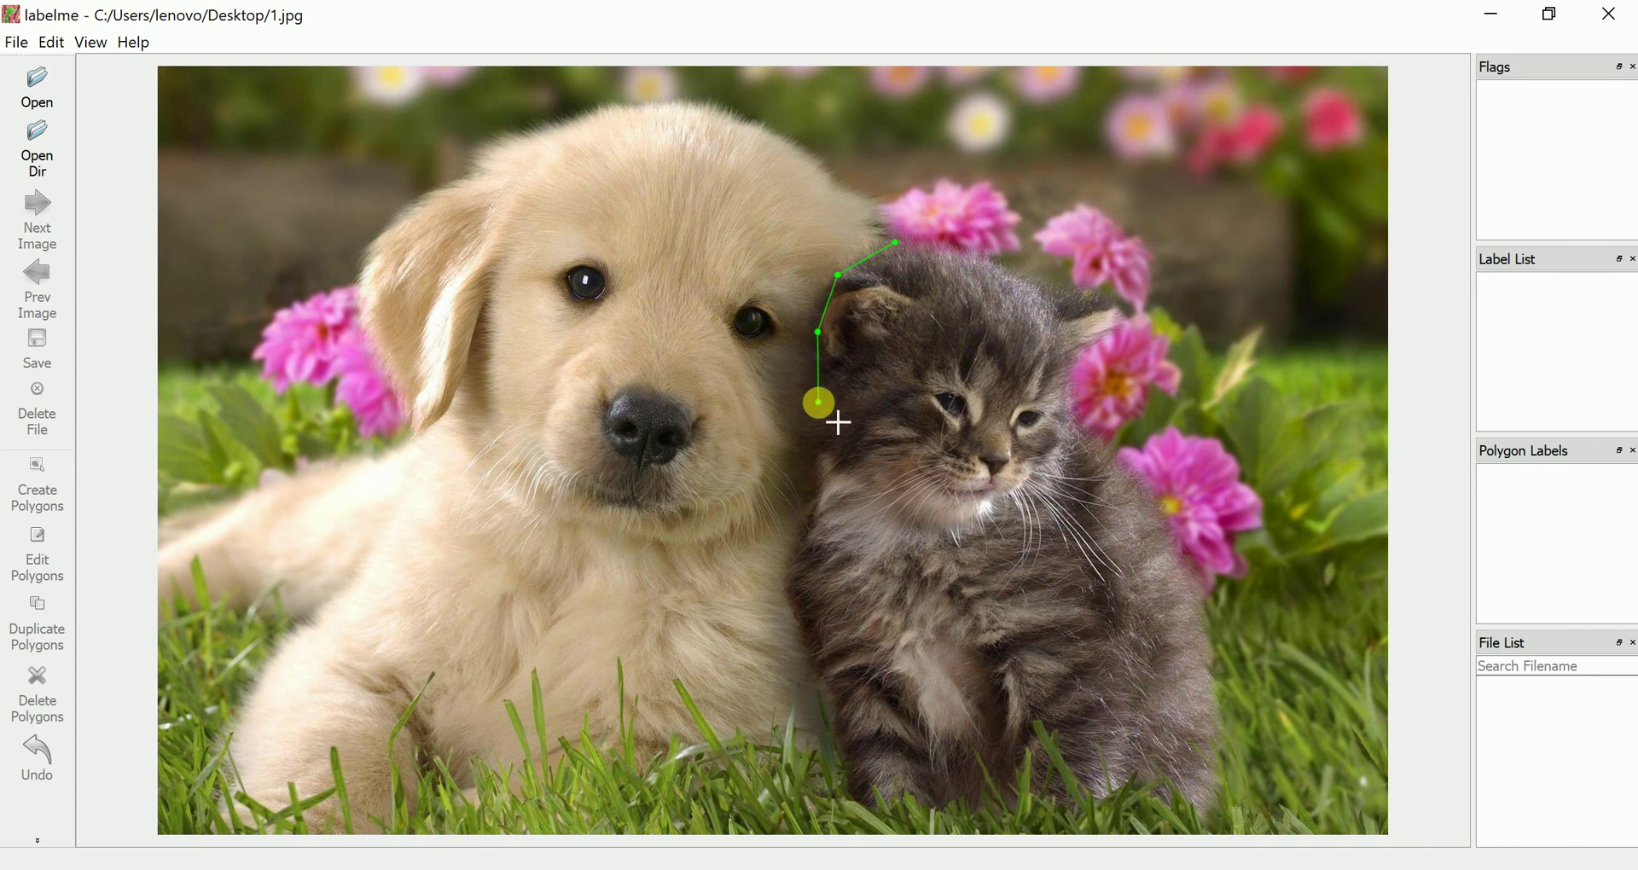
left_click(818, 401)
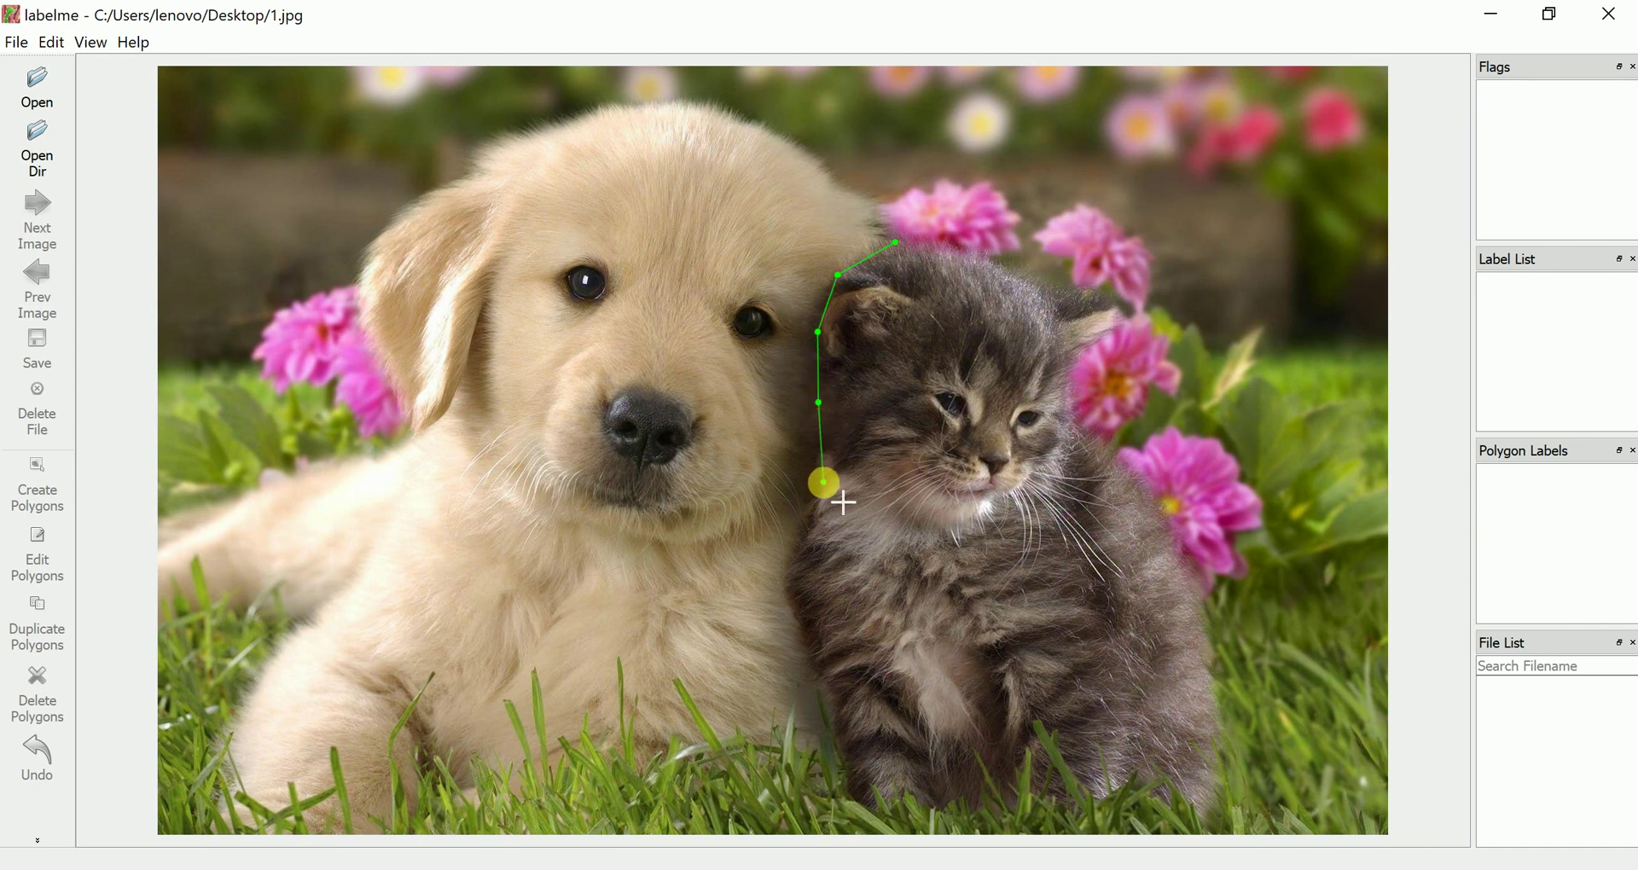
left_click(823, 481)
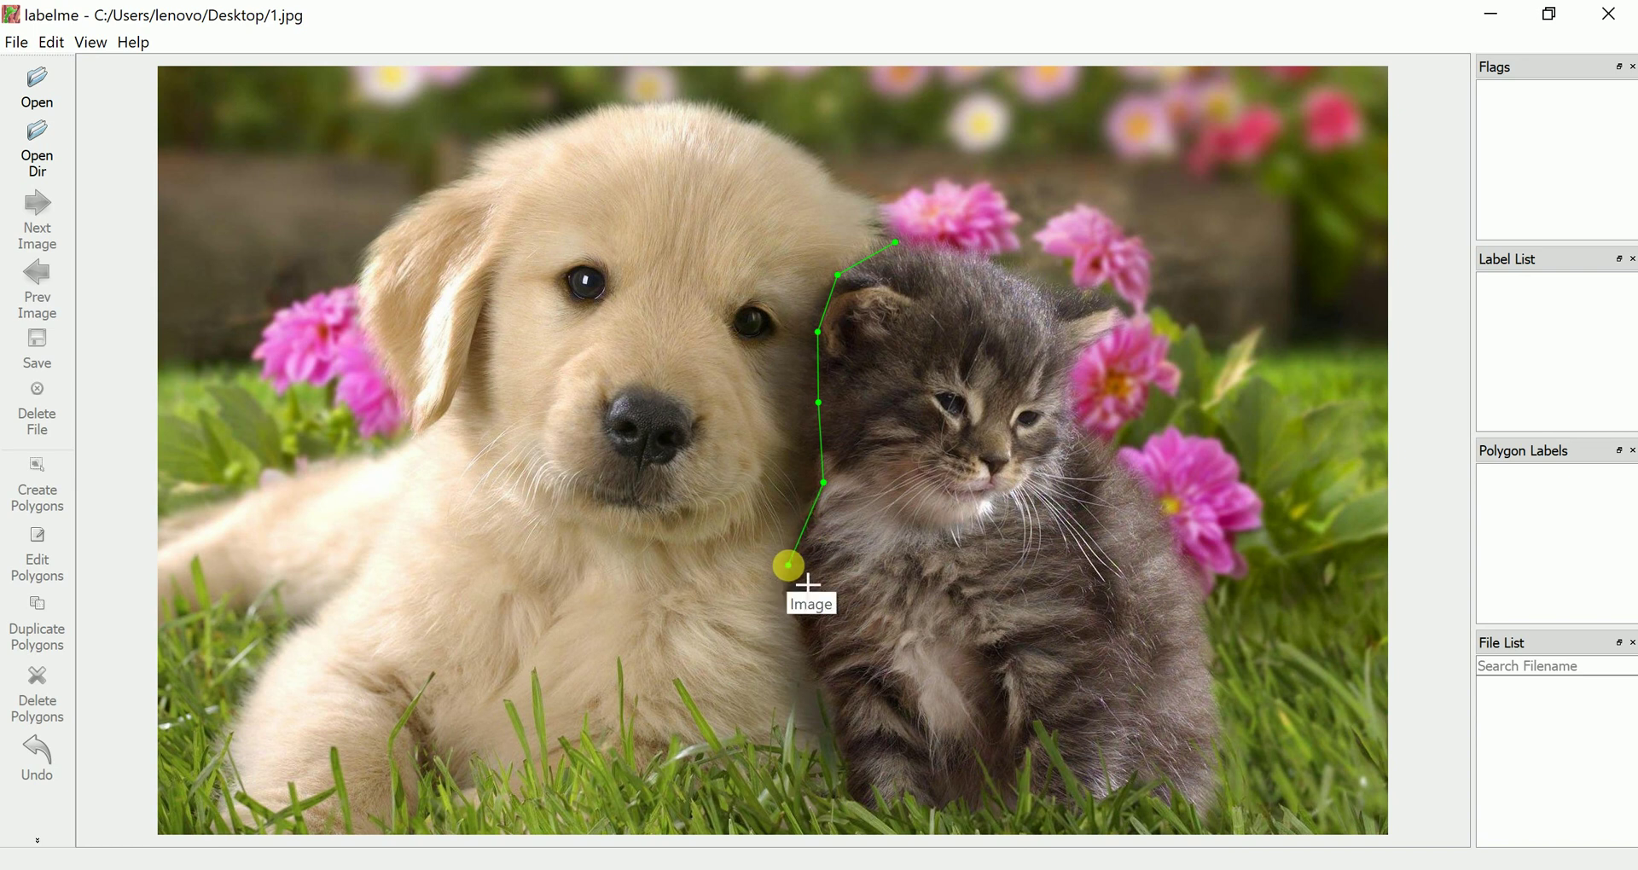
left_click(789, 564)
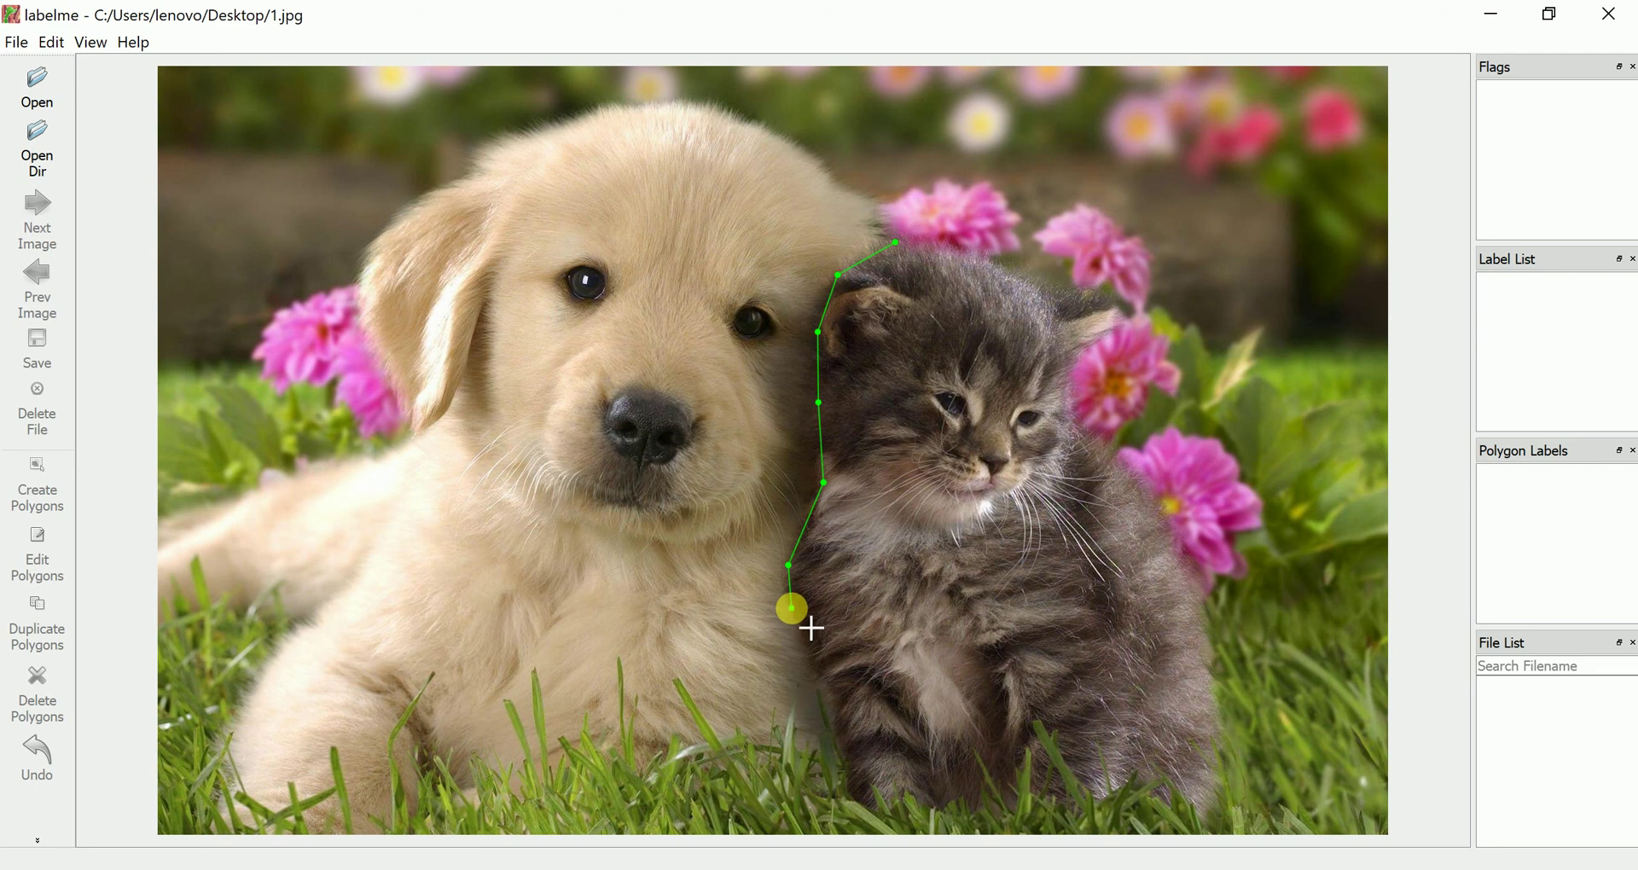
left_click(791, 607)
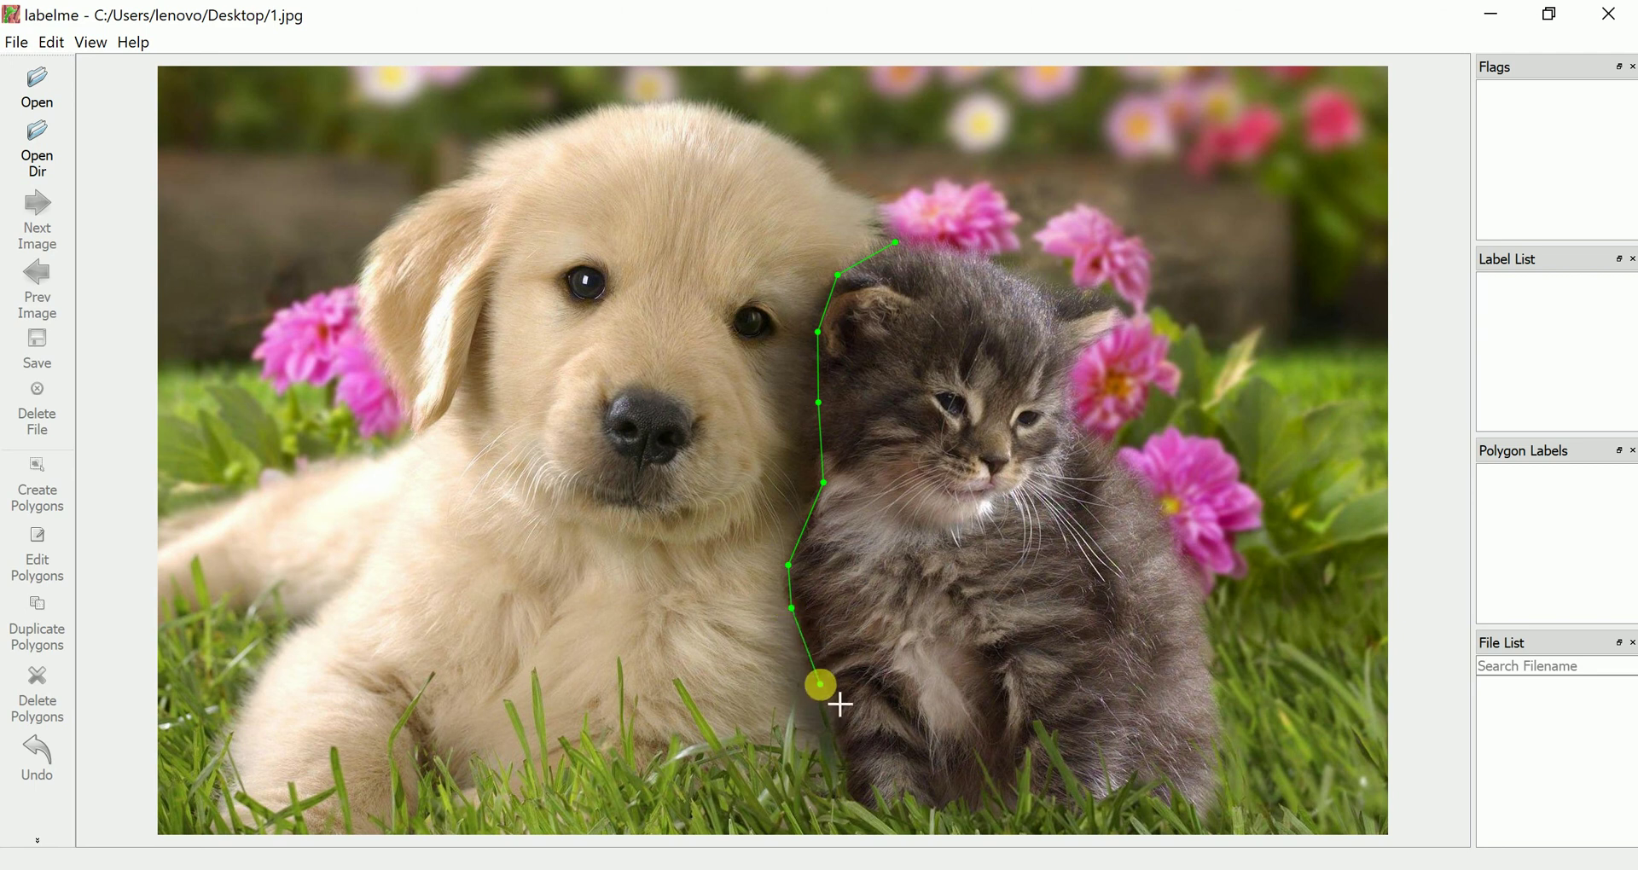
left_click(821, 684)
left_click(846, 759)
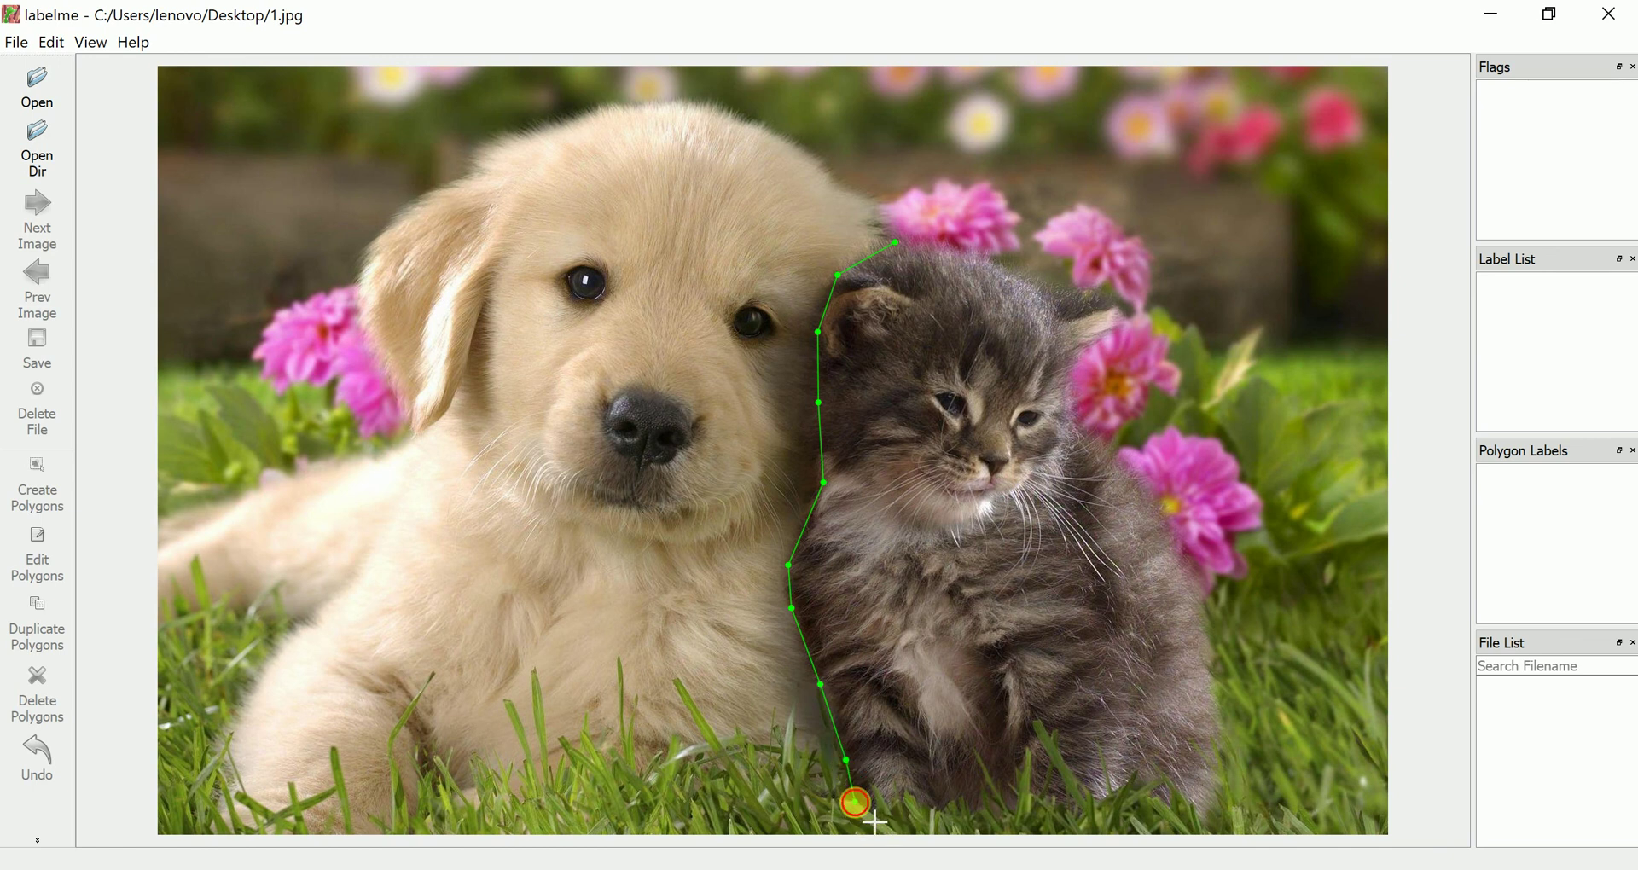
left_click(855, 801)
Step: Trace the kitten's bottom edge and up its right side to beside the face
left_click(924, 806)
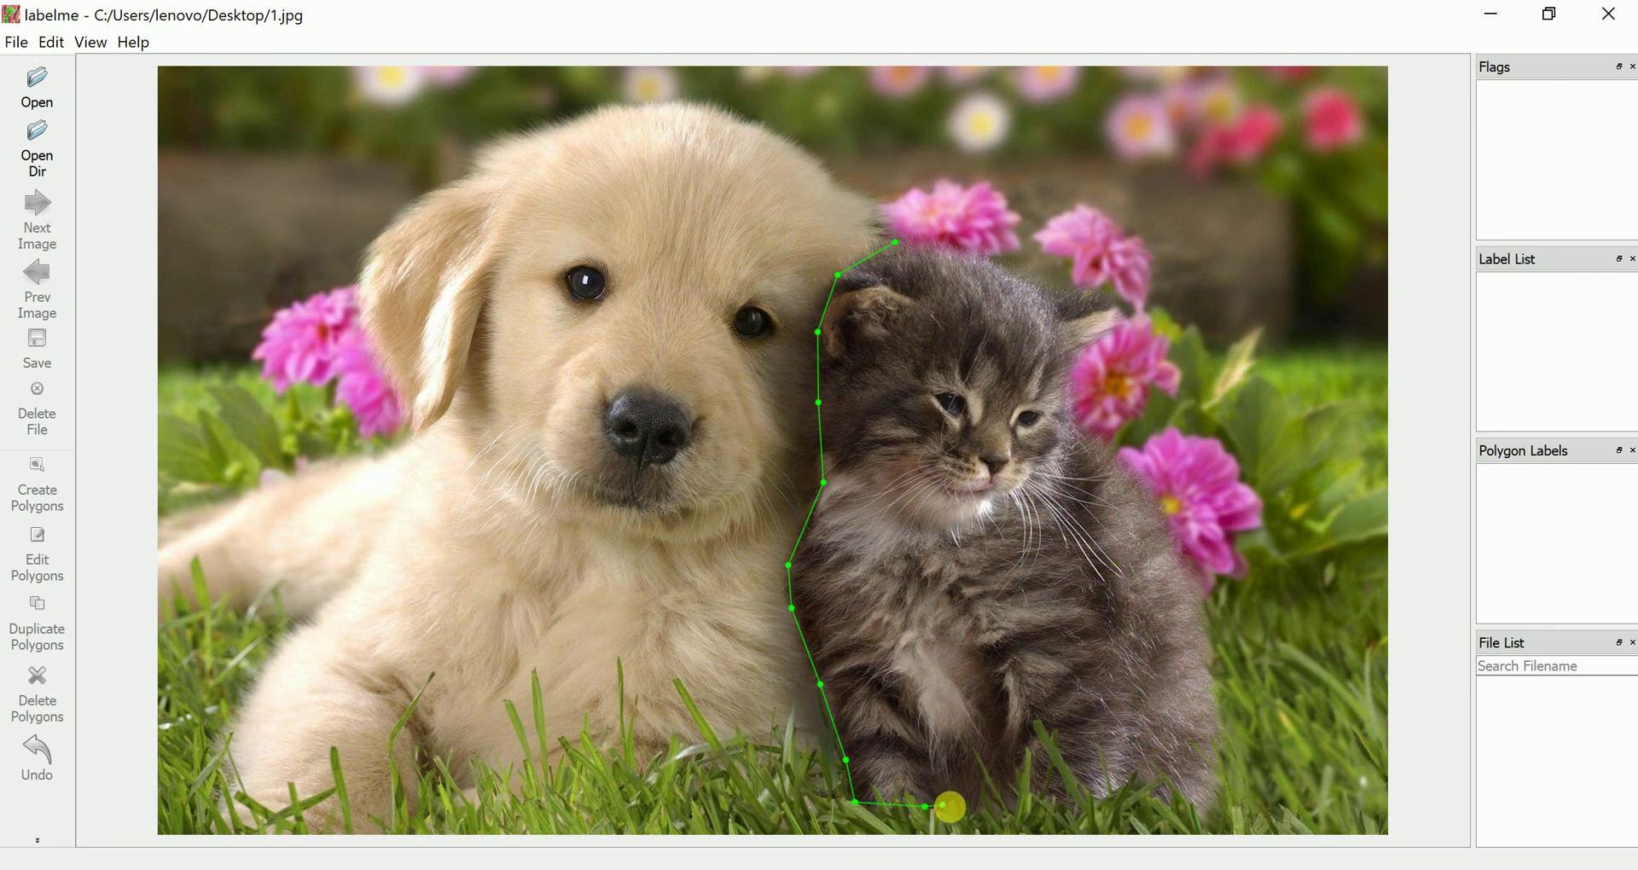
left_click(1005, 803)
left_click(1091, 809)
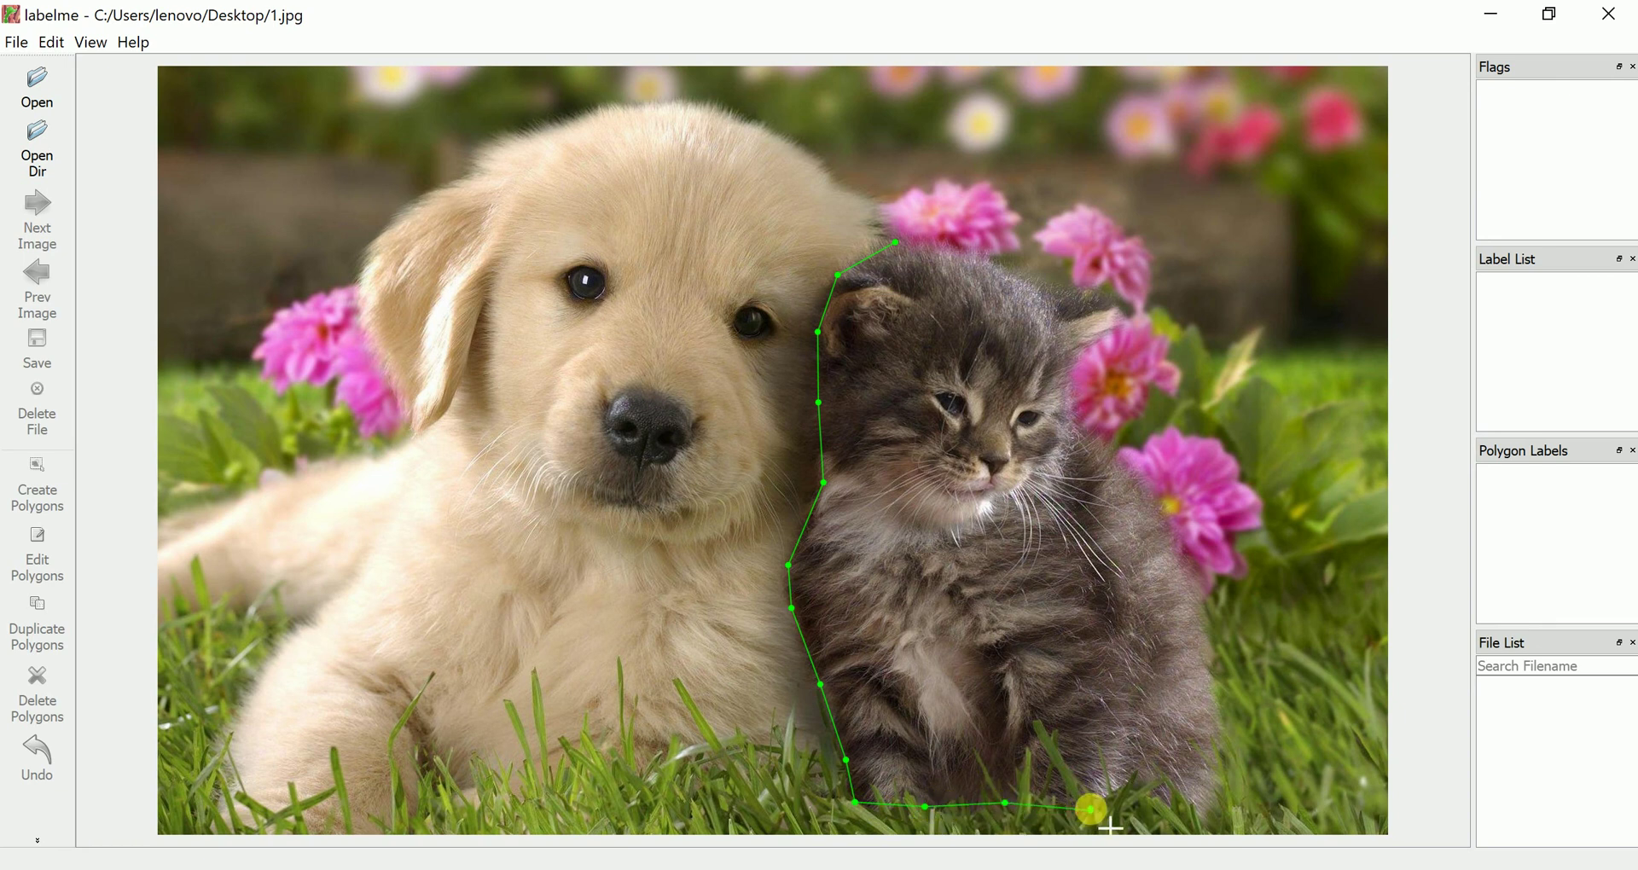
left_click(1165, 800)
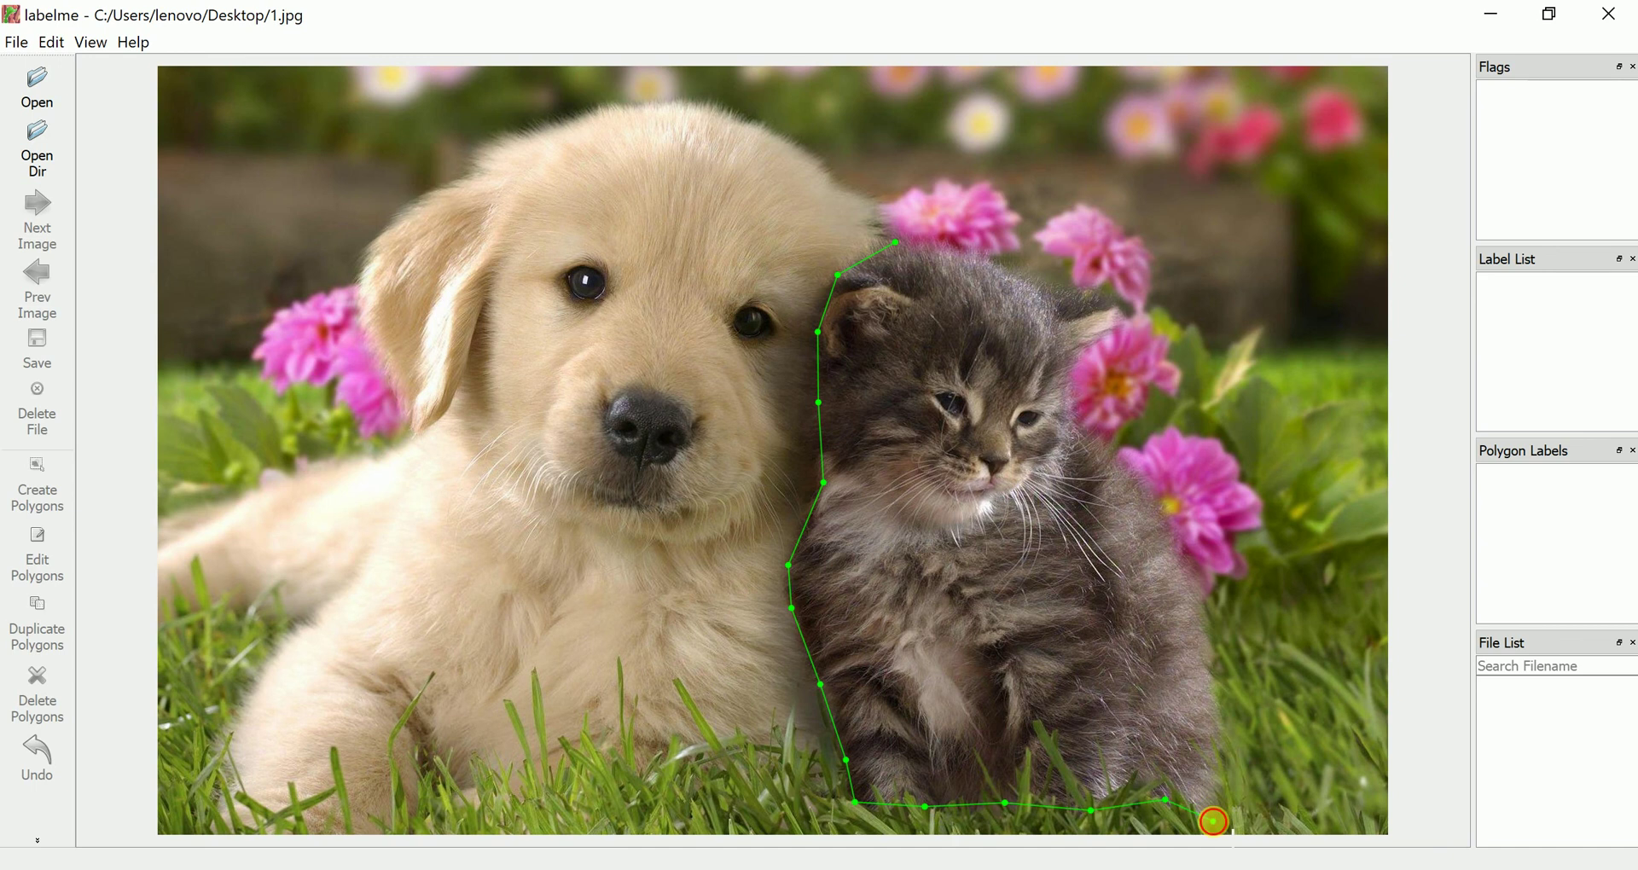
left_click(1213, 820)
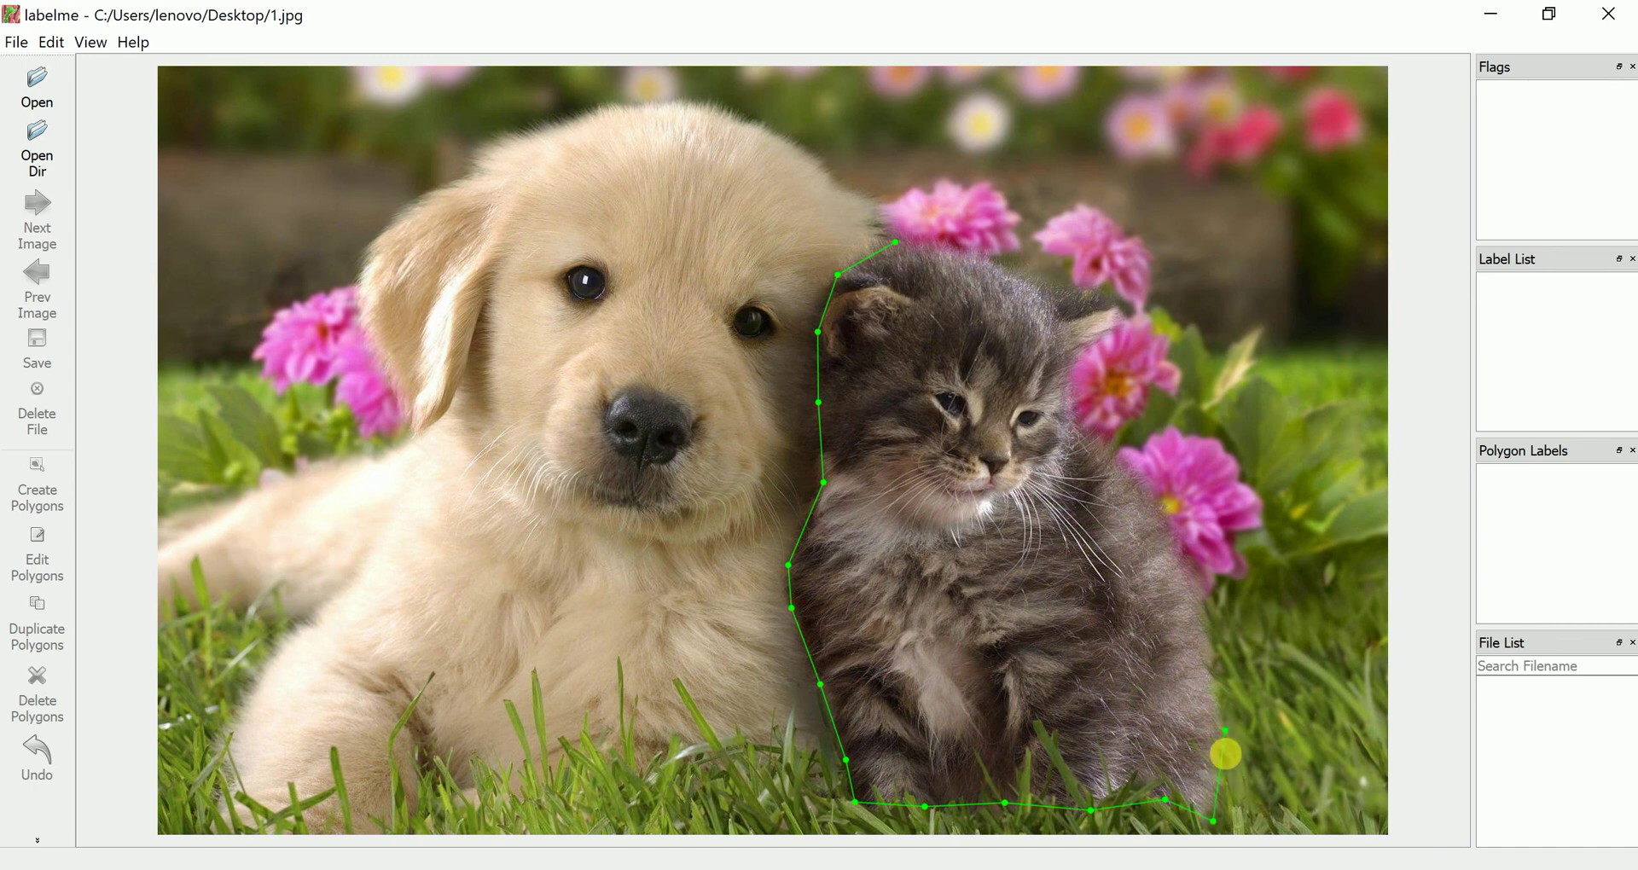
left_click(1213, 760)
left_click(1211, 681)
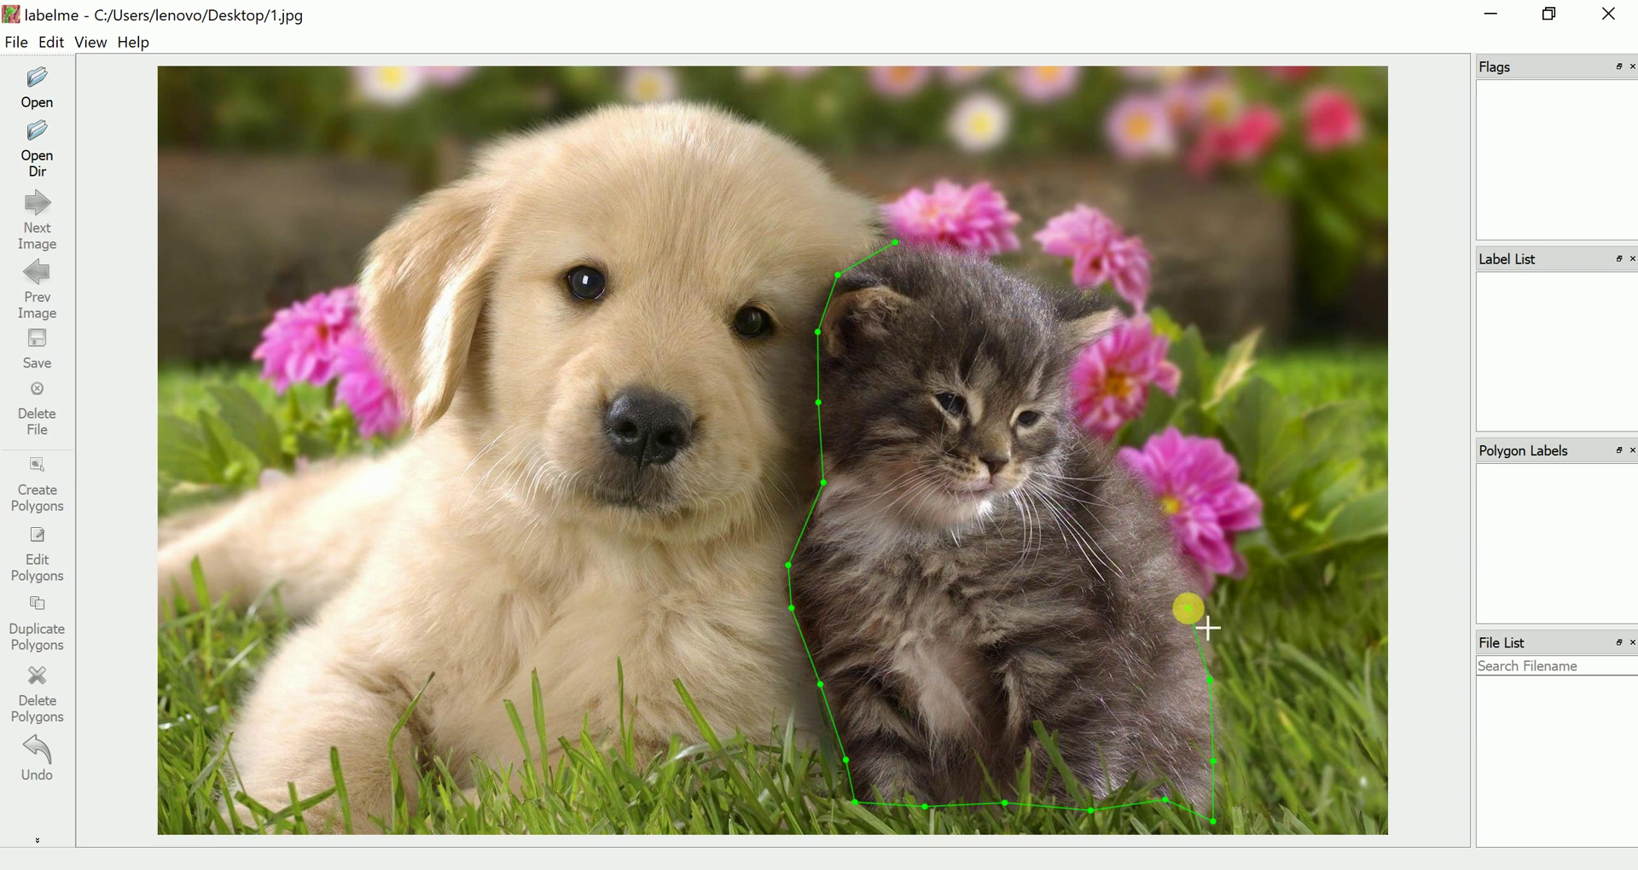
left_click(1195, 608)
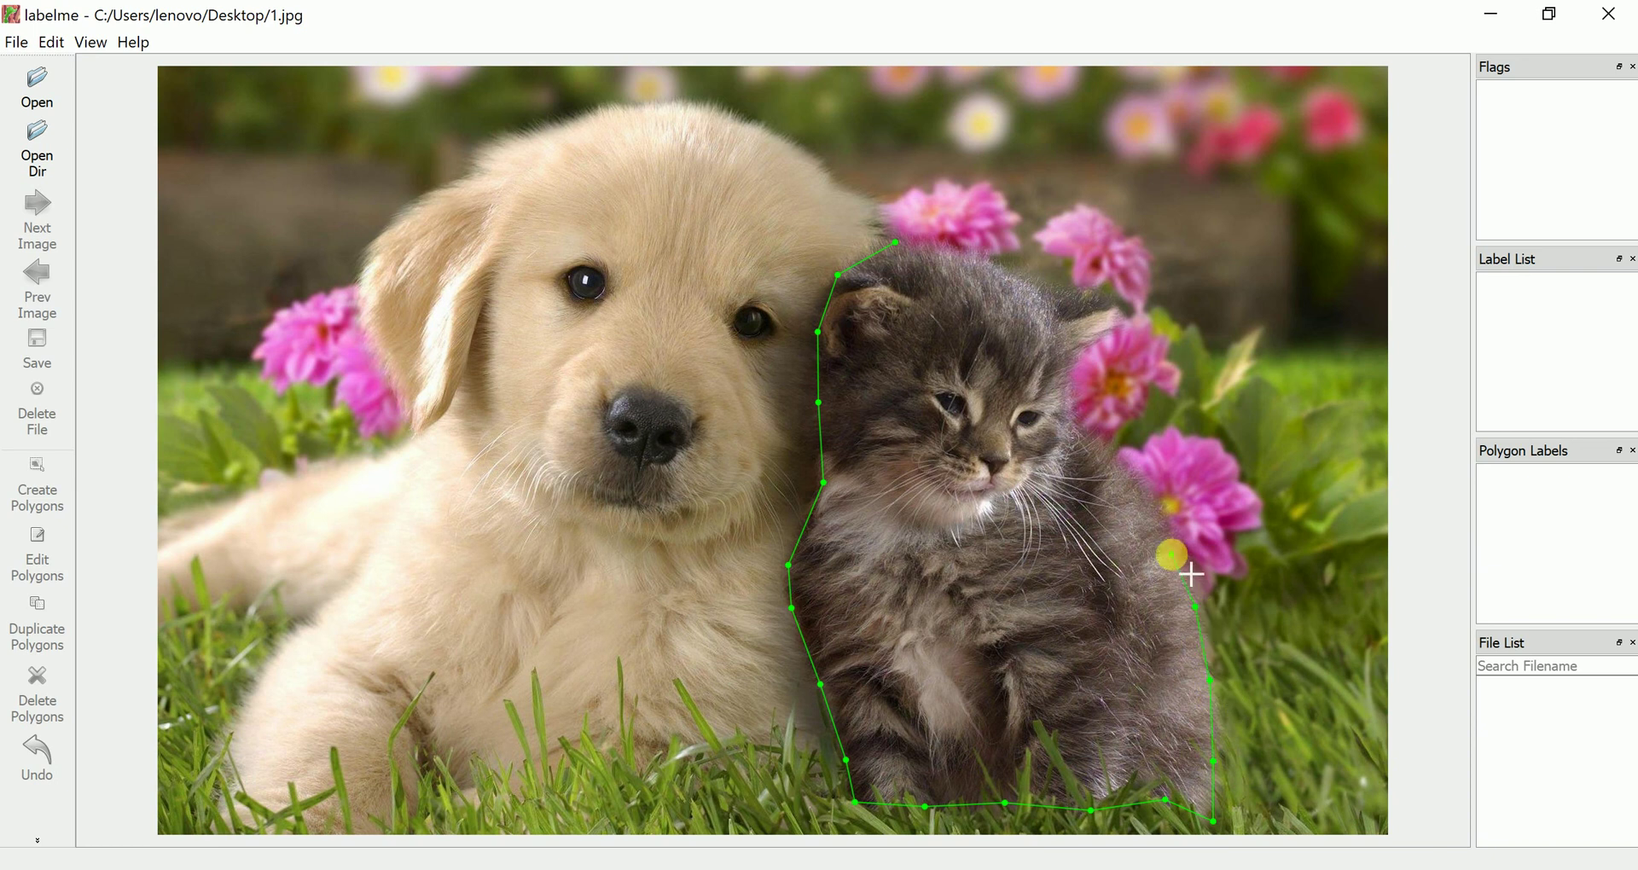
left_click(1172, 555)
left_click(1140, 484)
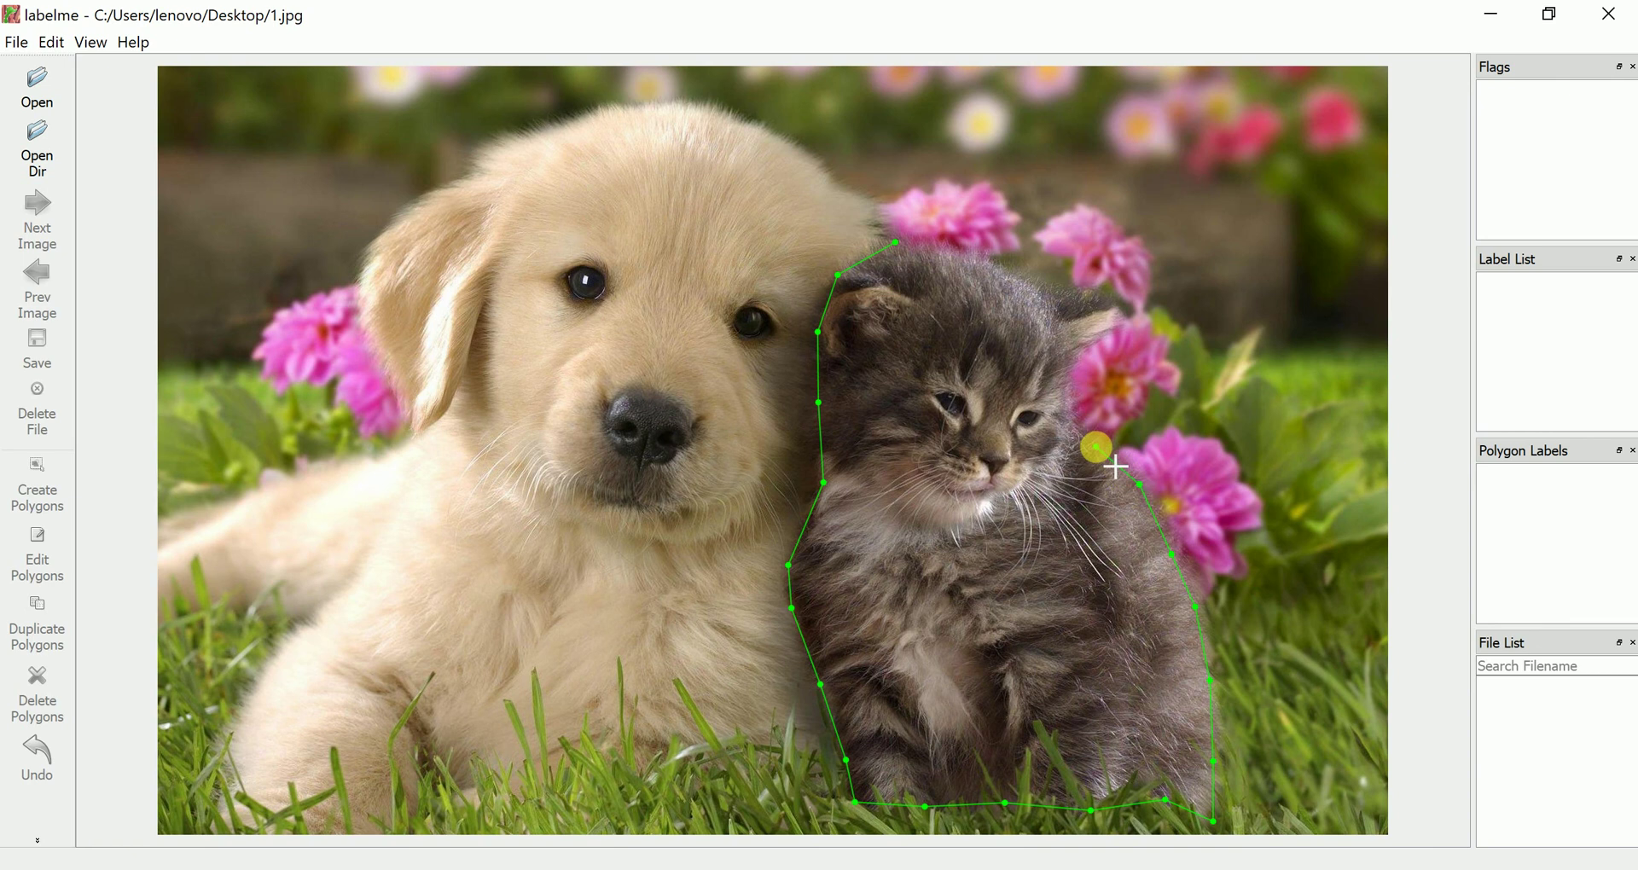
left_click(1095, 446)
left_click(1064, 423)
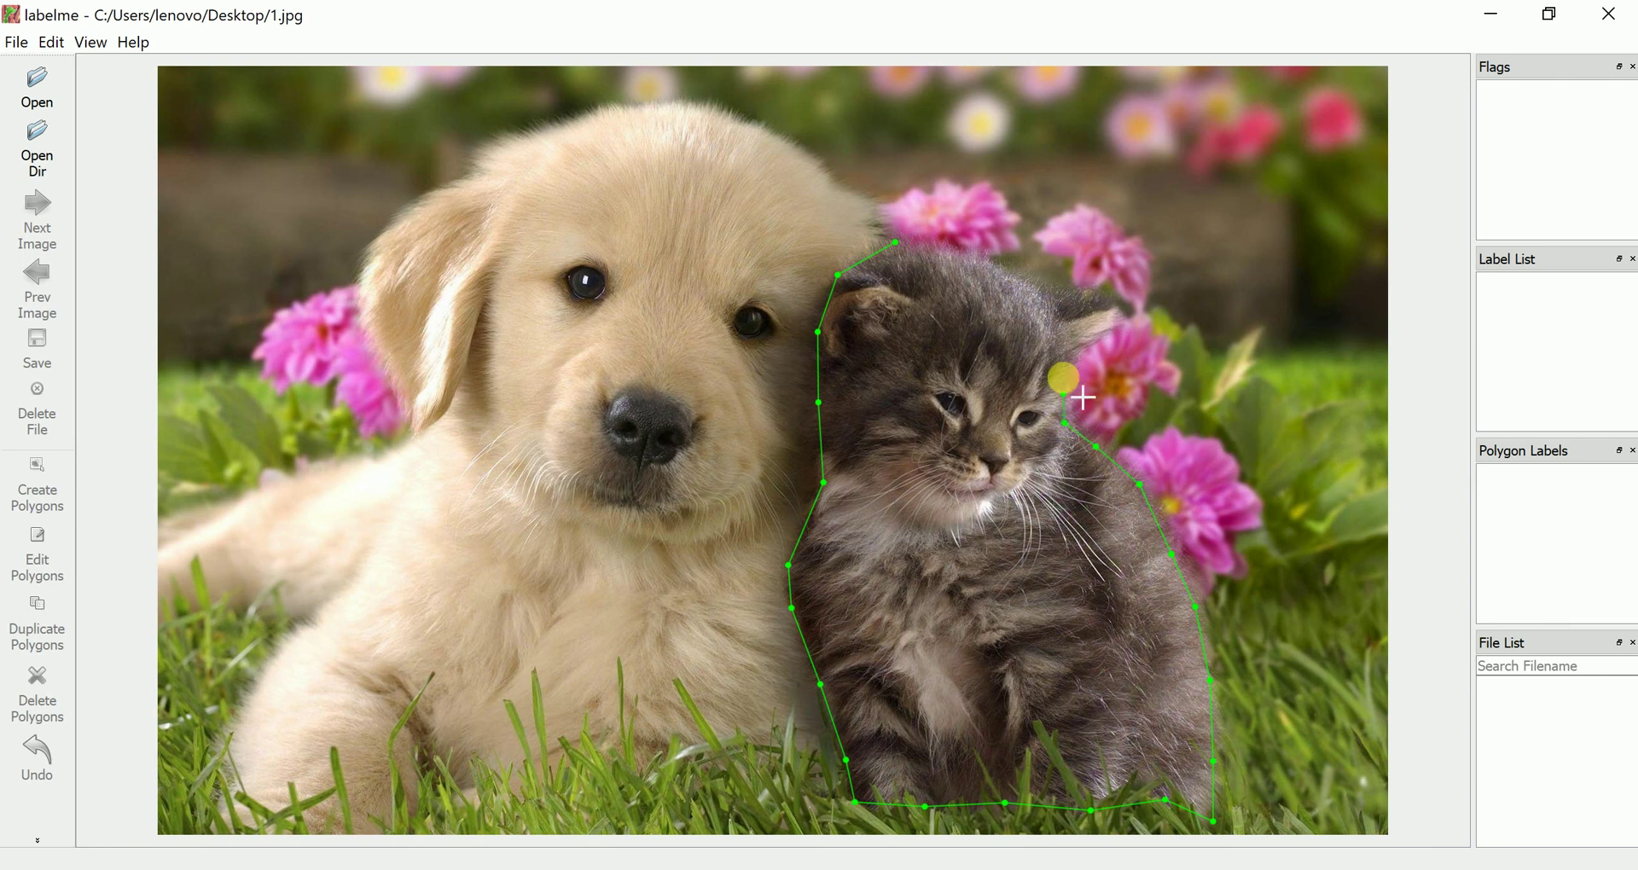
Step: Trace around the kitten's right ear and across the top of its head toward the start
left_click(1065, 362)
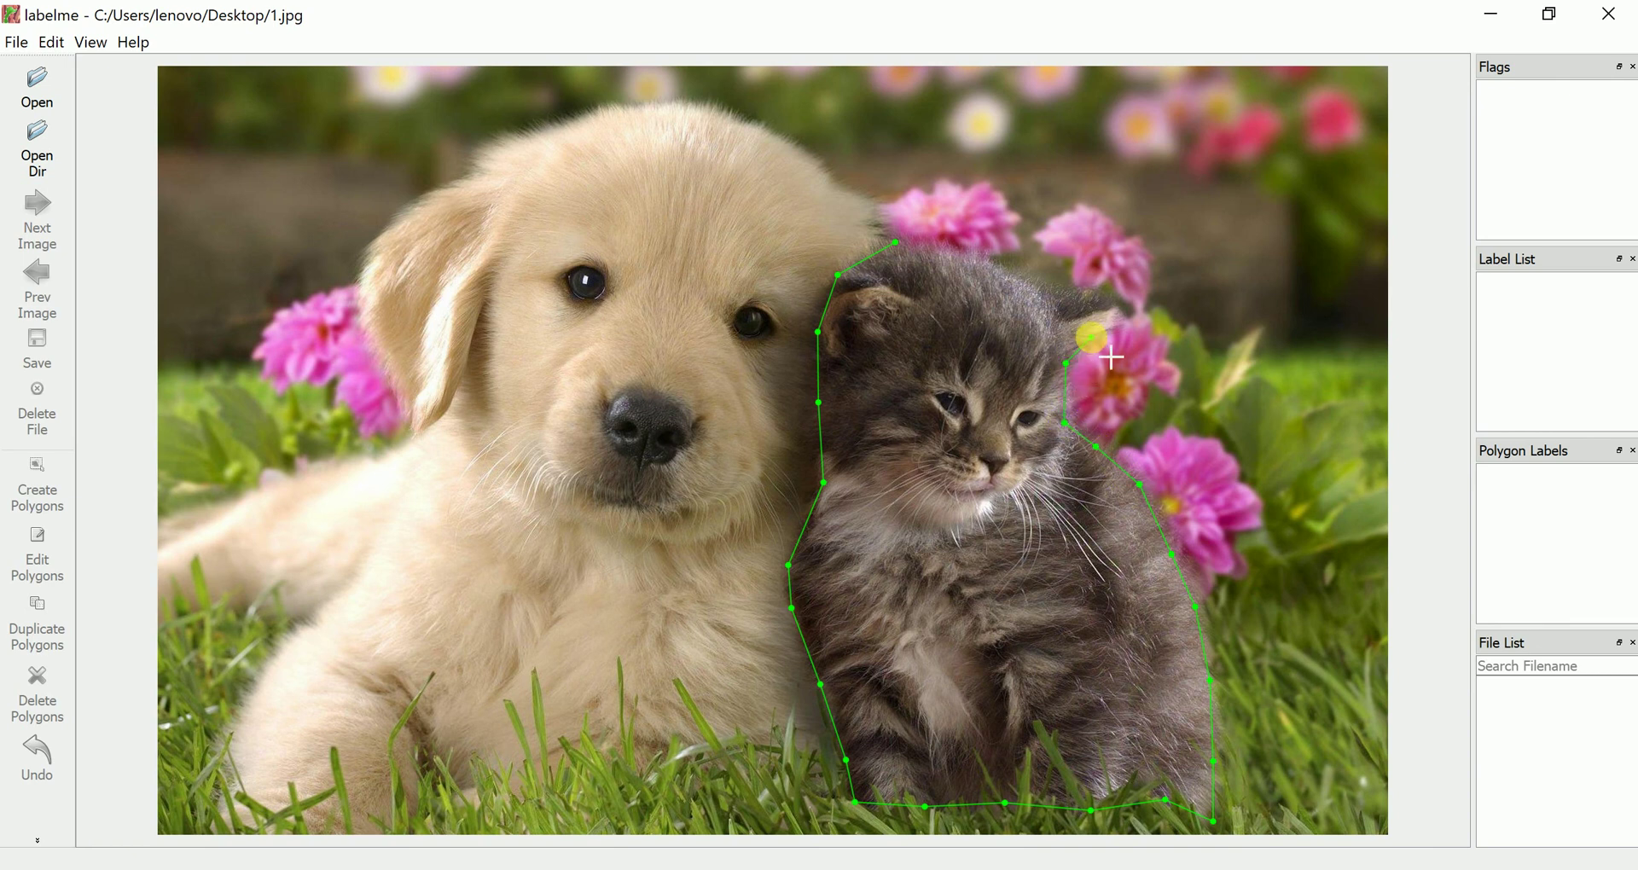
left_click(1091, 336)
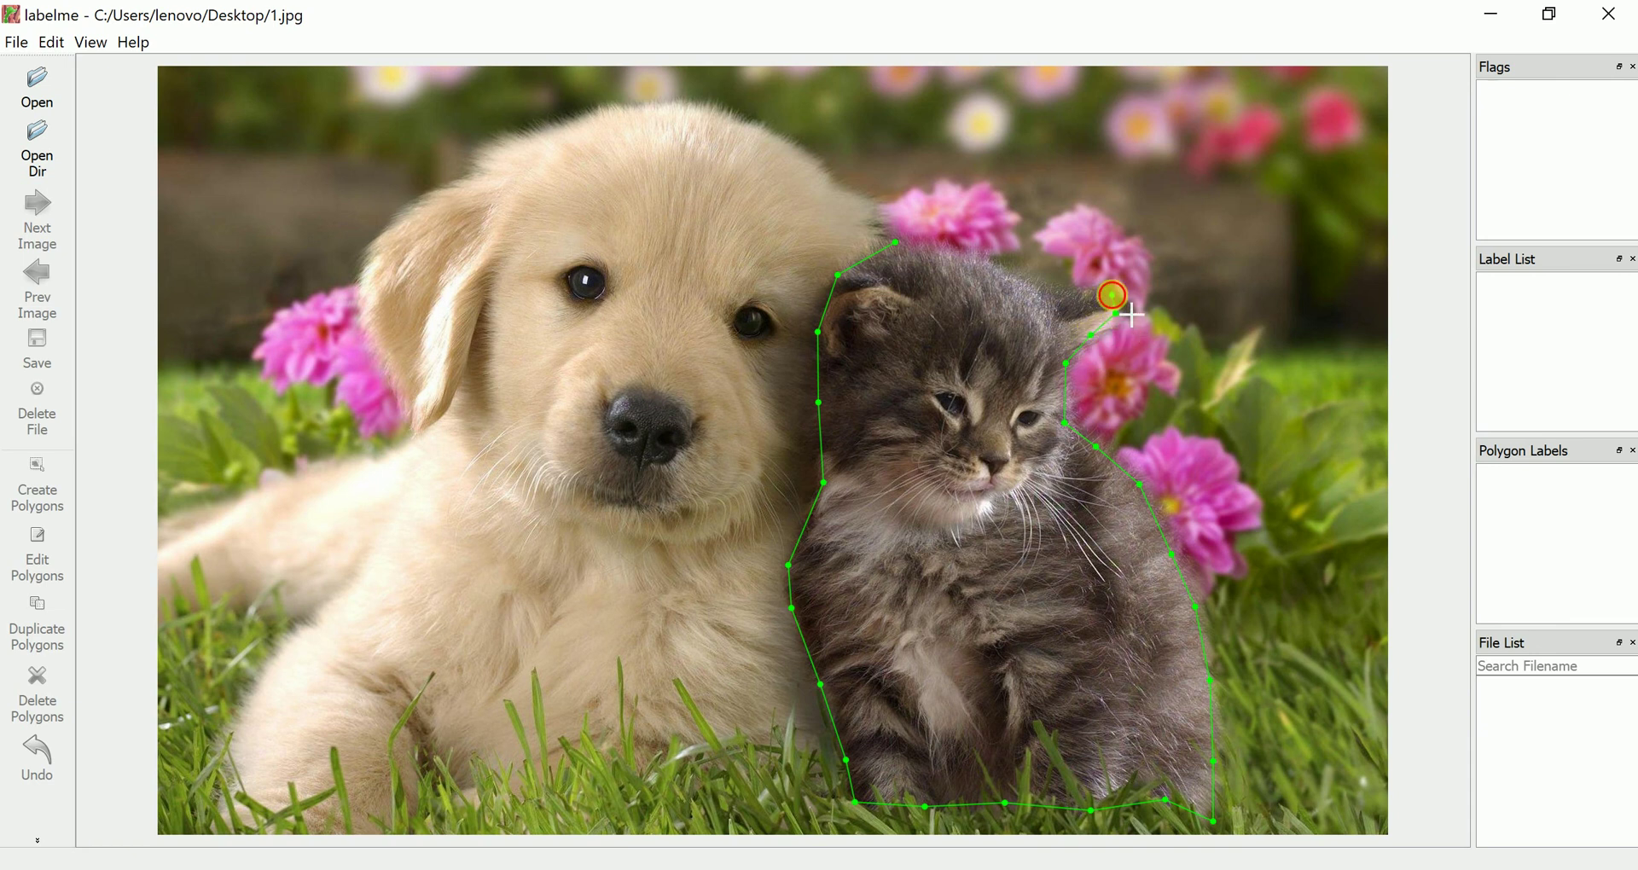
left_click(1115, 313)
left_click(1112, 294)
left_click(1094, 287)
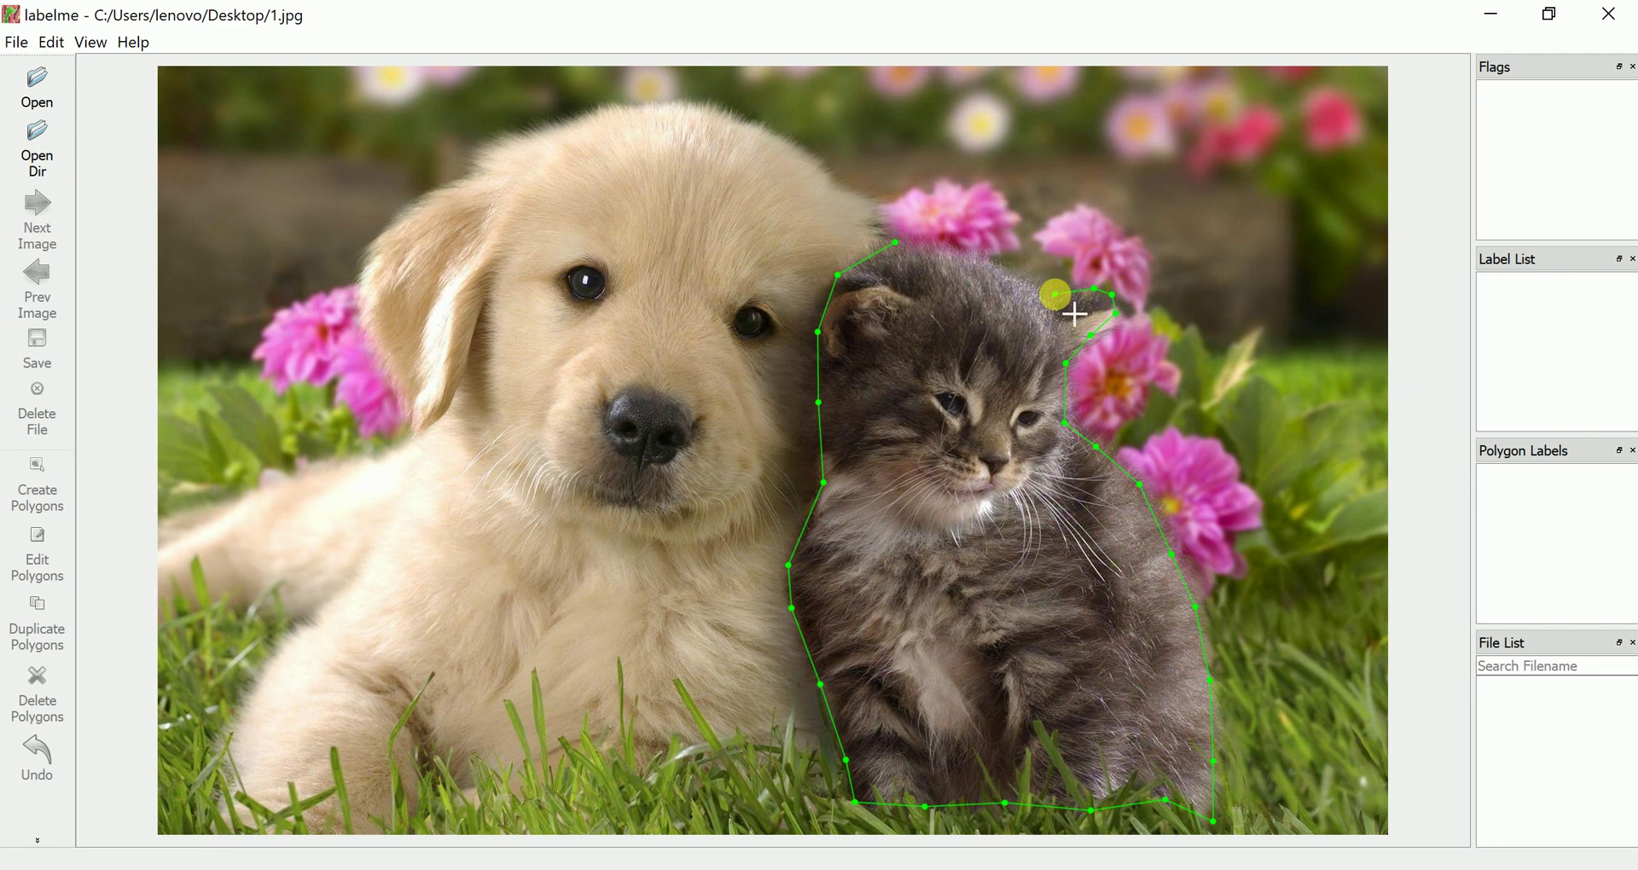
left_click(1054, 294)
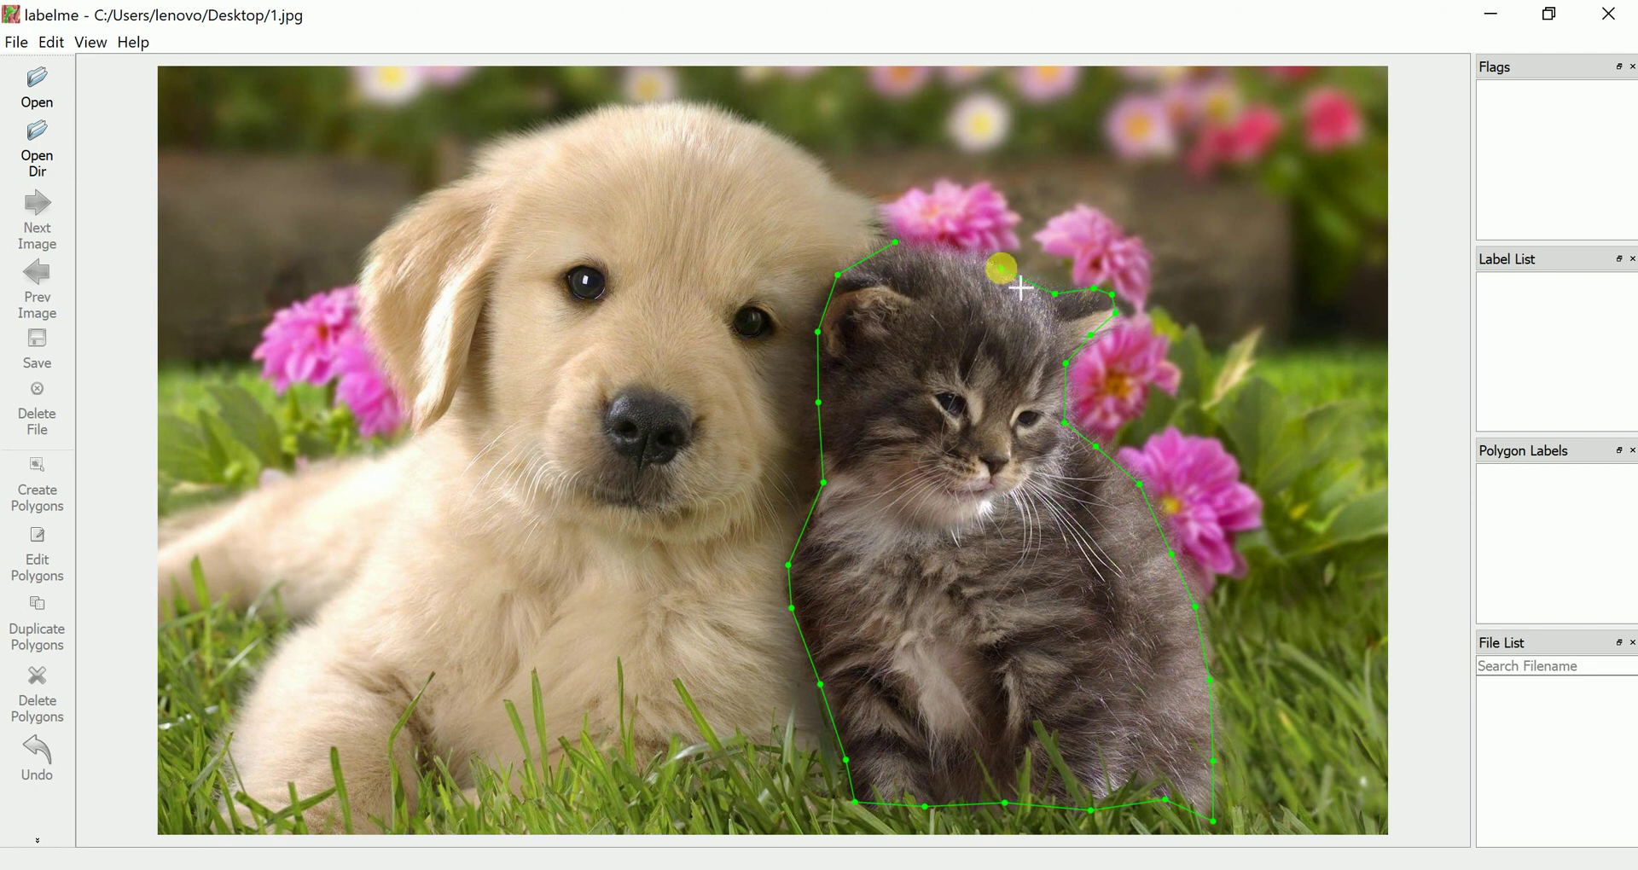
left_click(1006, 261)
left_click(961, 250)
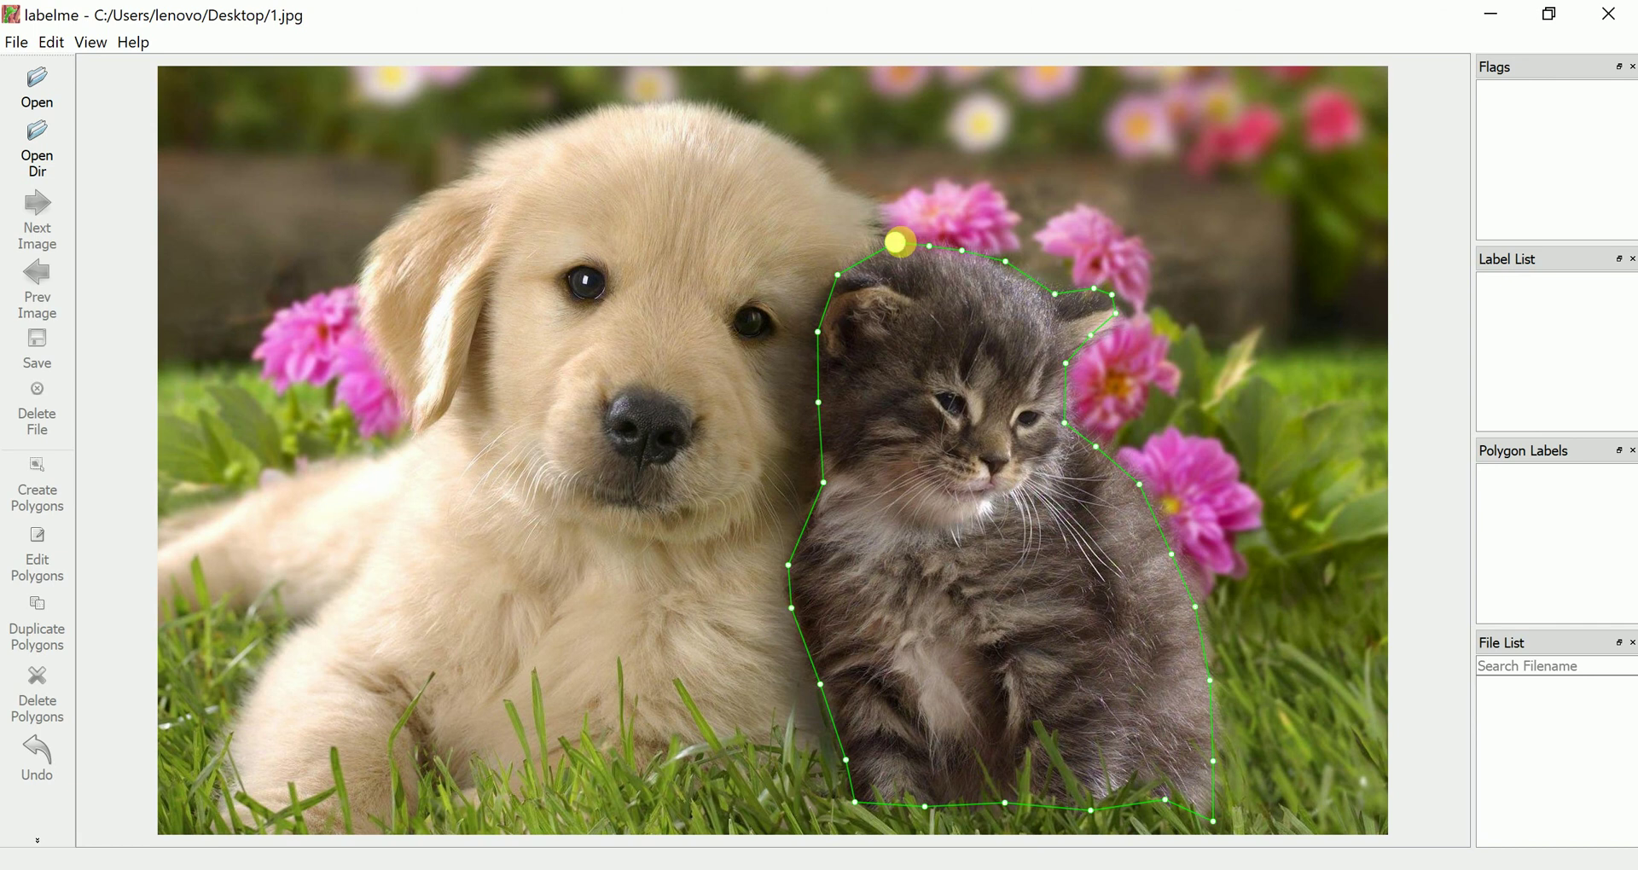
Step: Close the kitten polygon at its first vertex and label it 'Cat'
left_click(909, 249)
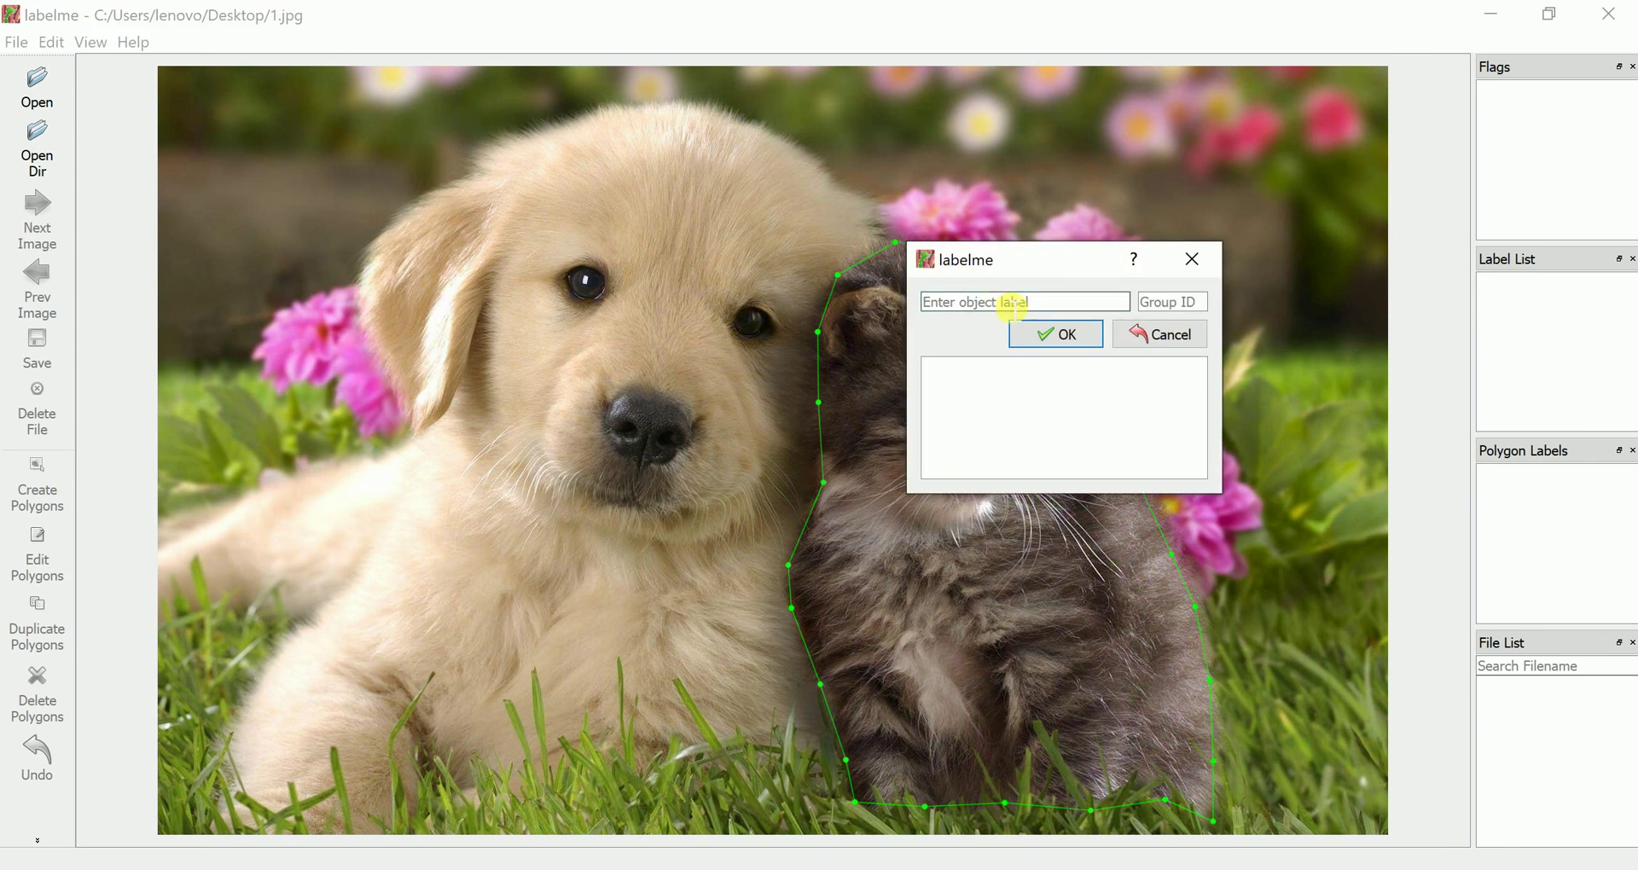
type("Cat")
left_click(1065, 334)
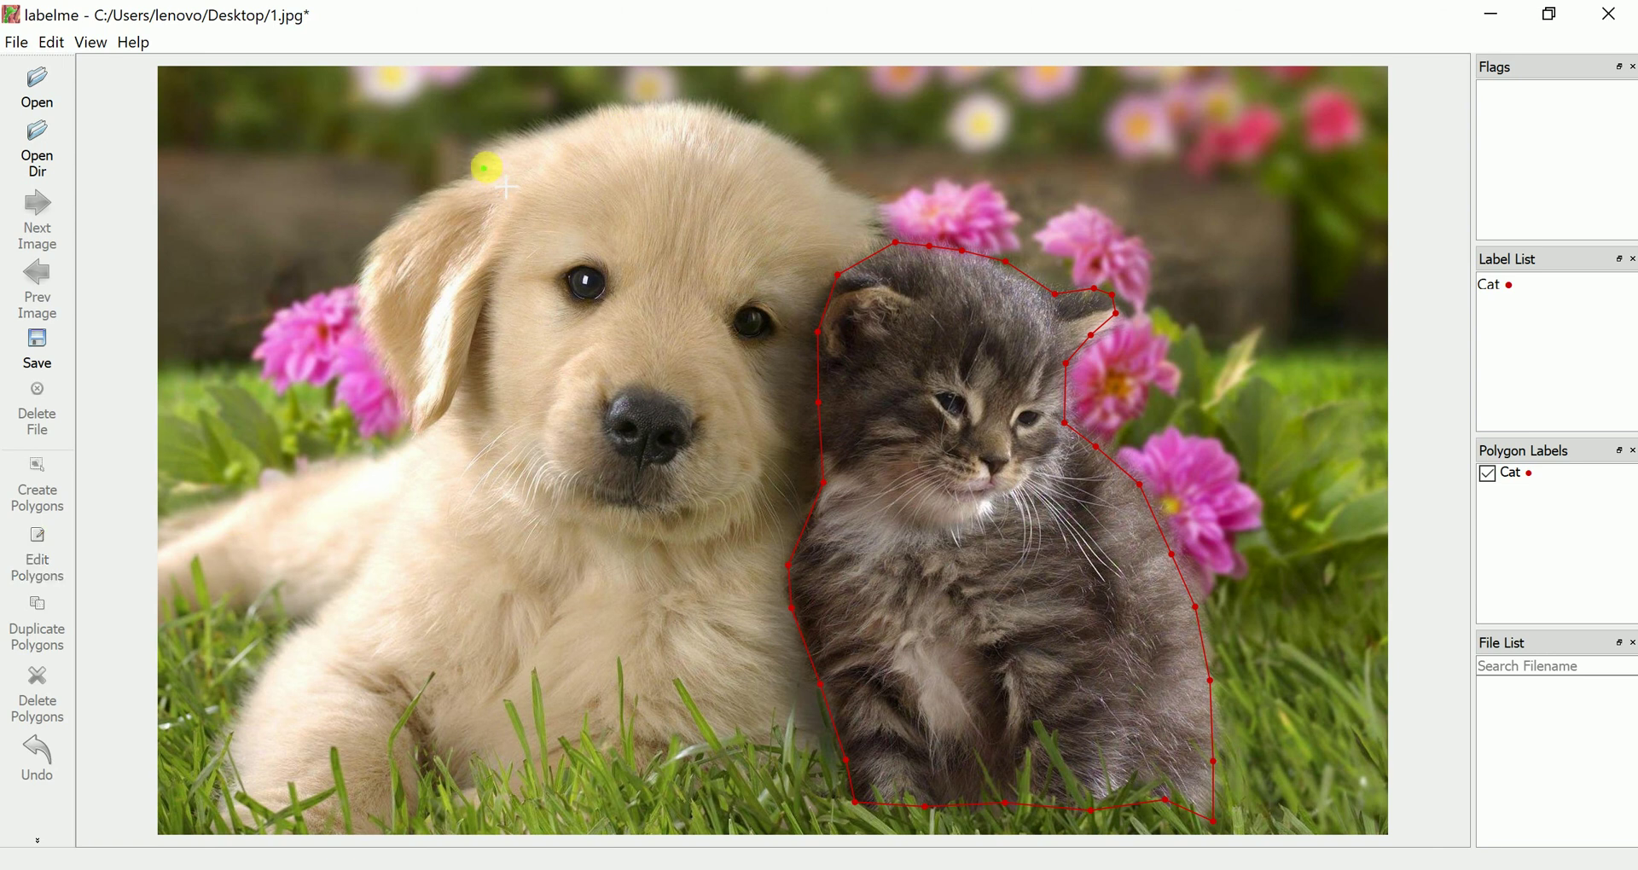
Step: Start the puppy polygon at its ear and trace down its back, legs and paw
left_click(484, 169)
left_click(381, 229)
left_click(362, 299)
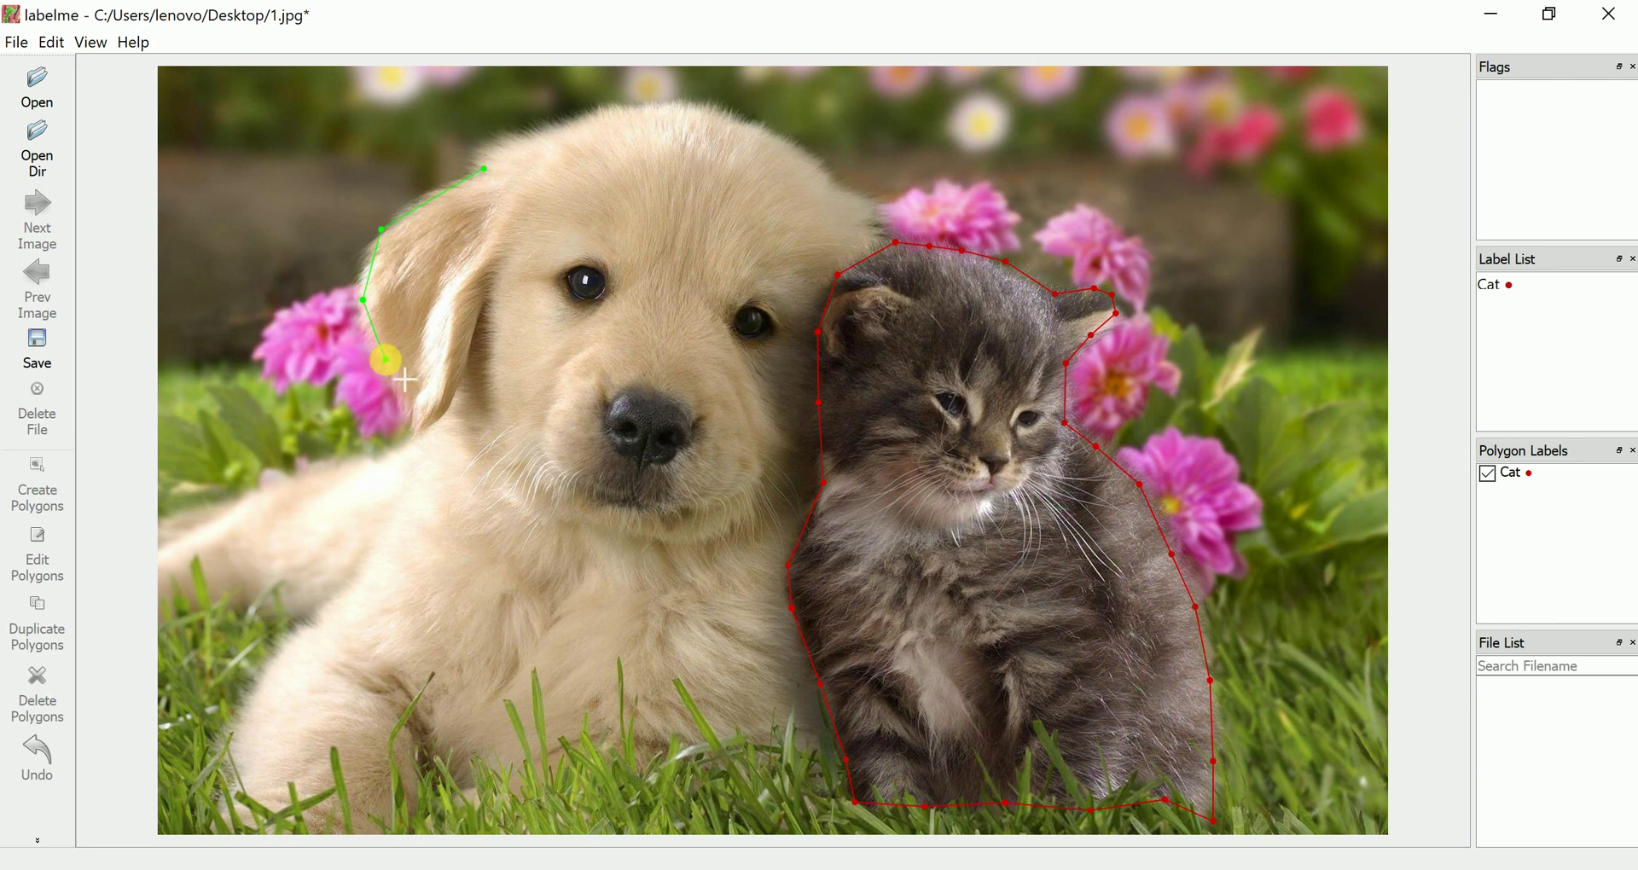
left_click(385, 359)
left_click(413, 426)
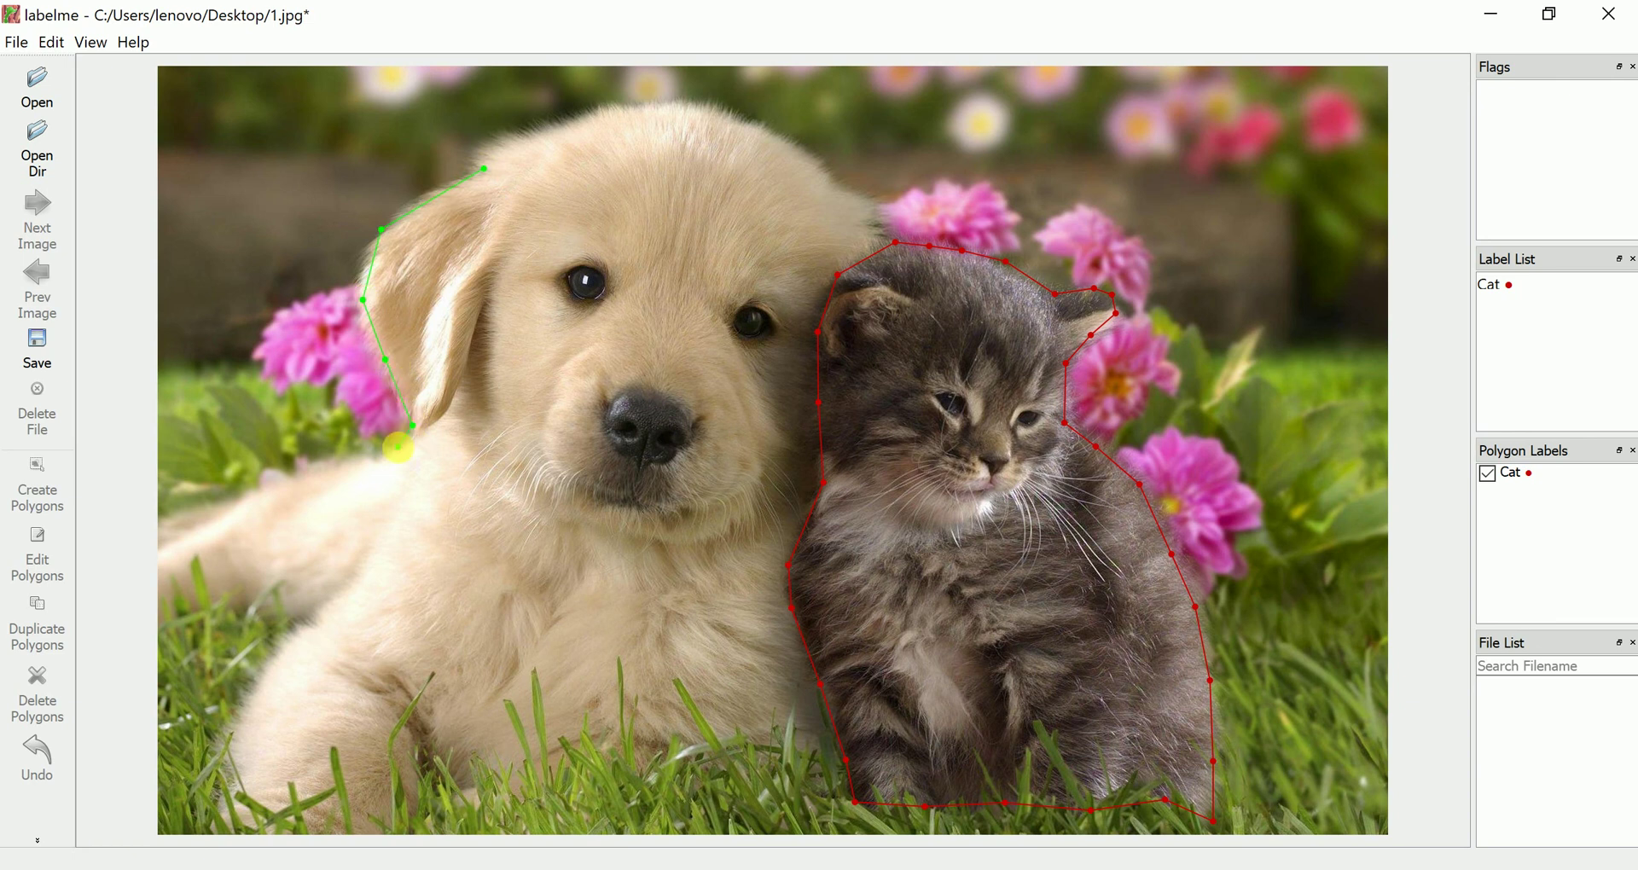
left_click(406, 448)
left_click(318, 473)
left_click(256, 479)
left_click(167, 551)
left_click(158, 570)
left_click(157, 607)
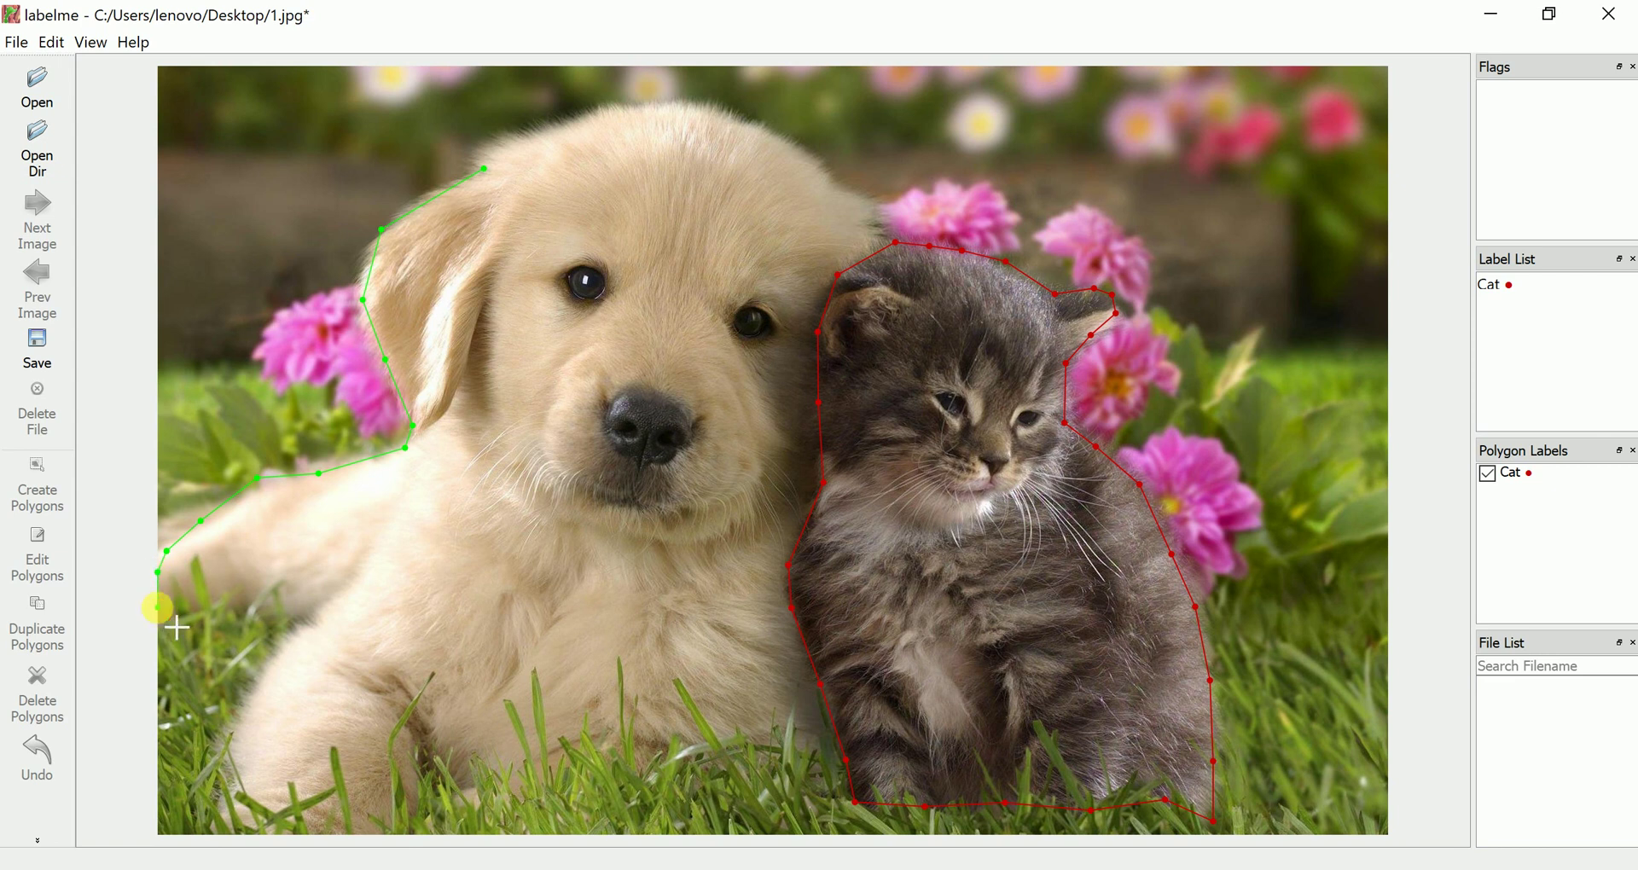
left_click(211, 609)
left_click(290, 607)
left_click(314, 607)
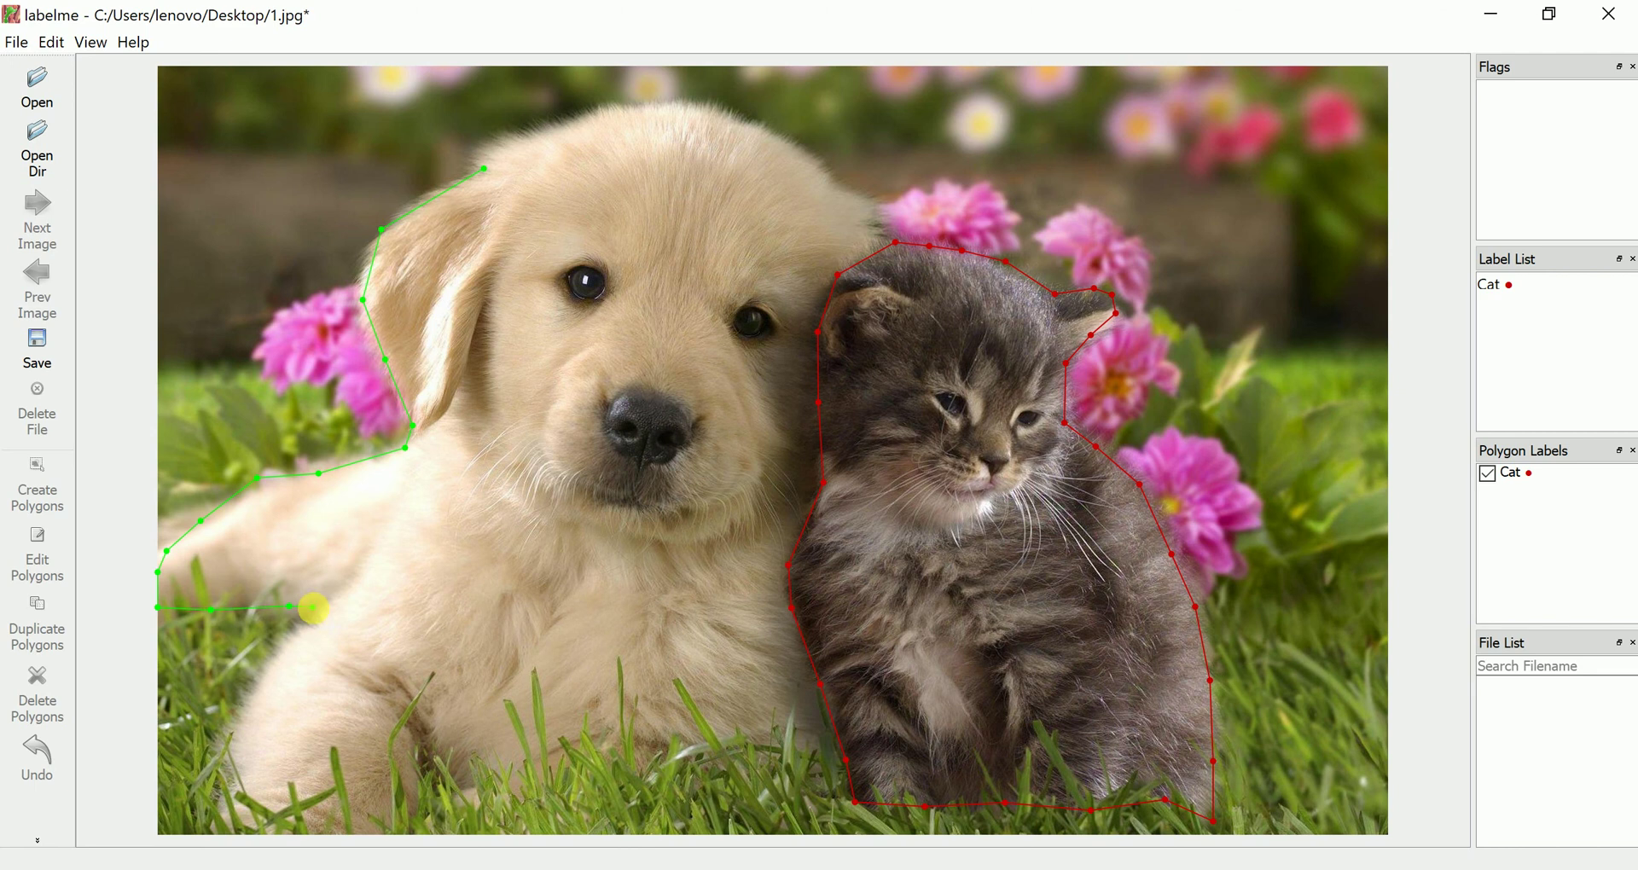
left_click(252, 687)
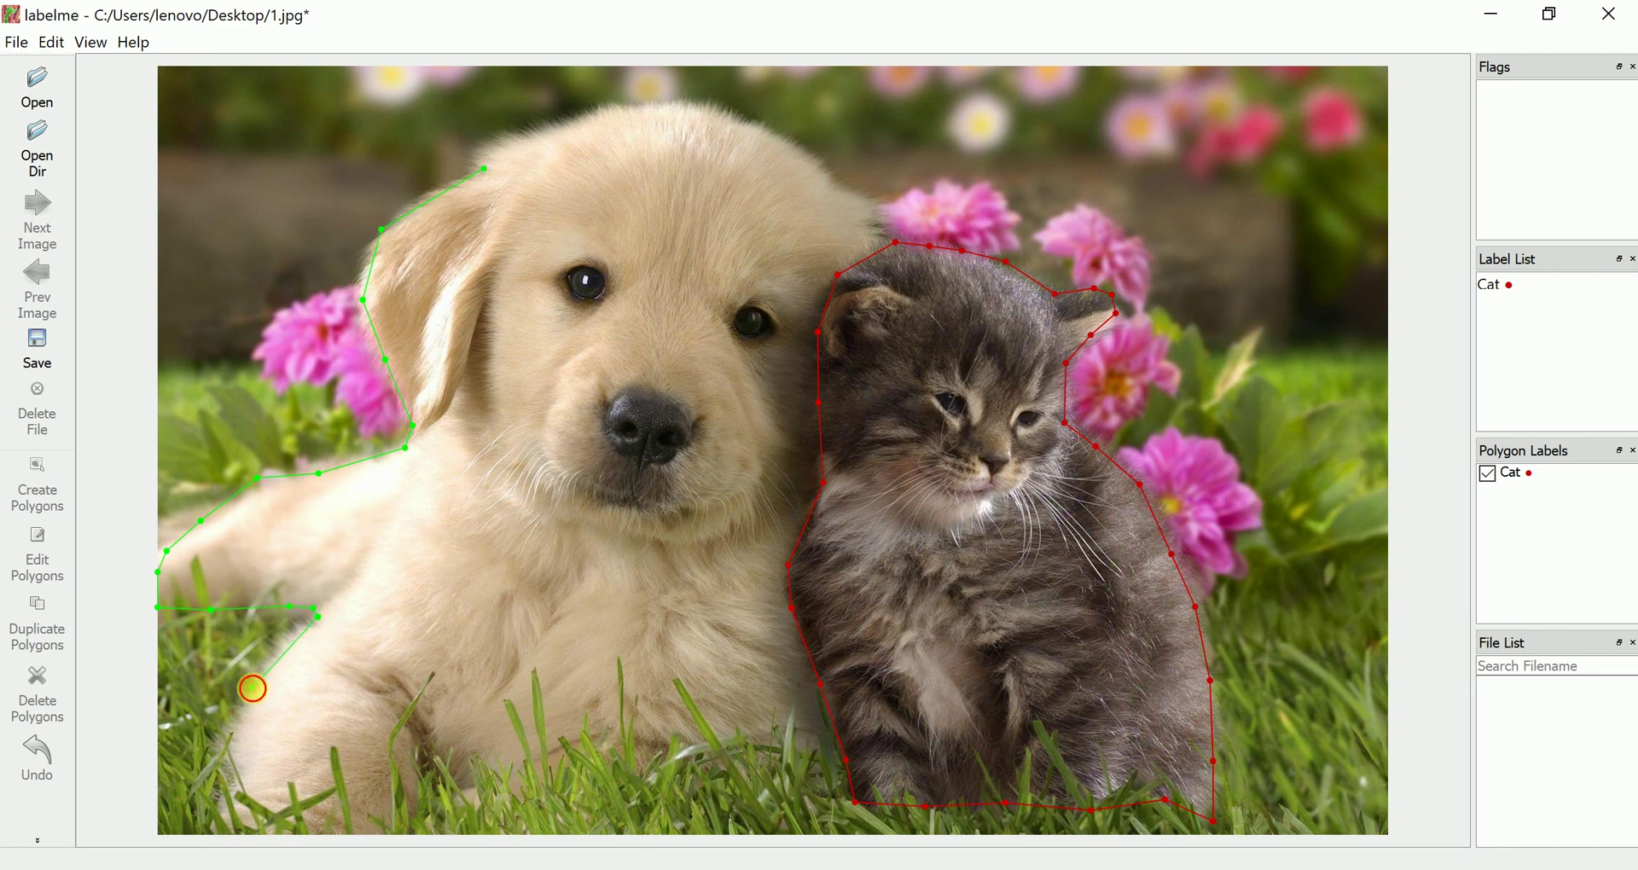
left_click(232, 744)
left_click(231, 755)
left_click(229, 778)
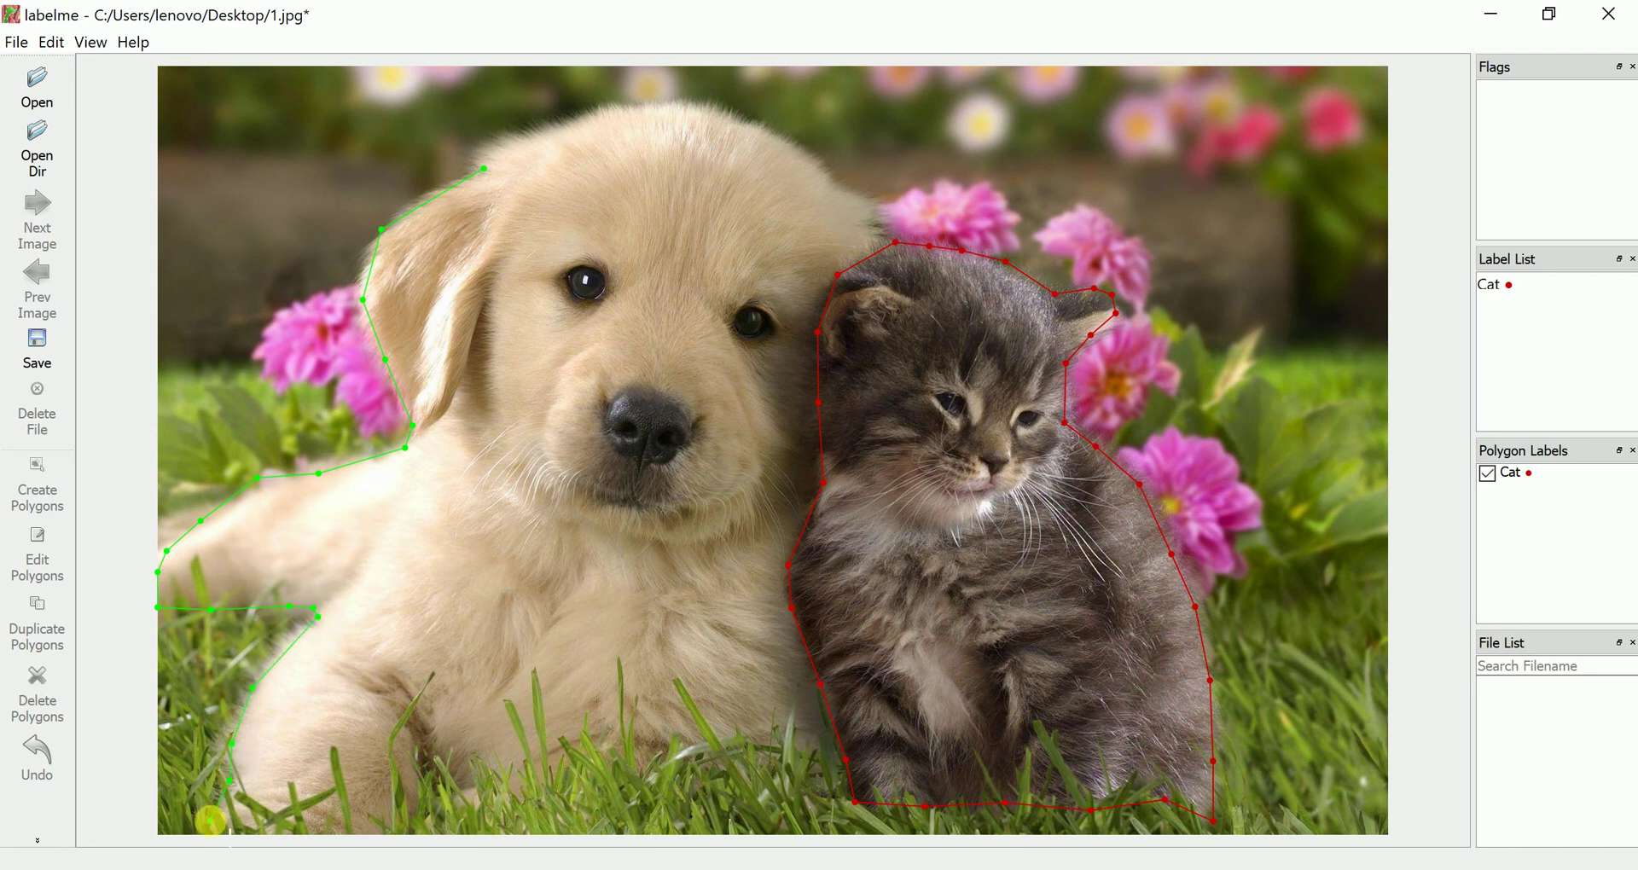
left_click(210, 821)
left_click(245, 830)
left_click(287, 833)
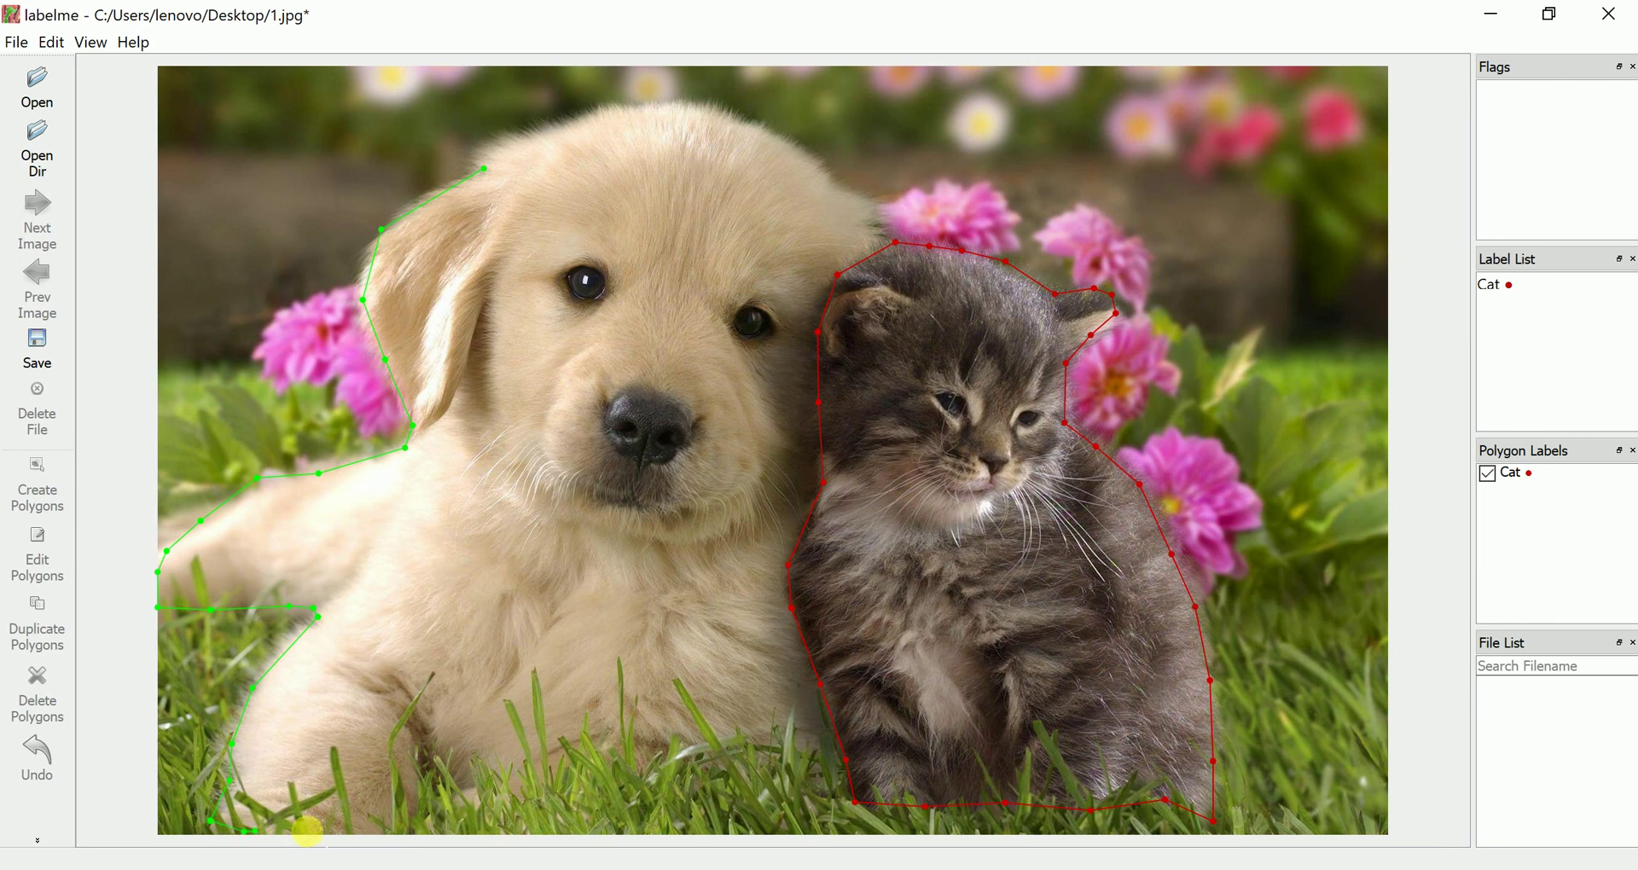
left_click(385, 829)
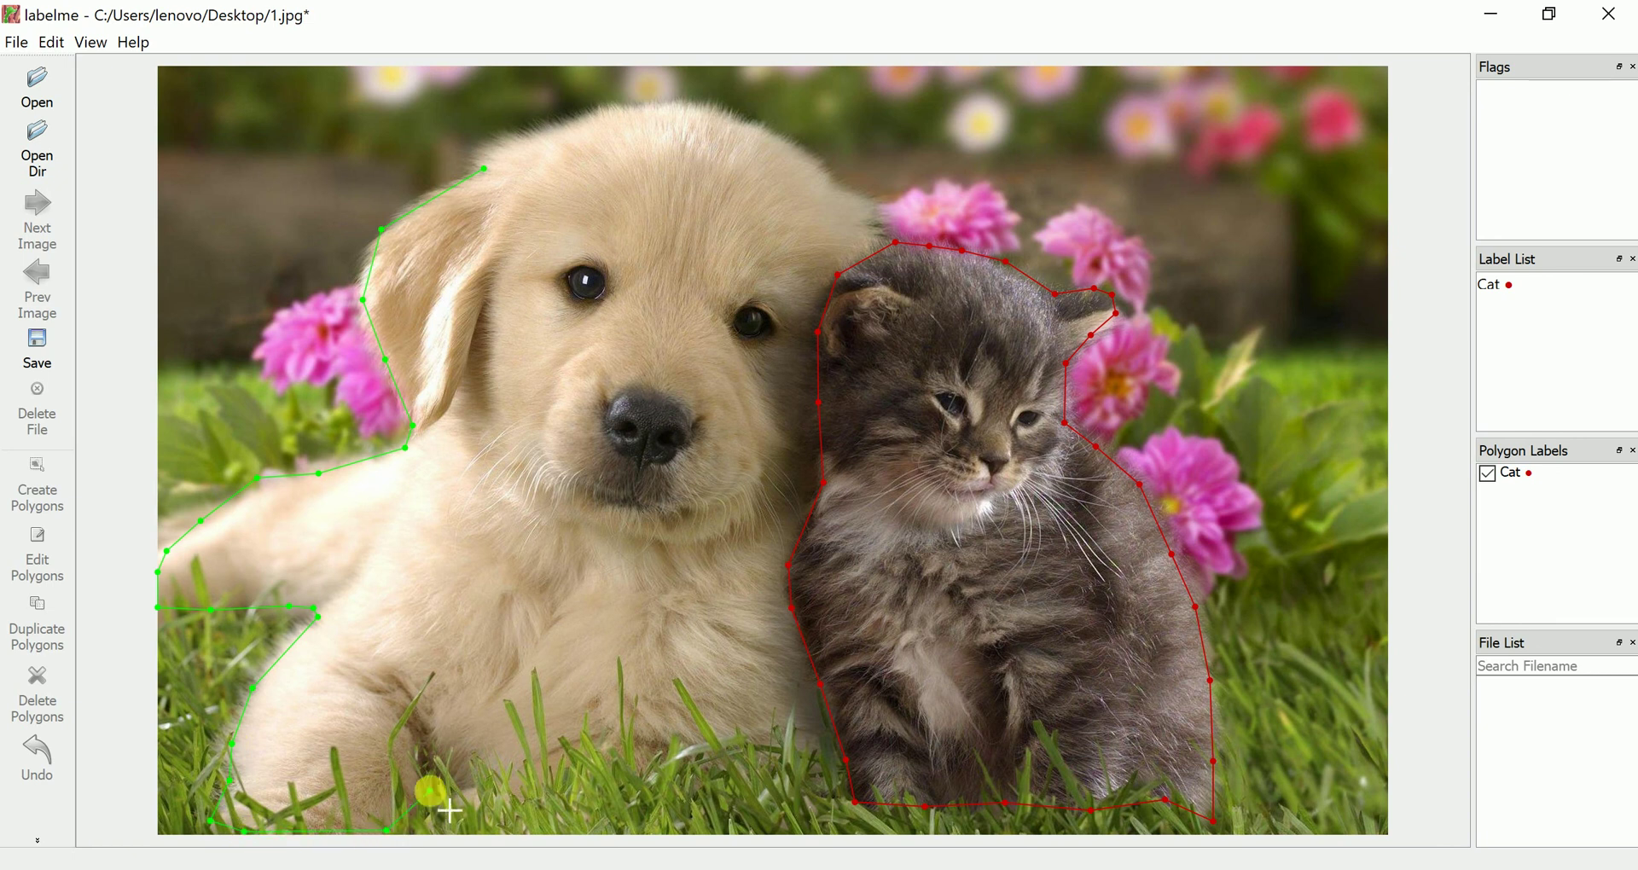
Step: Continue the polygon along the puppy's bottom edge and up its side beside the kitten
left_click(430, 790)
left_click(495, 783)
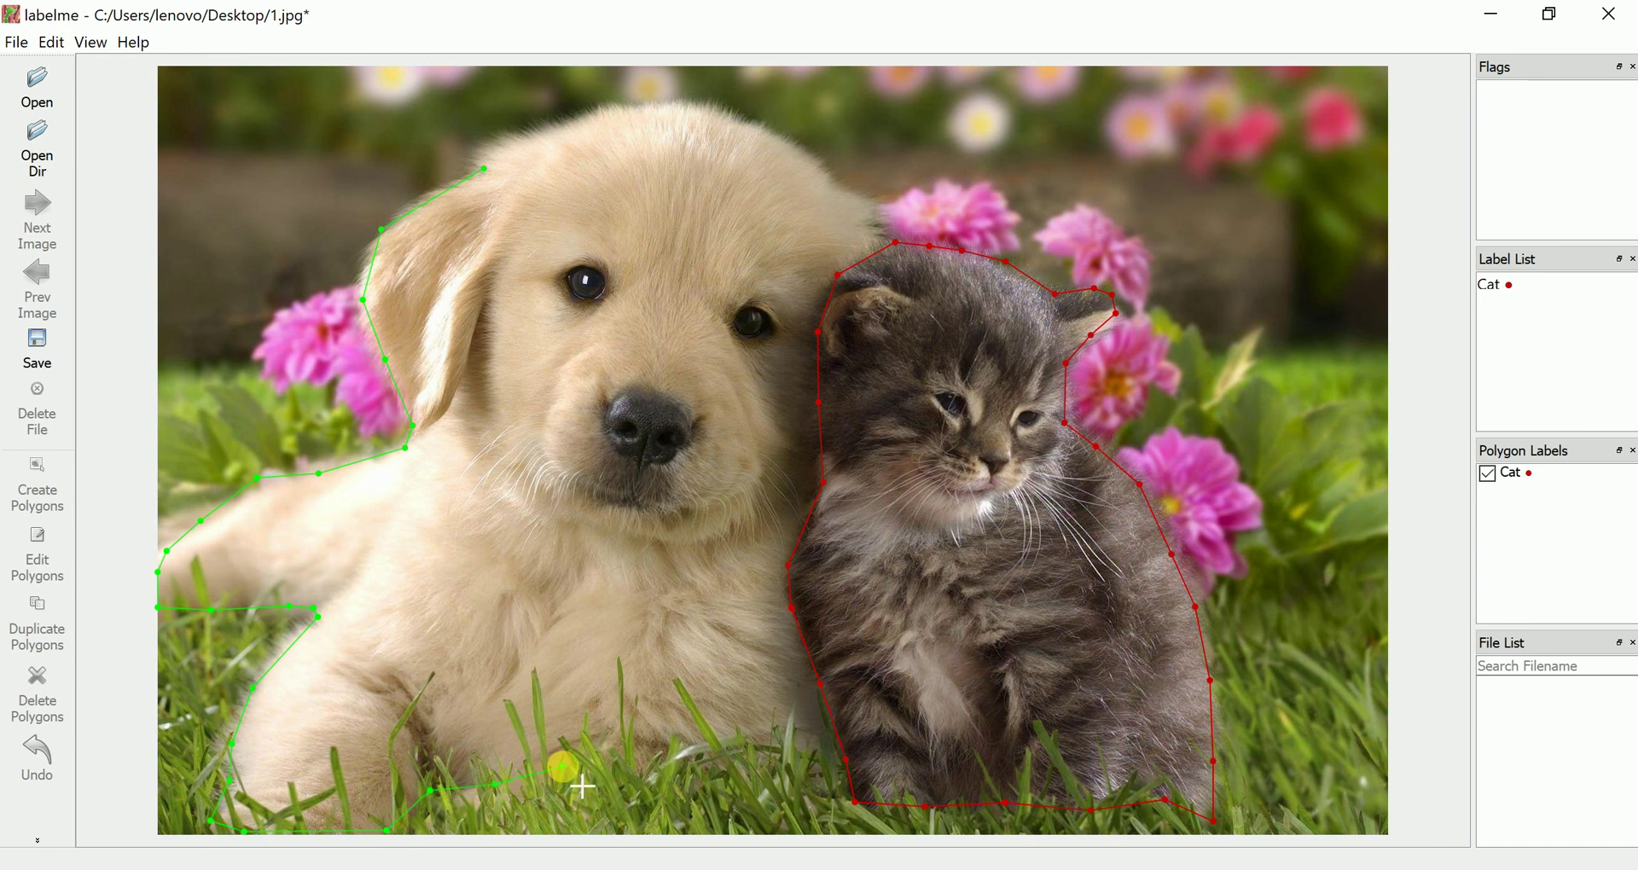
left_click(563, 765)
left_click(661, 757)
left_click(740, 774)
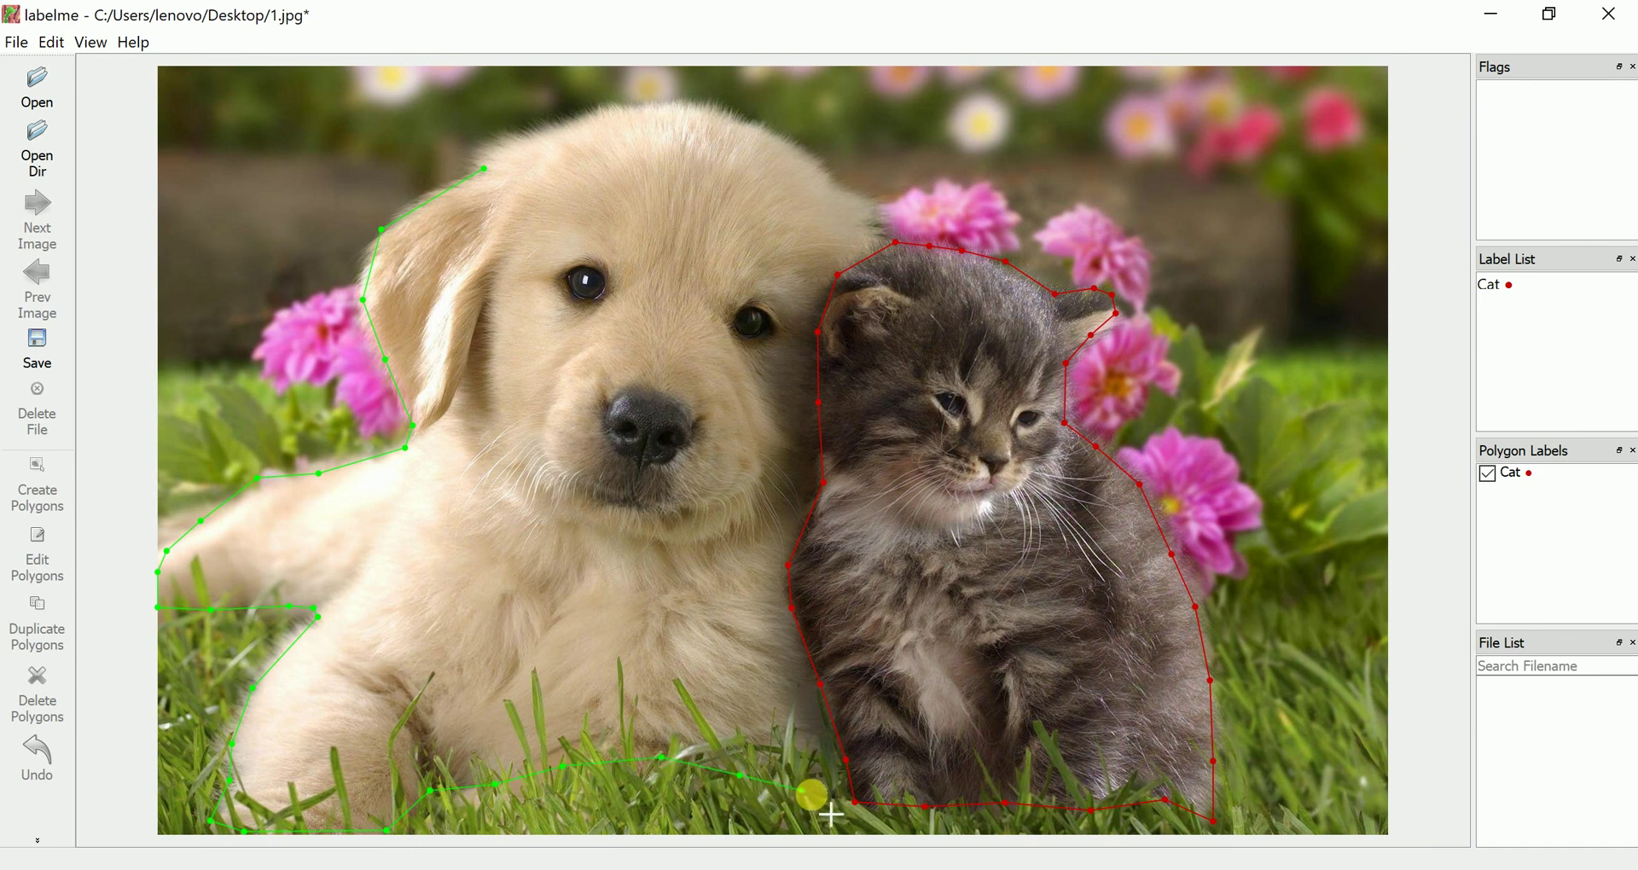
left_click(812, 794)
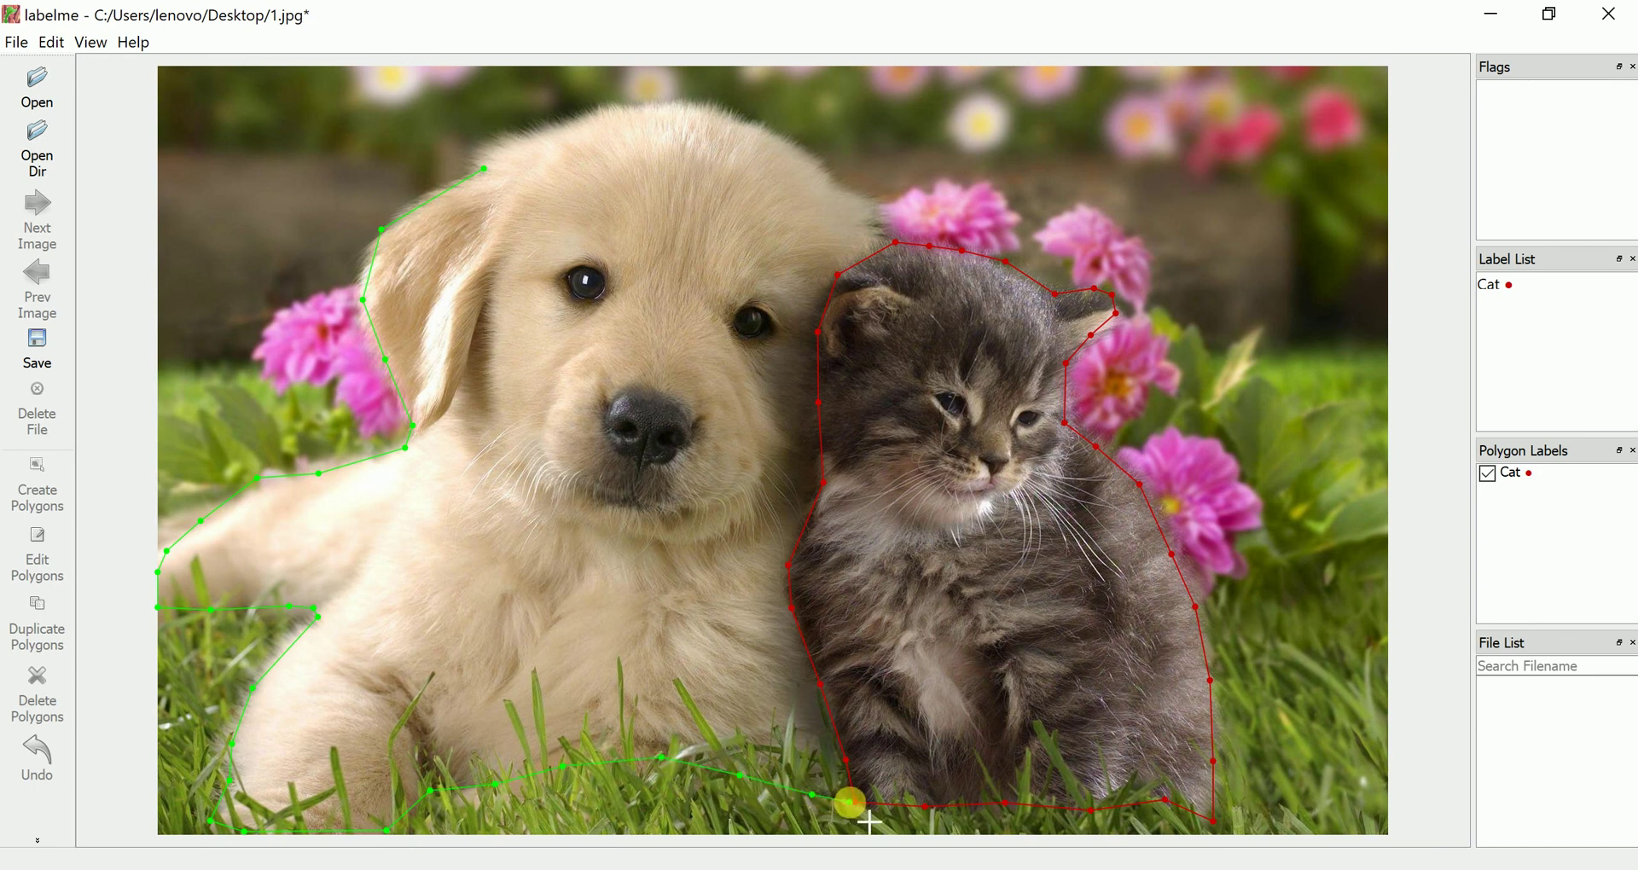
left_click(851, 801)
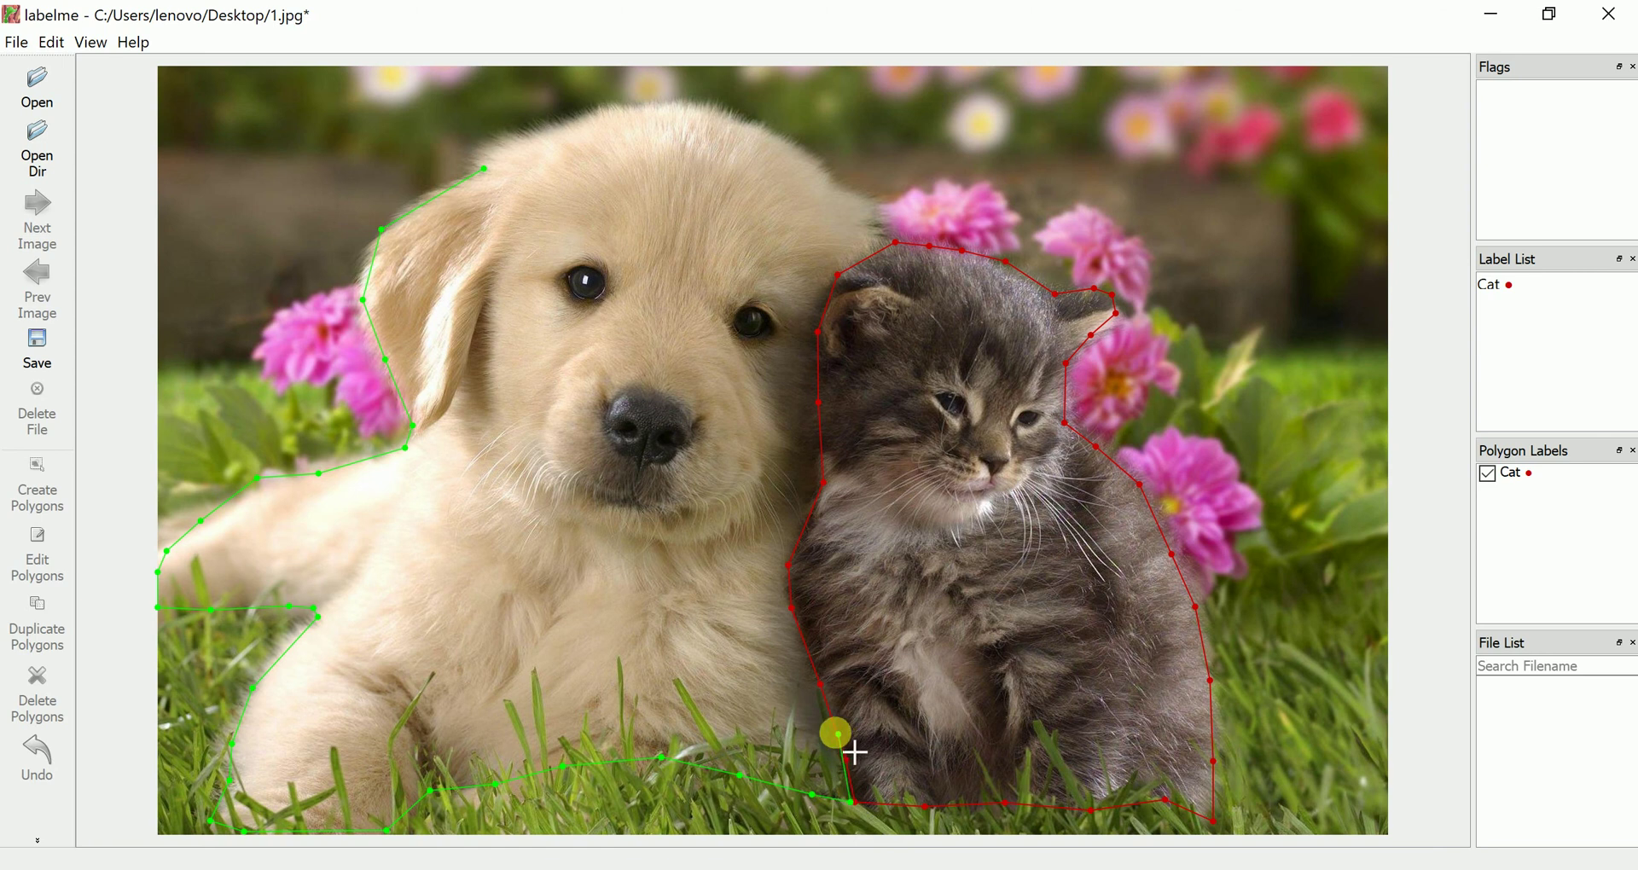
left_click(836, 732)
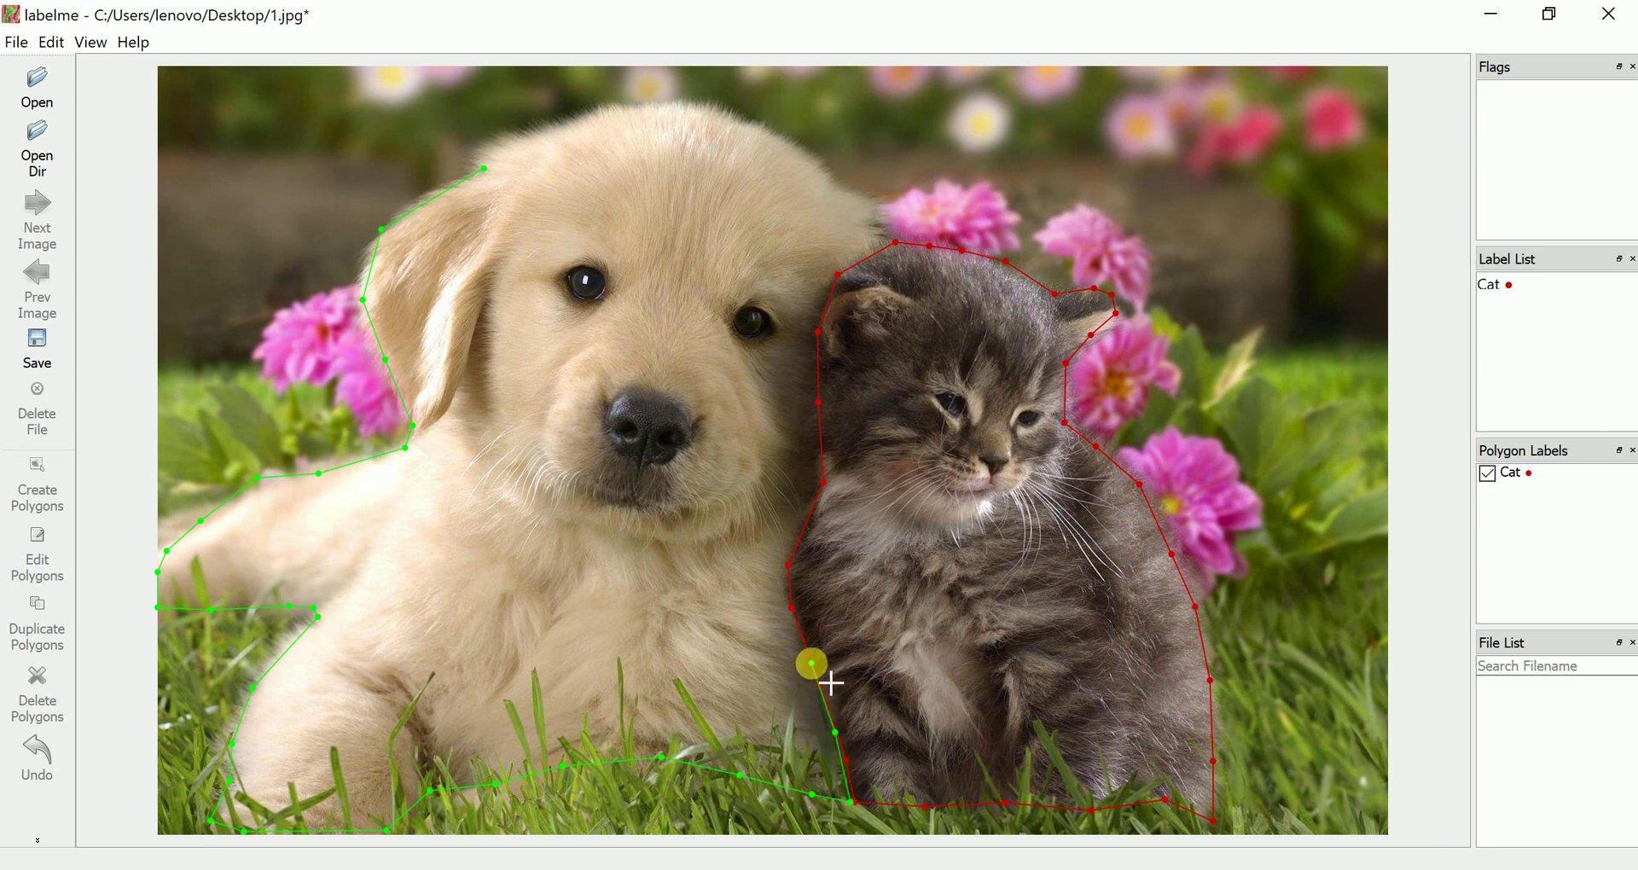
left_click(812, 663)
left_click(794, 619)
left_click(784, 573)
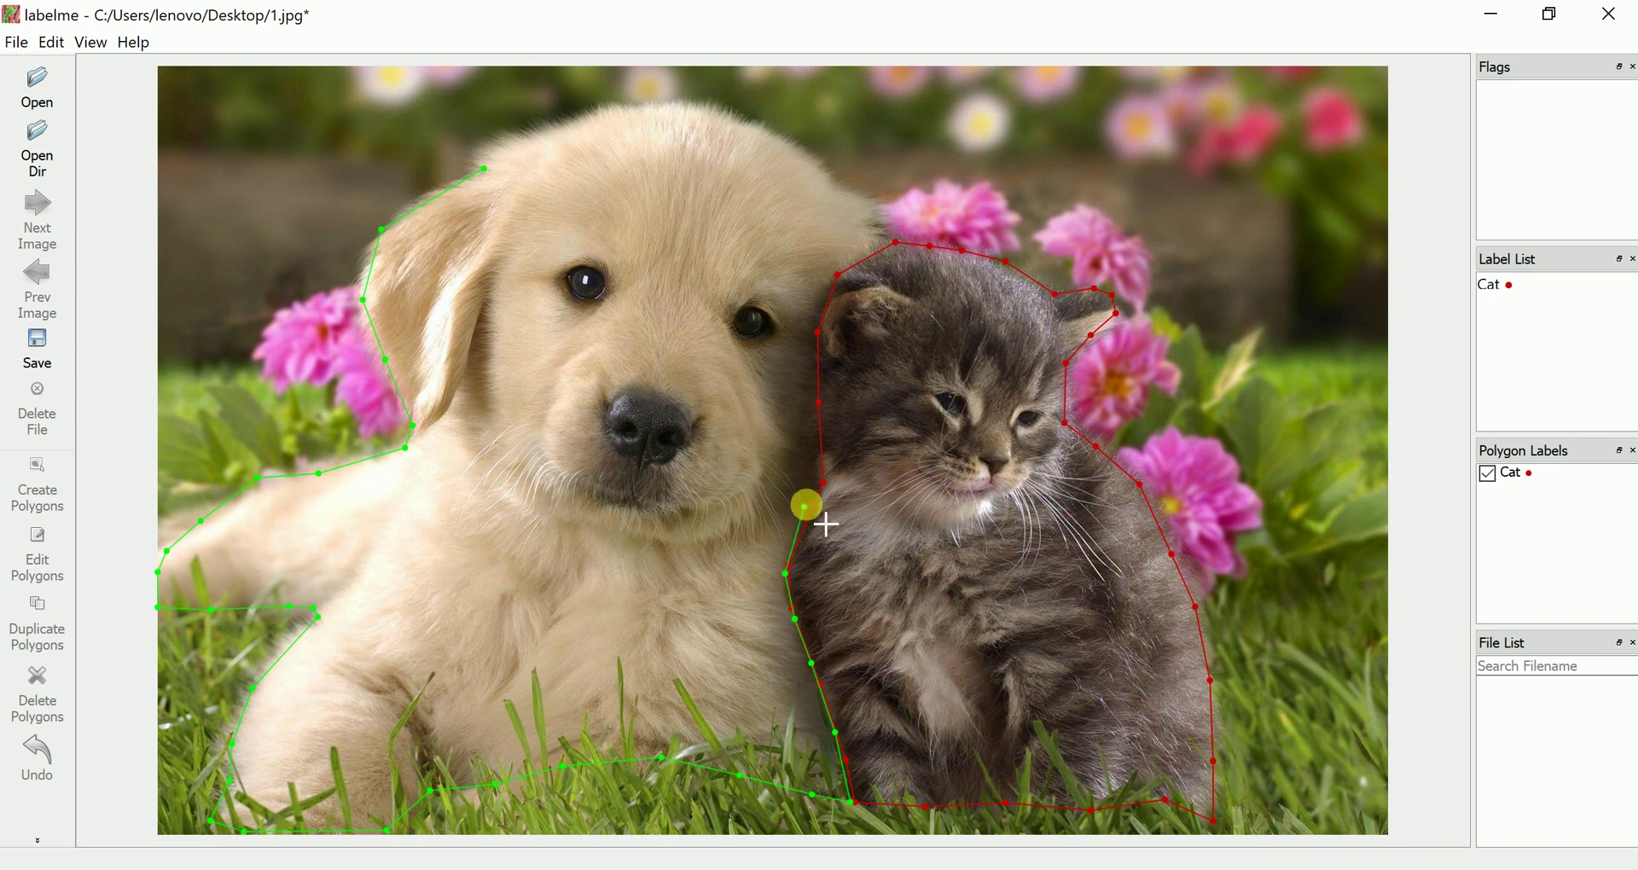
left_click(806, 503)
left_click(814, 461)
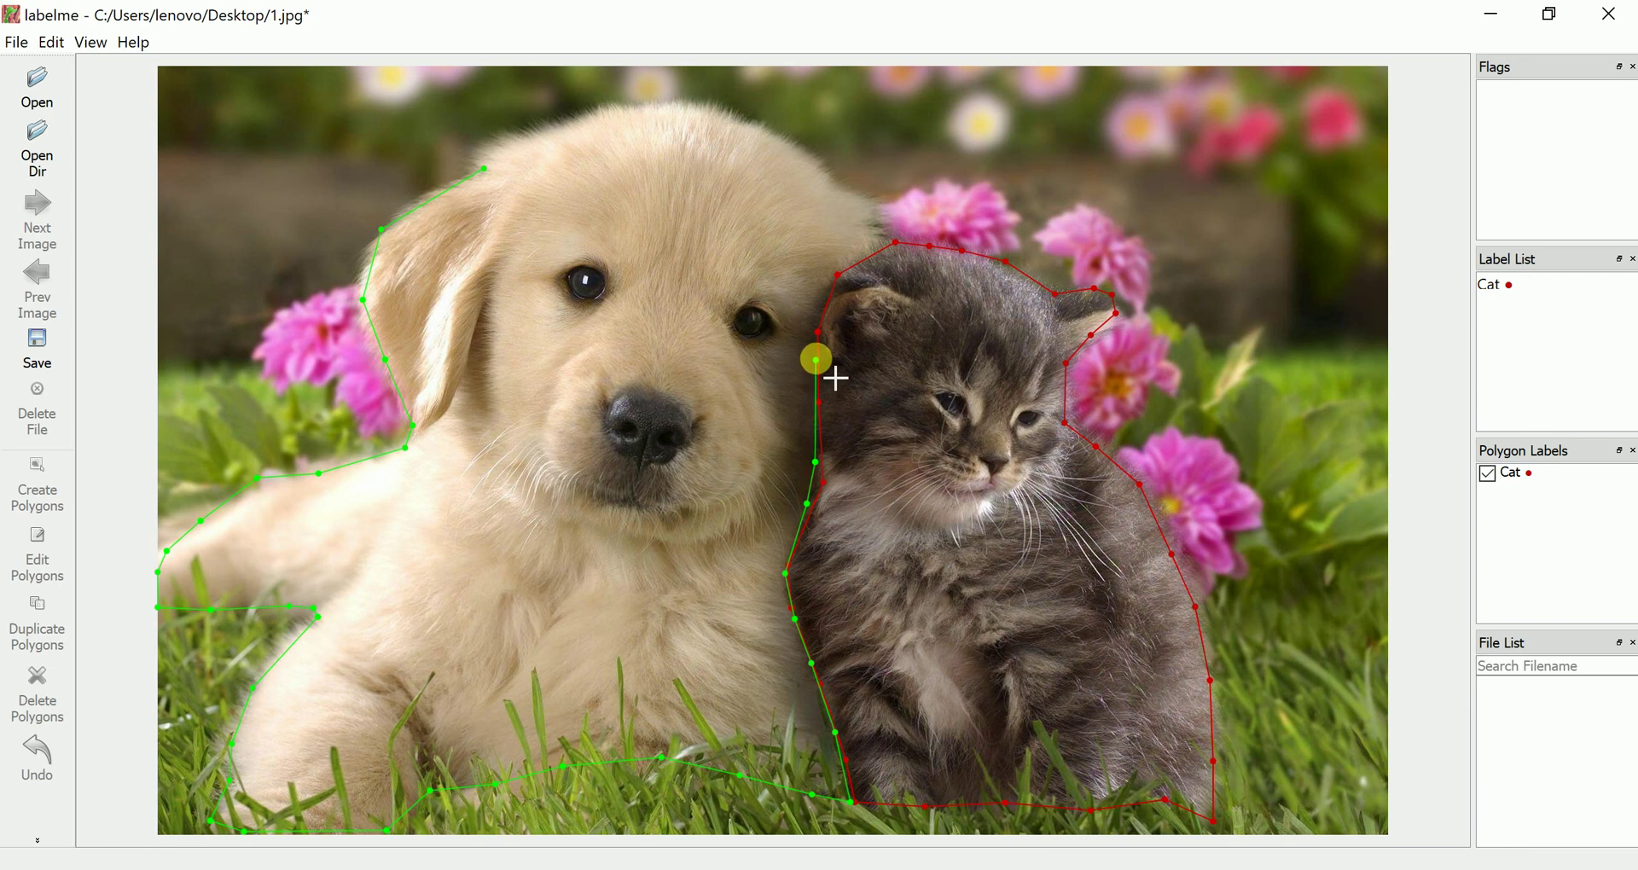
left_click(816, 360)
left_click(816, 322)
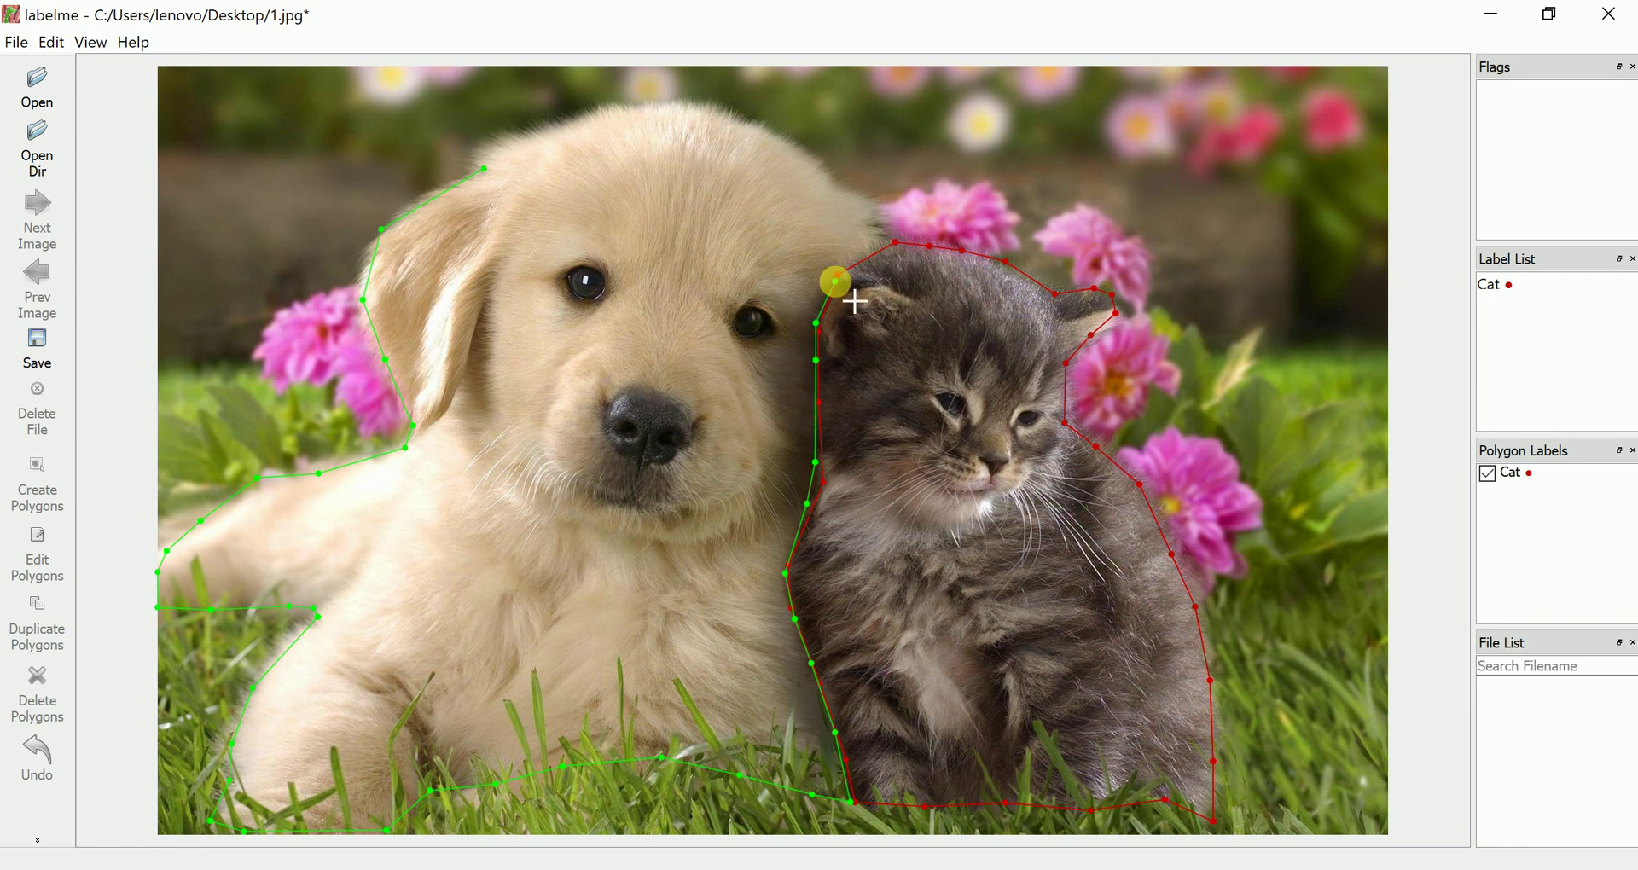
left_click(834, 279)
left_click(867, 253)
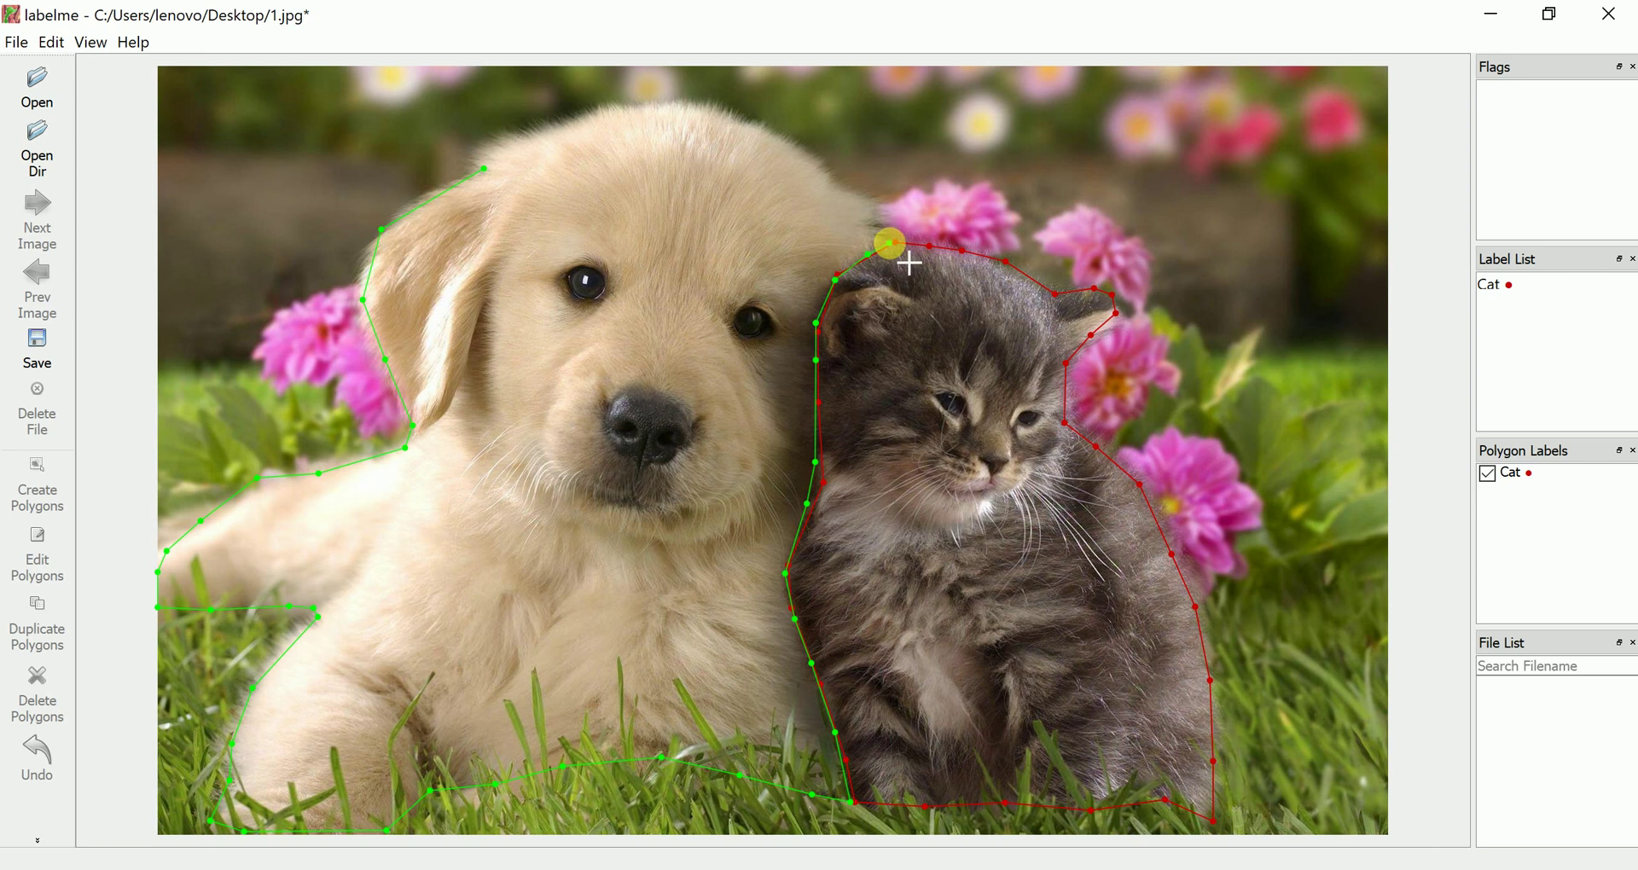
Step: Trace over the top of the puppy's head and close the polygon on its first point
left_click(887, 244)
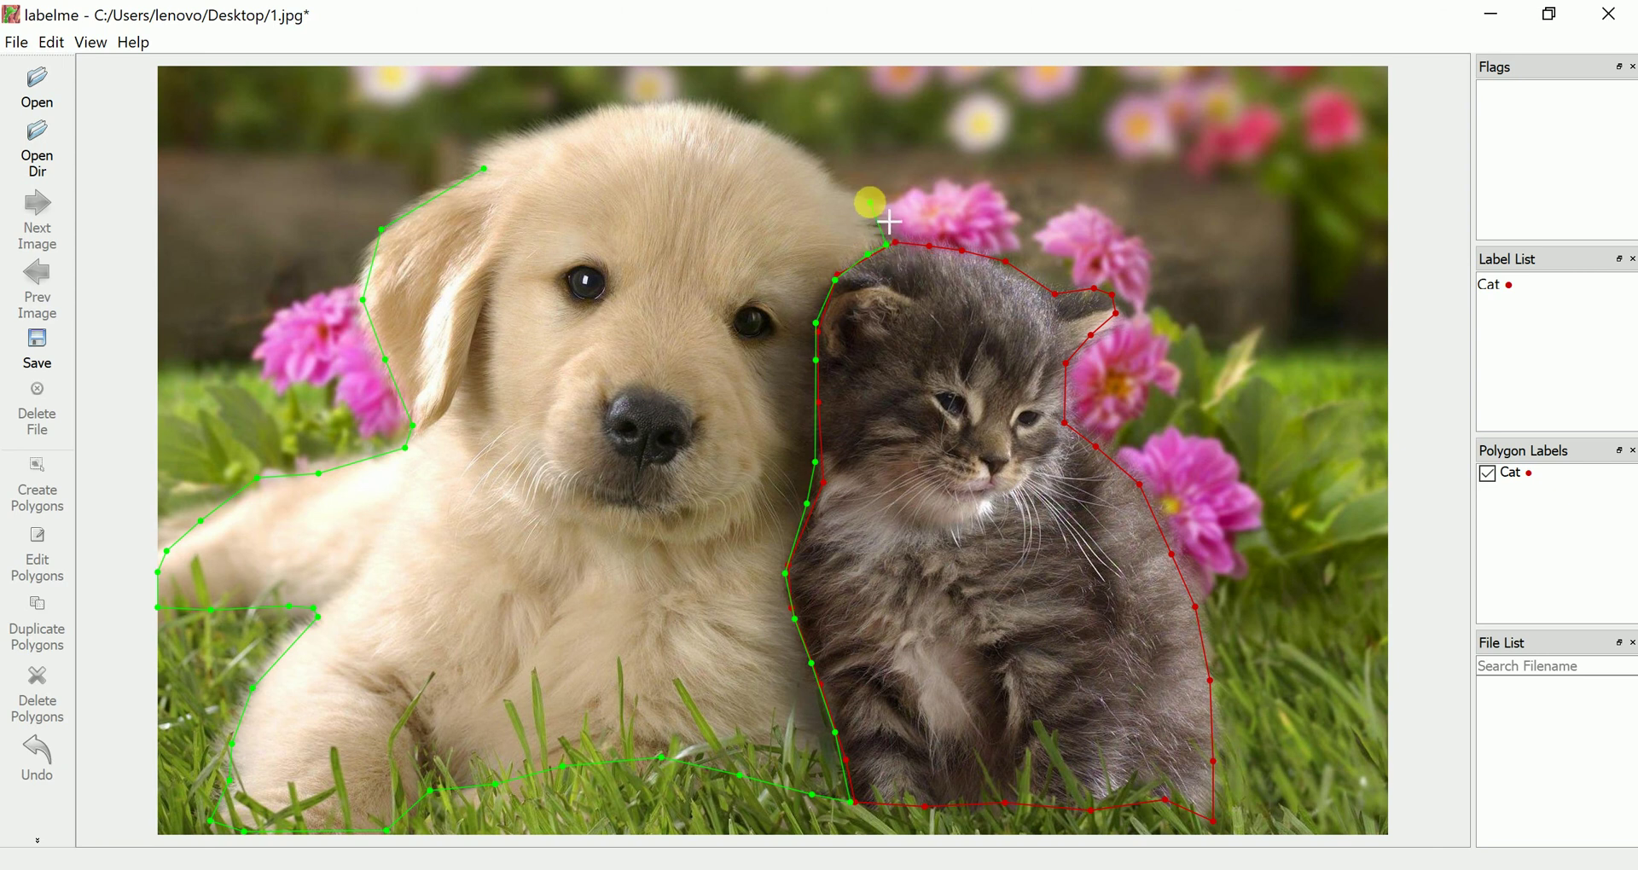
left_click(870, 200)
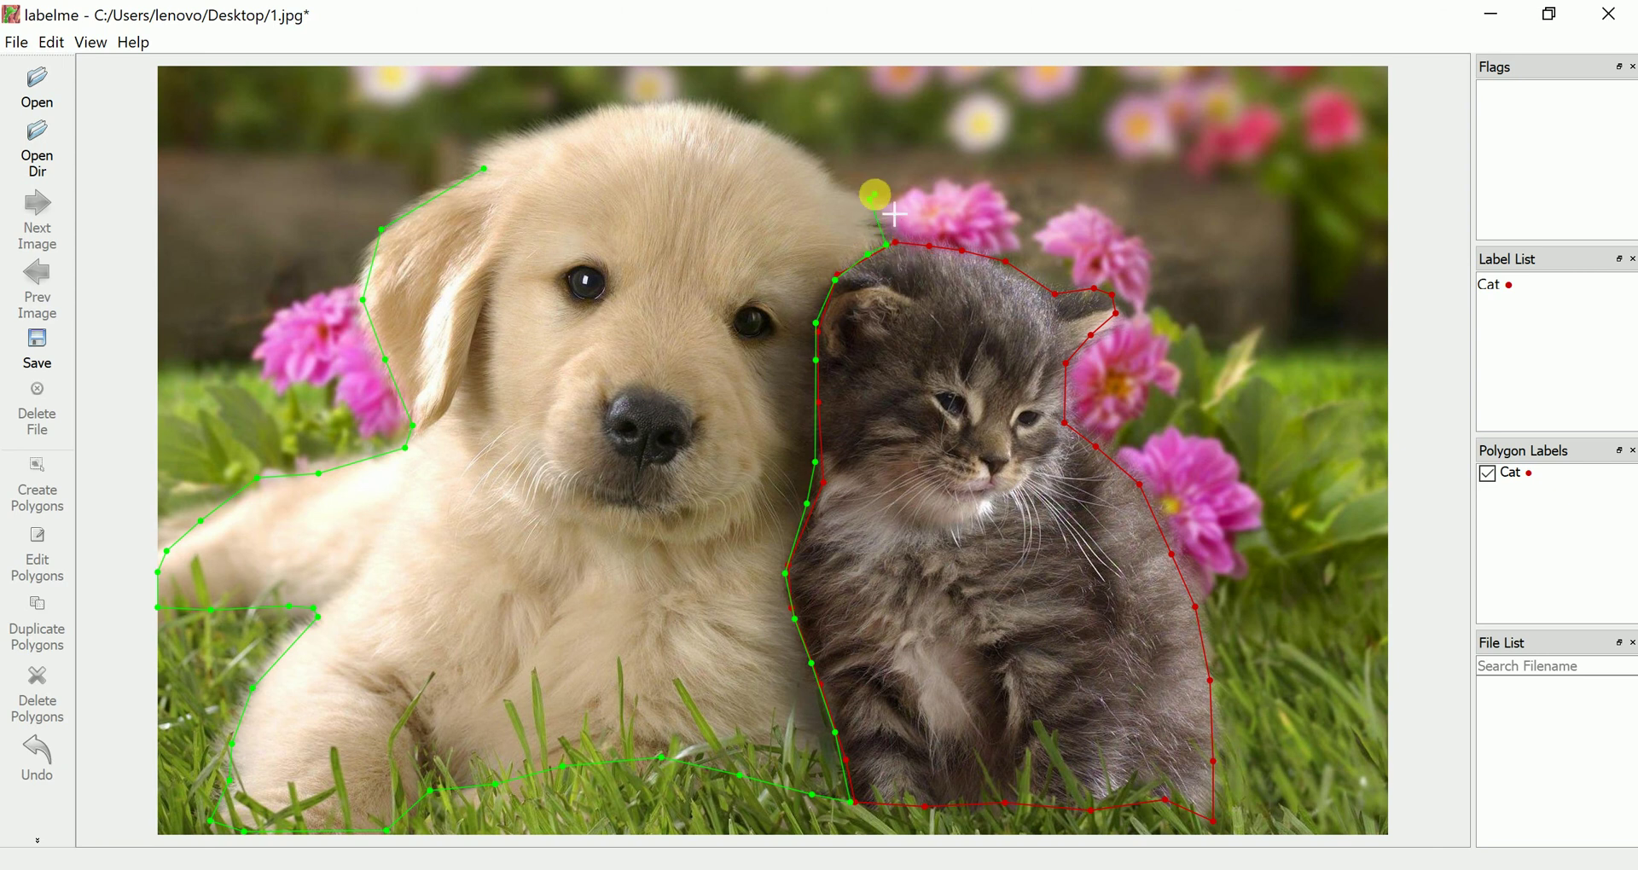
left_click(837, 182)
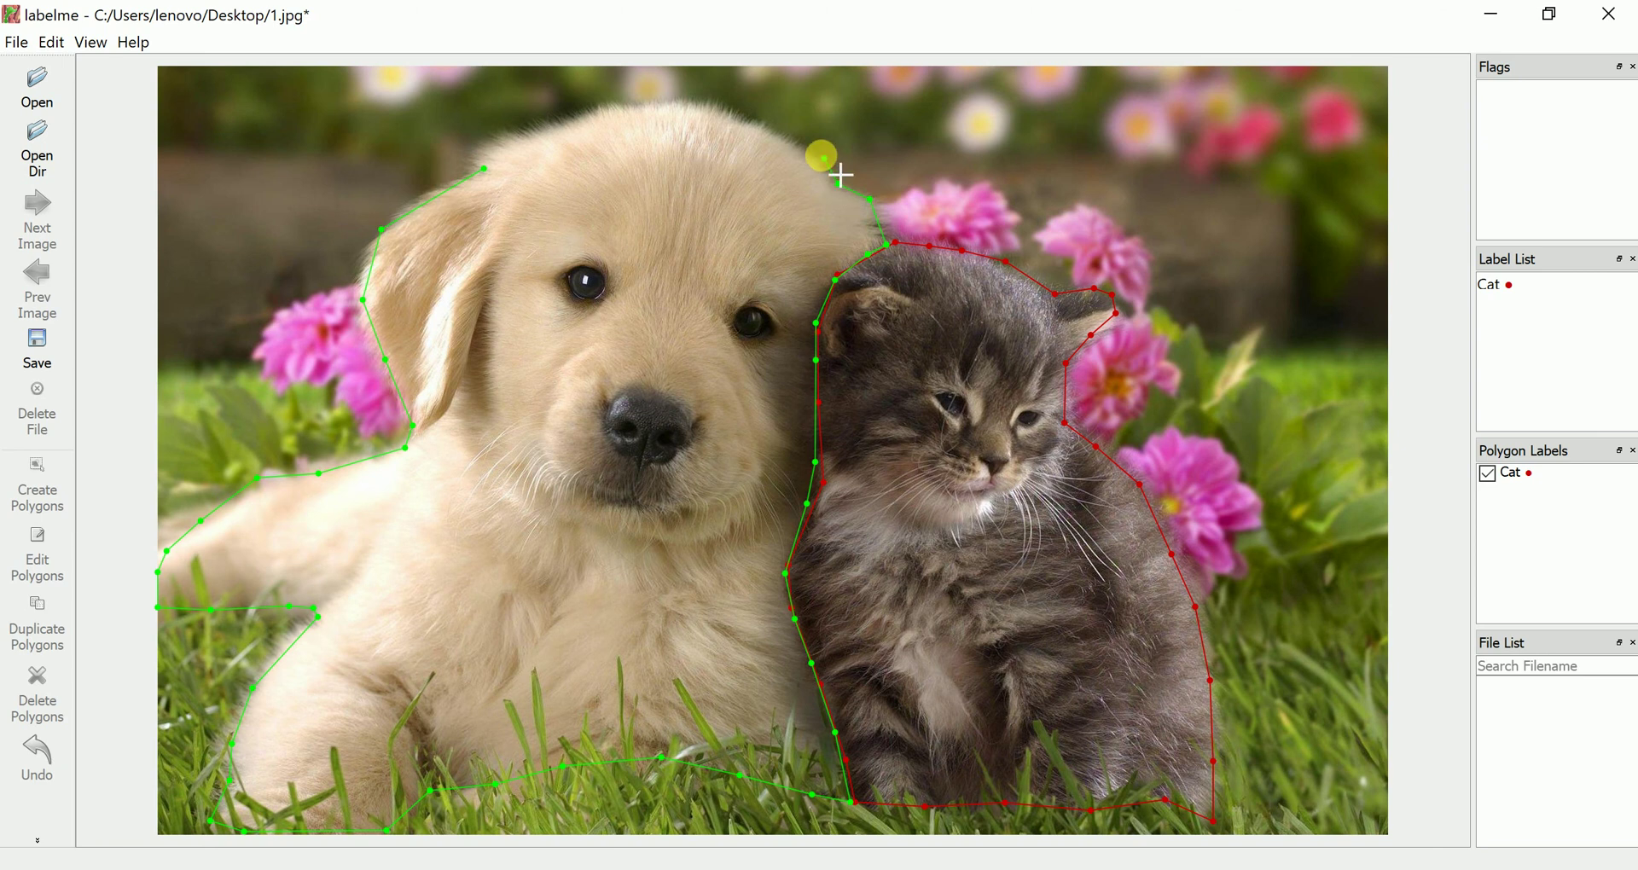
left_click(805, 150)
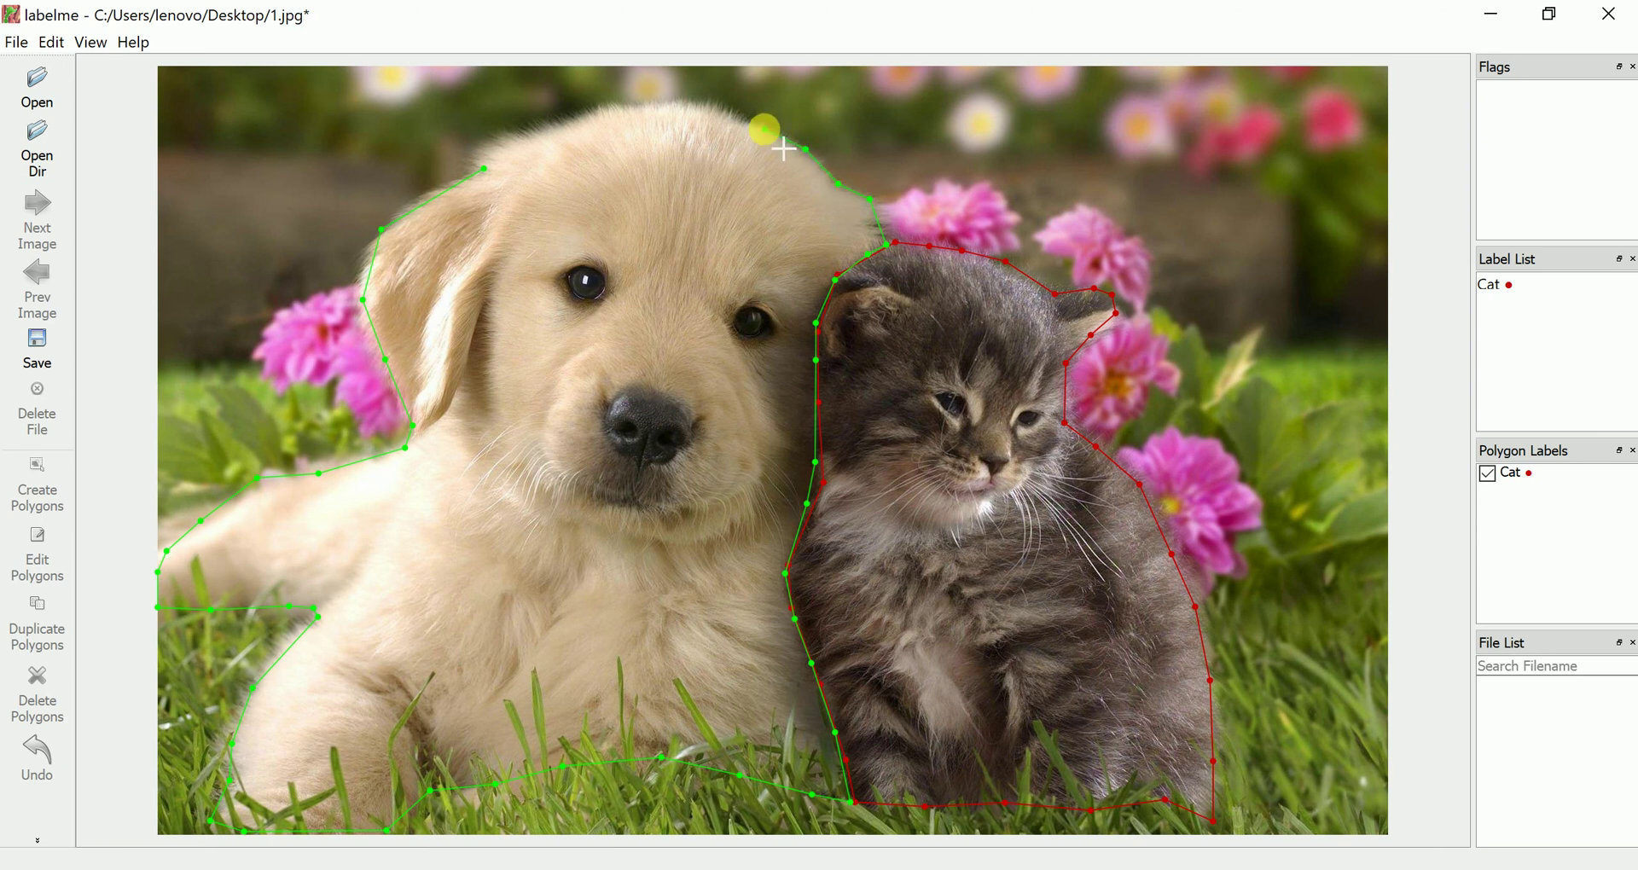
left_click(764, 129)
left_click(723, 110)
left_click(682, 102)
left_click(632, 101)
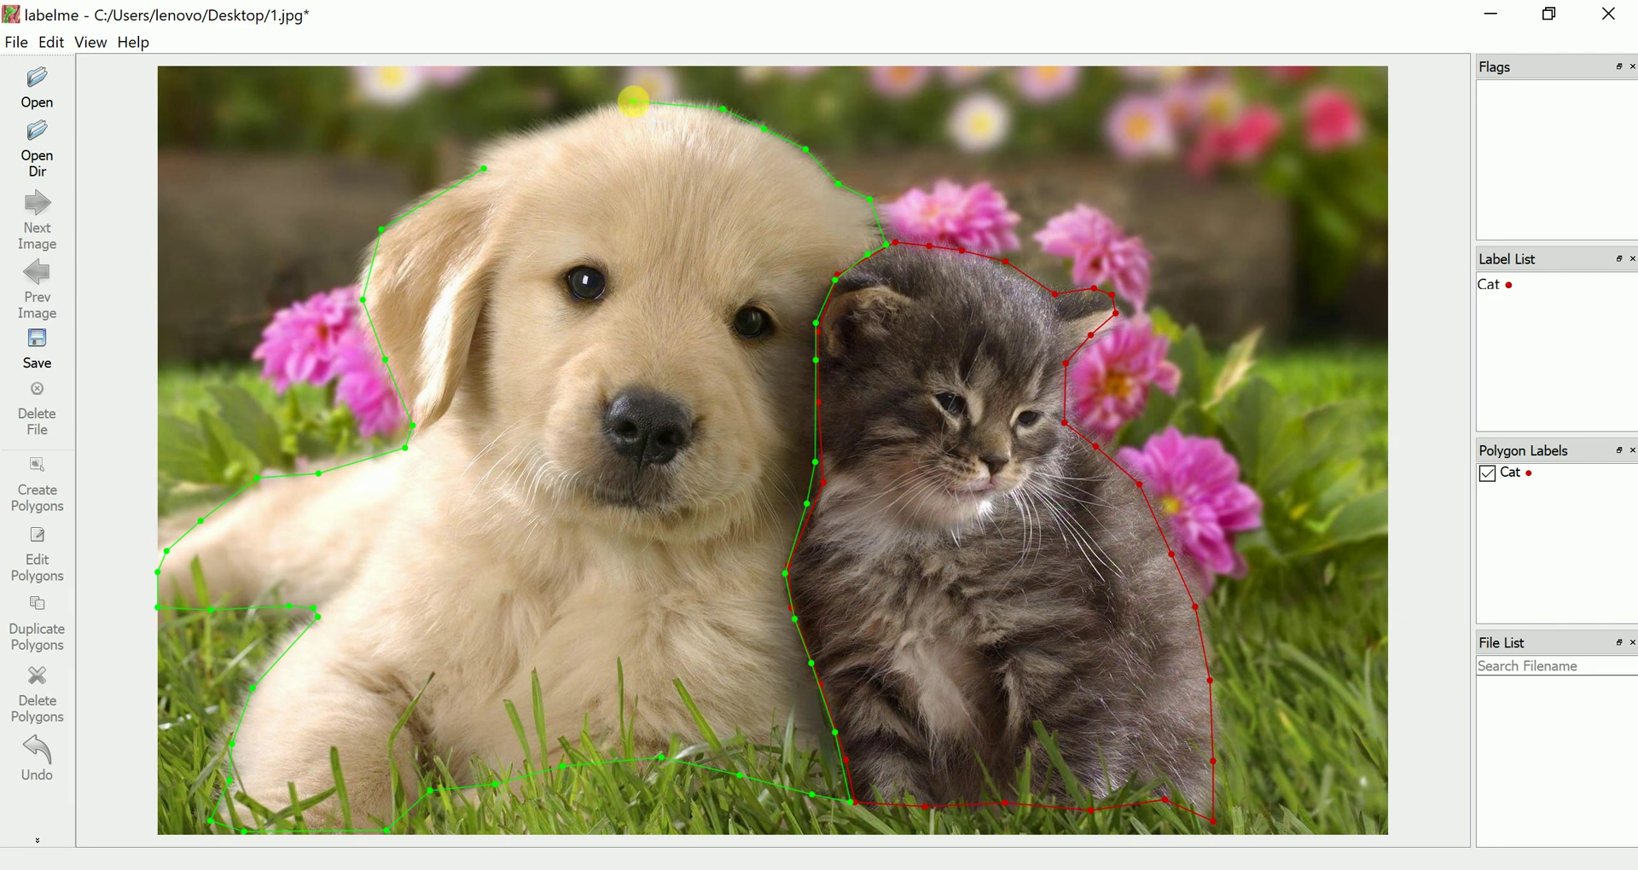
left_click(563, 122)
left_click(517, 143)
left_click(497, 153)
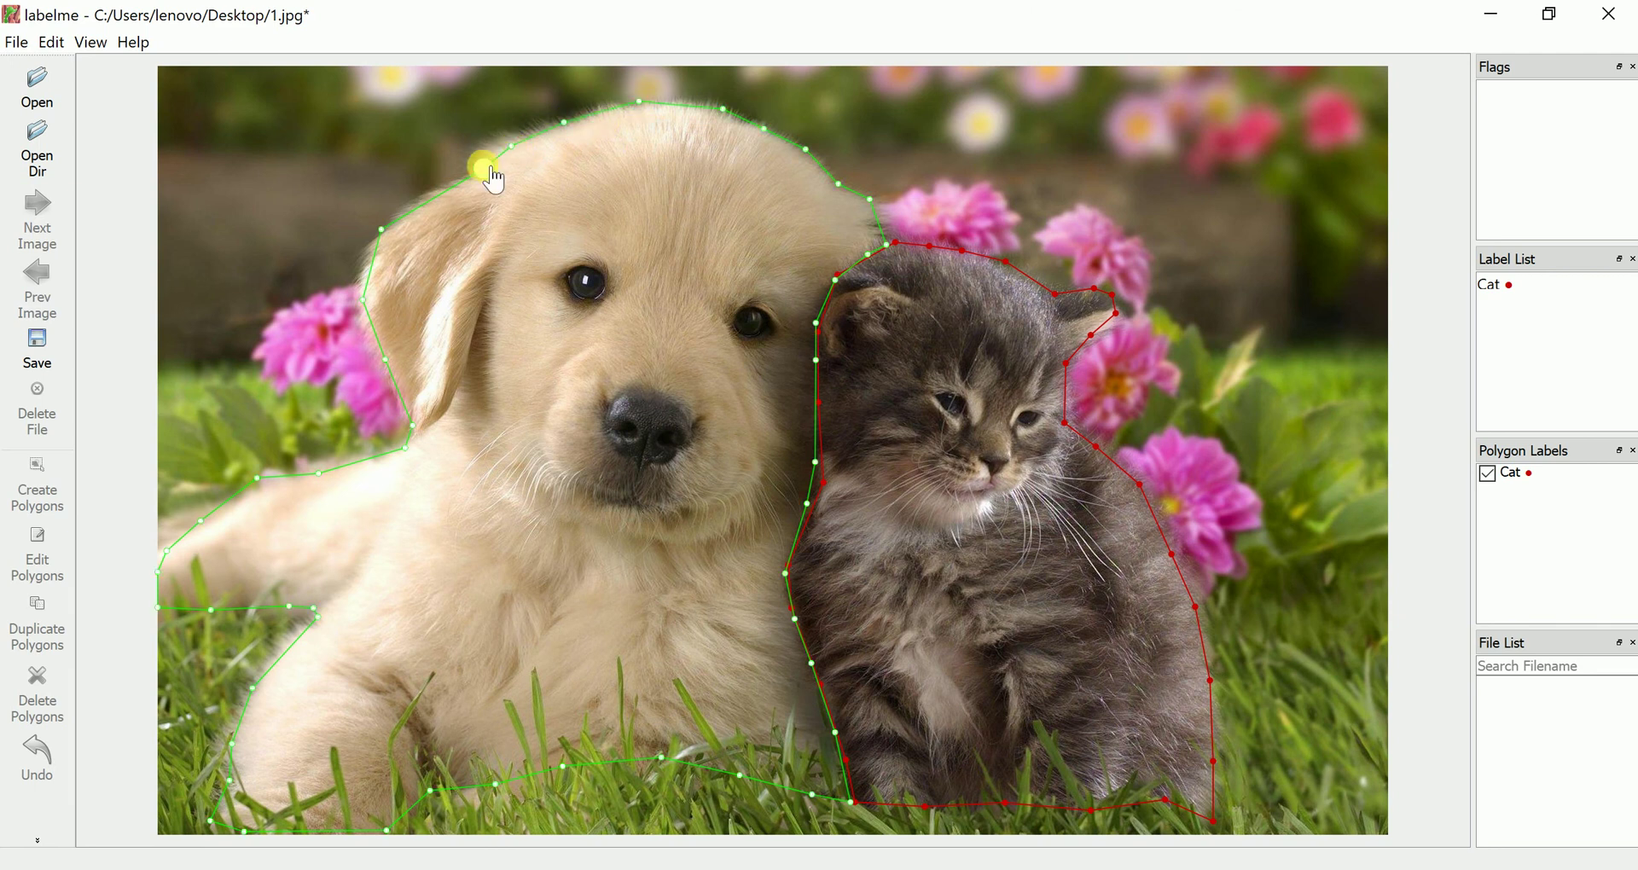
left_click(485, 168)
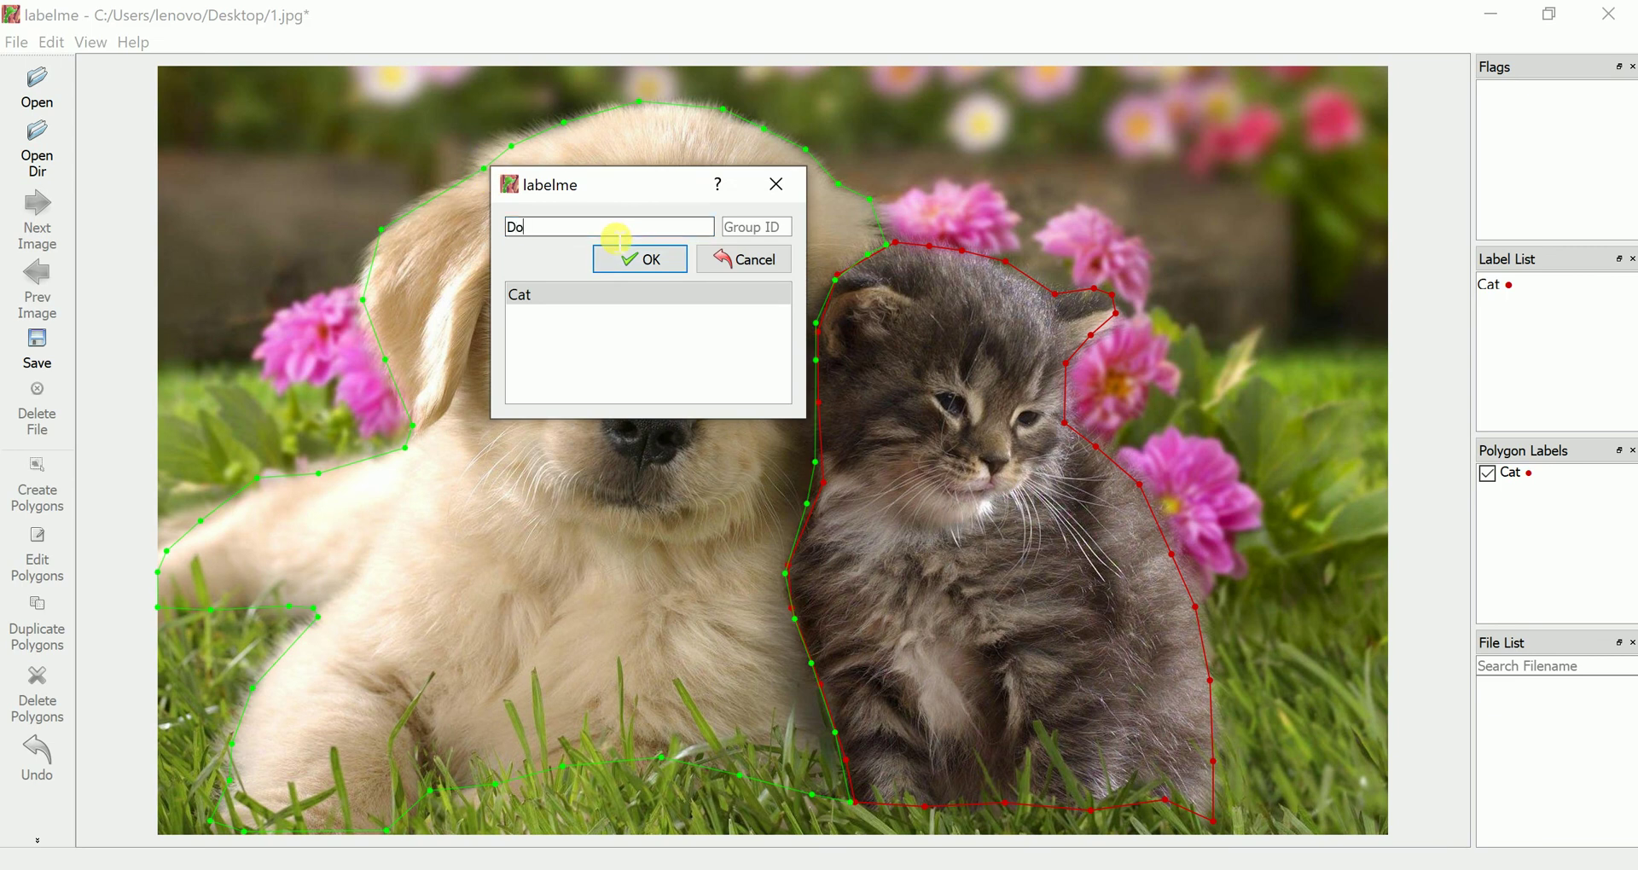
Step: Confirm the label Dog for the puppy polygon and check the Dog and Cat entries in both lists
key("Return")
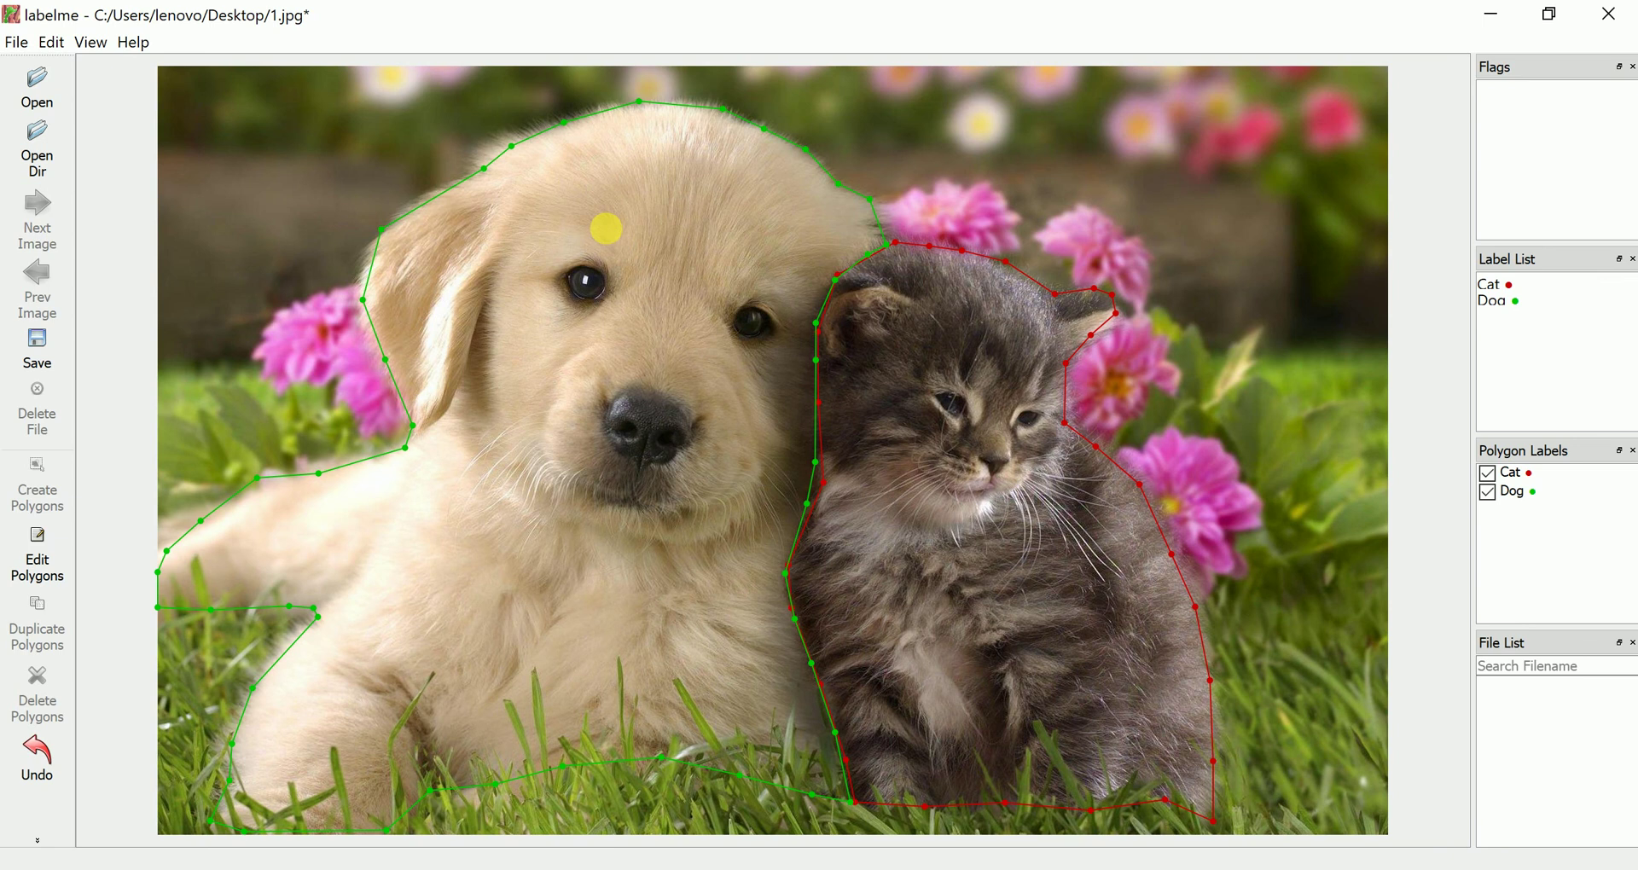
left_click(1511, 495)
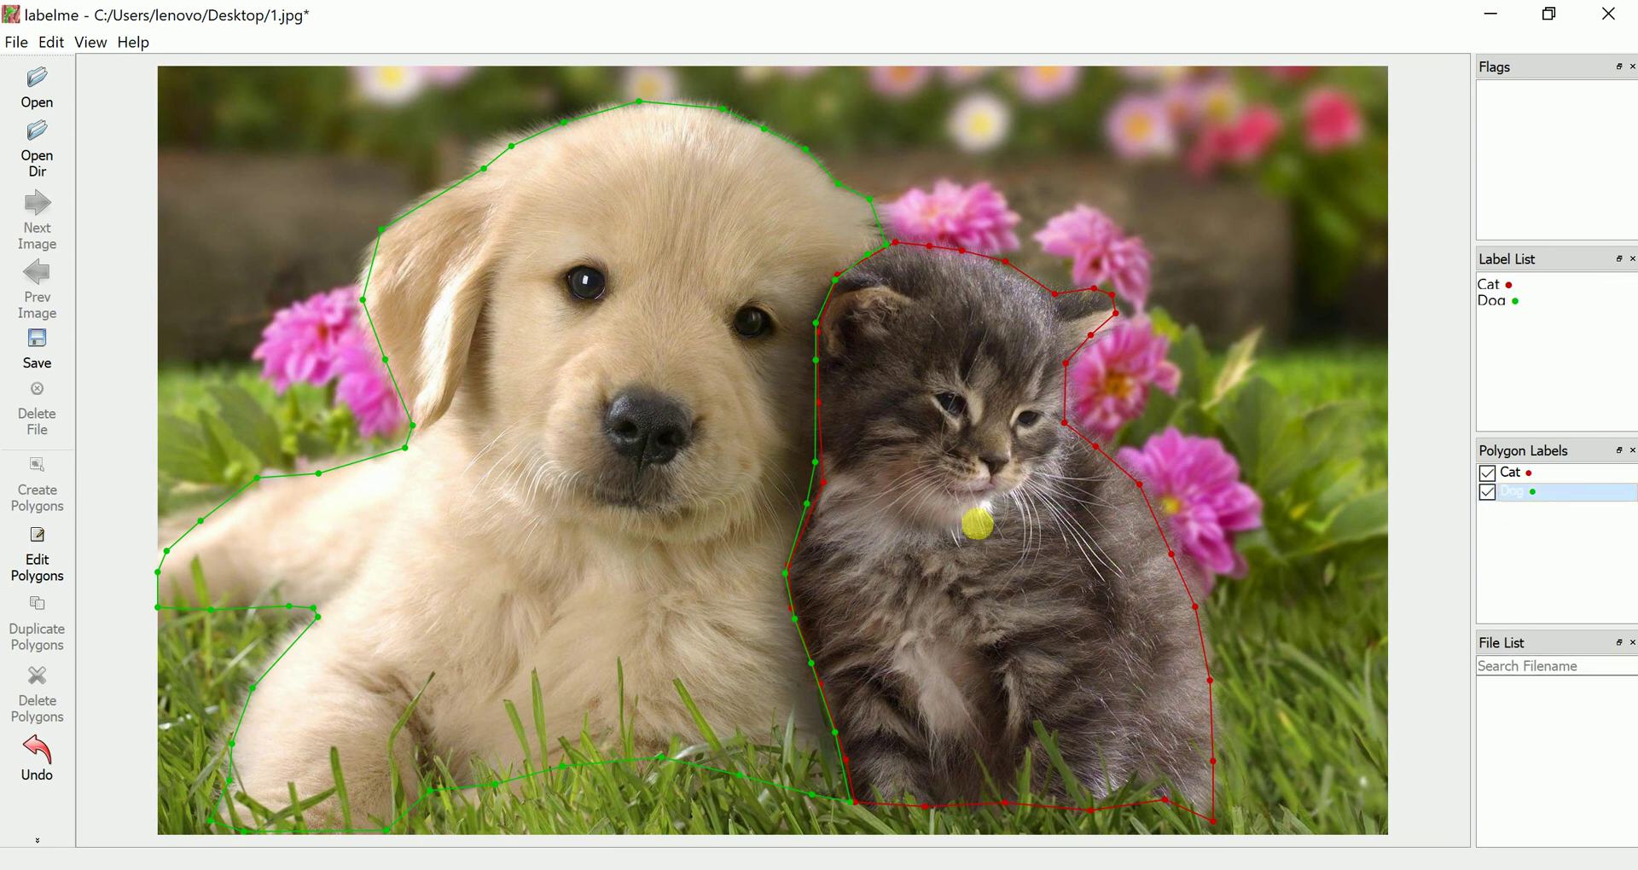
left_click(1536, 473)
left_click(1508, 300)
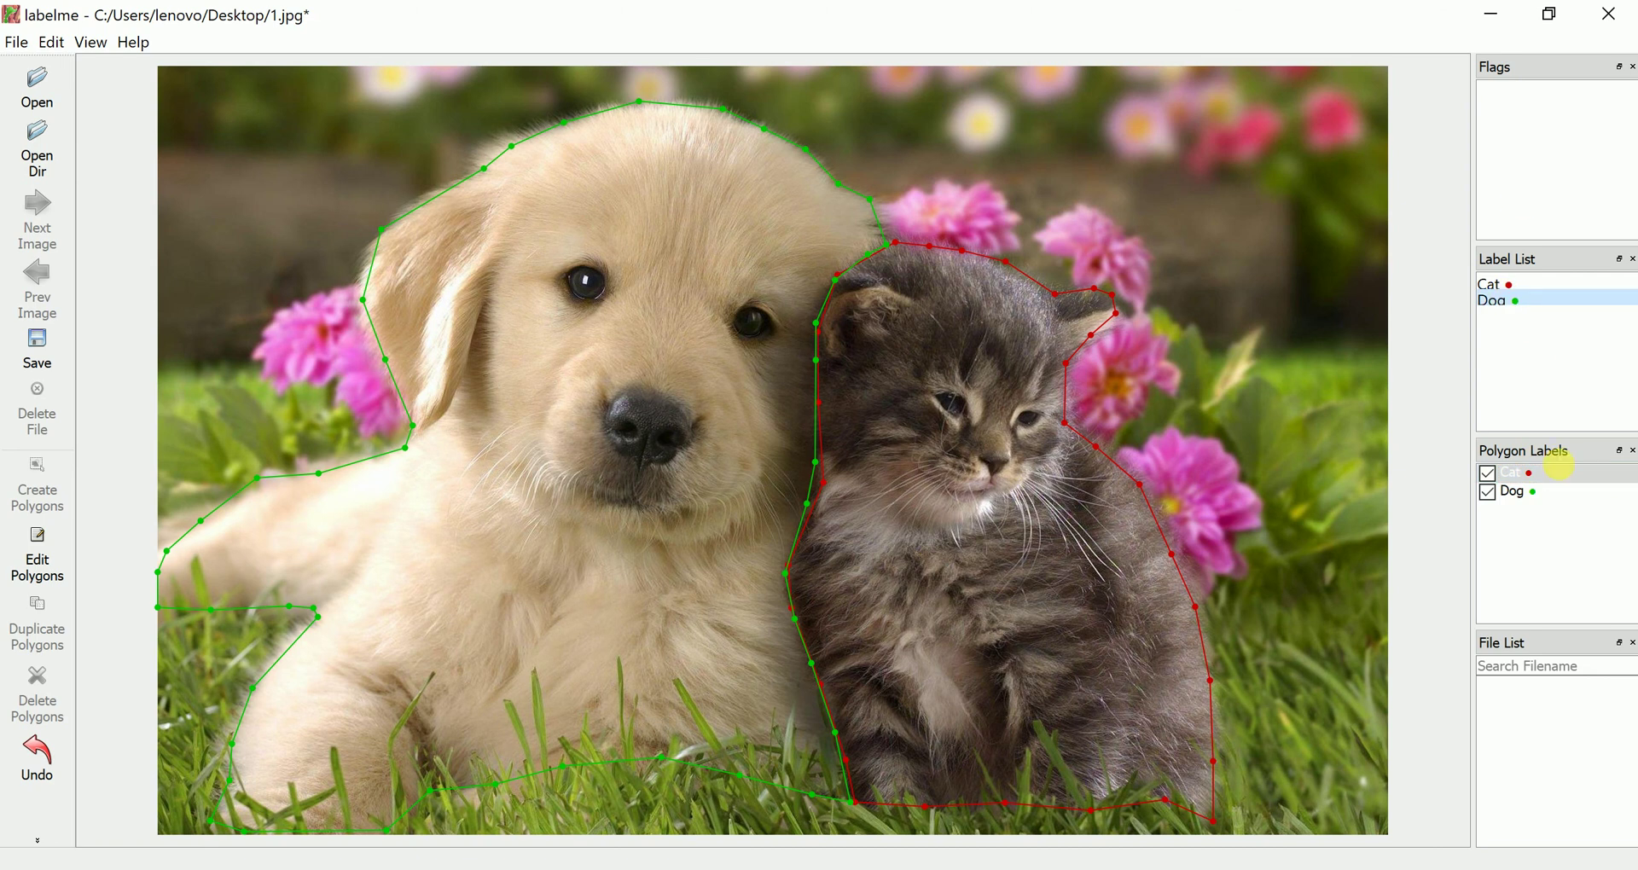
left_click(1521, 288)
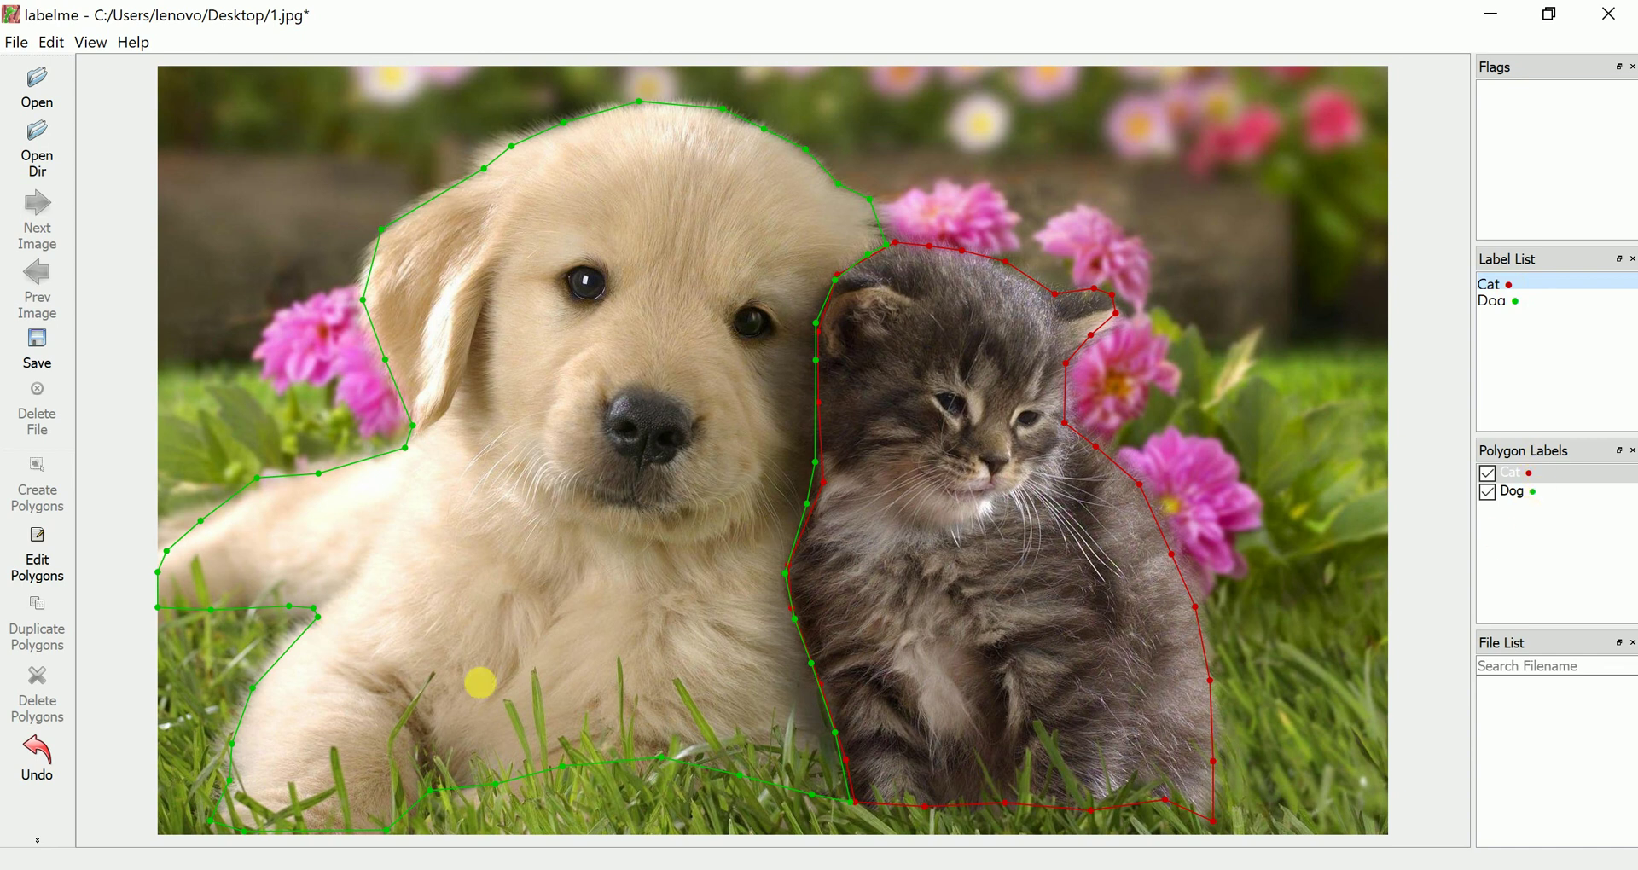
left_click(56, 43)
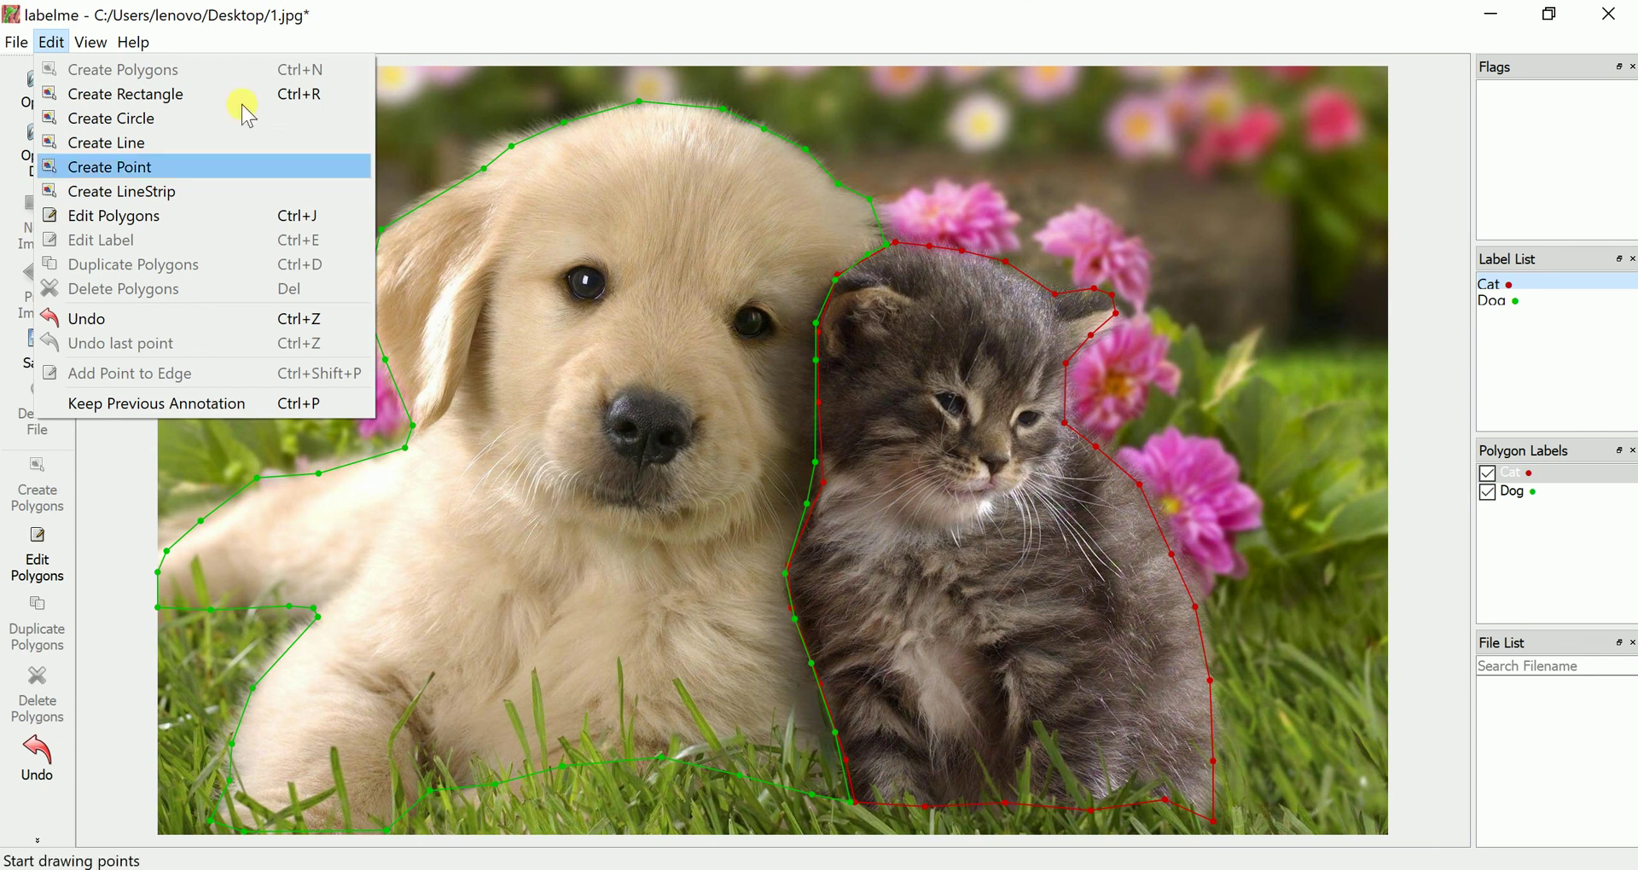
Step: Draw a rectangle around the puppy's nose and label it 'Nose'
left_click(107, 96)
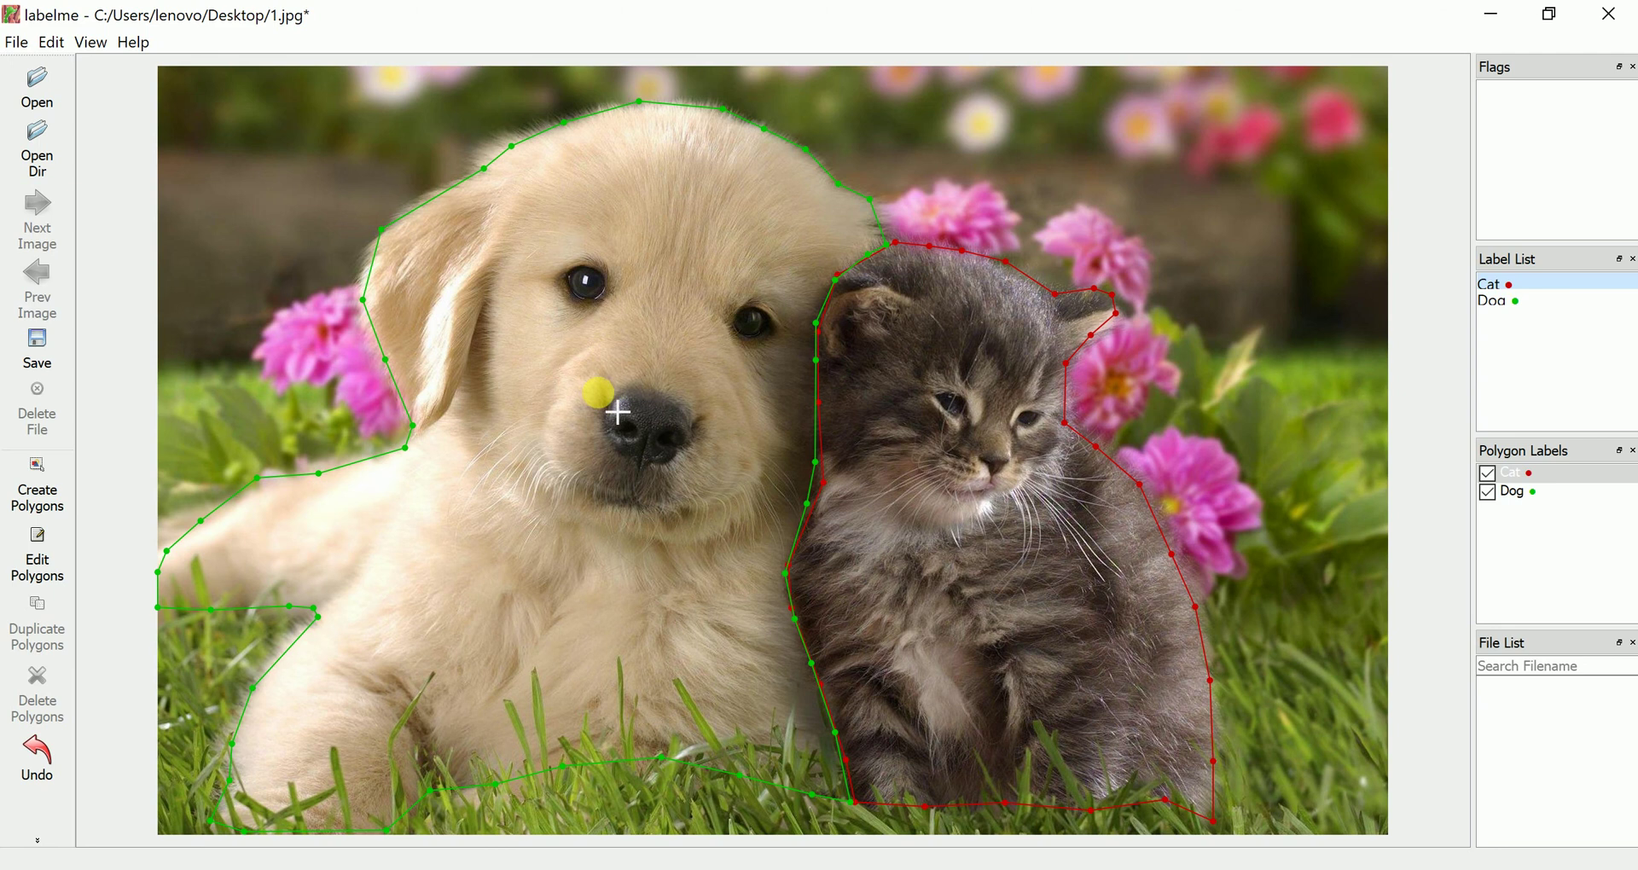
left_click(607, 388)
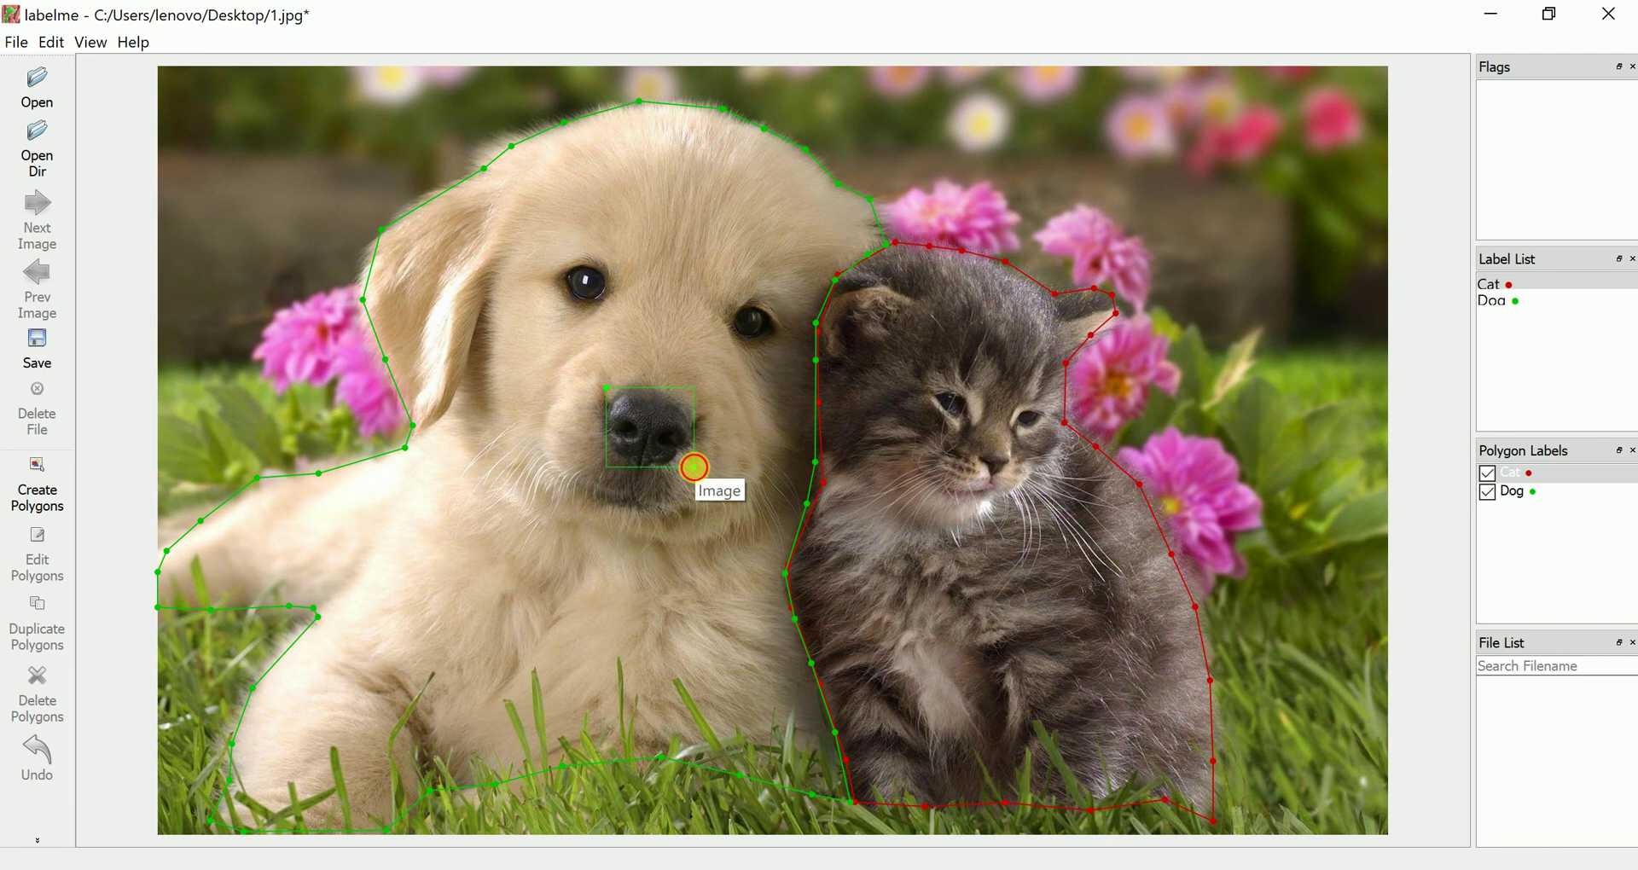
left_click(693, 466)
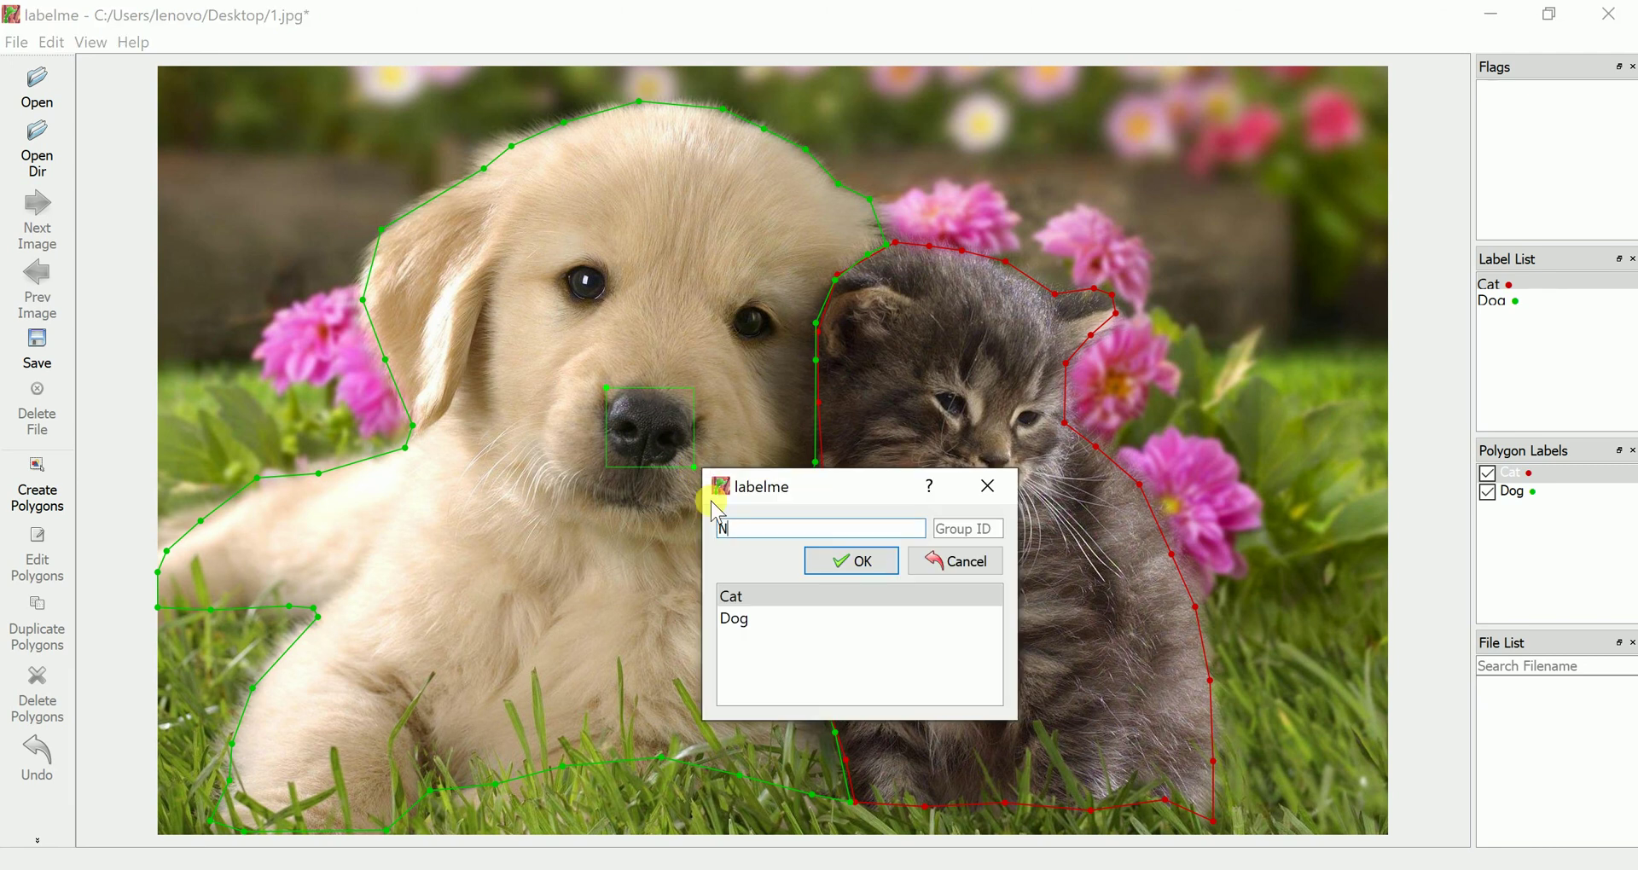
type("Nose")
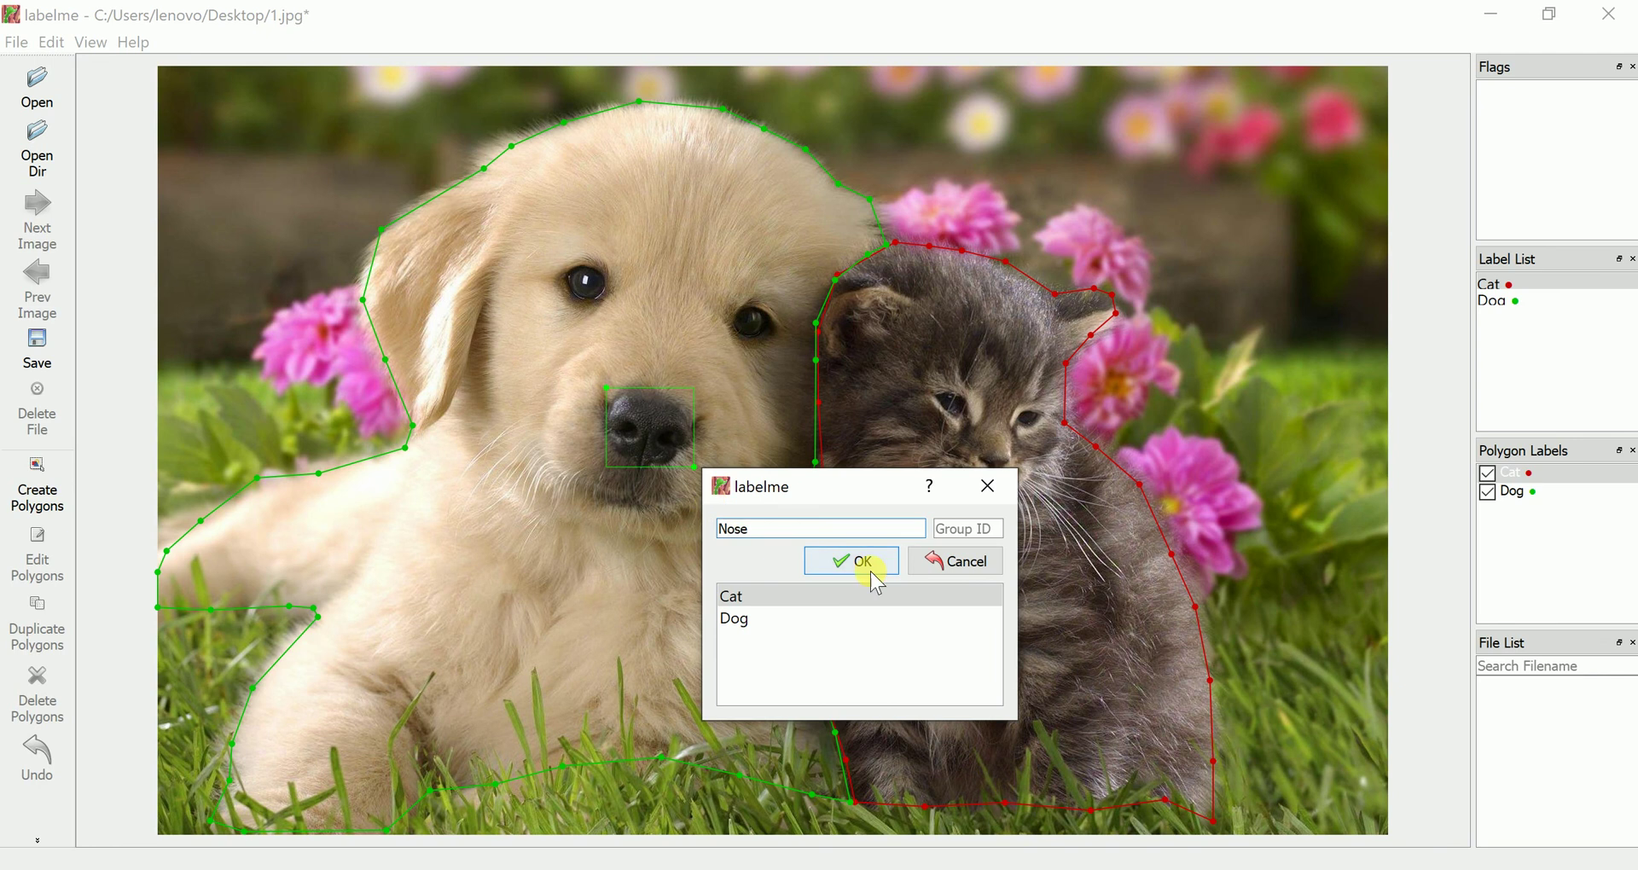
left_click(874, 567)
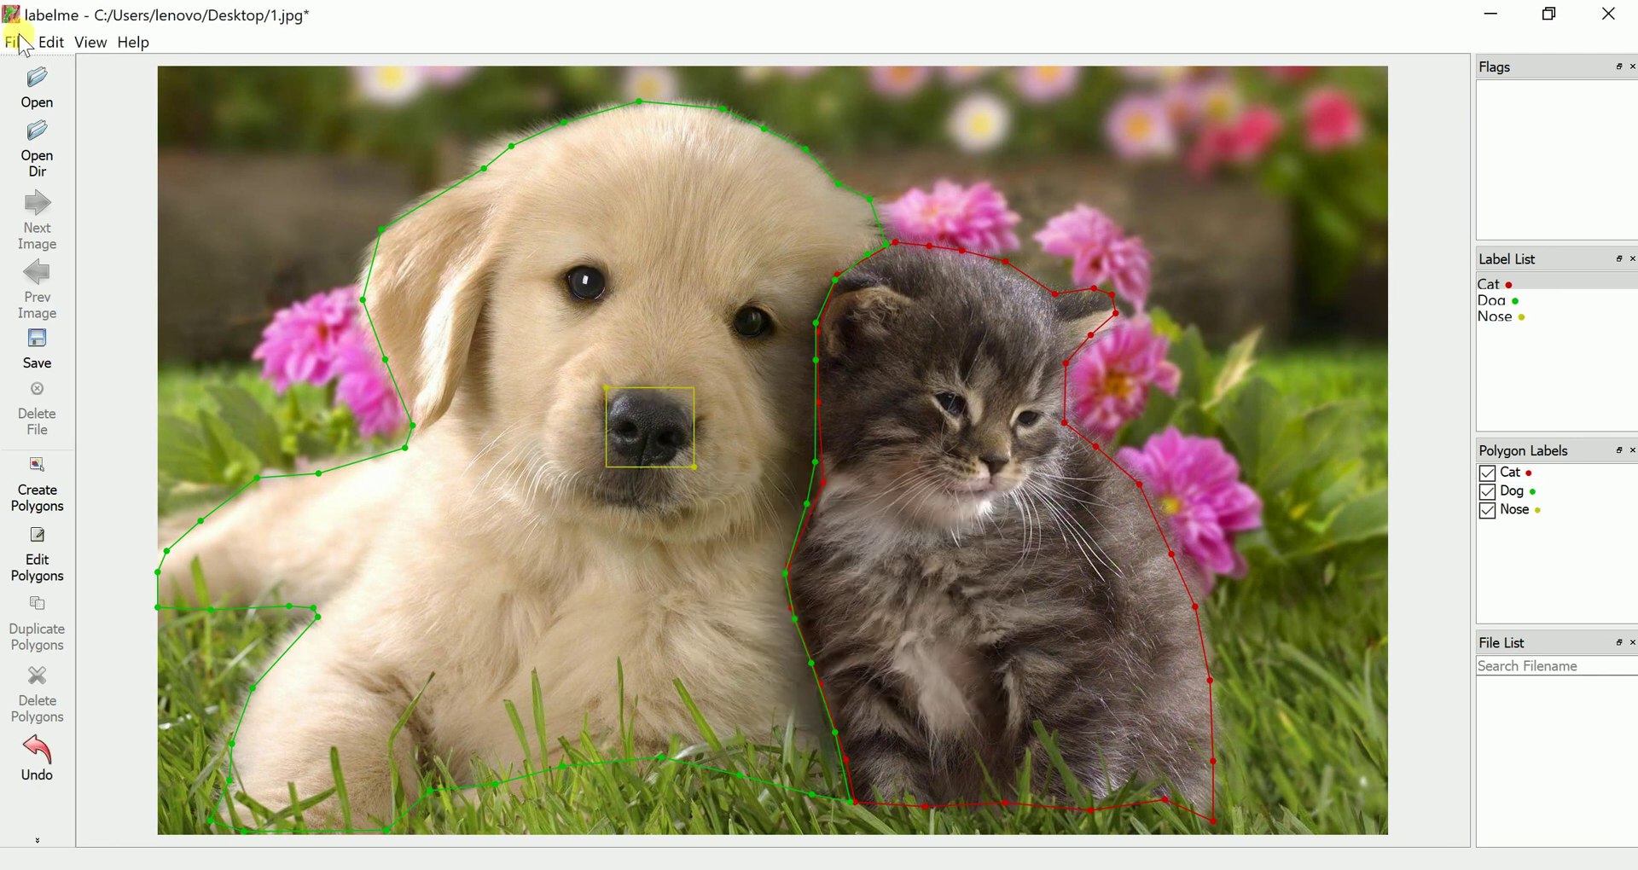
Step: Draw a circle around the puppy's left eye and label it 'Eye'
left_click(50, 44)
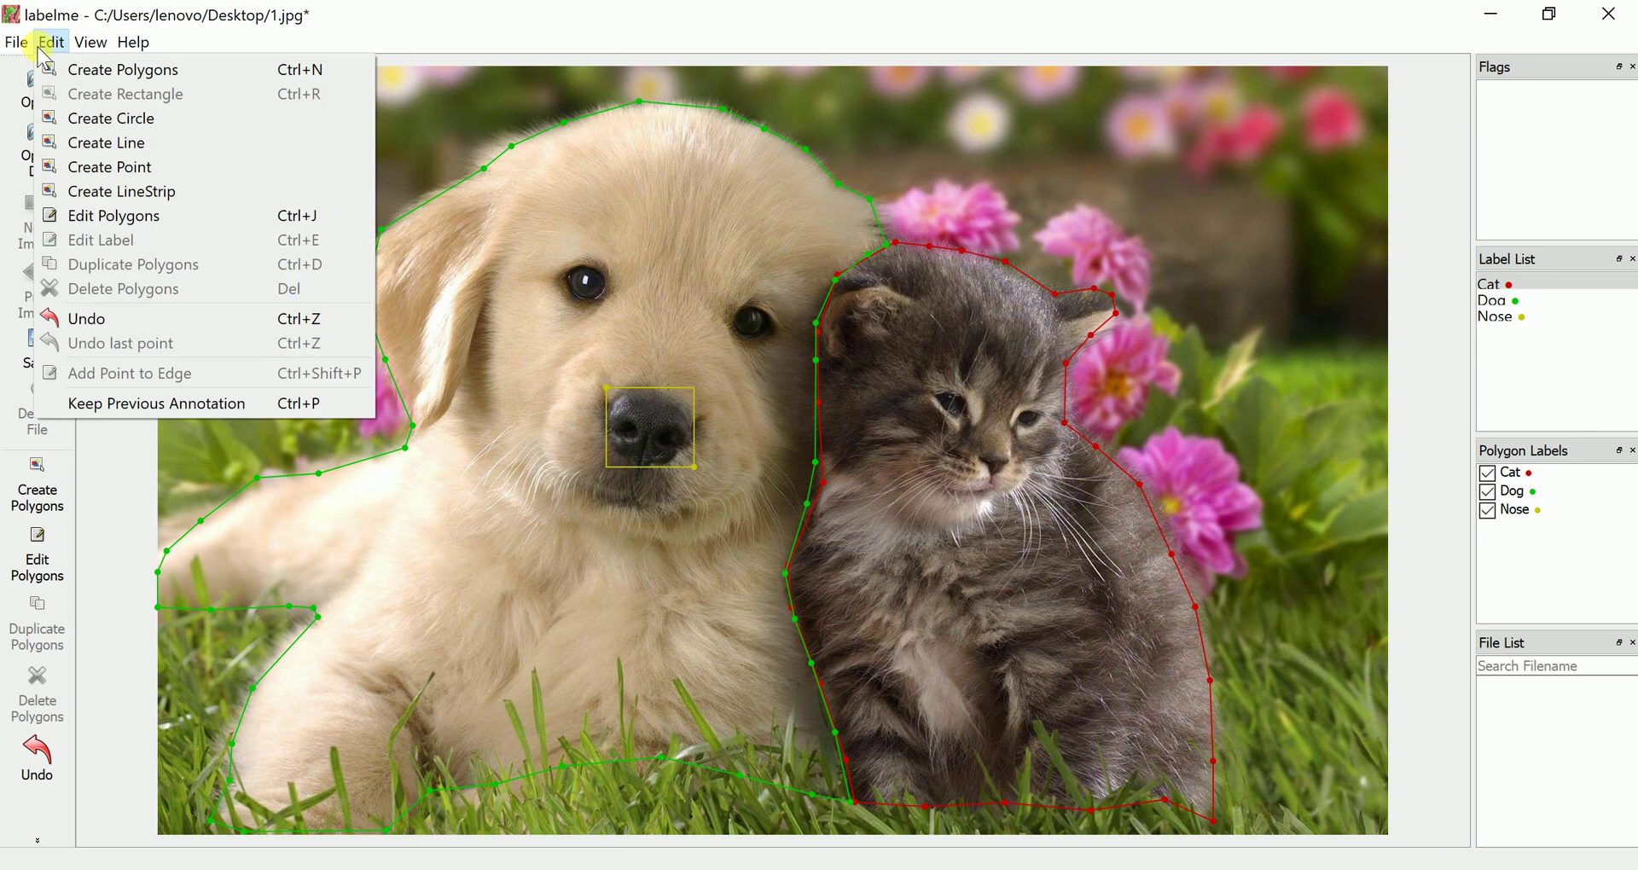
left_click(90, 120)
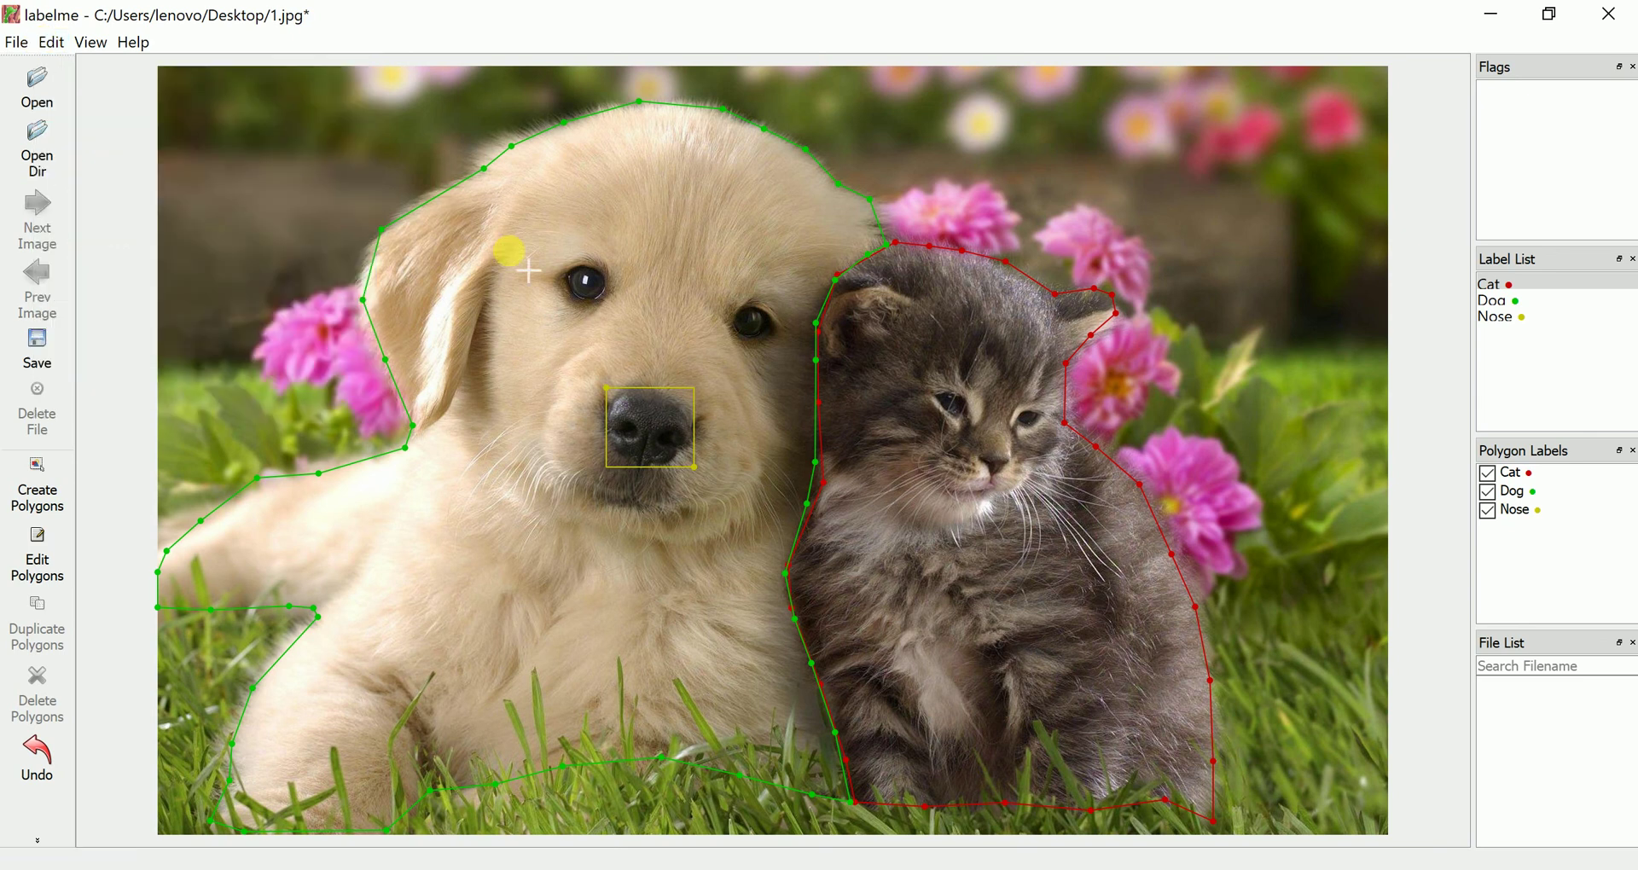
left_click(606, 296)
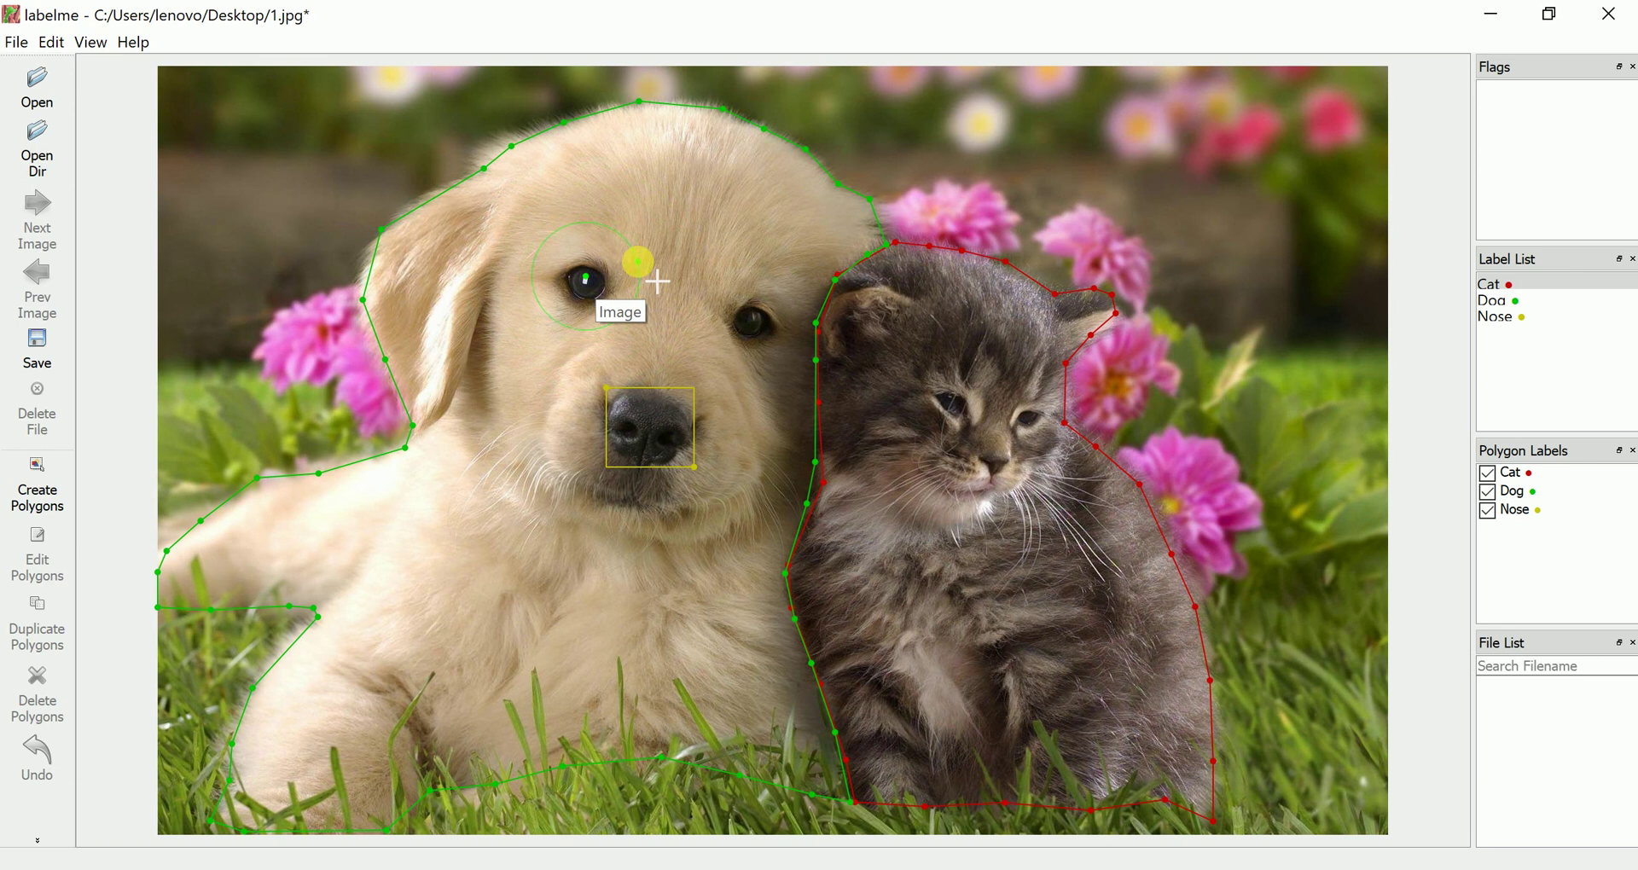
key("Escape")
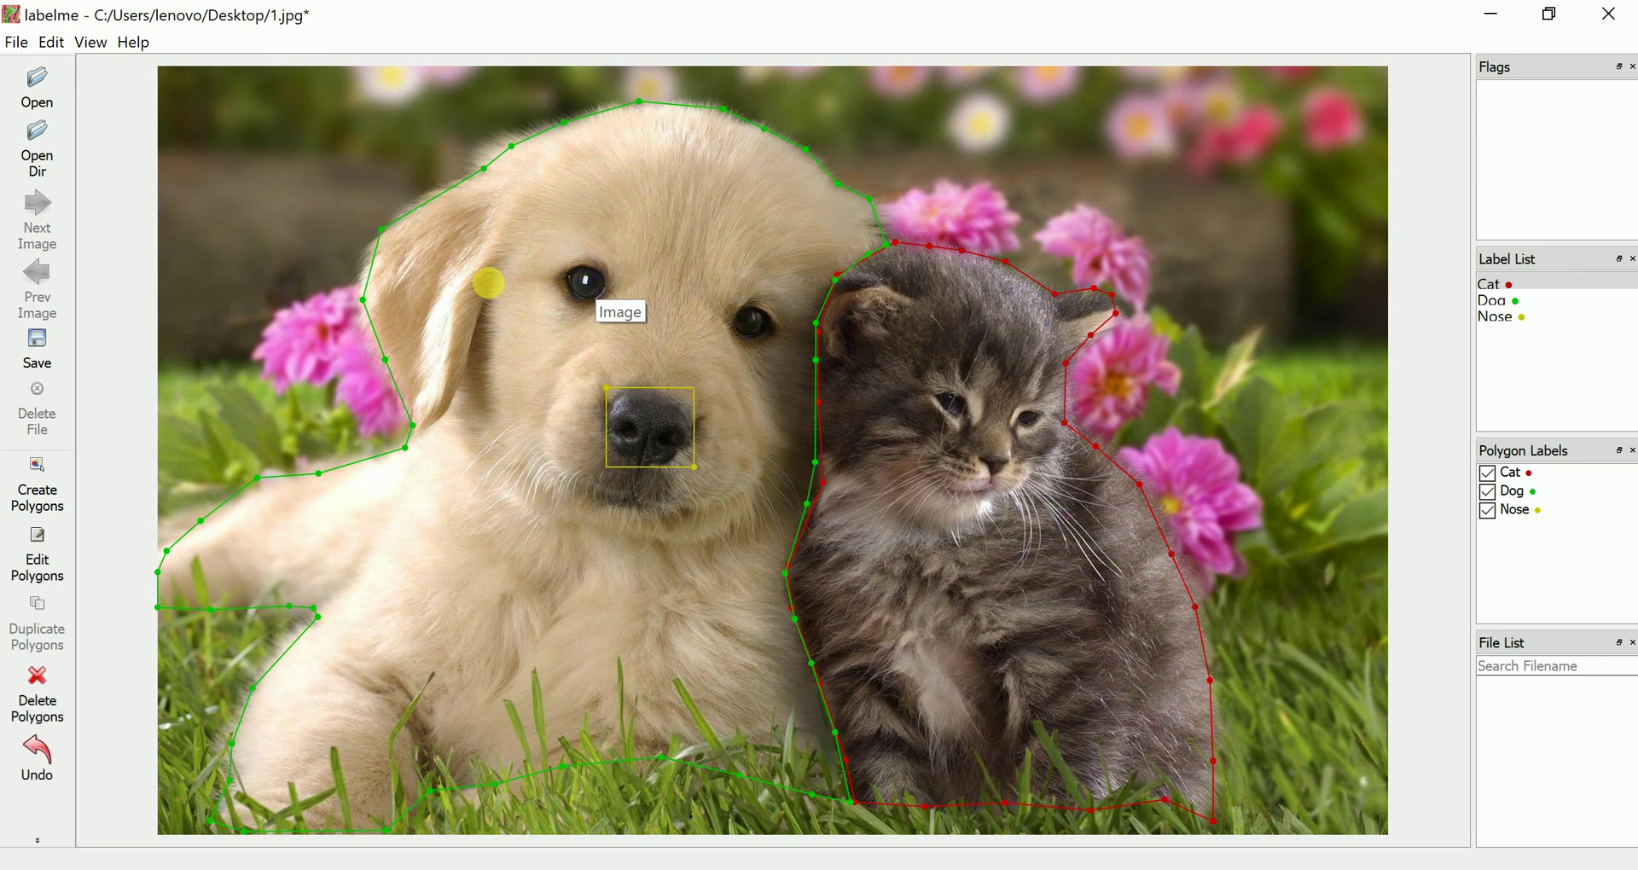
left_click(584, 283)
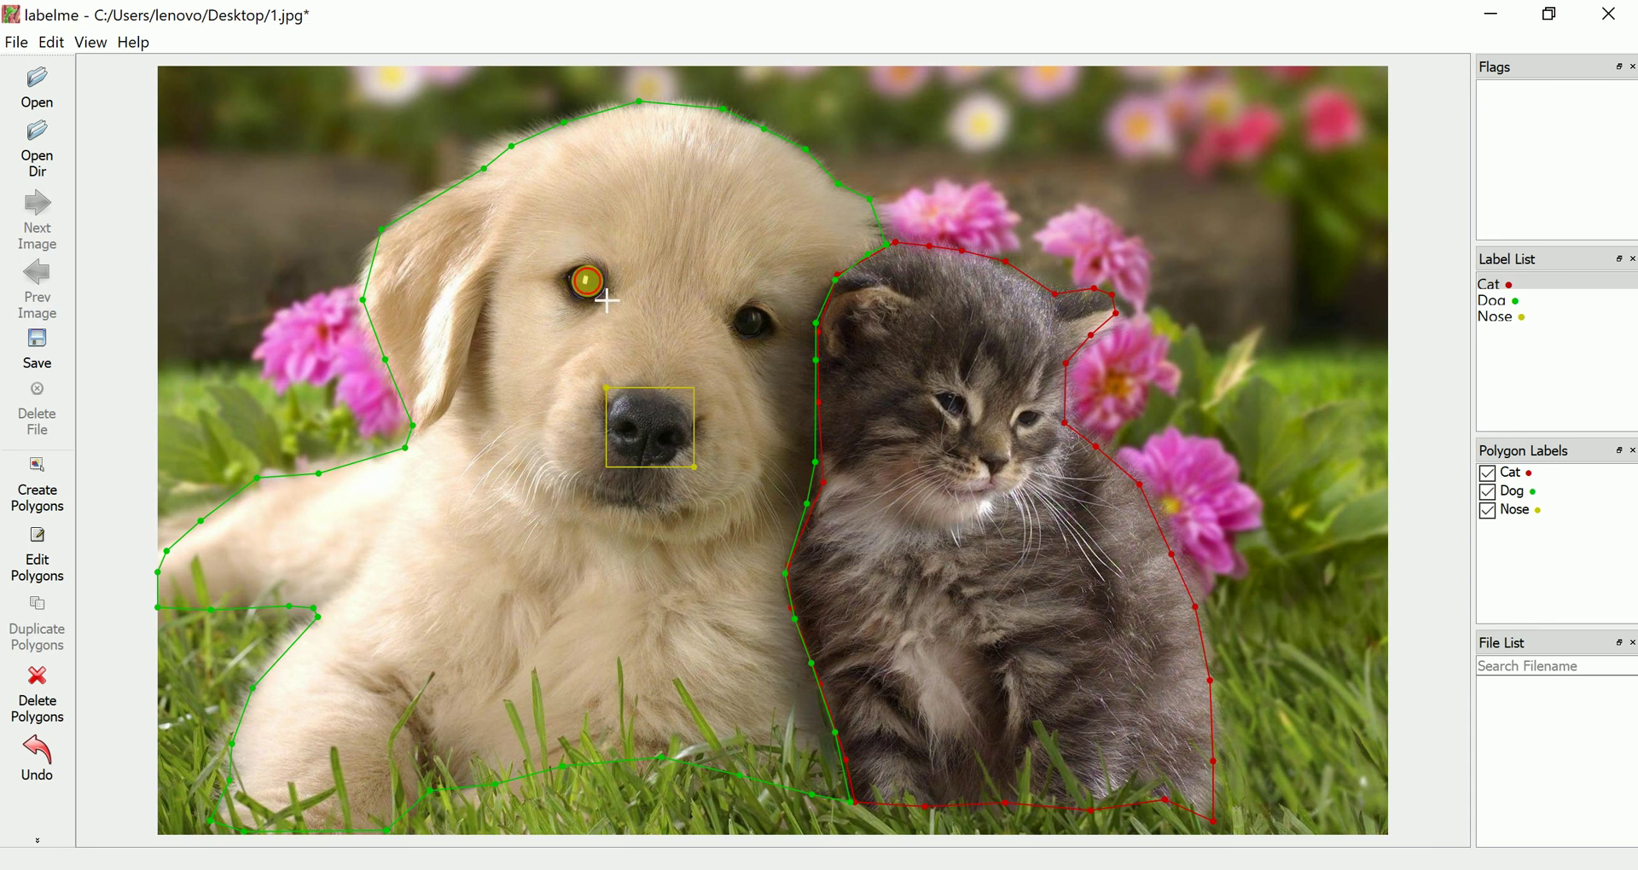
key("ctrl+n")
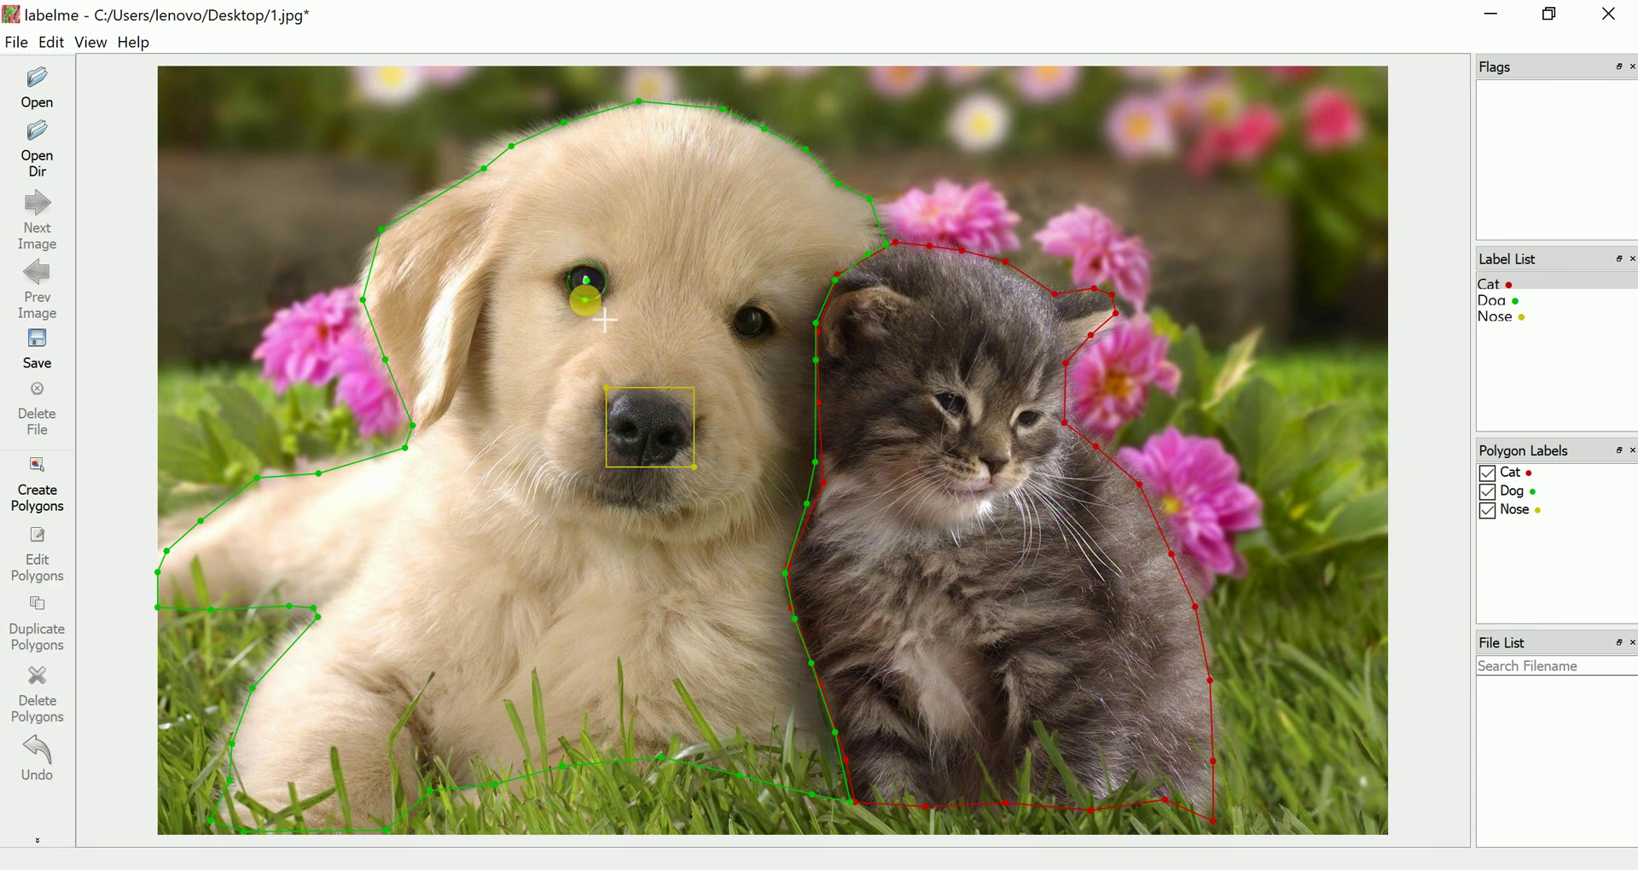
left_click(588, 299)
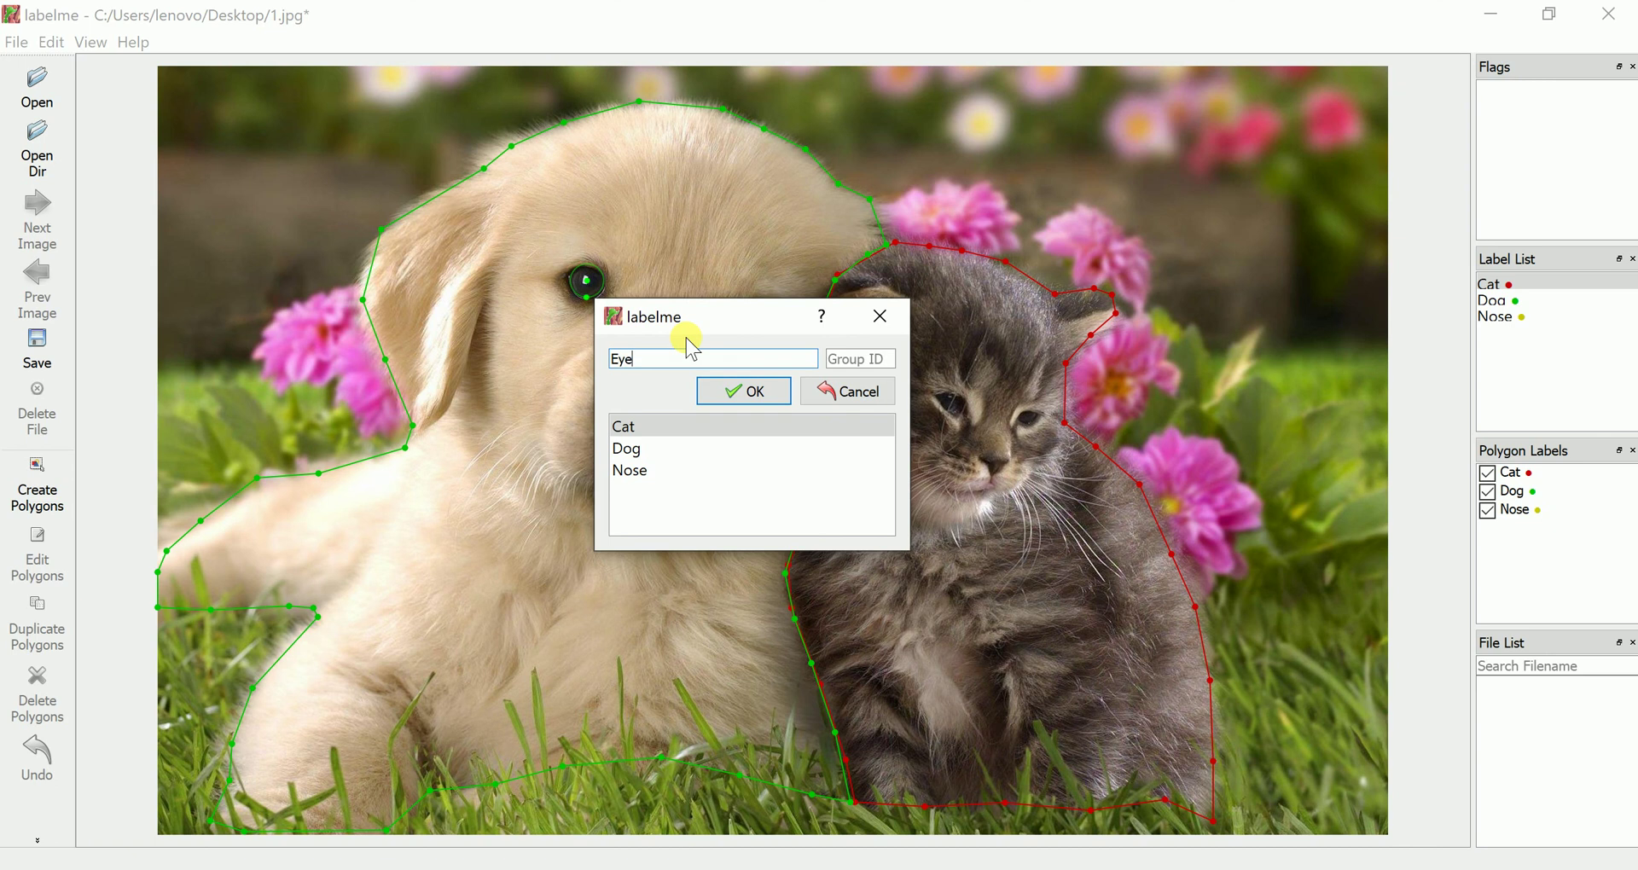
left_click(745, 390)
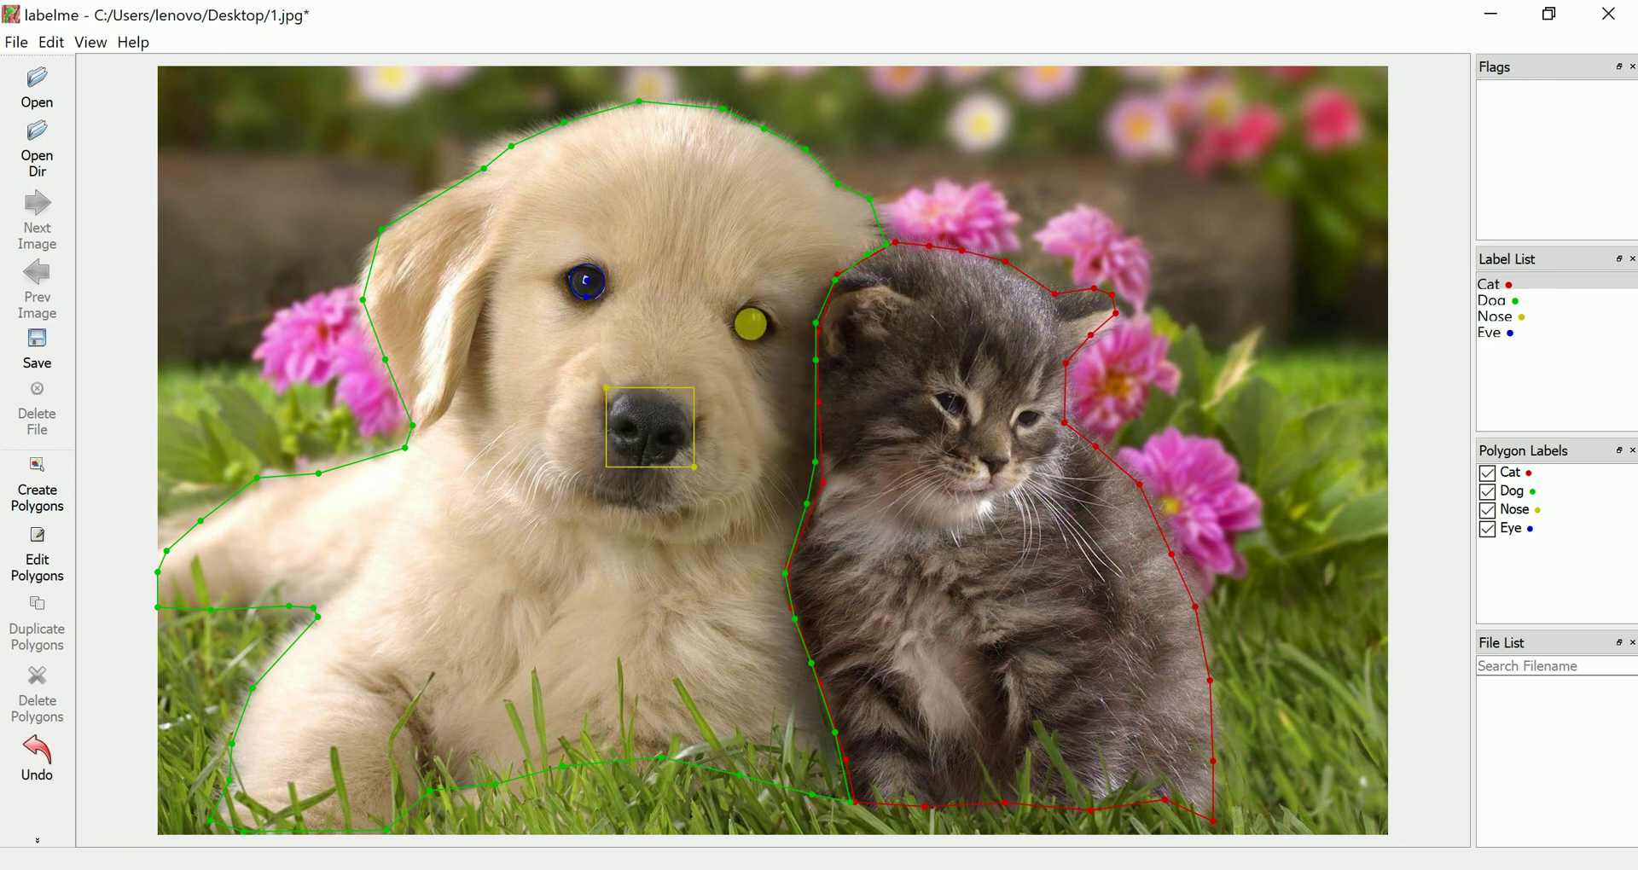
Step: Circle the puppy's other eye and give it the 'Eye' label too
left_click(772, 341)
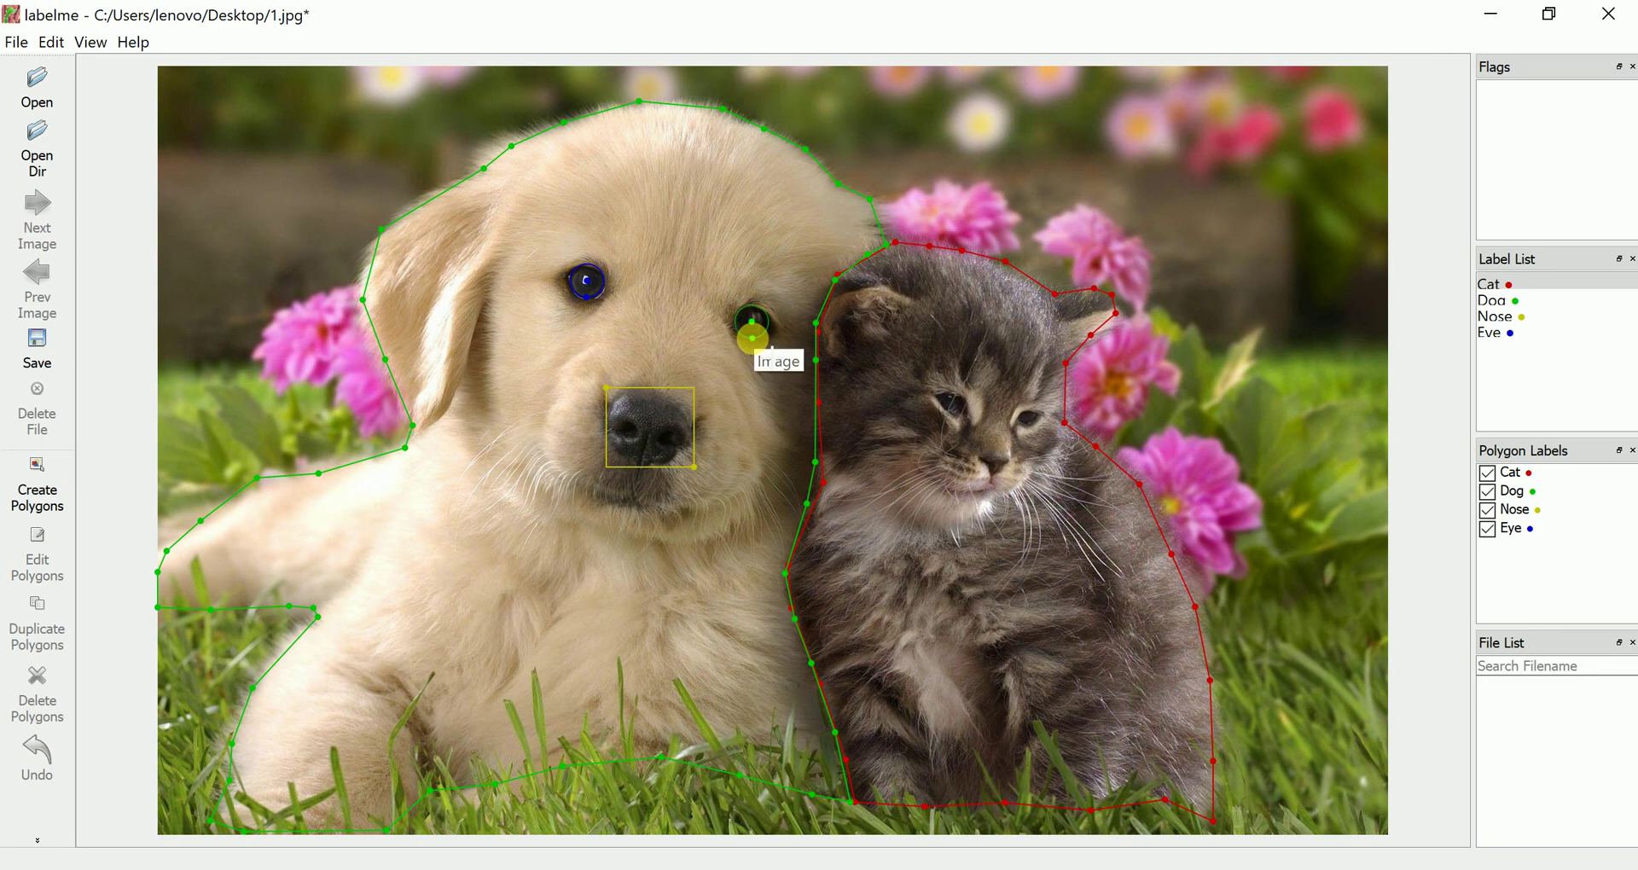
left_click(760, 353)
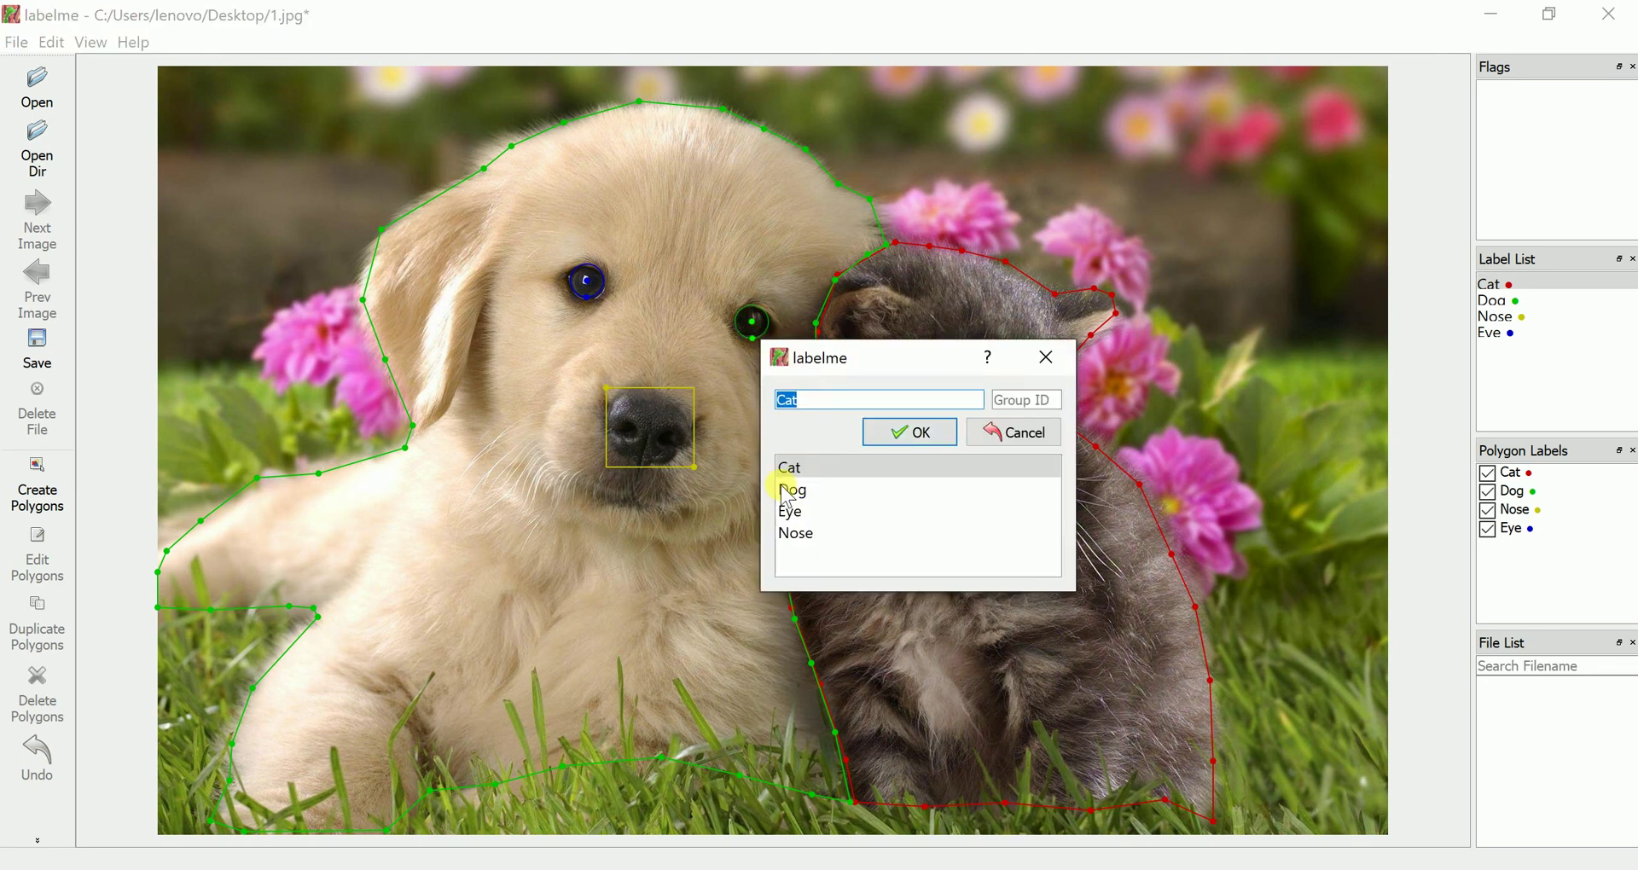
left_click(789, 511)
left_click(914, 432)
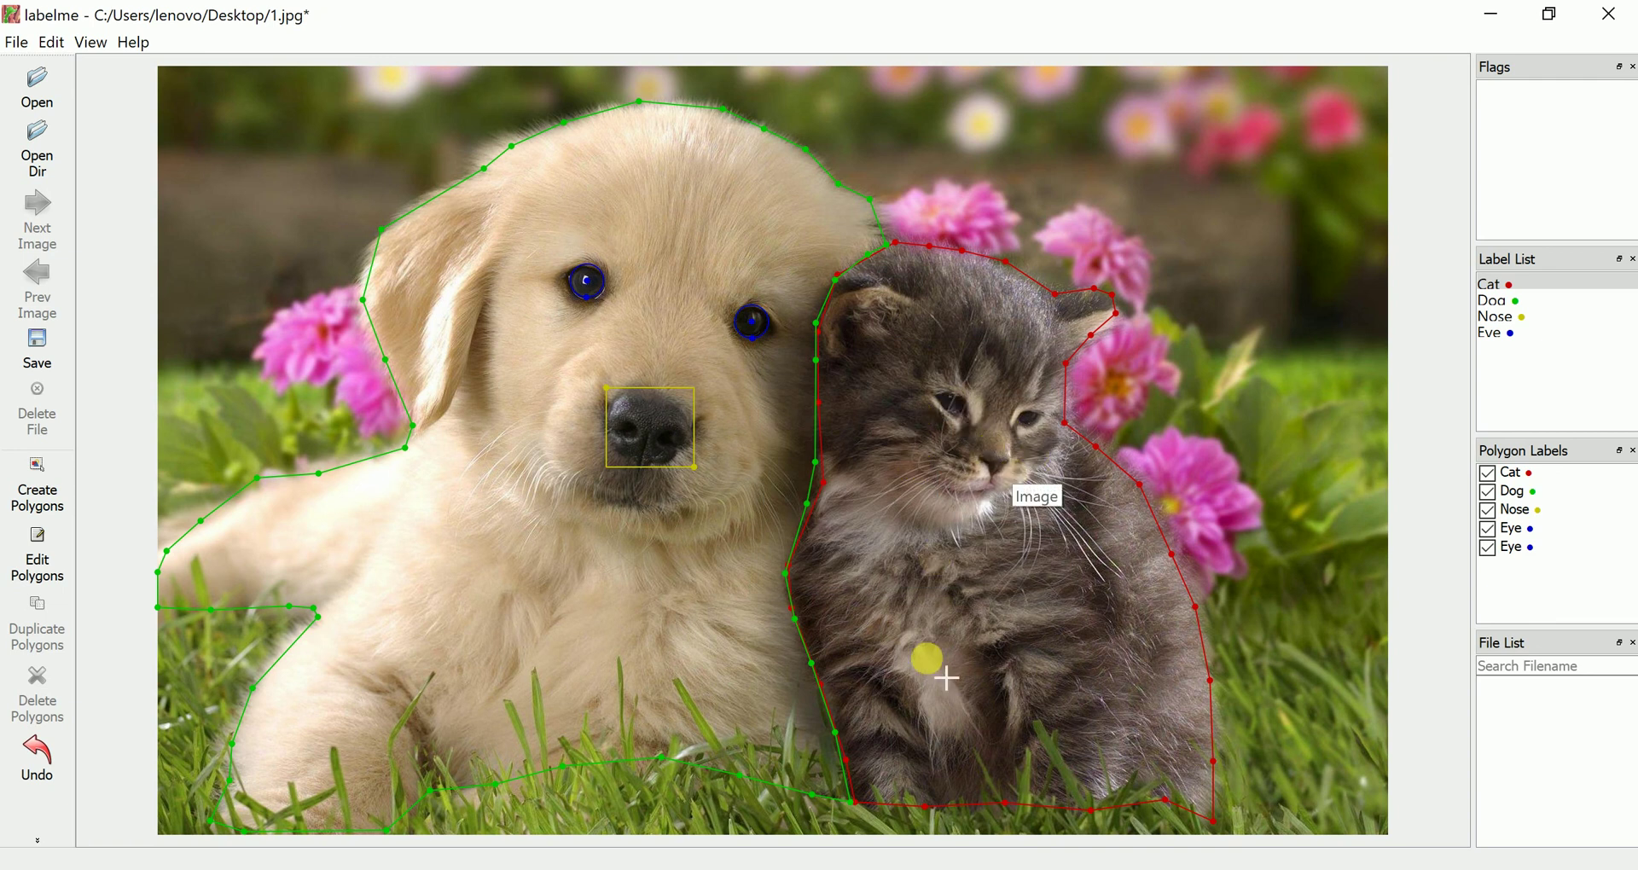
left_click(50, 45)
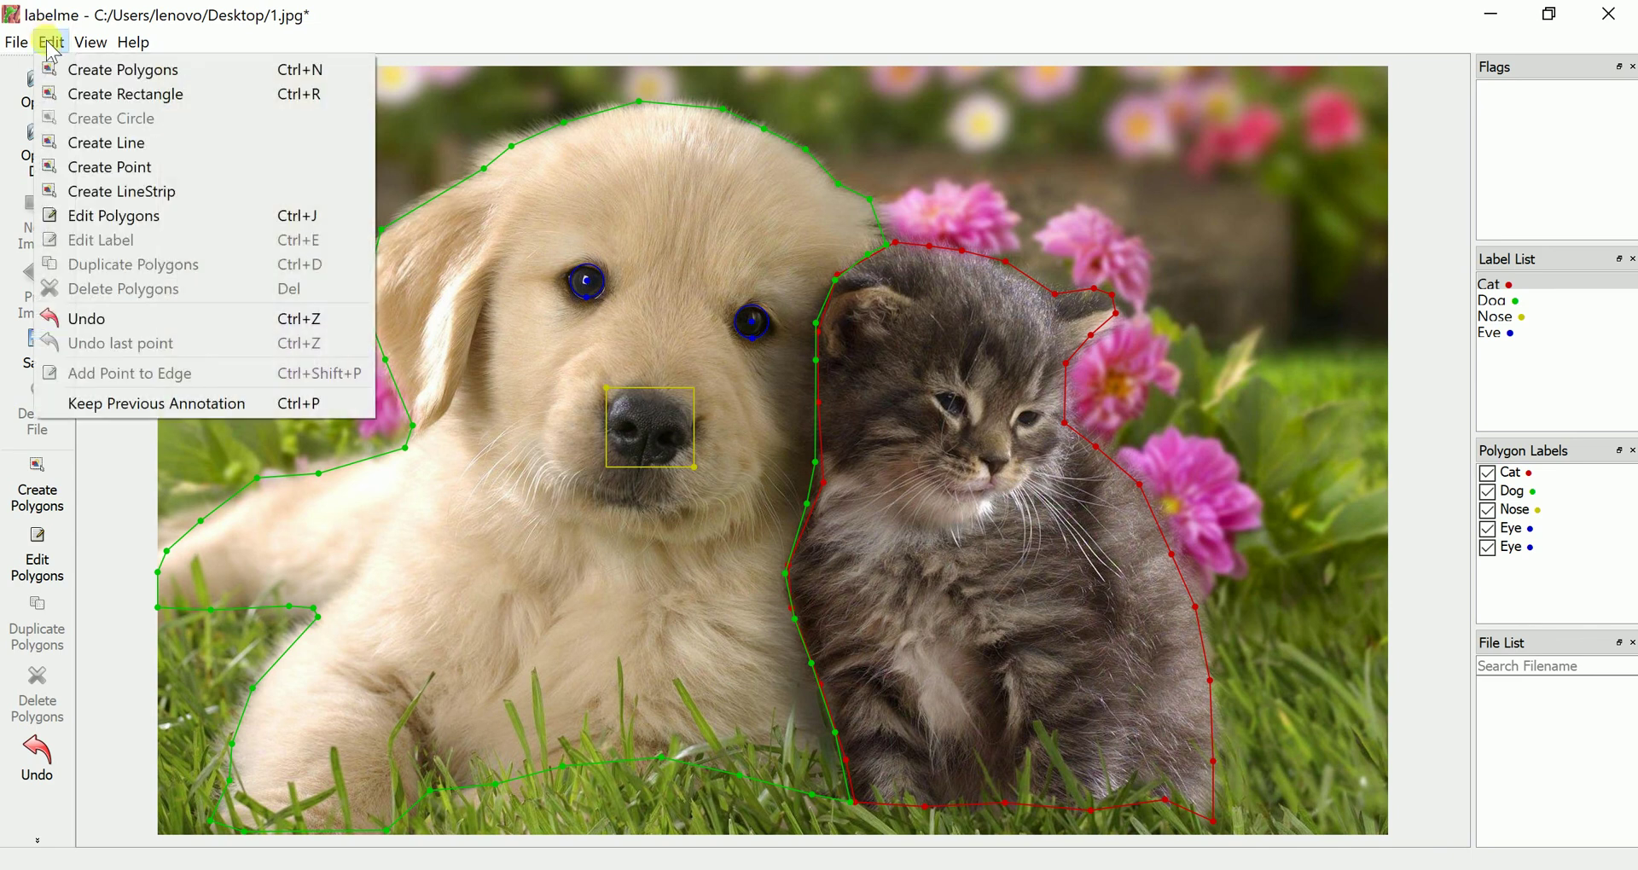
left_click(109, 142)
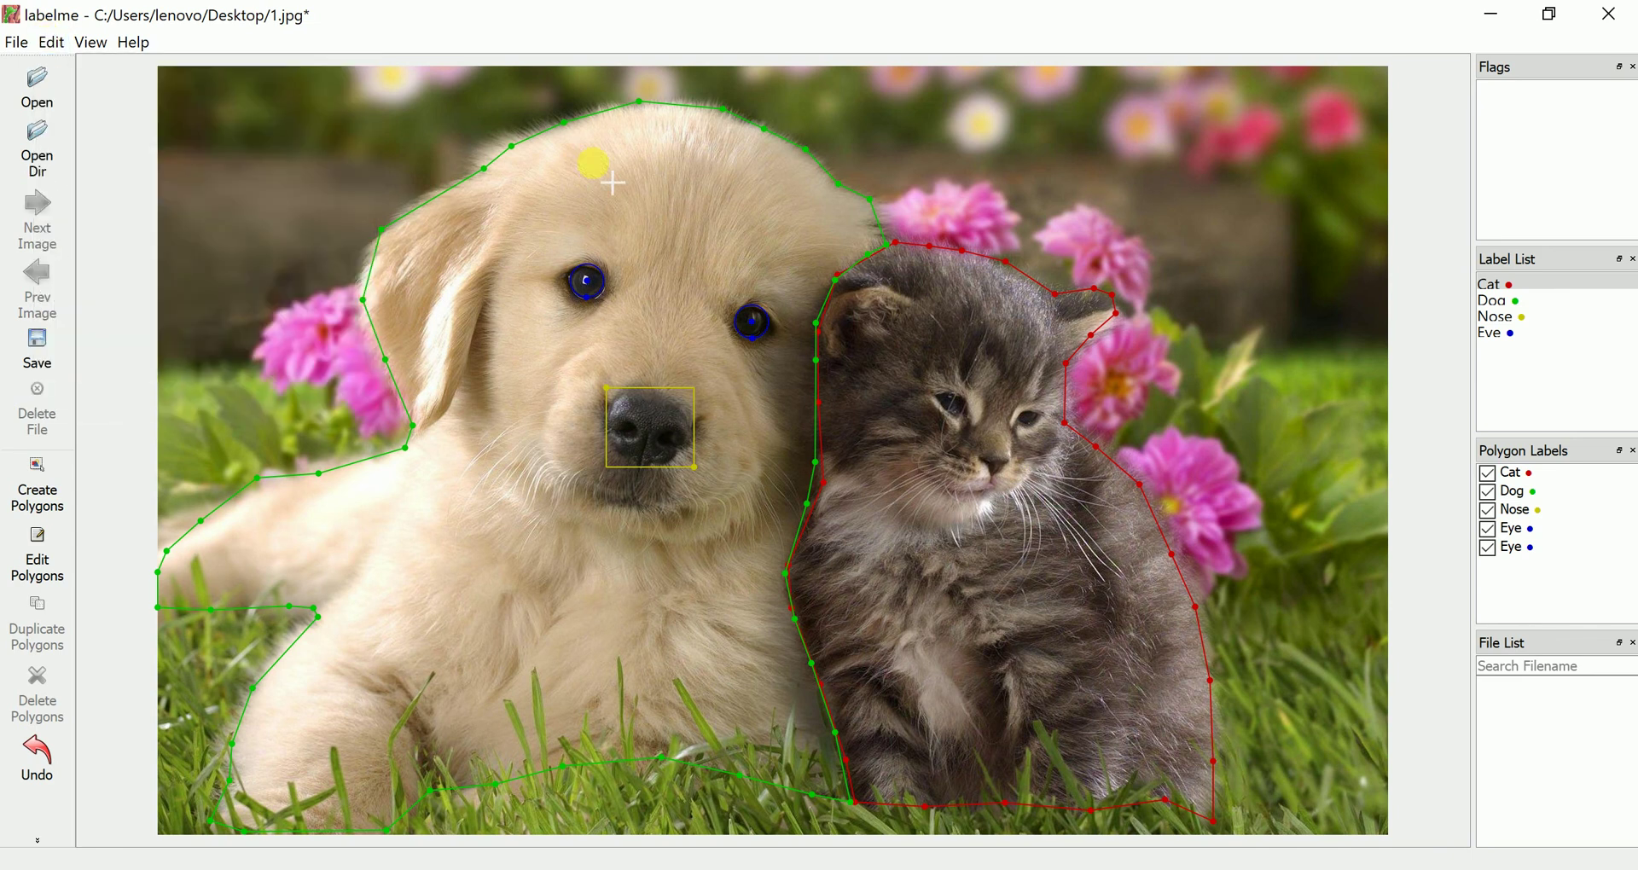
left_click(596, 168)
left_click(801, 184)
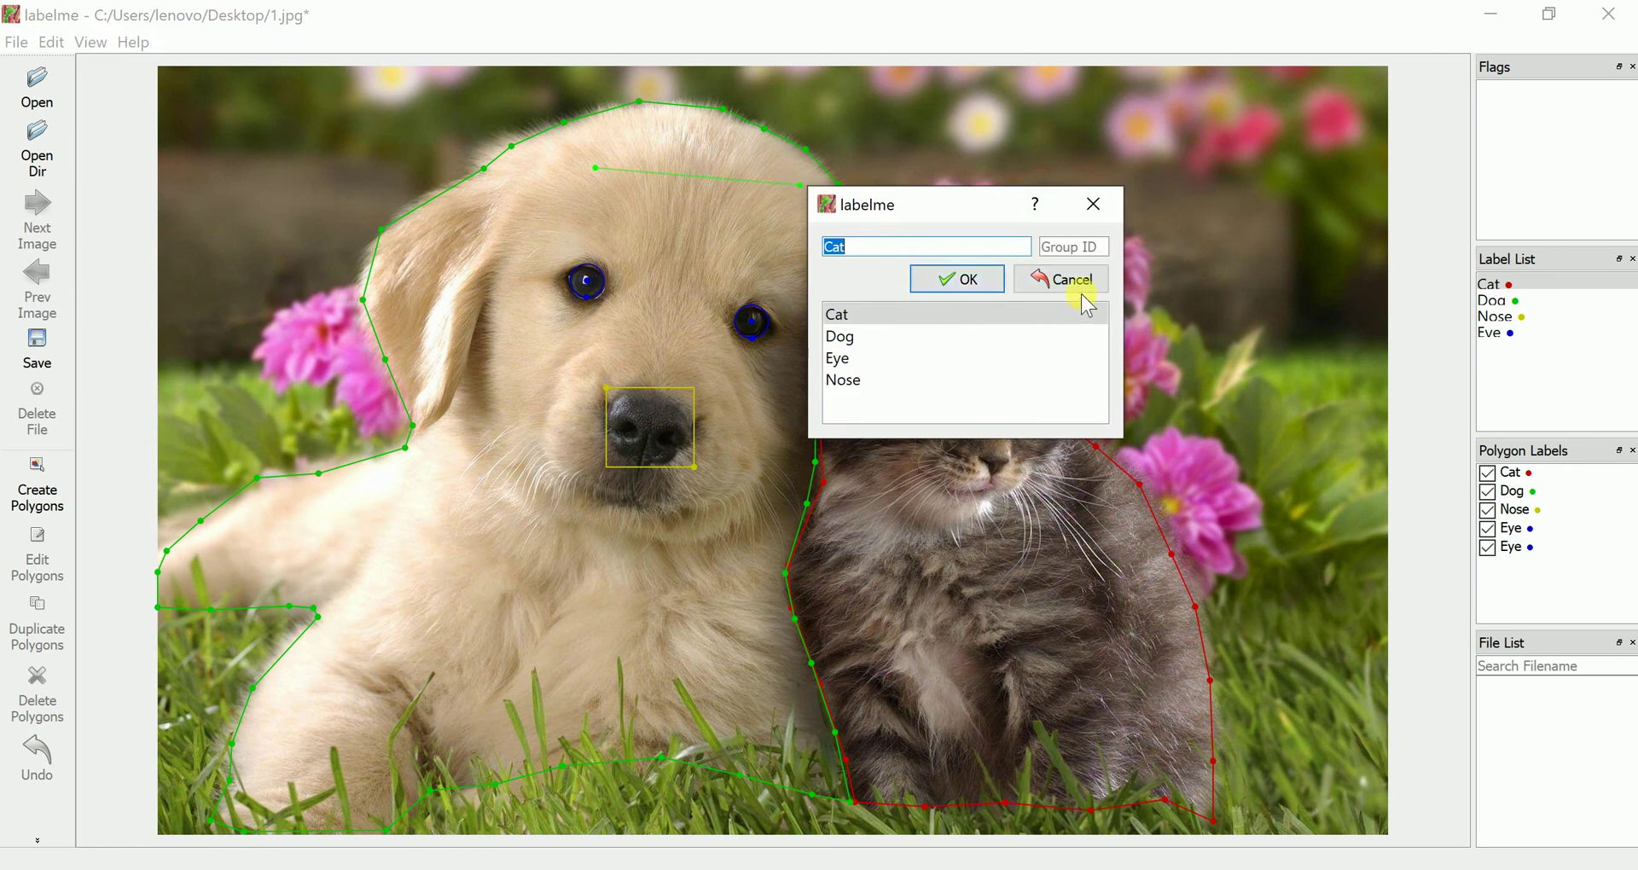
left_click(1097, 293)
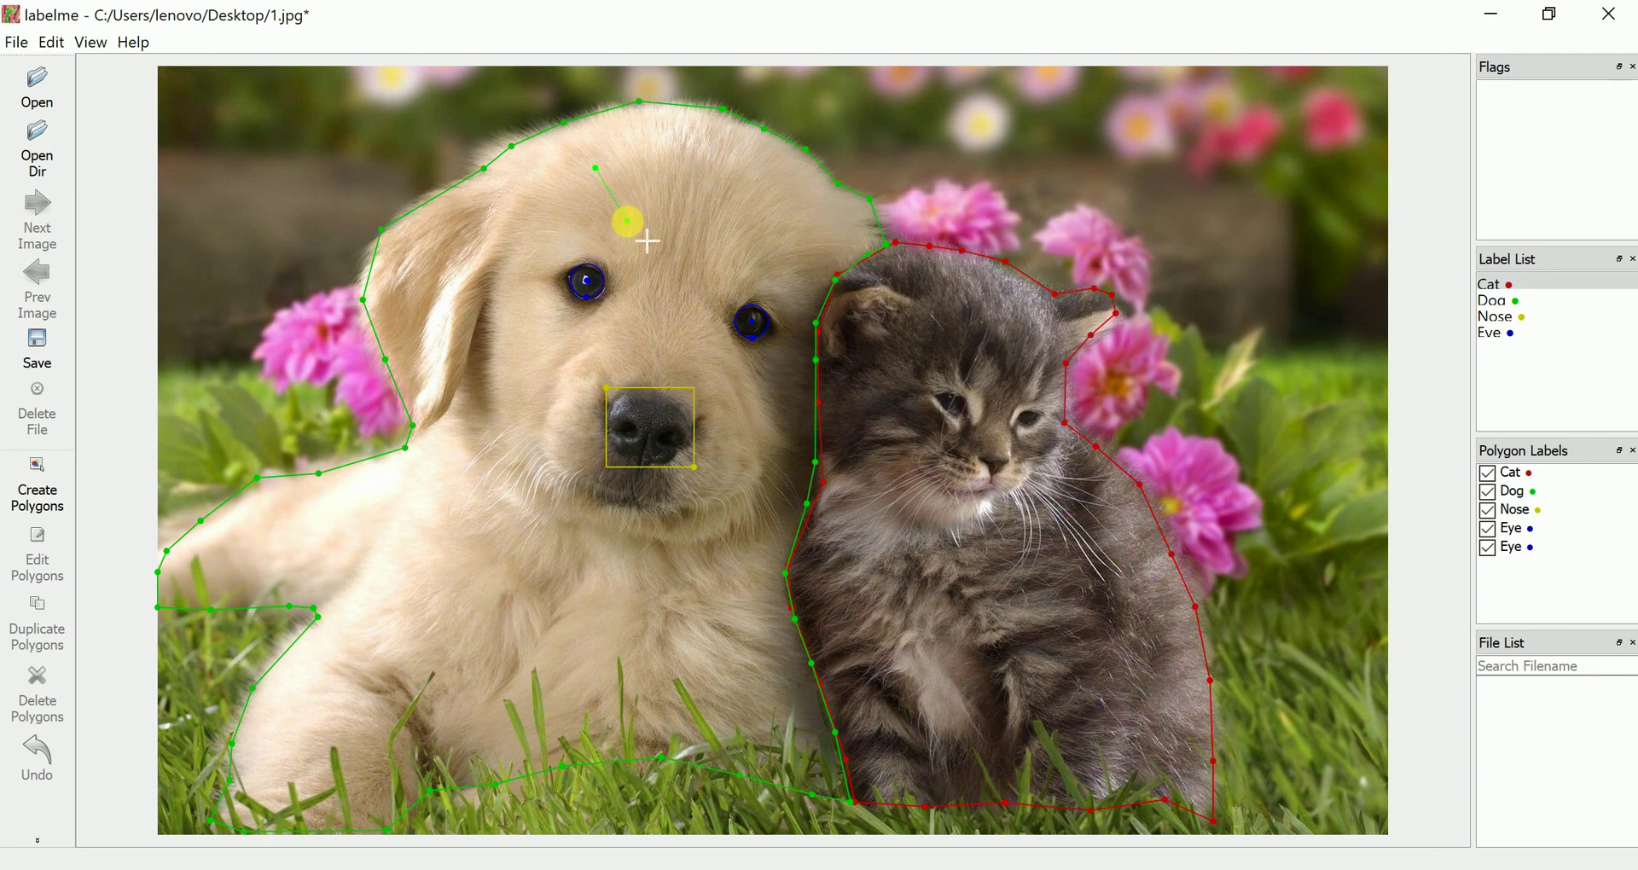
key("Escape")
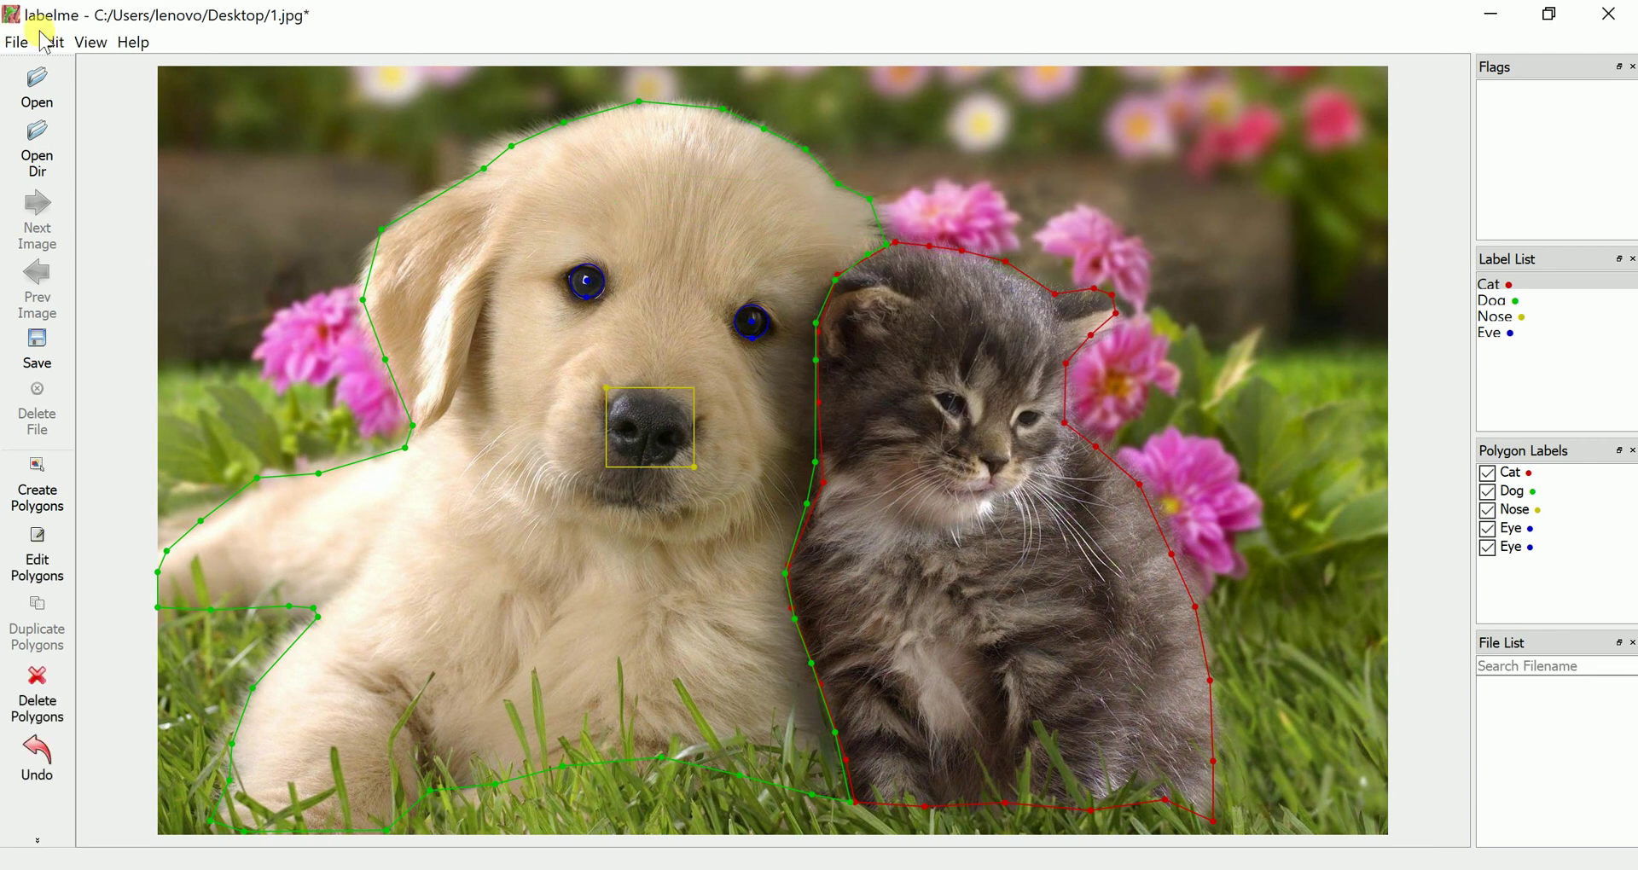
left_click(51, 42)
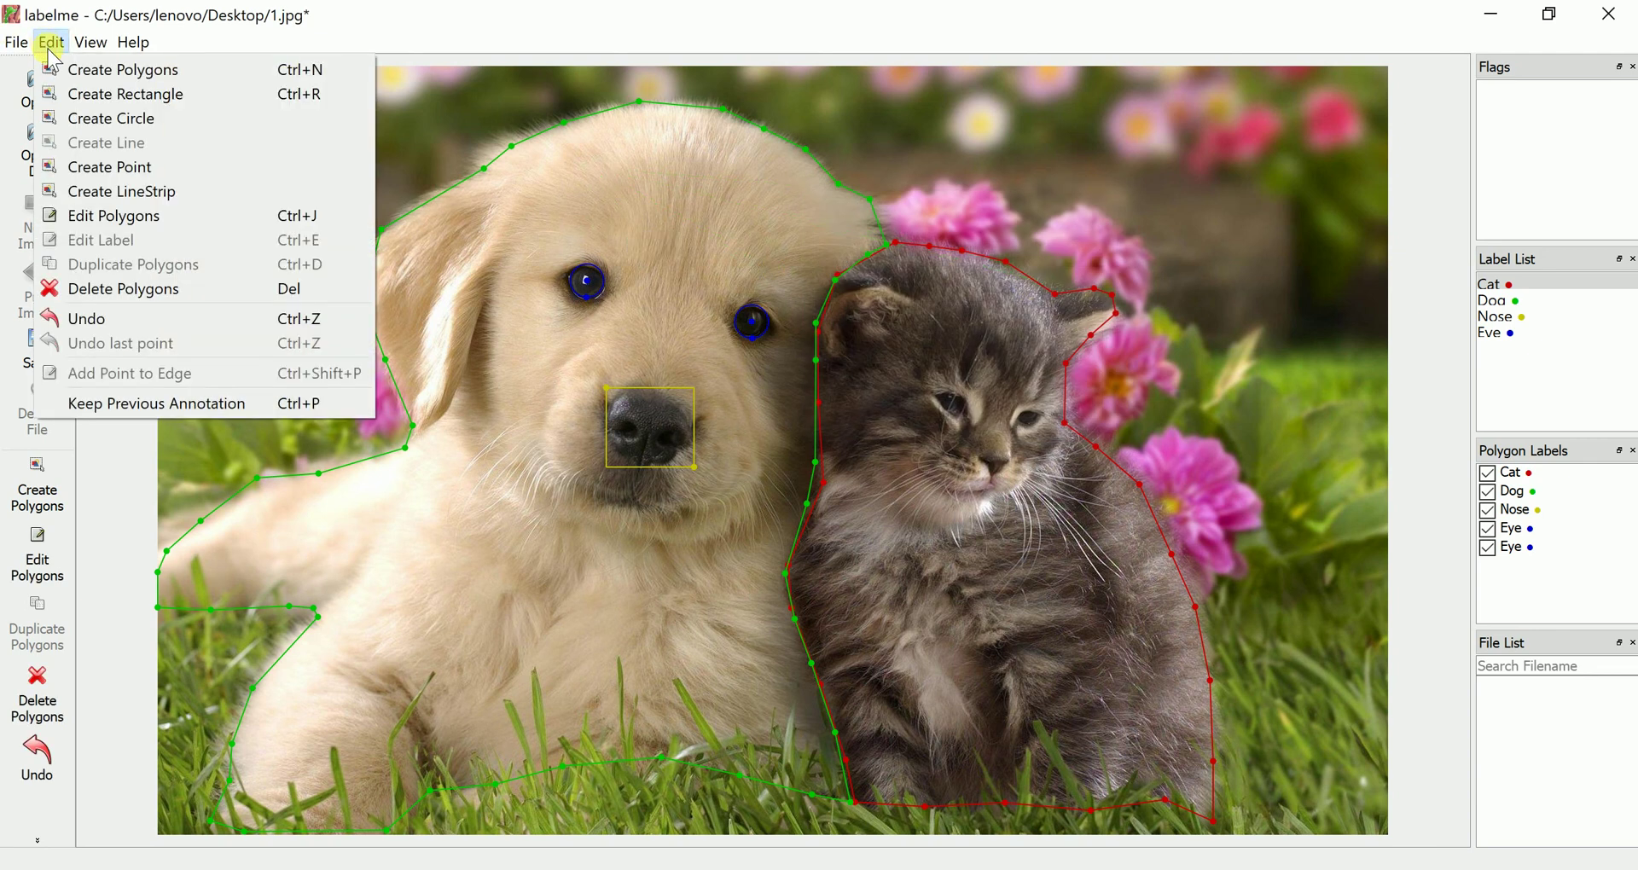
left_click(162, 168)
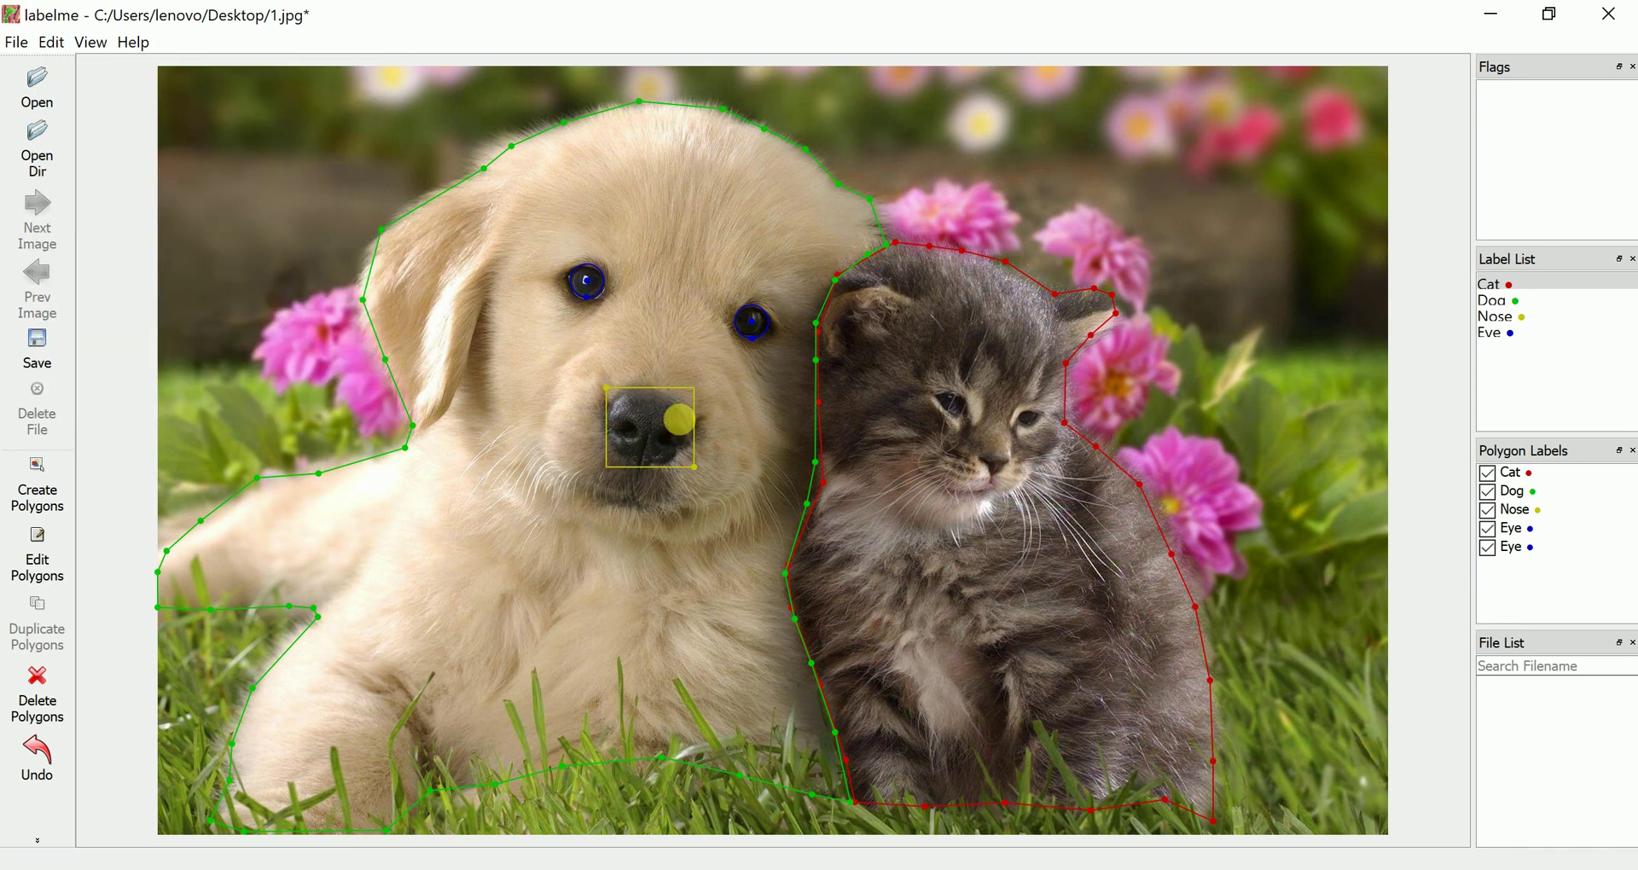
left_click(671, 438)
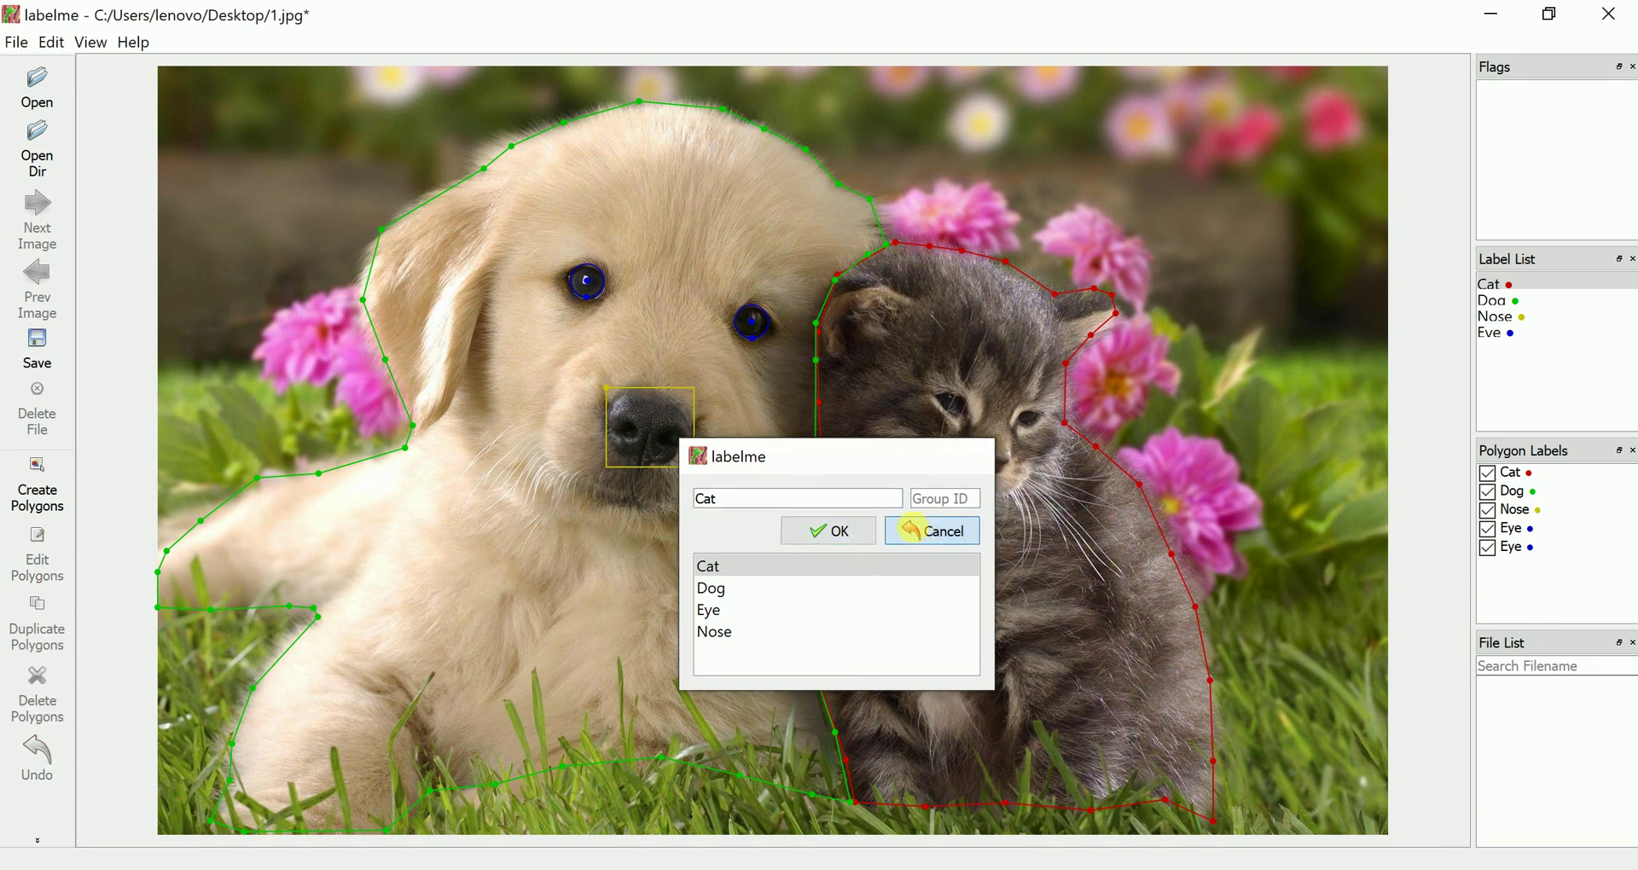
left_click(938, 533)
left_click(51, 44)
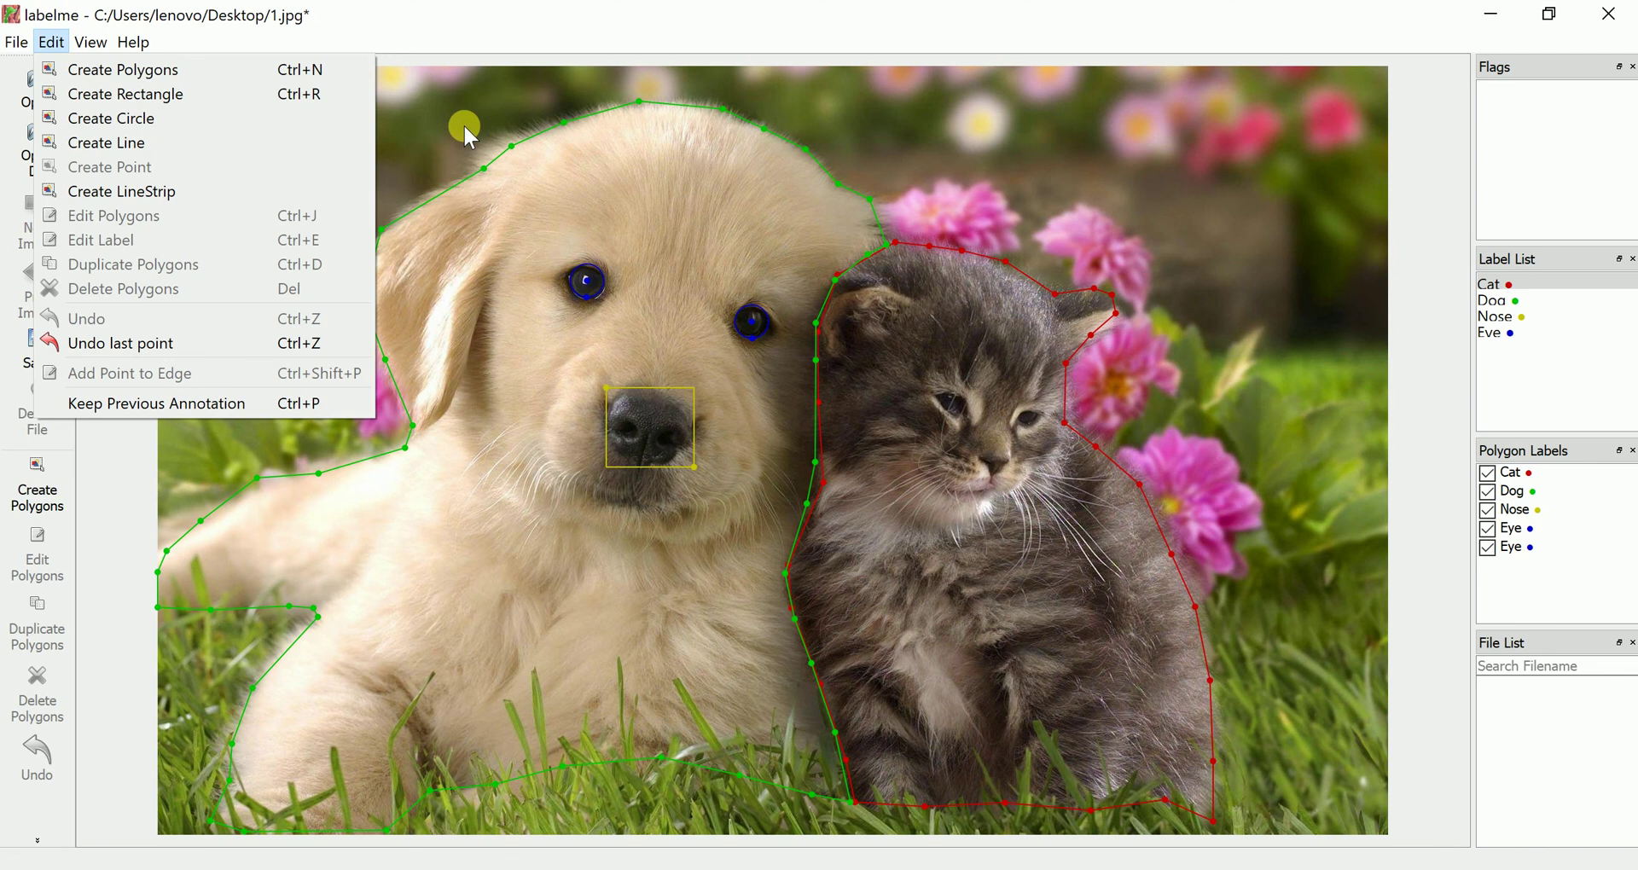
left_click(100, 472)
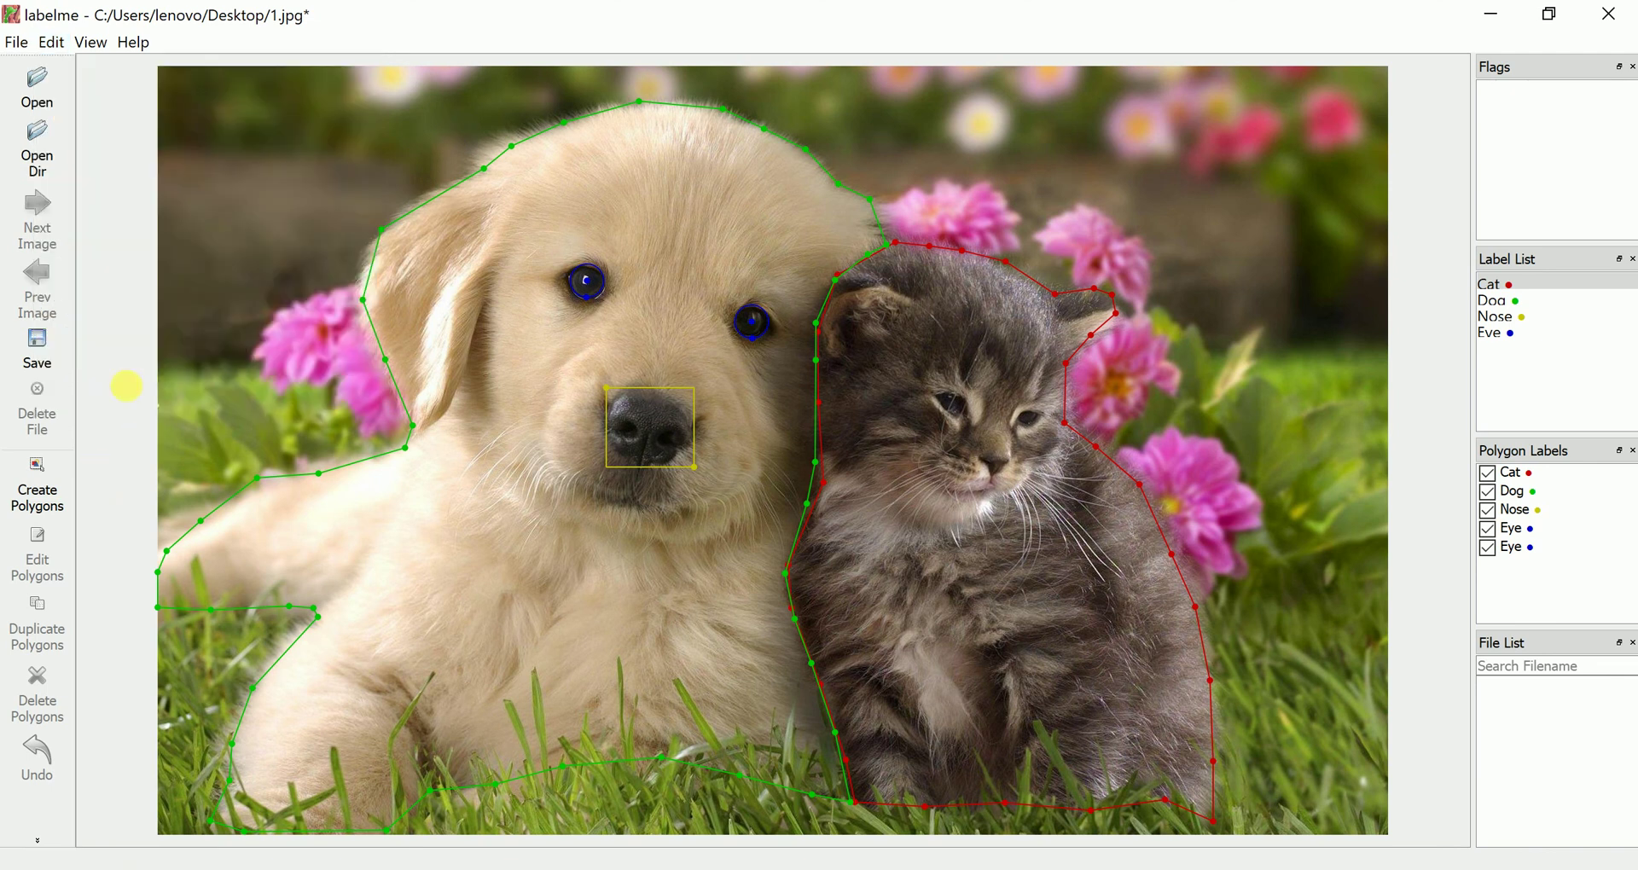
Step: Save the annotations to the Desktop as label file '1' (*.json)
left_click(44, 359)
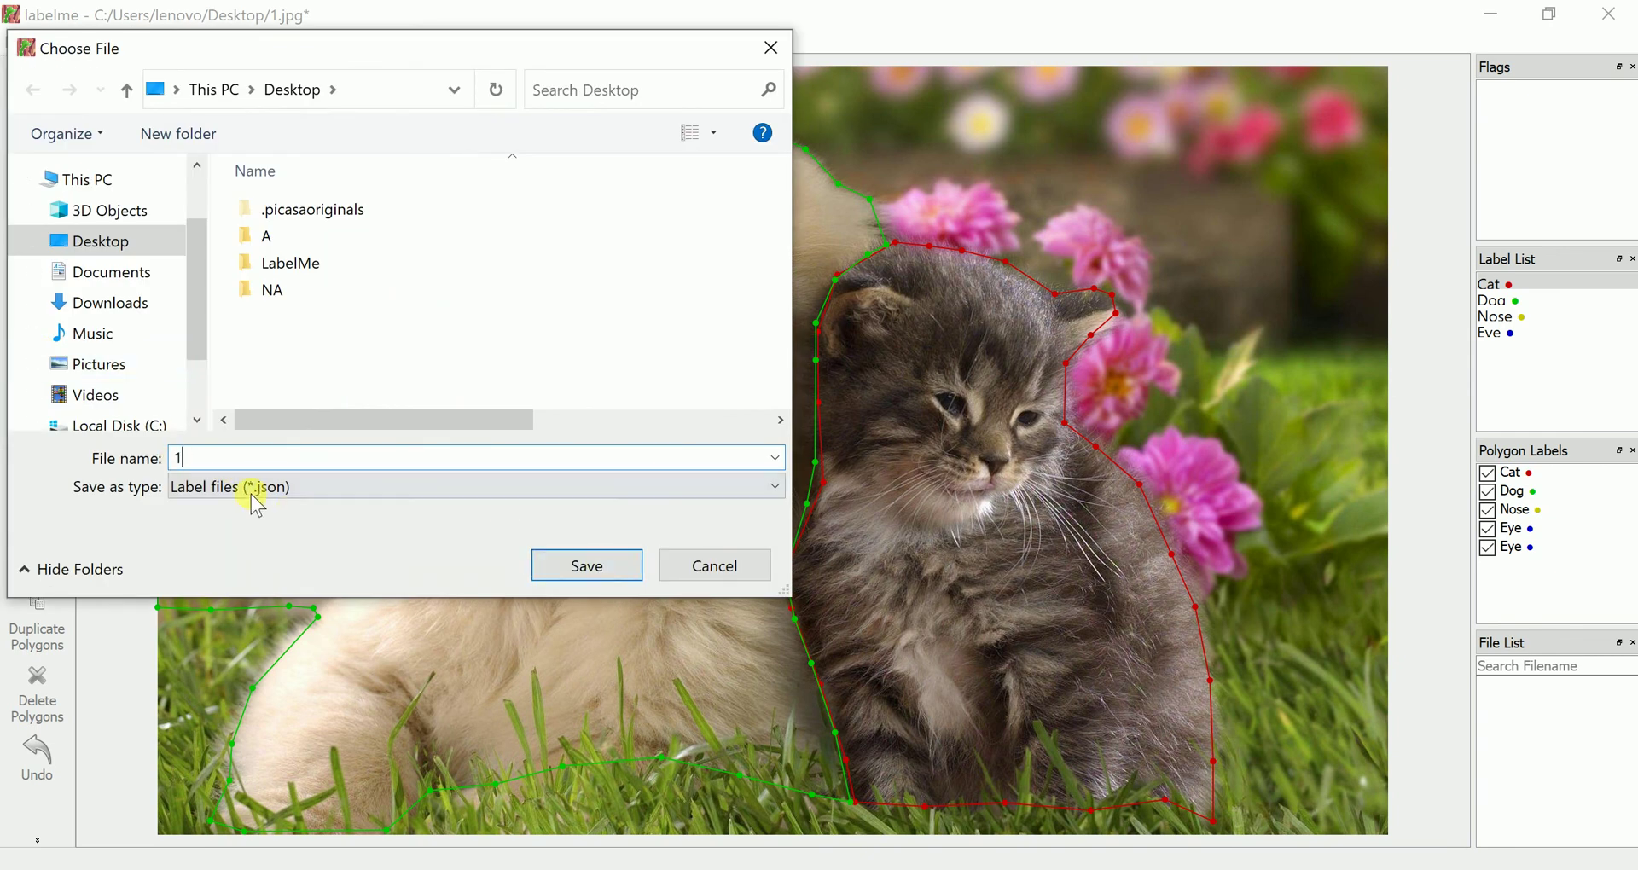
left_click(121, 239)
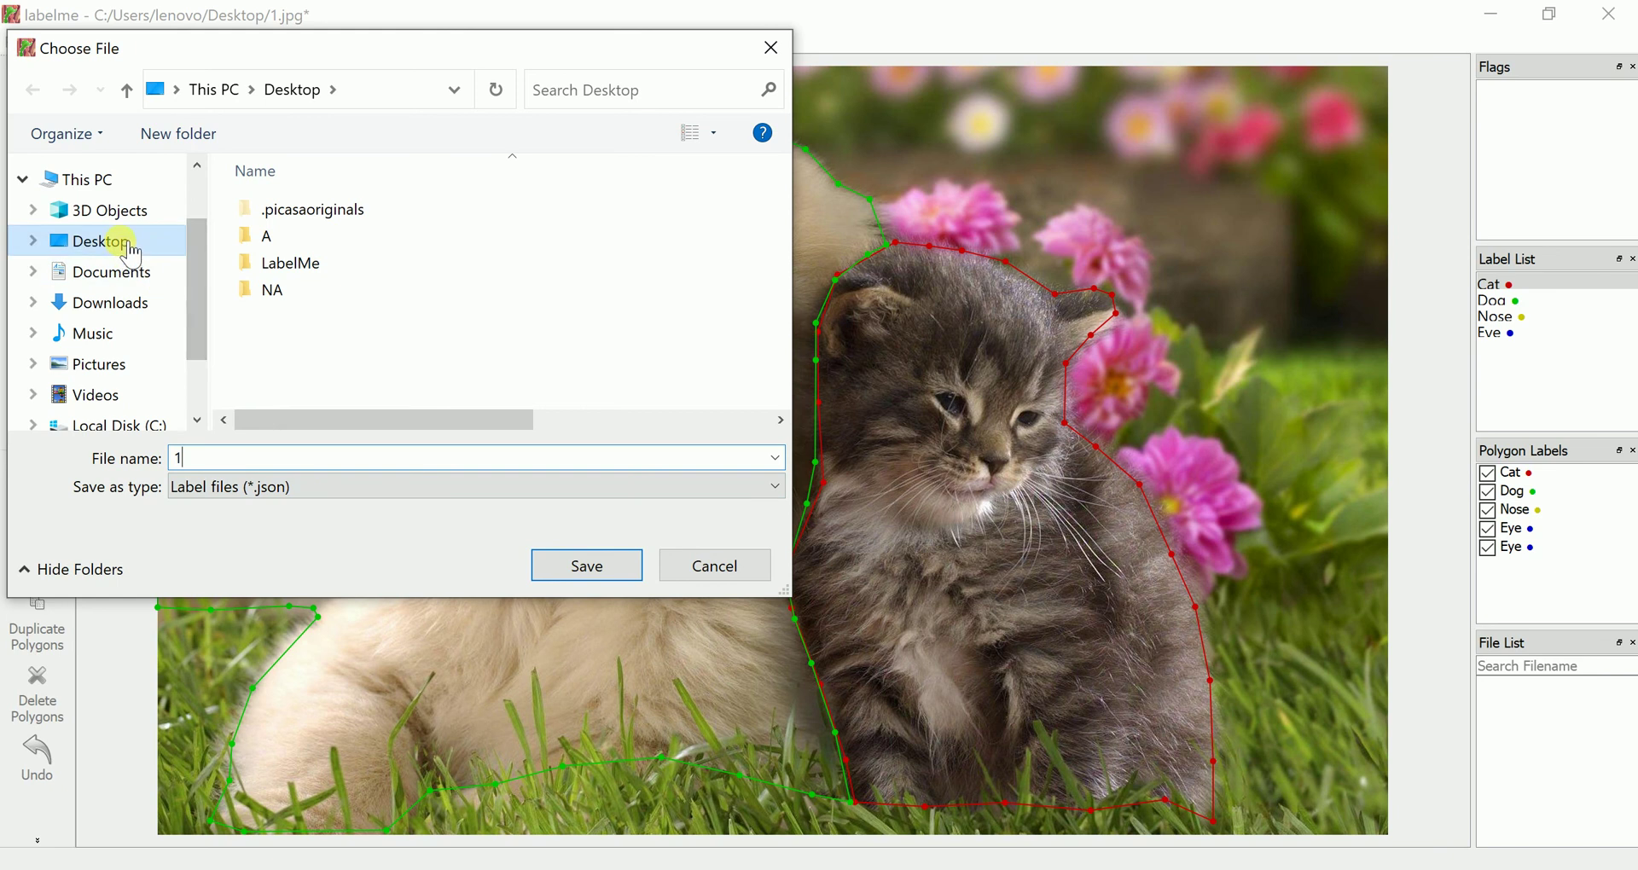
left_click(582, 569)
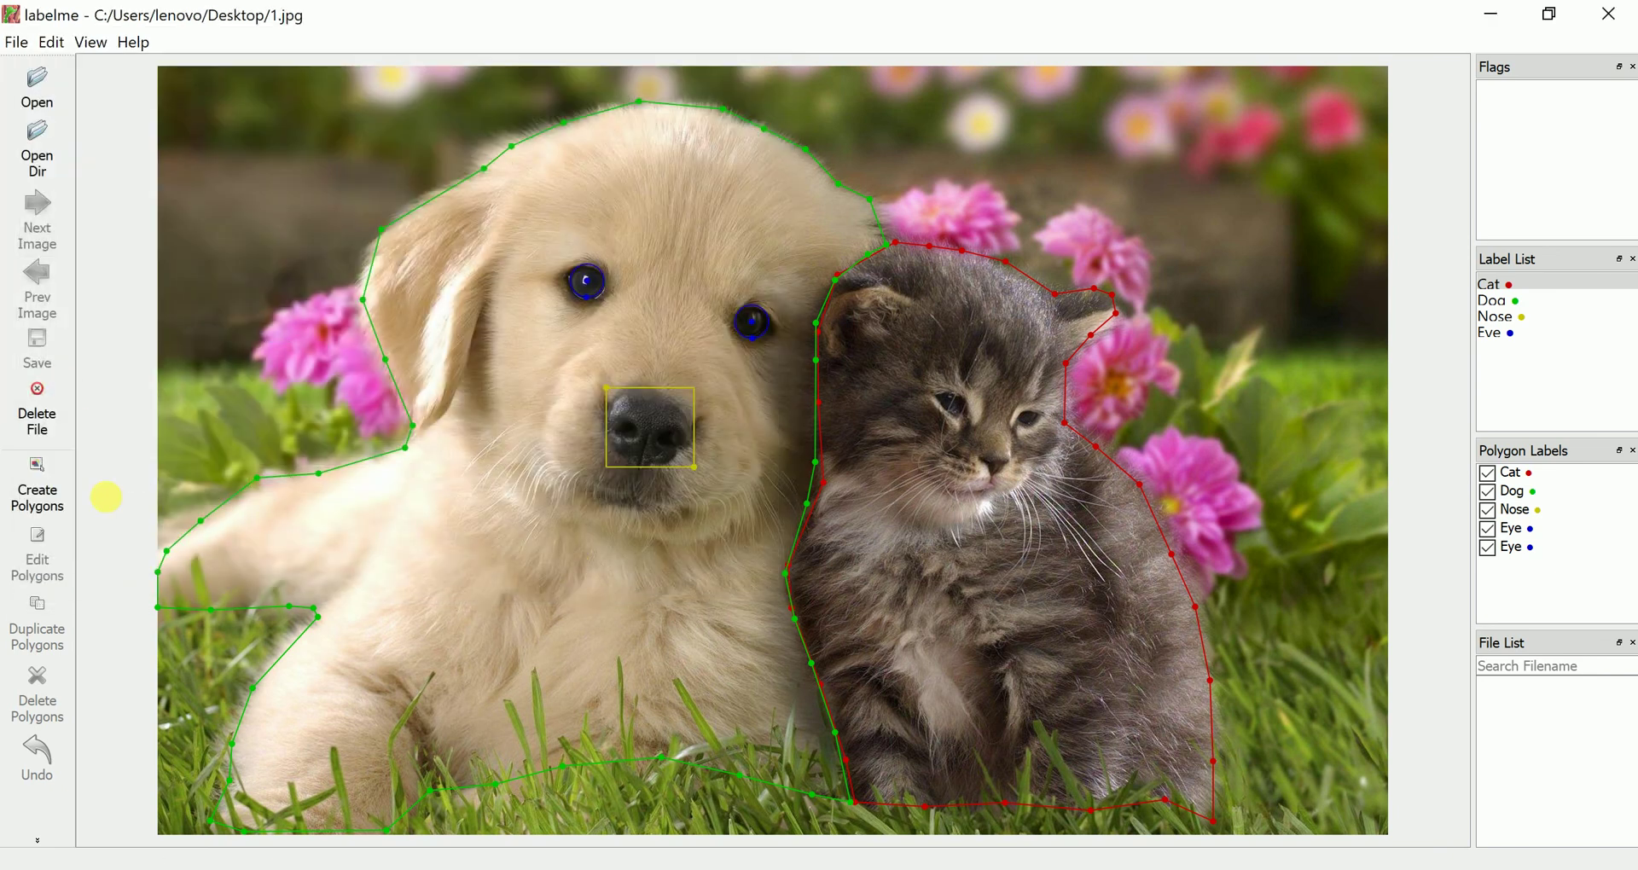
left_click(1507, 477)
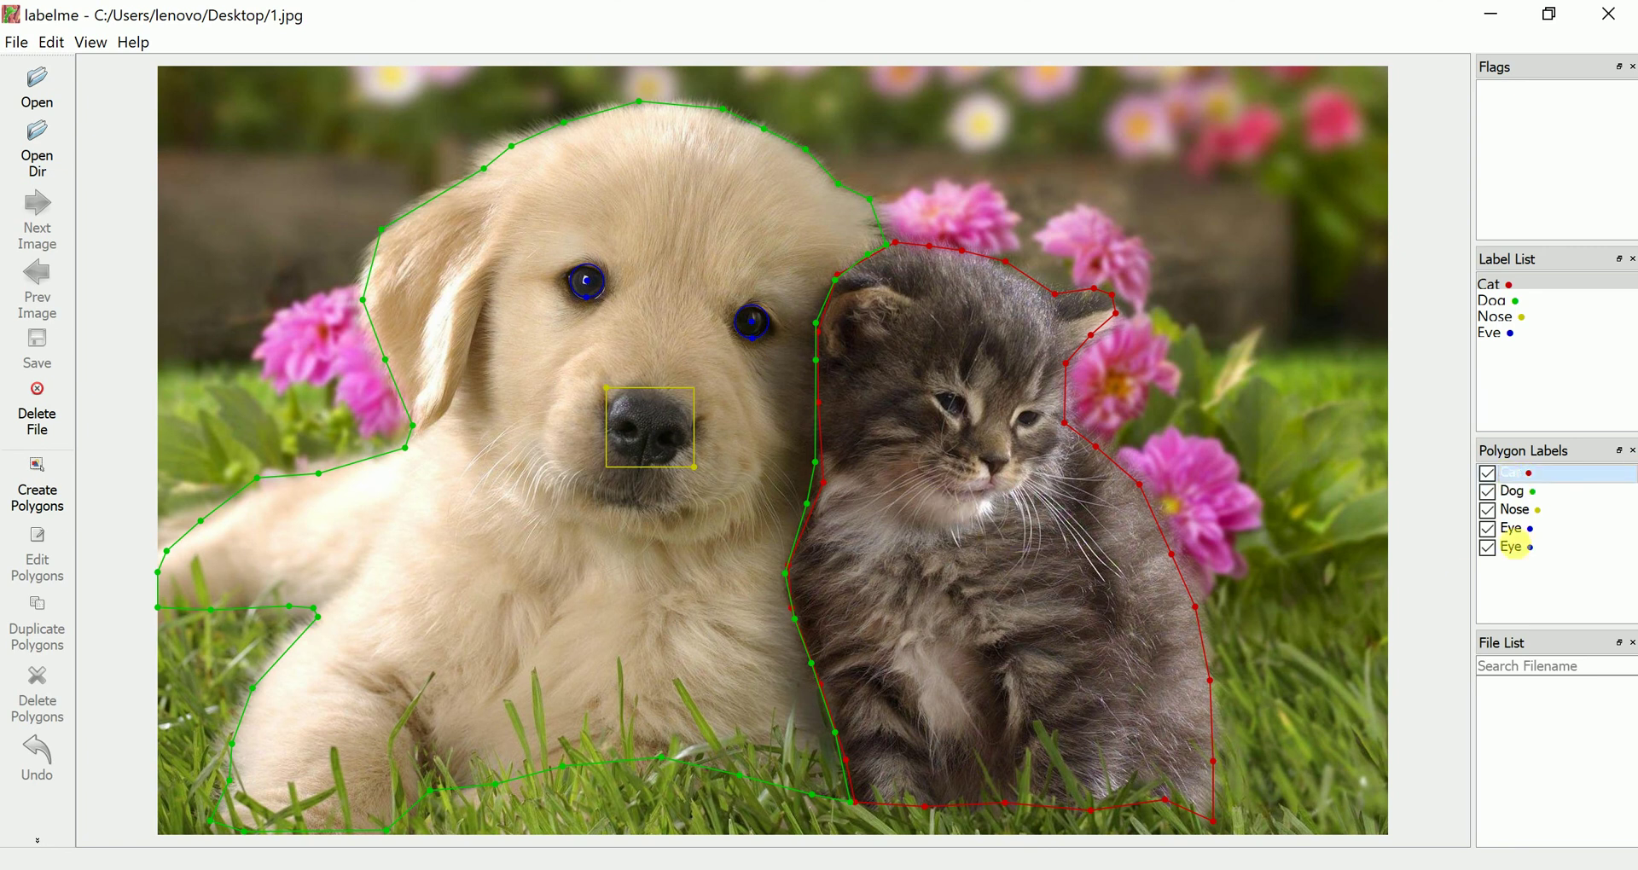
left_click(1508, 302)
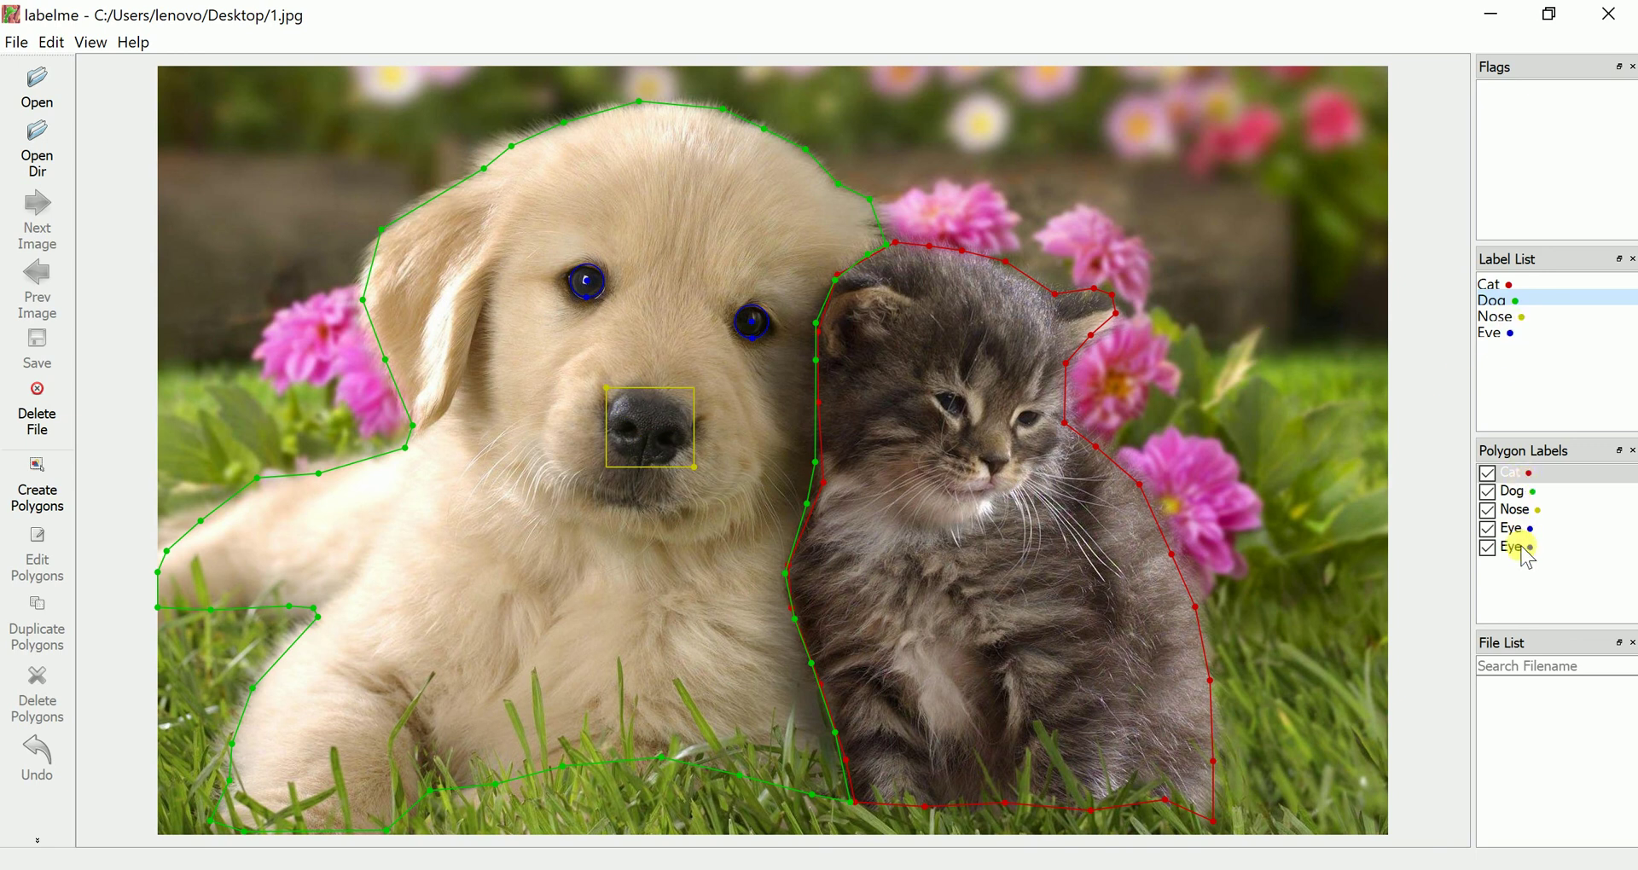
left_click(1500, 316)
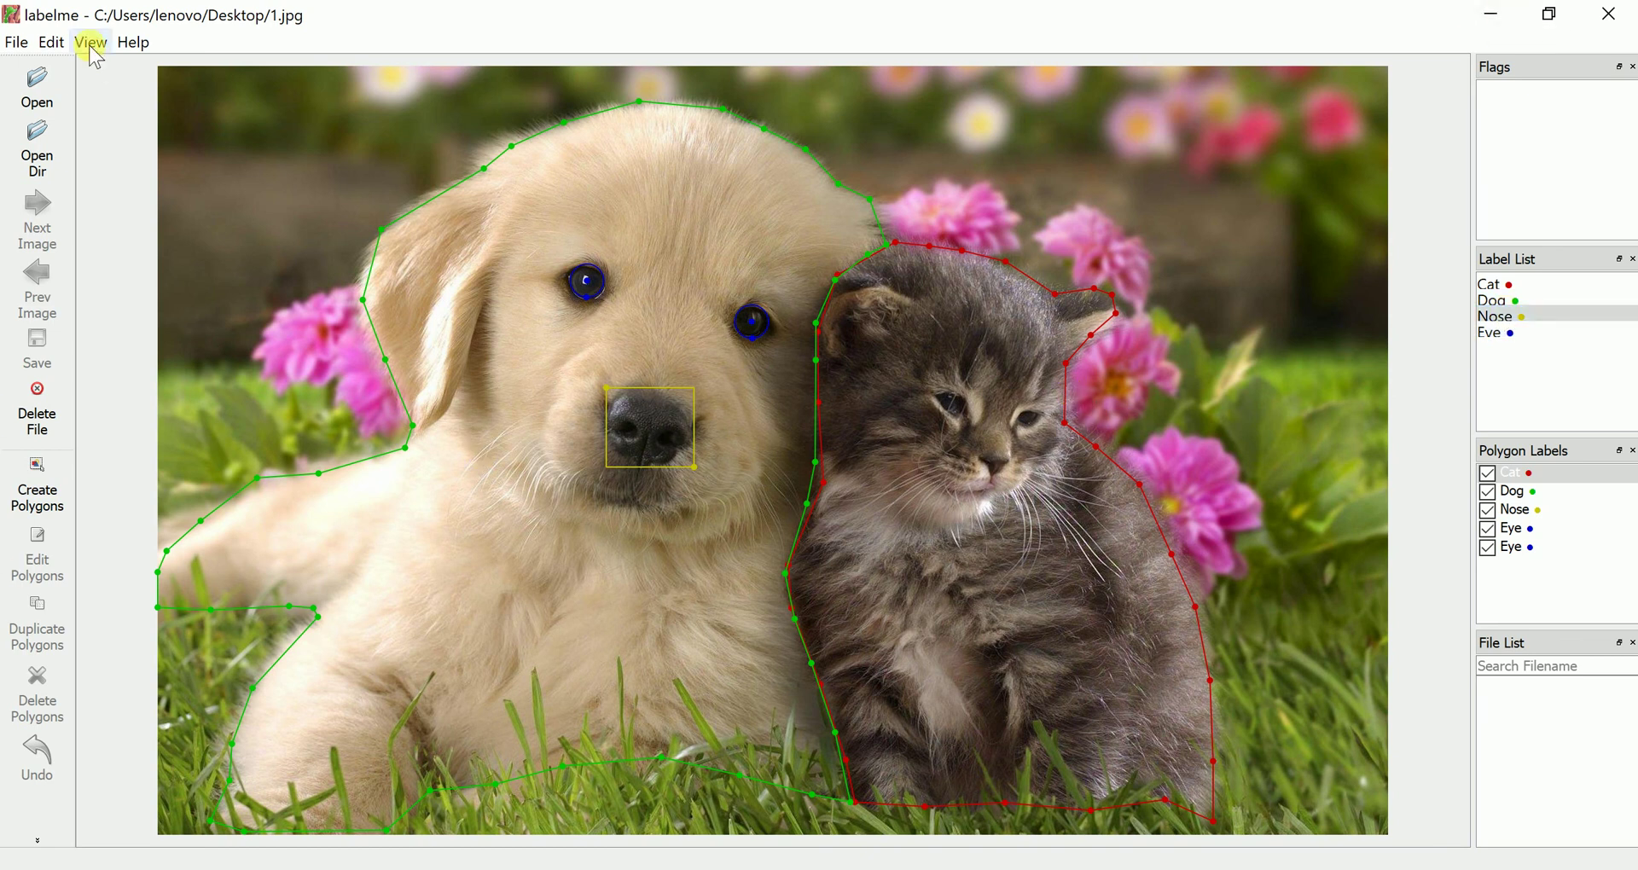
left_click(51, 41)
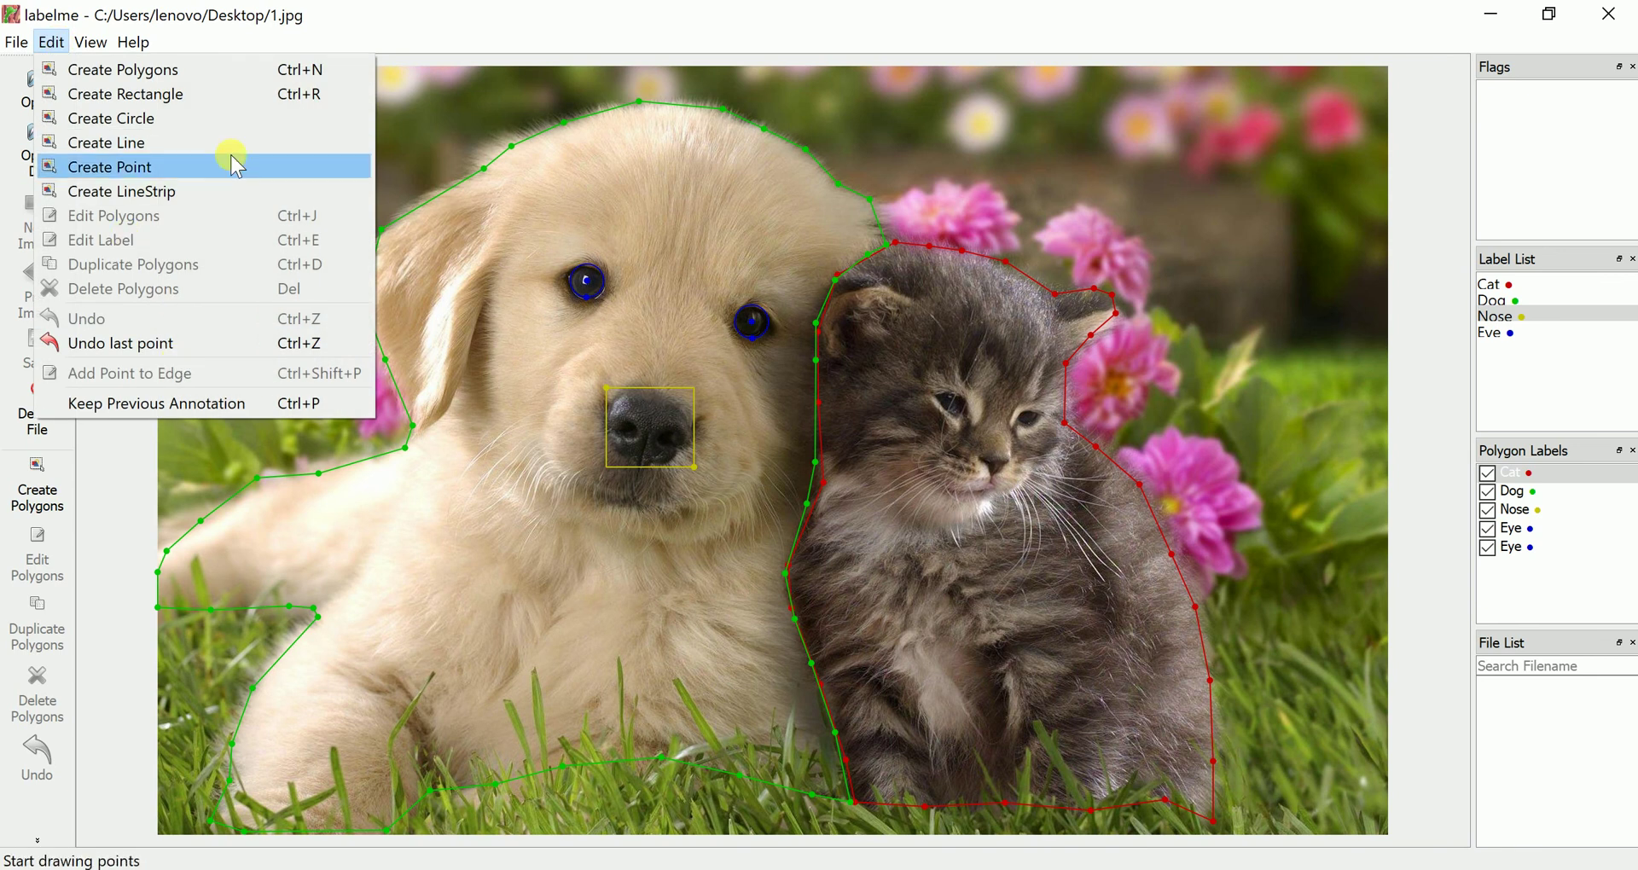
left_click(618, 300)
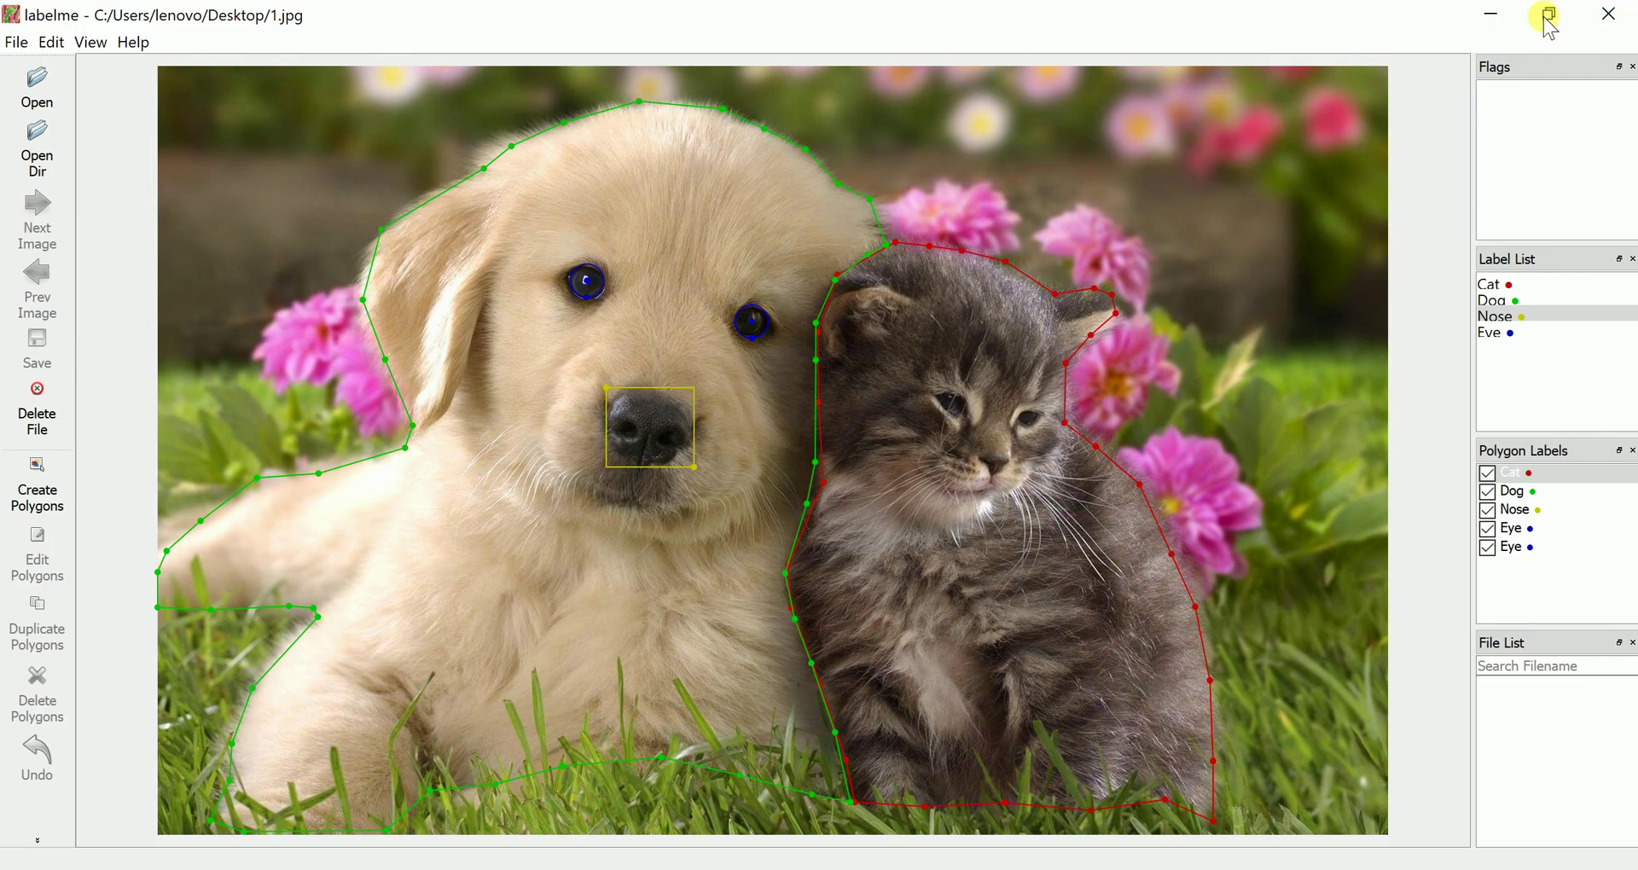
Step: Minimise labelme, Anaconda Prompt and Chrome to reveal the desktop
left_click(1490, 14)
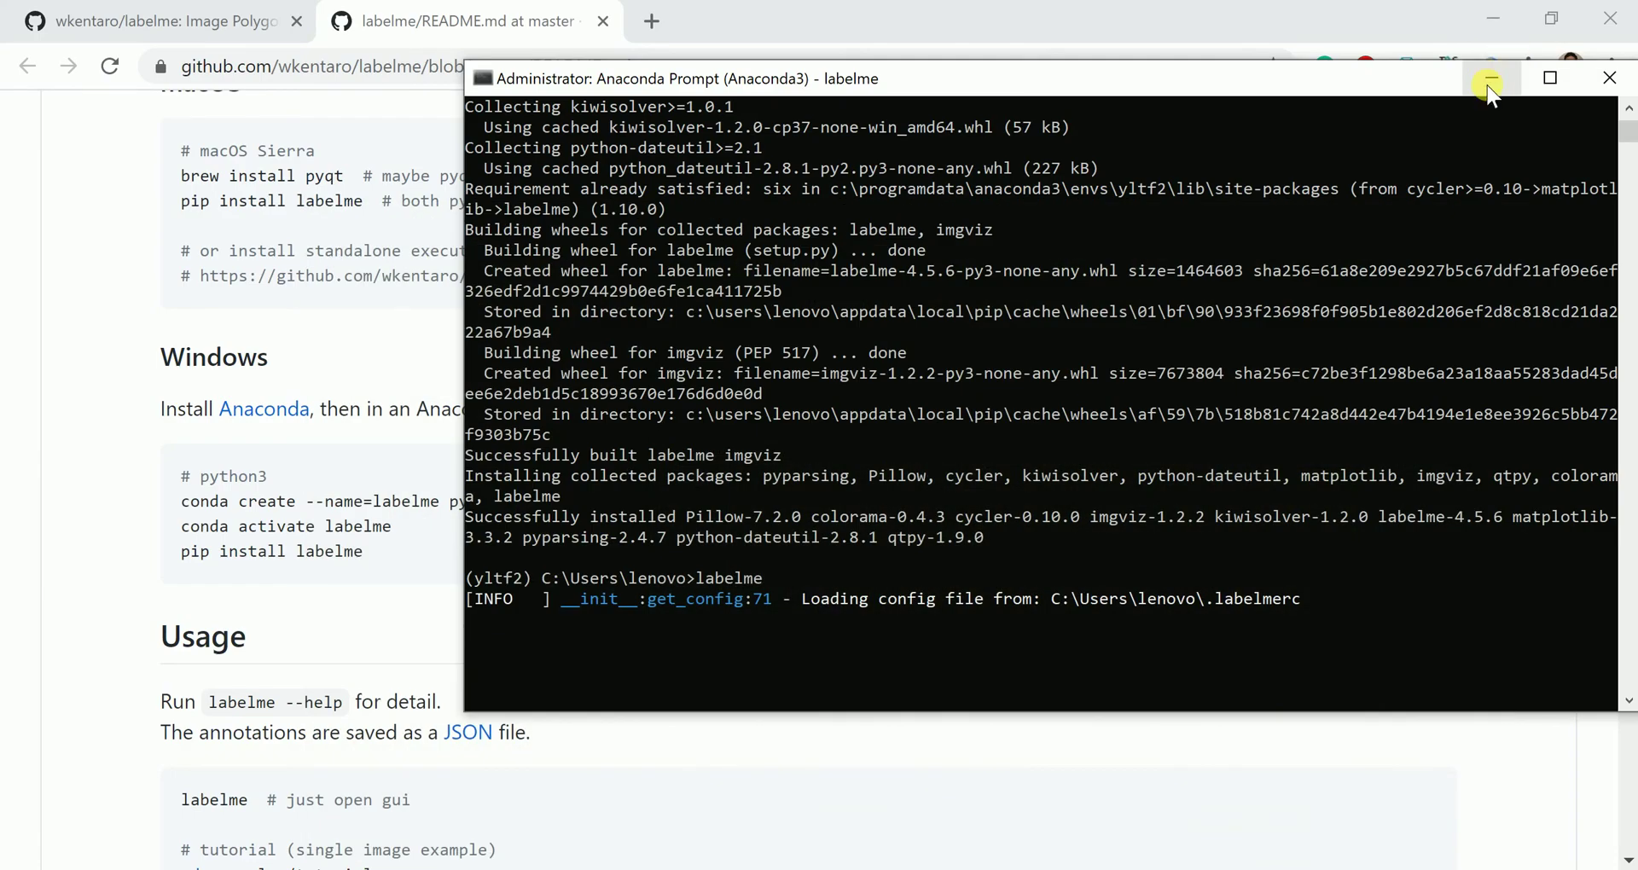
left_click(1492, 78)
left_click(1490, 19)
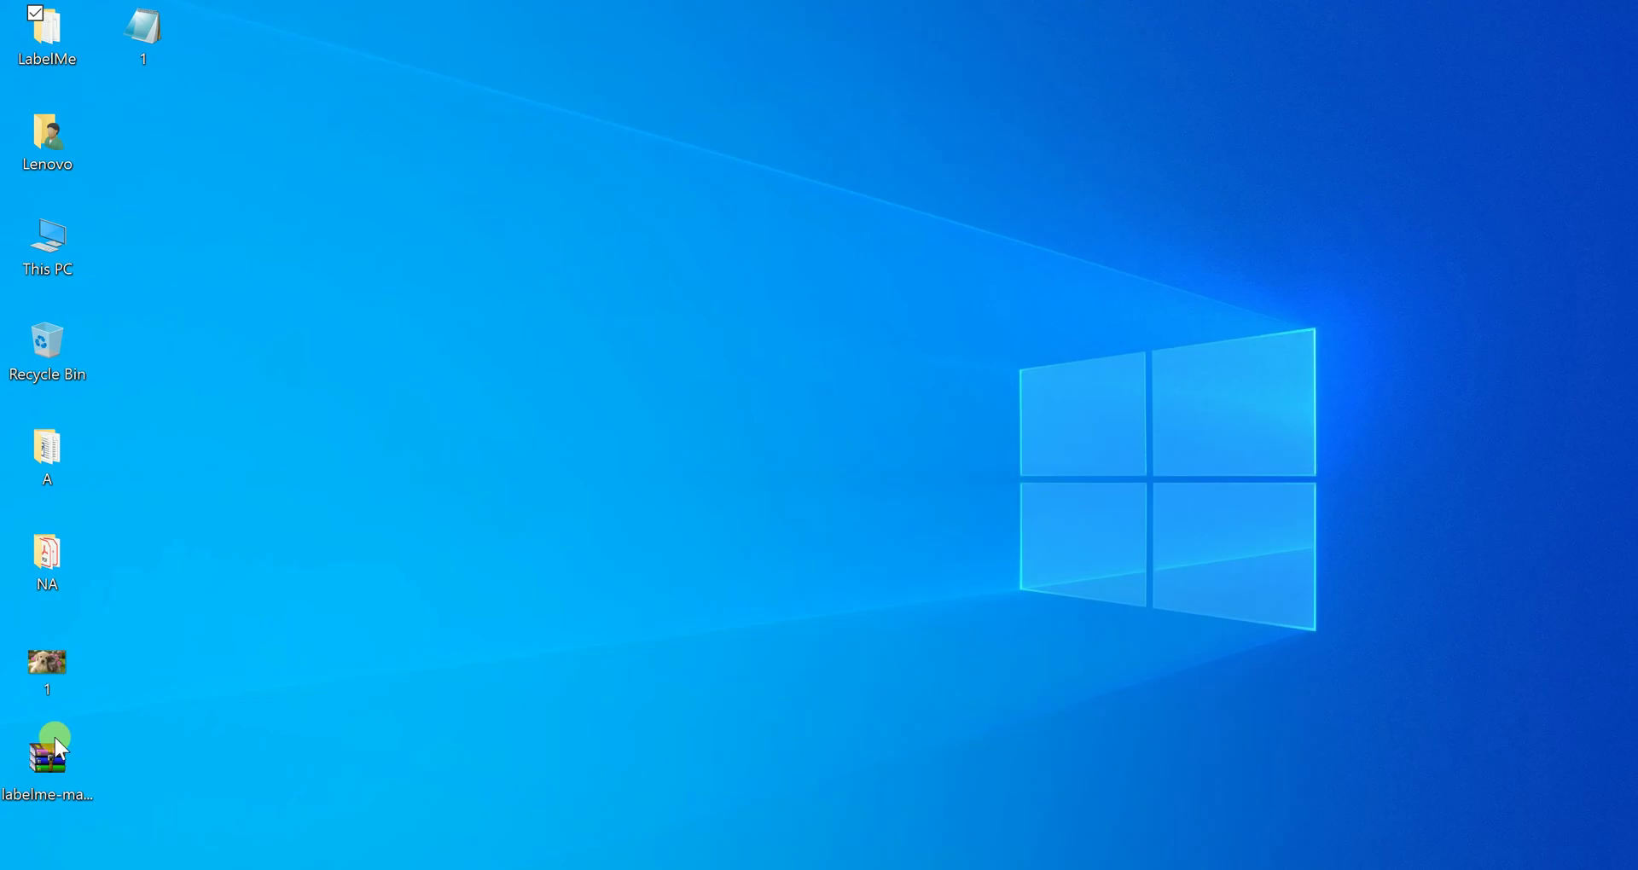
Step: Open label file 1 in Notepad, scroll through its JSON, then close it
double_click(145, 38)
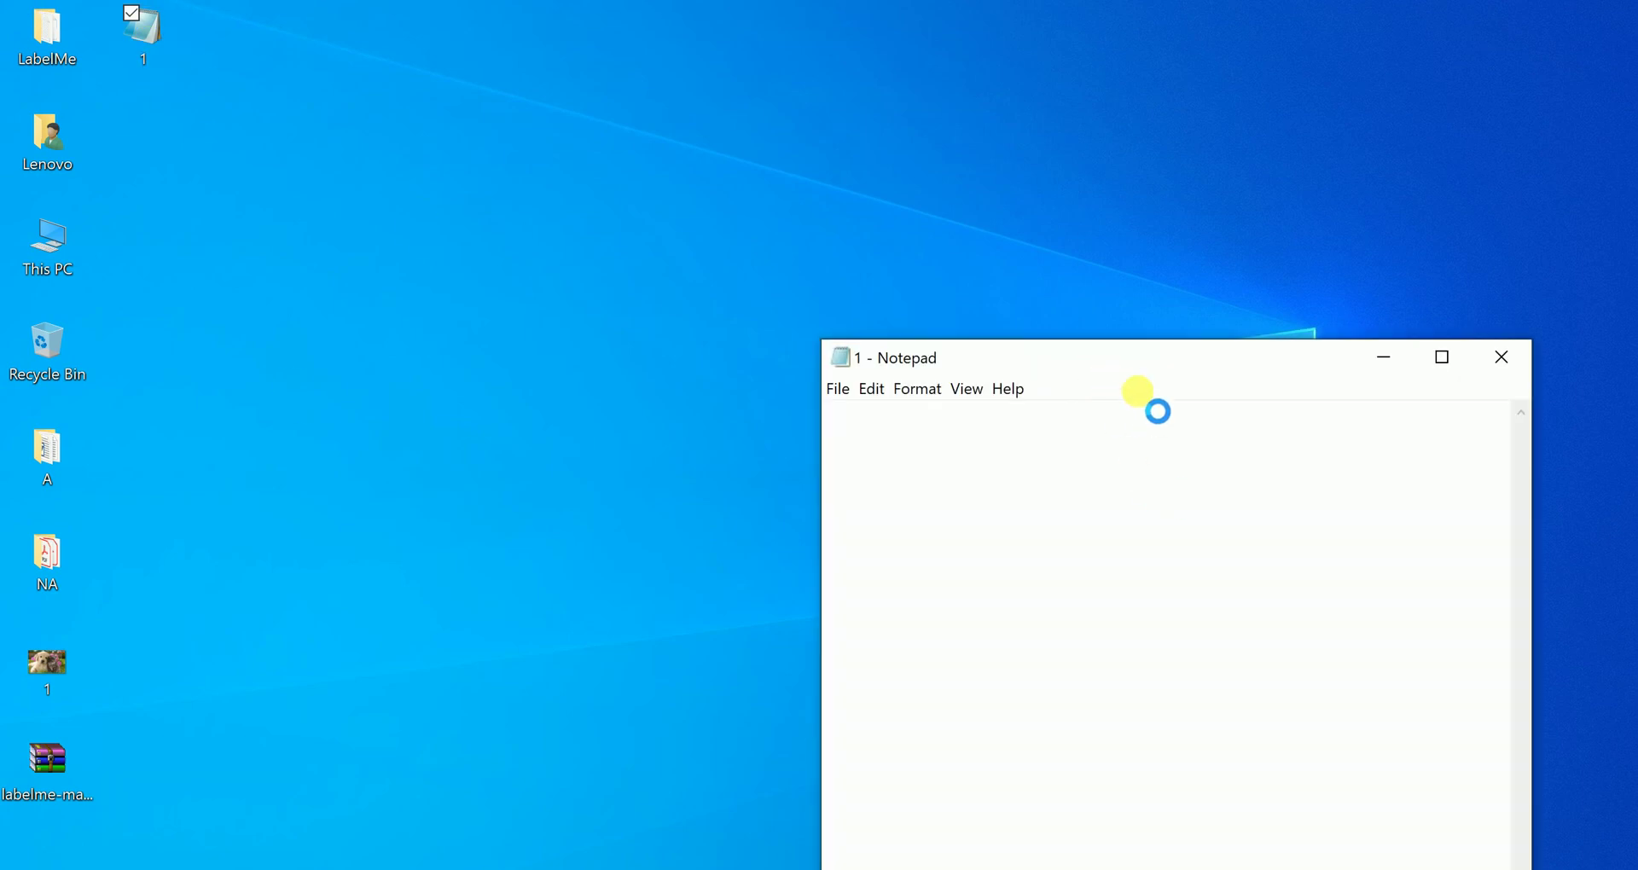
left_click_drag(1140, 370, 910, 66)
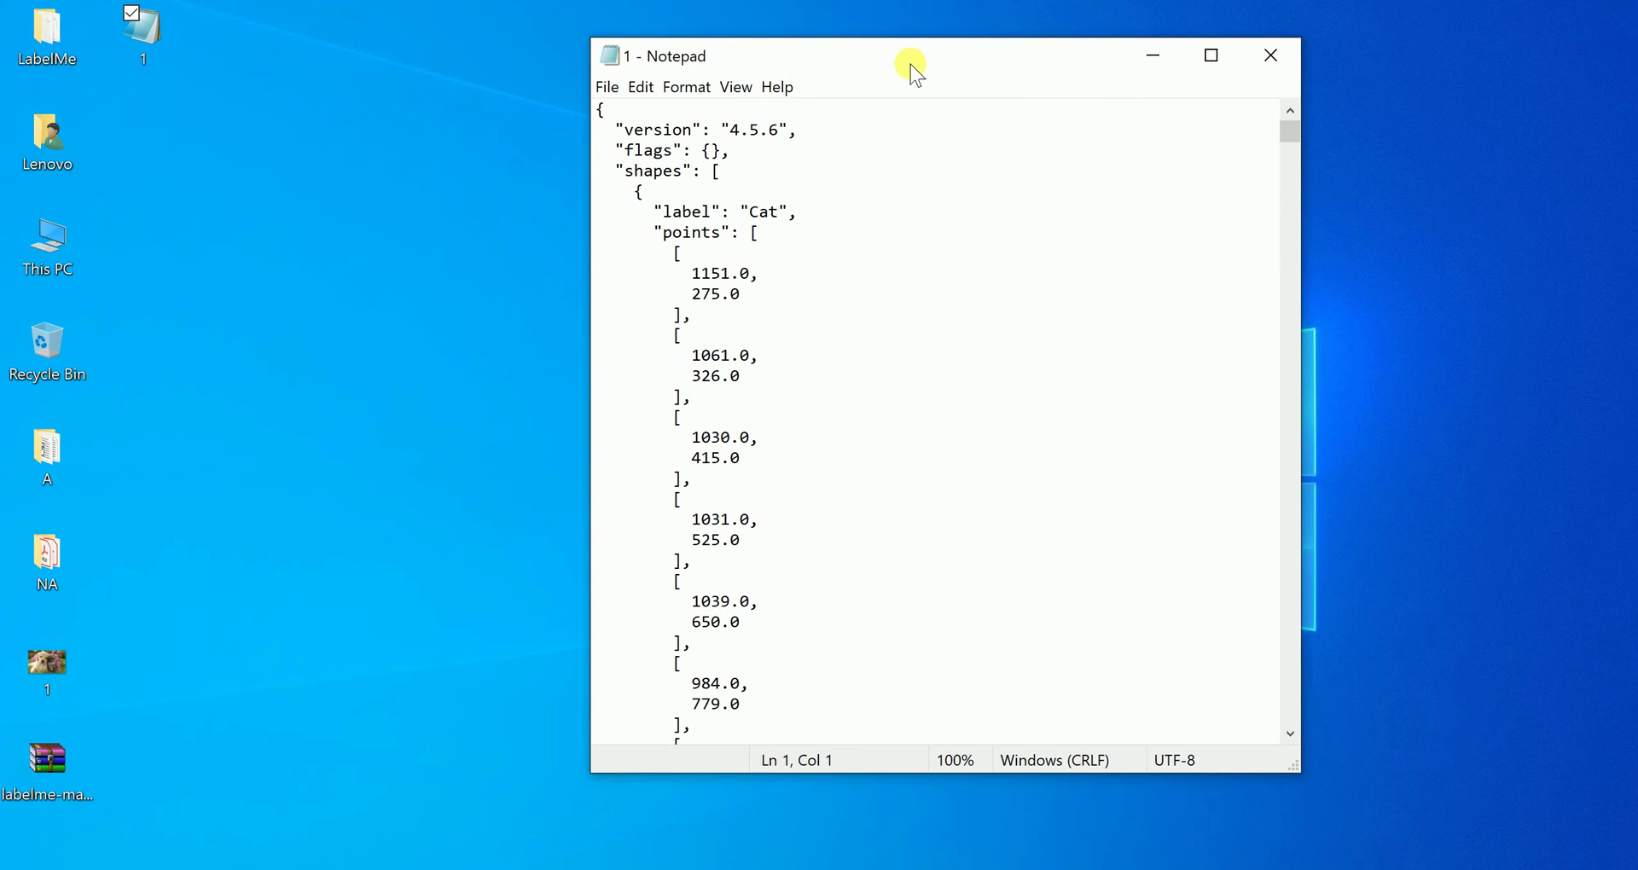
scroll(938, 503, "down", 3)
scroll(940, 501, "up", 3)
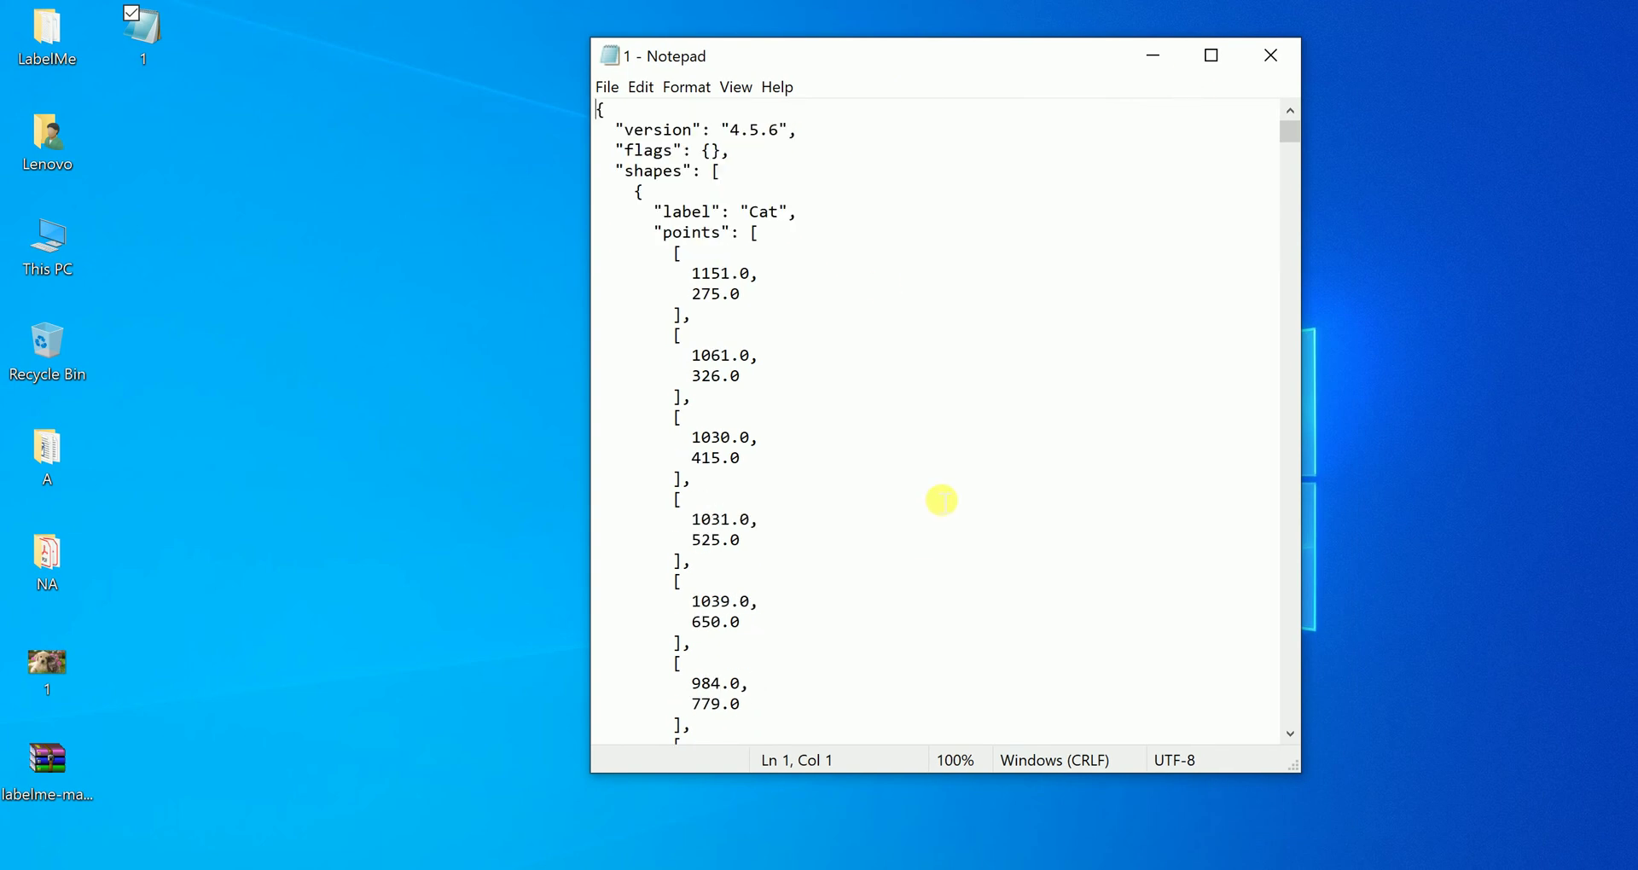
left_click(1270, 55)
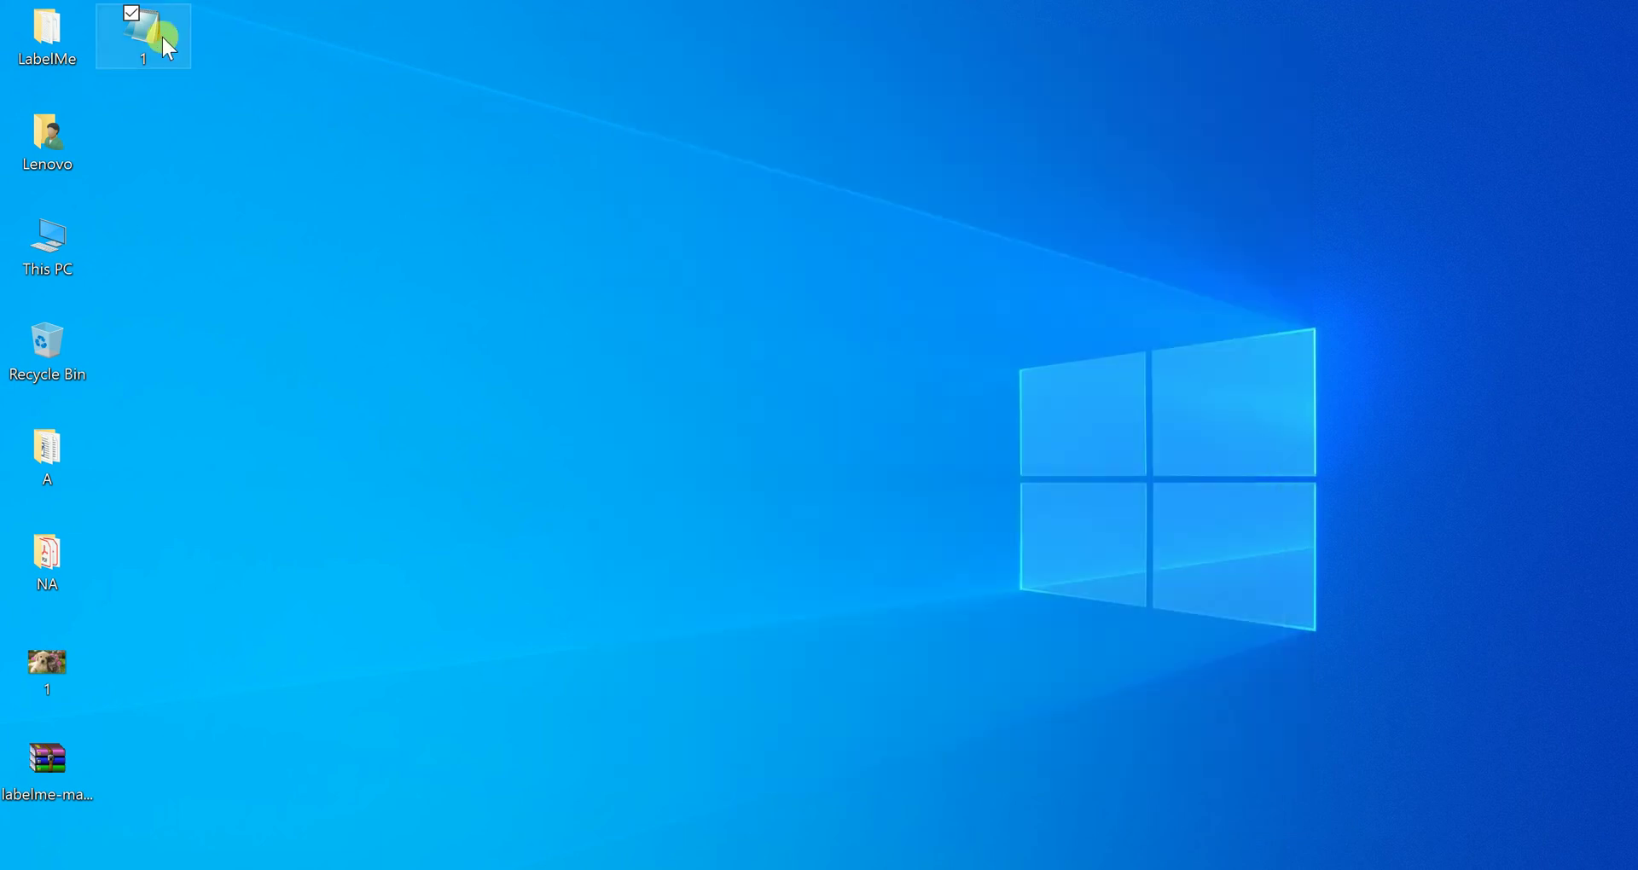
Step: Check label file 1's properties, a 393 KB JSON File, then close the dialog
right_click(162, 36)
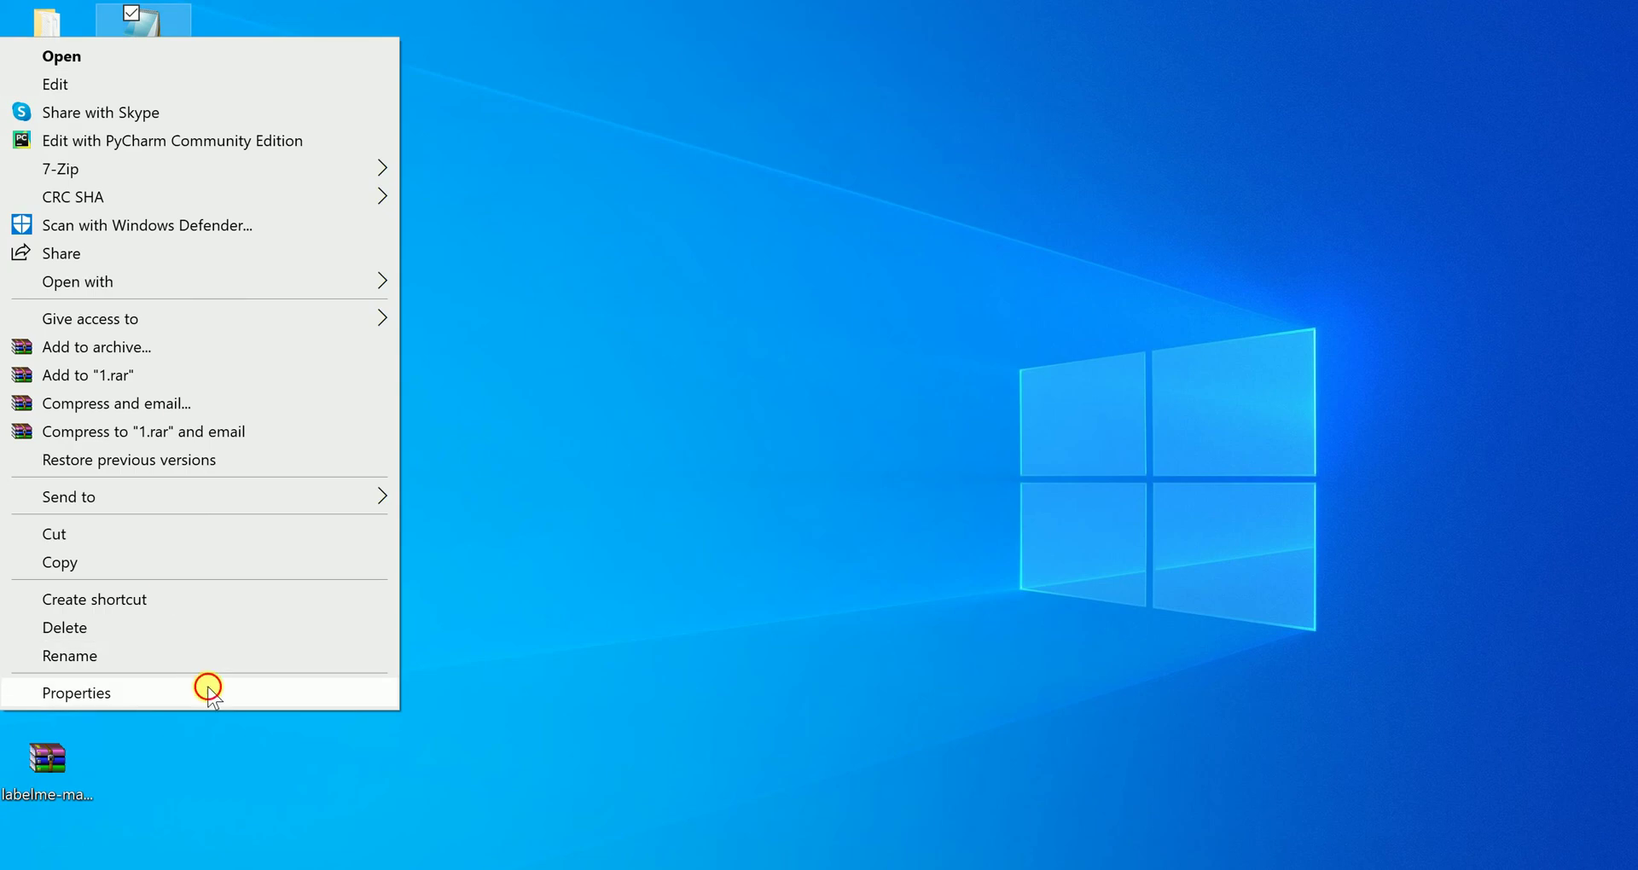
left_click(205, 687)
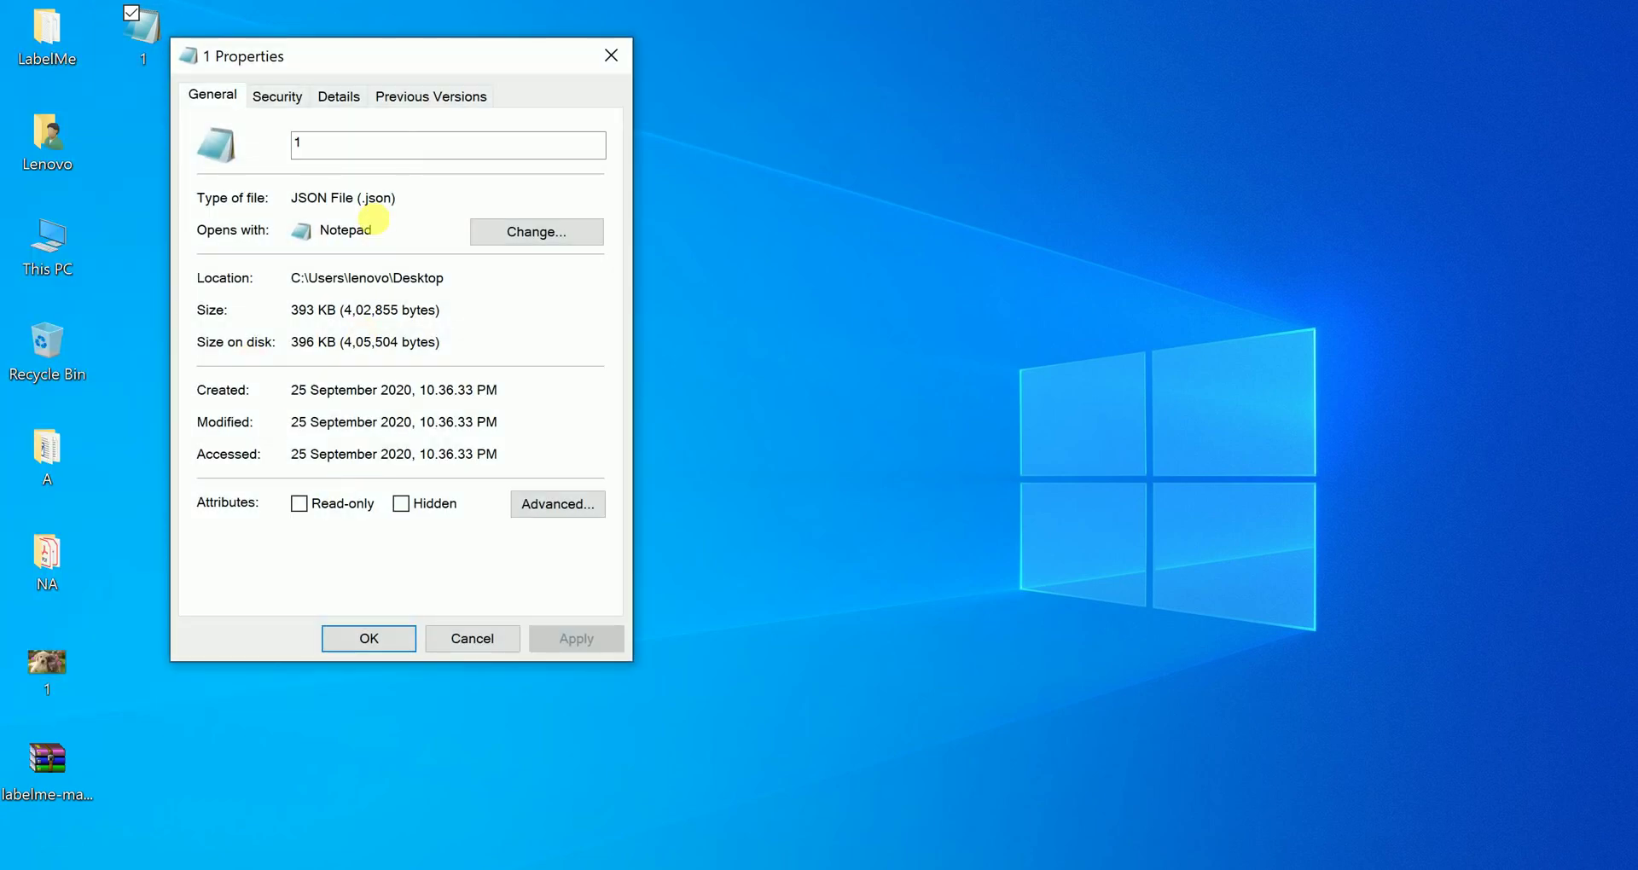
left_click(609, 54)
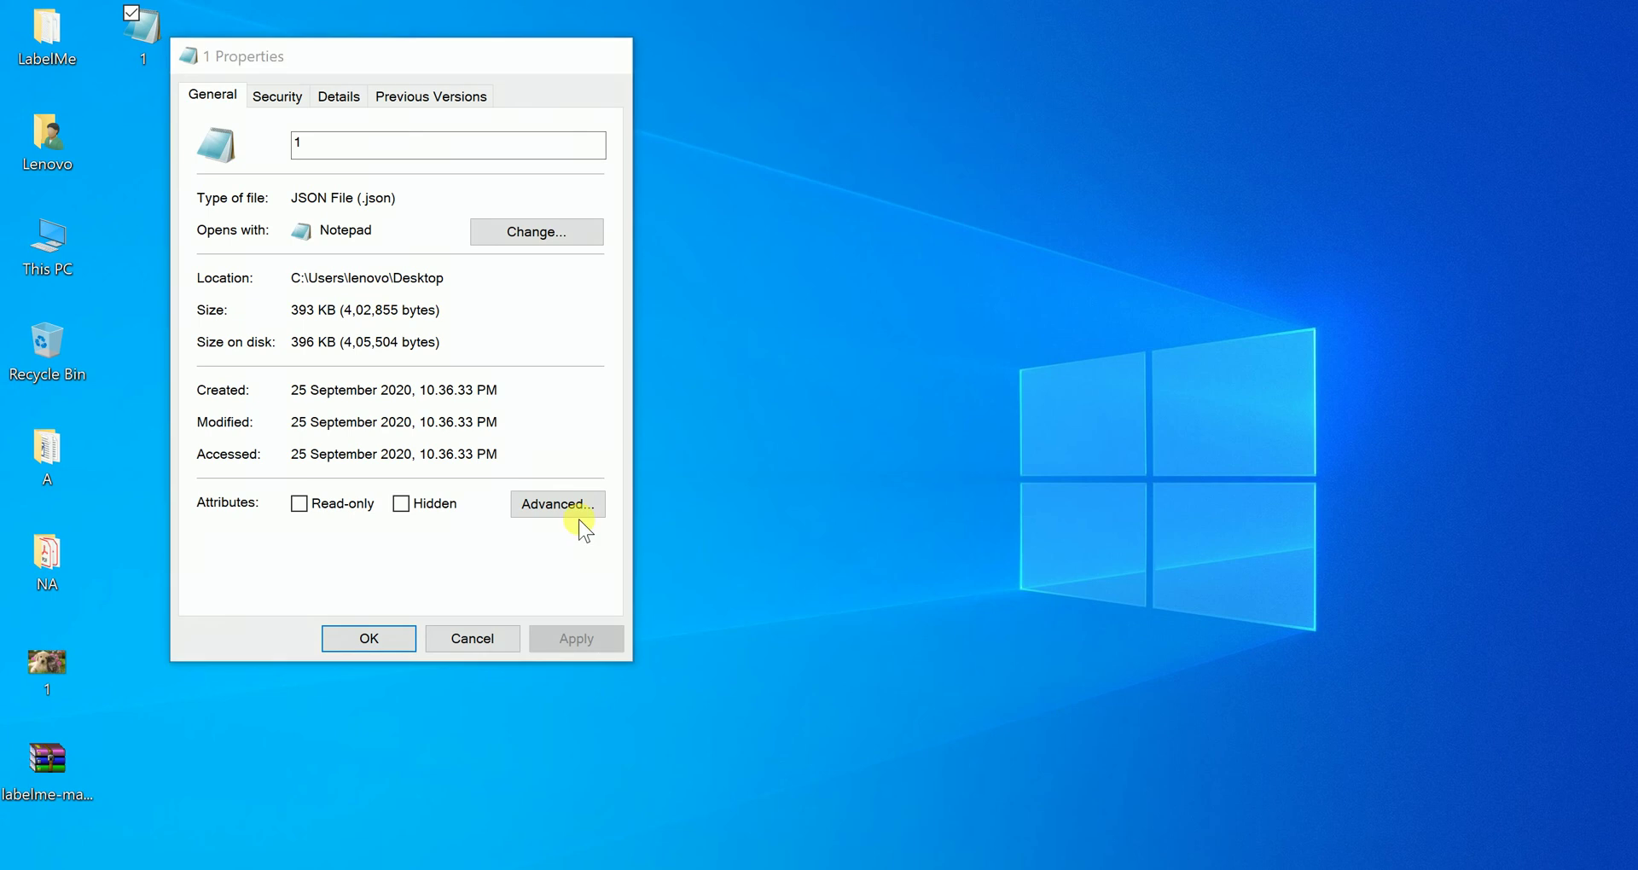